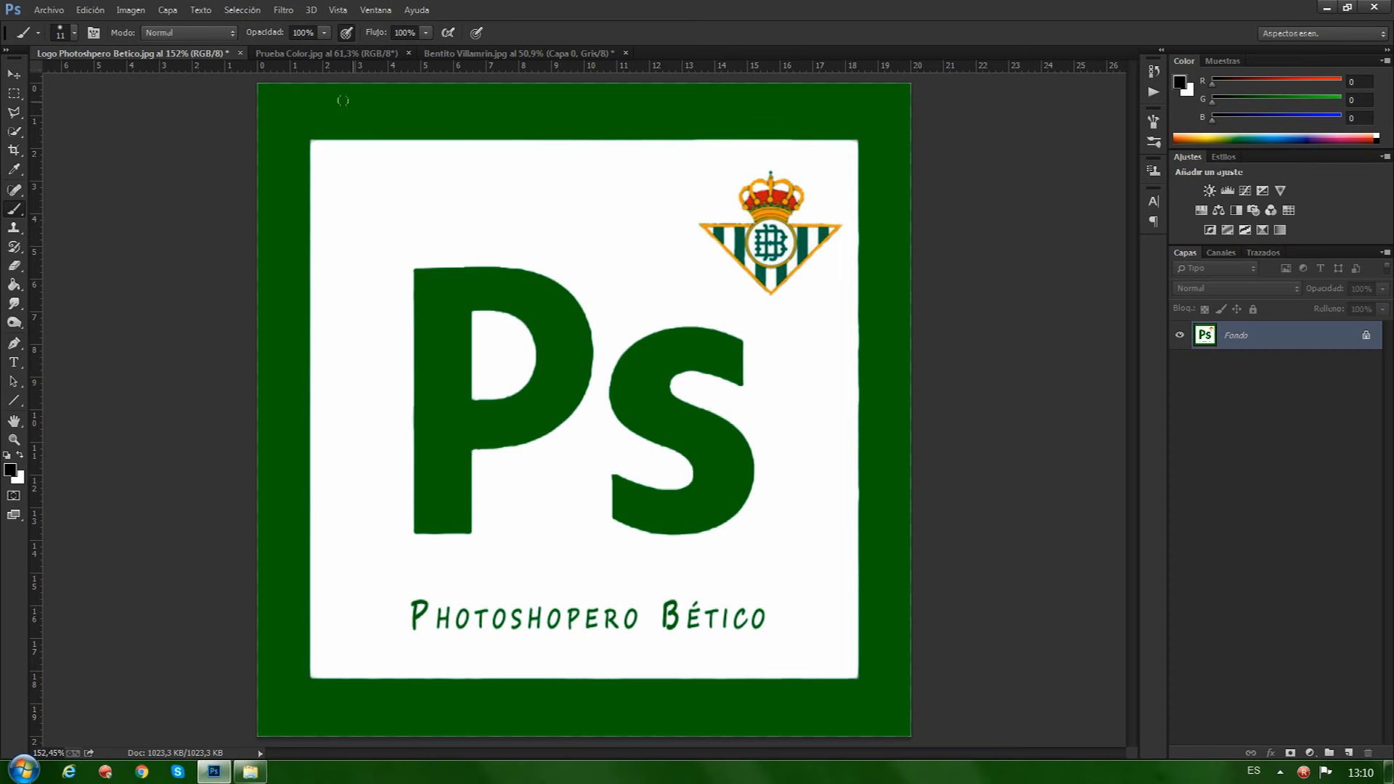
left_click(319, 55)
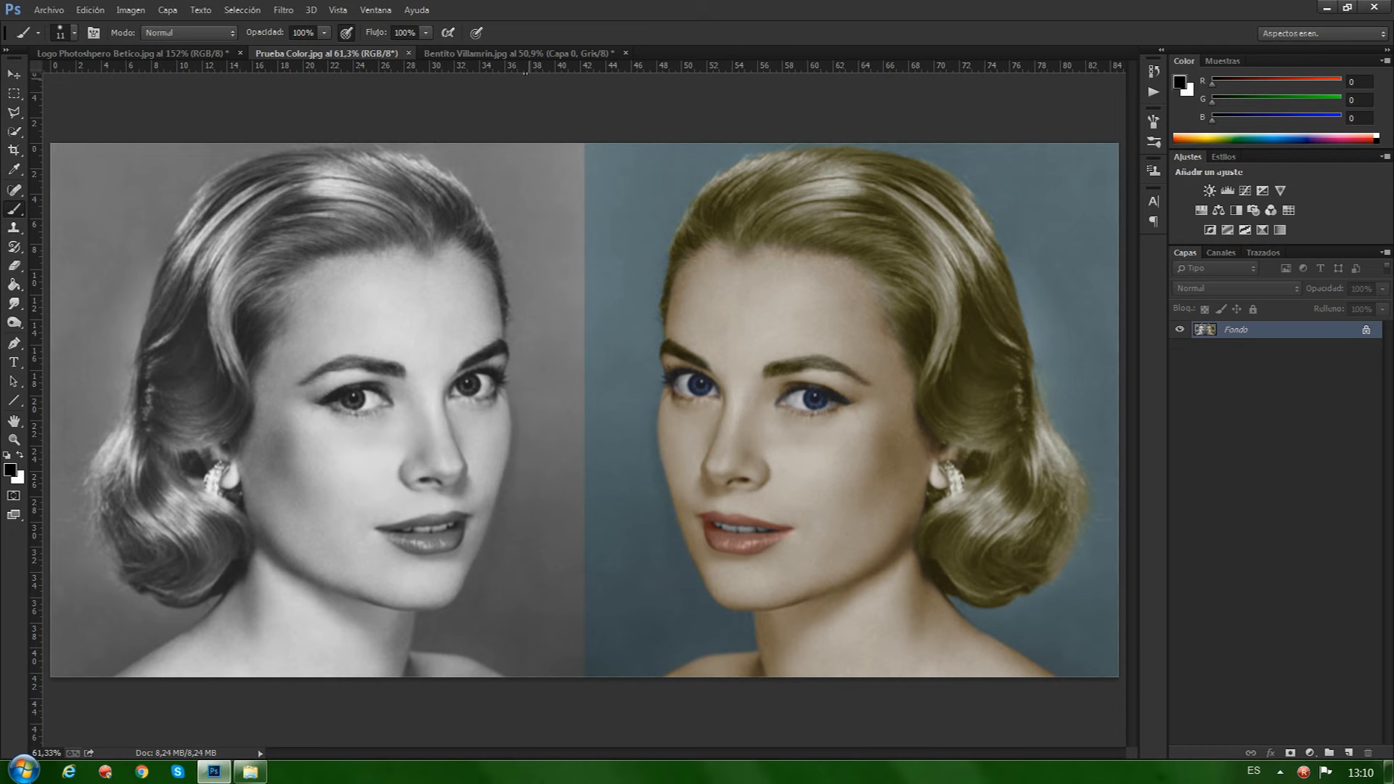
left_click(506, 55)
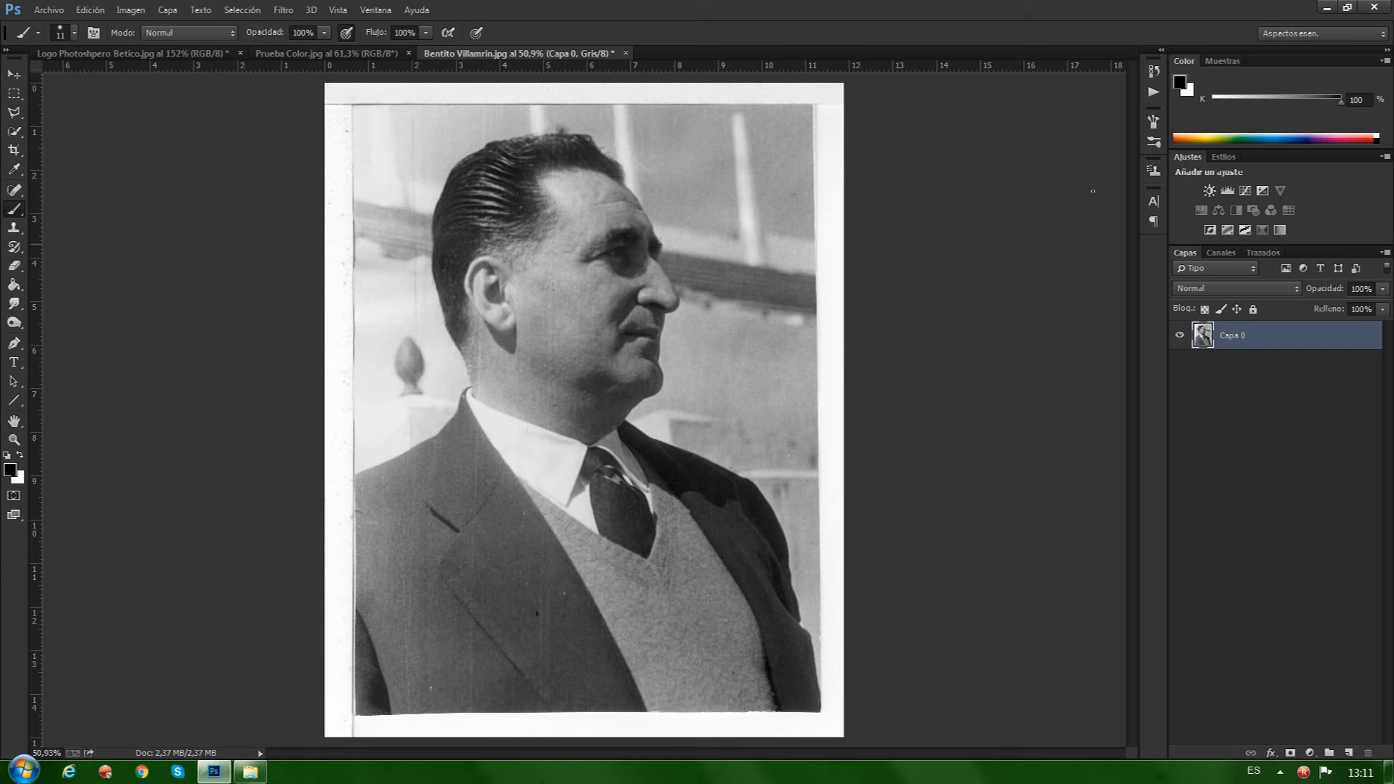
- Crop the white scan border off the left, top, right and bottom of Bentito Villamrin.jpg
left_click(14, 152)
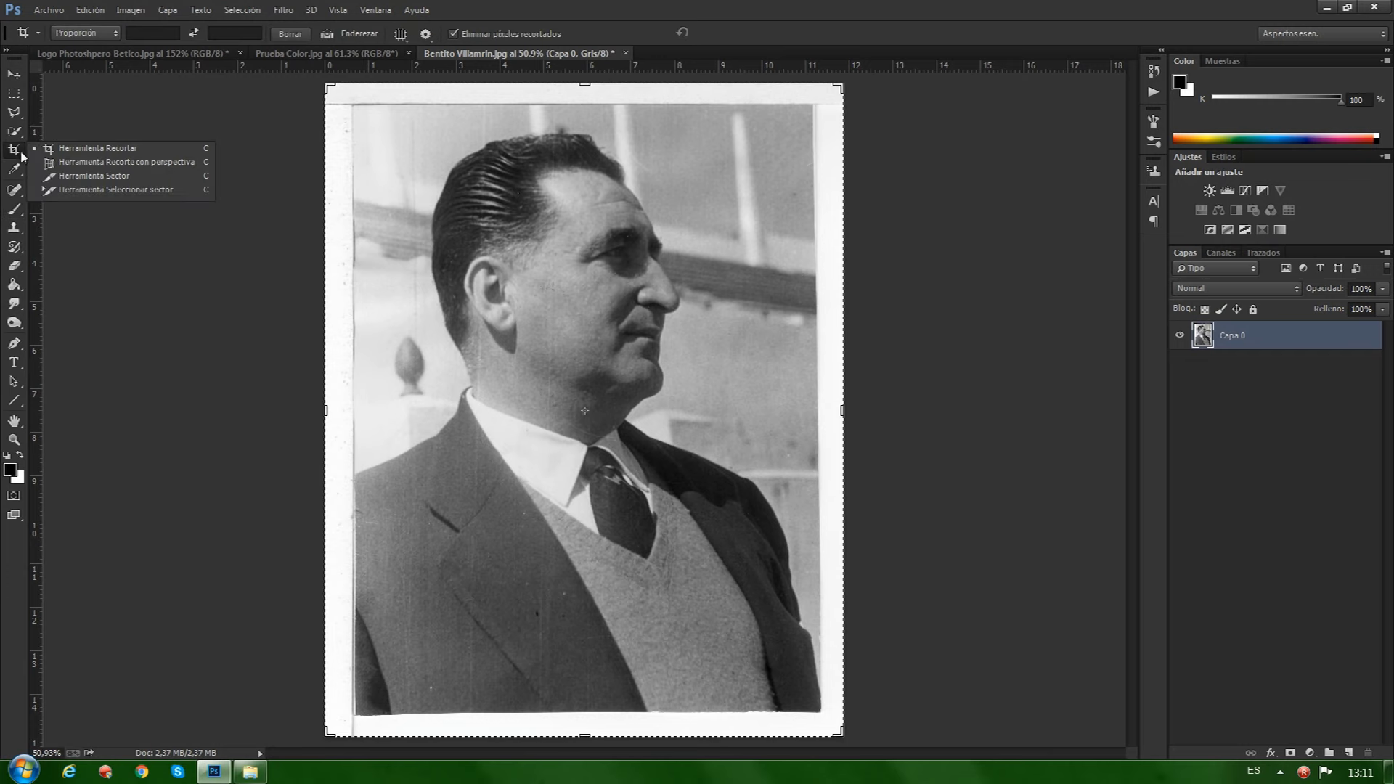
left_click_drag(320, 415, 341, 412)
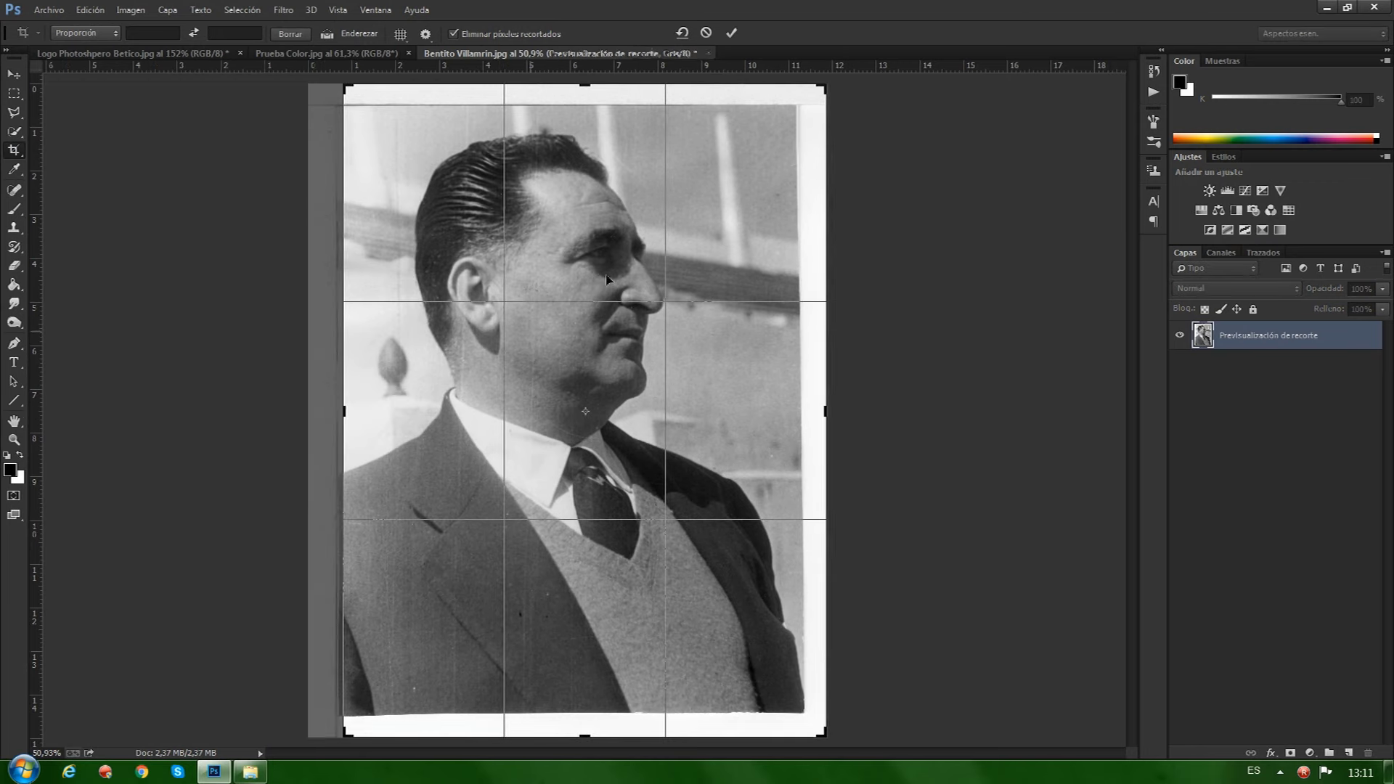
left_click_drag(585, 86, 586, 98)
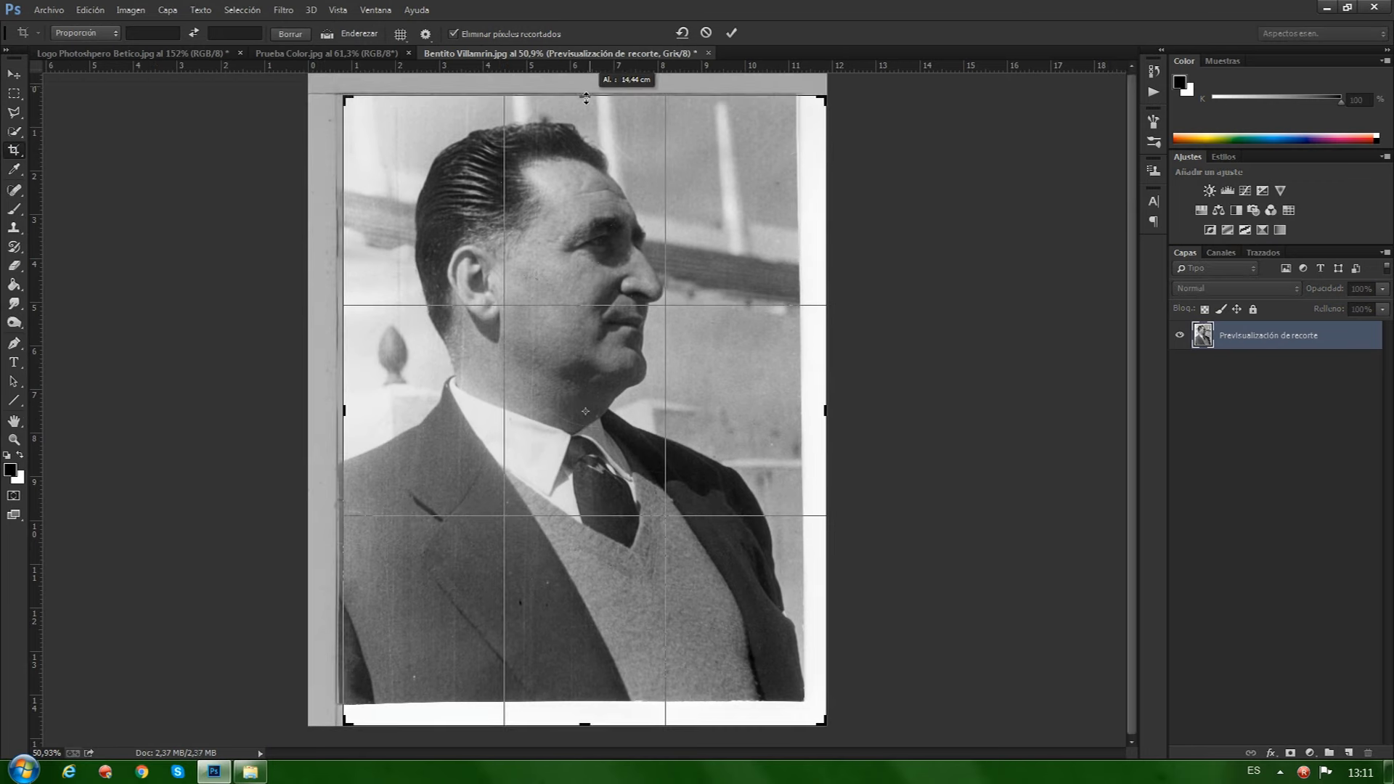
left_click_drag(825, 411, 813, 416)
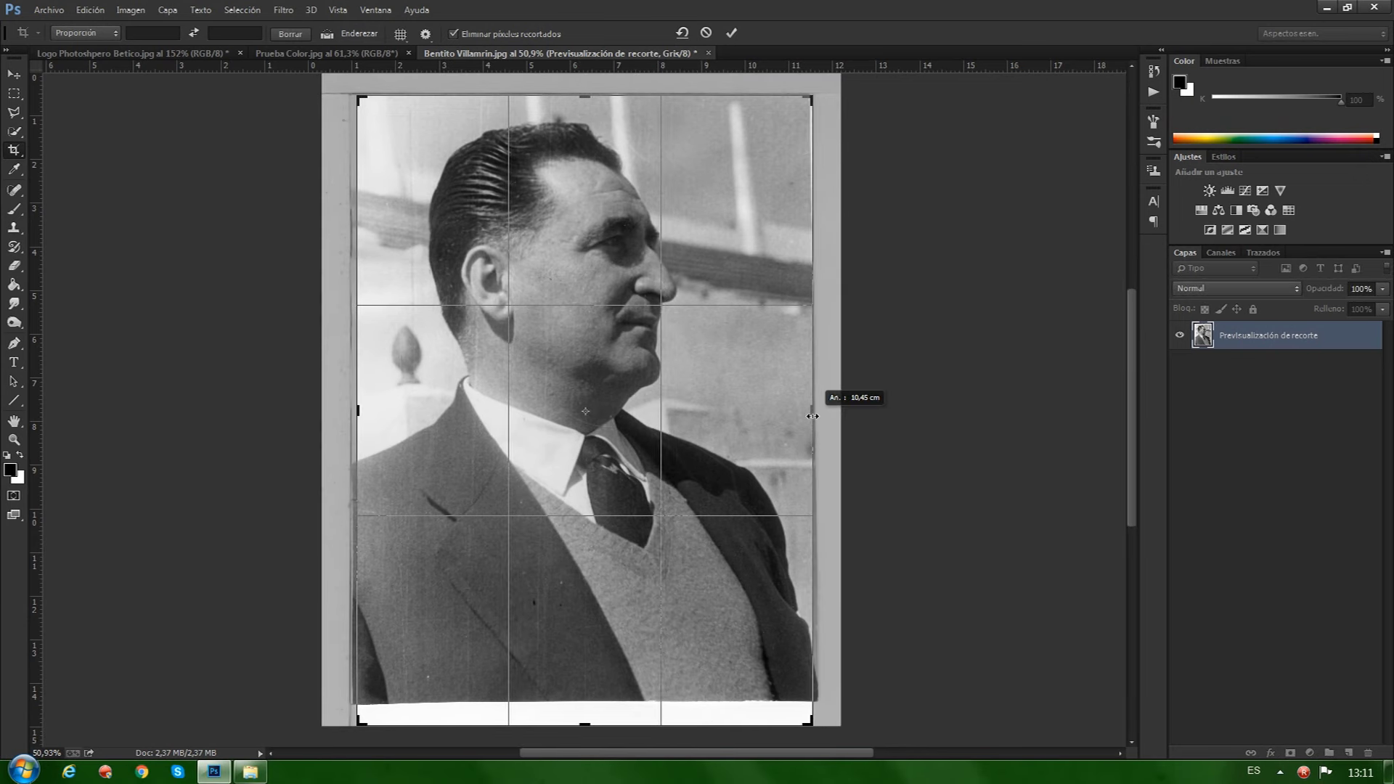
left_click_drag(586, 724, 586, 699)
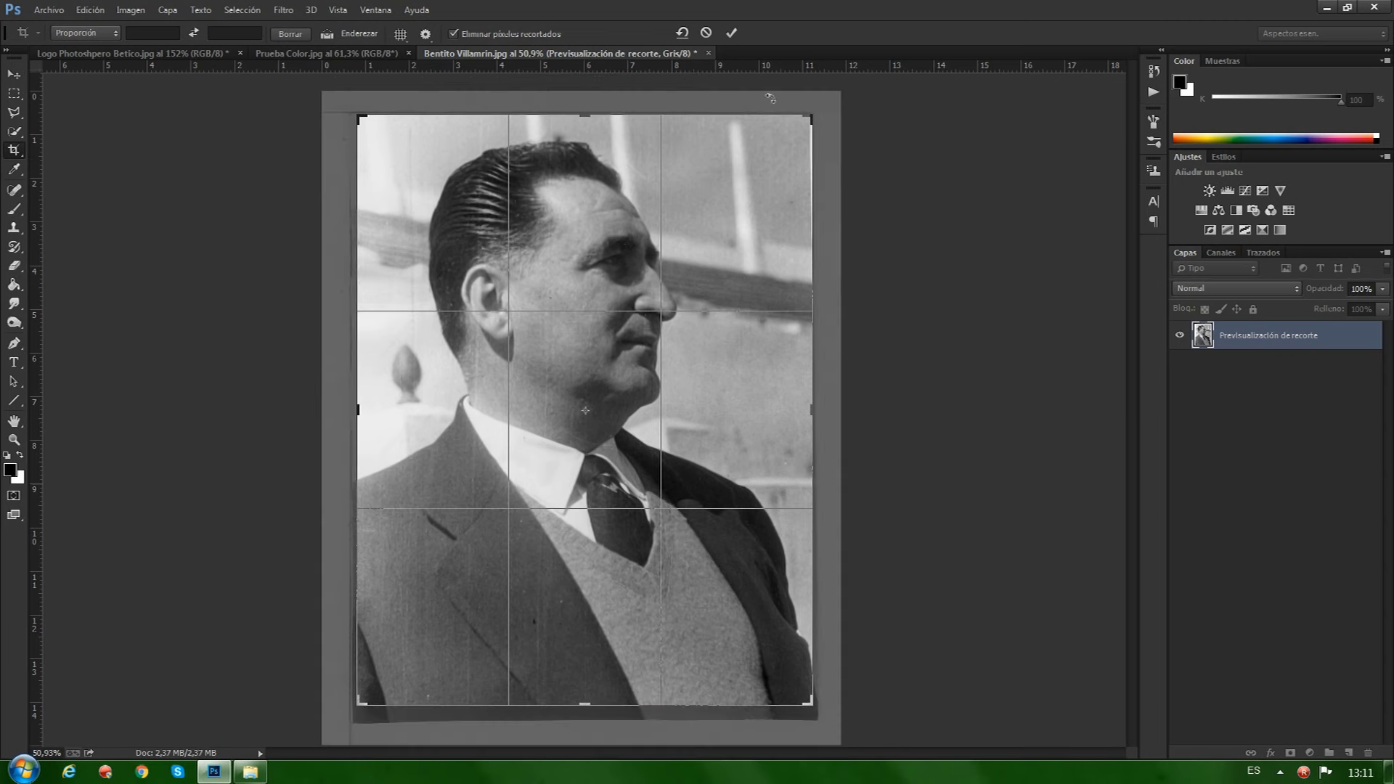
left_click(732, 34)
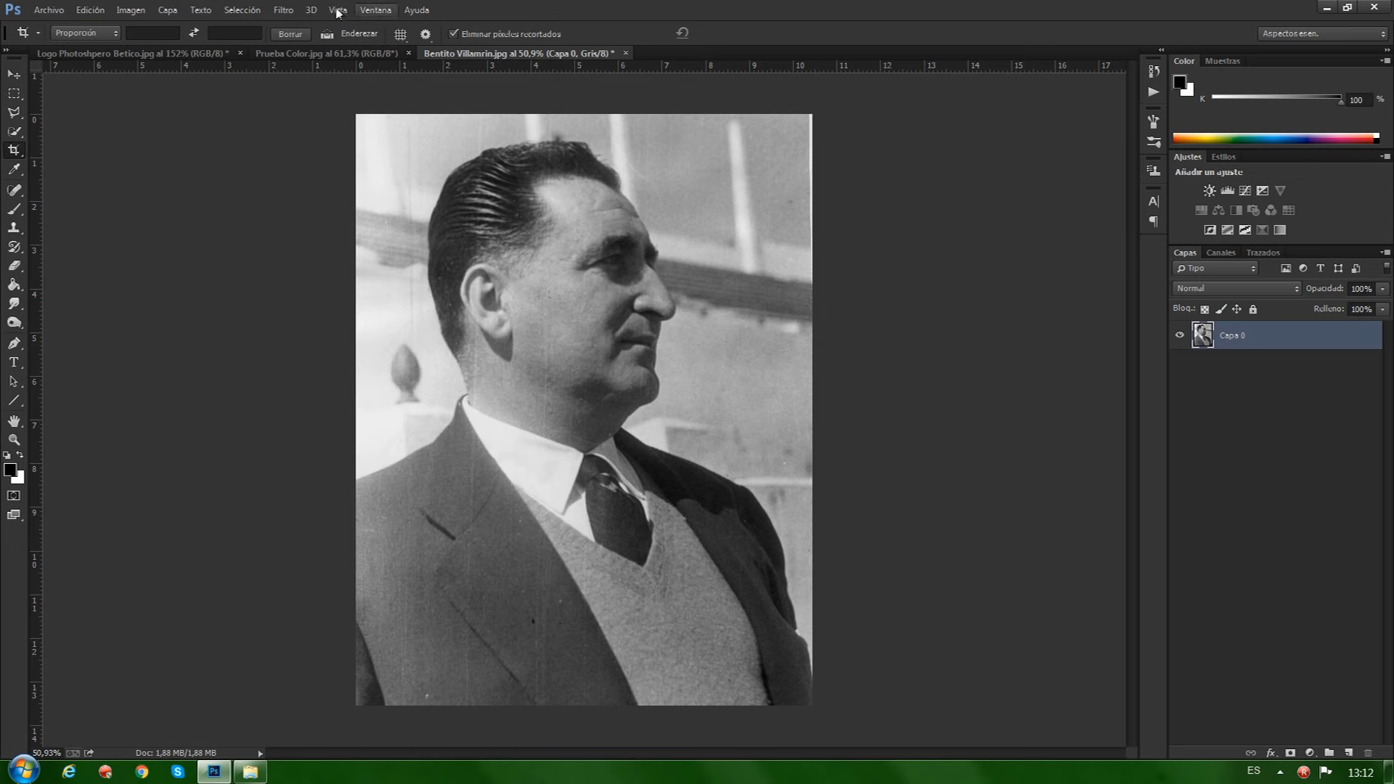
- Apply Filtro > Reducir ruido with its default settings to the cropped portrait
left_click(283, 10)
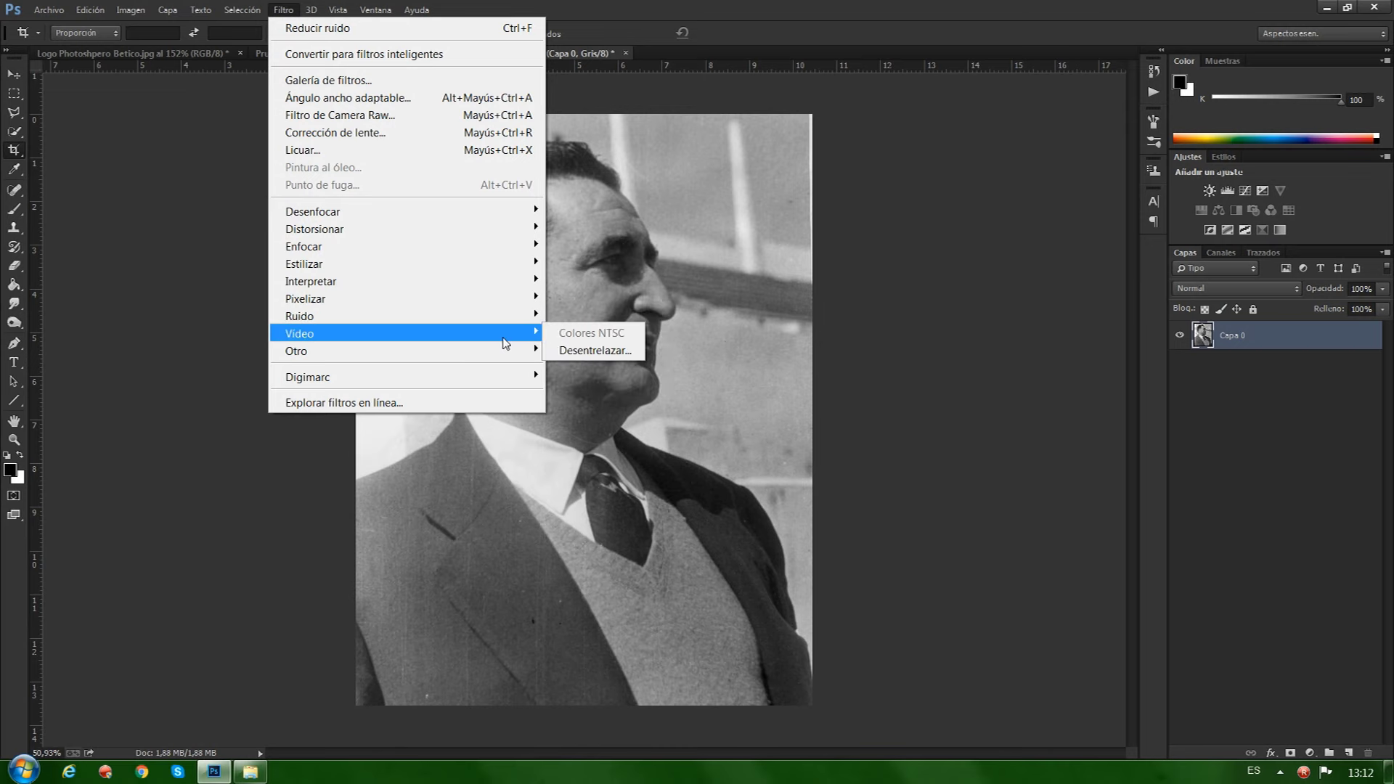
mouse_move(300, 316)
left_click(589, 385)
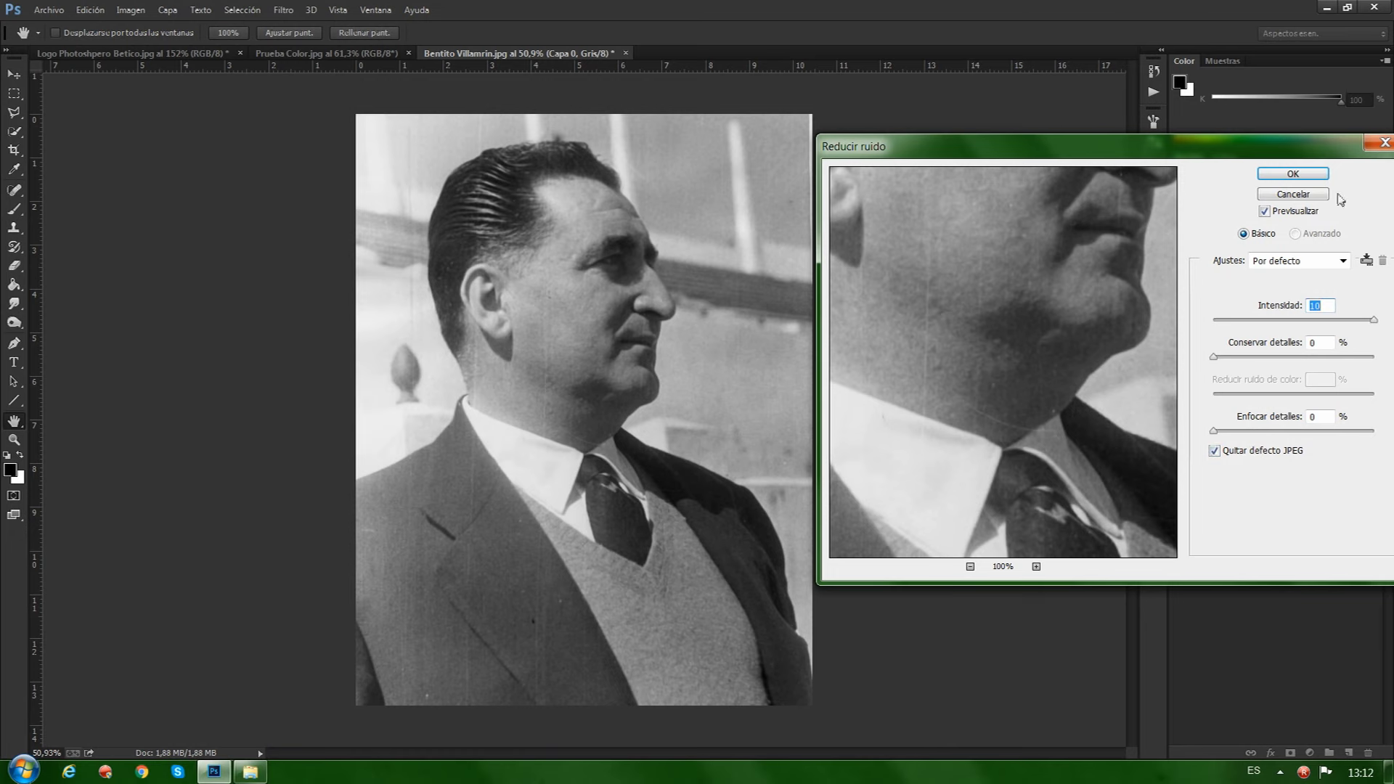
left_click(1289, 177)
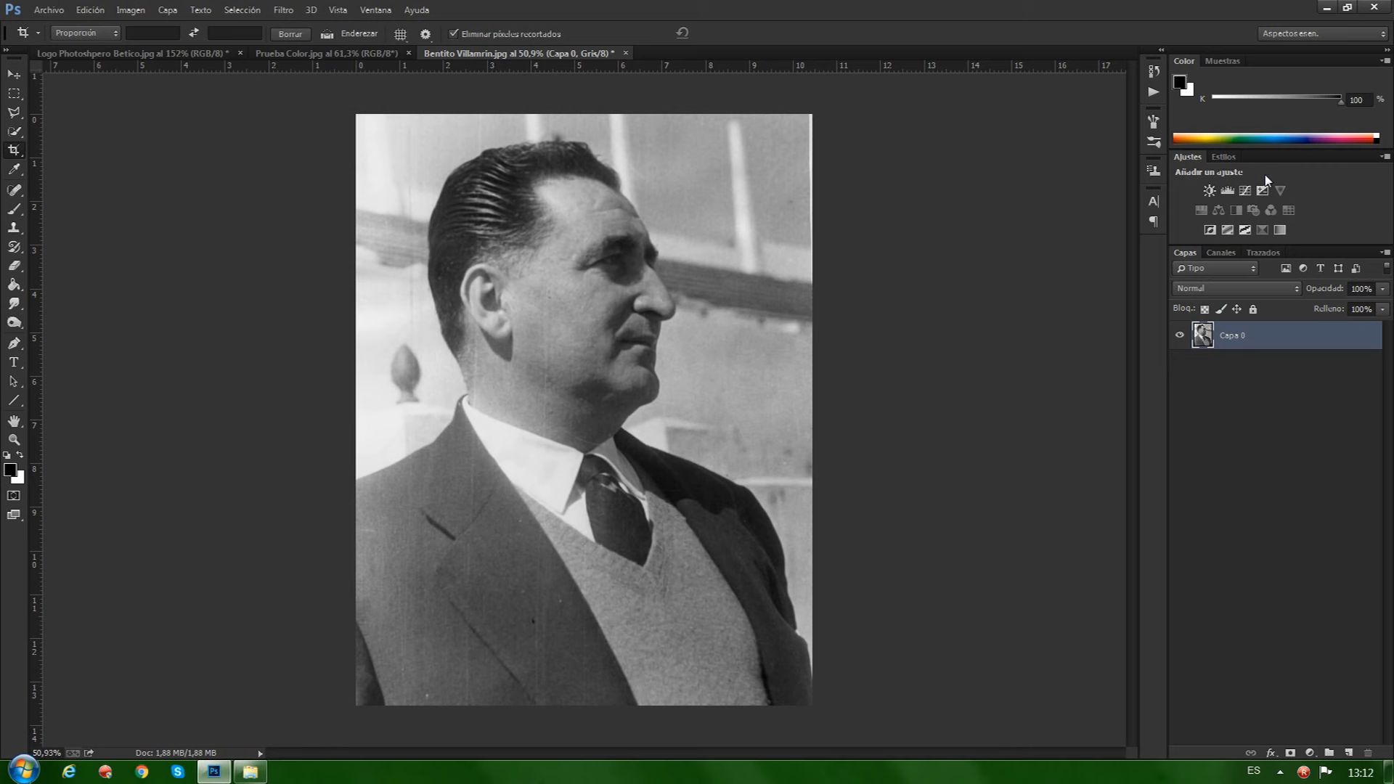
left_click(283, 10)
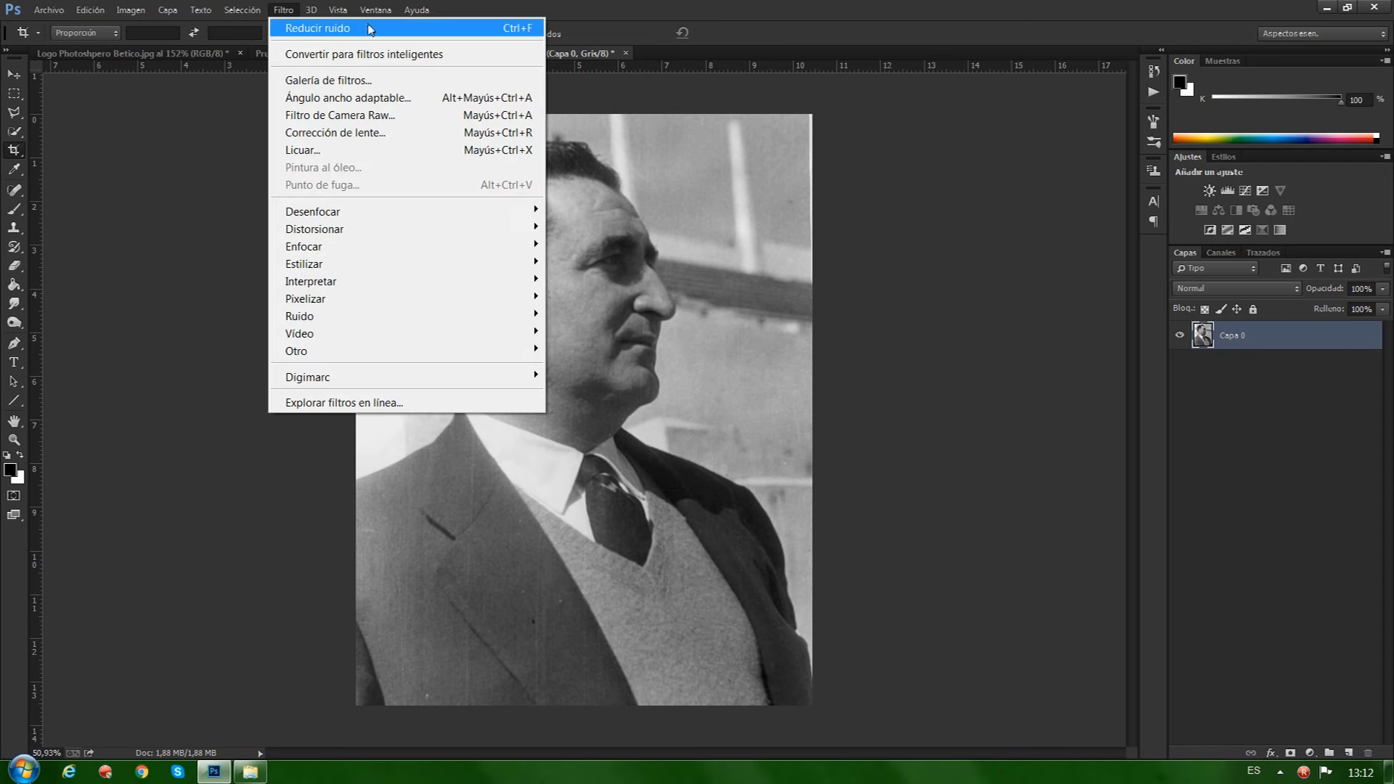
left_click(585, 6)
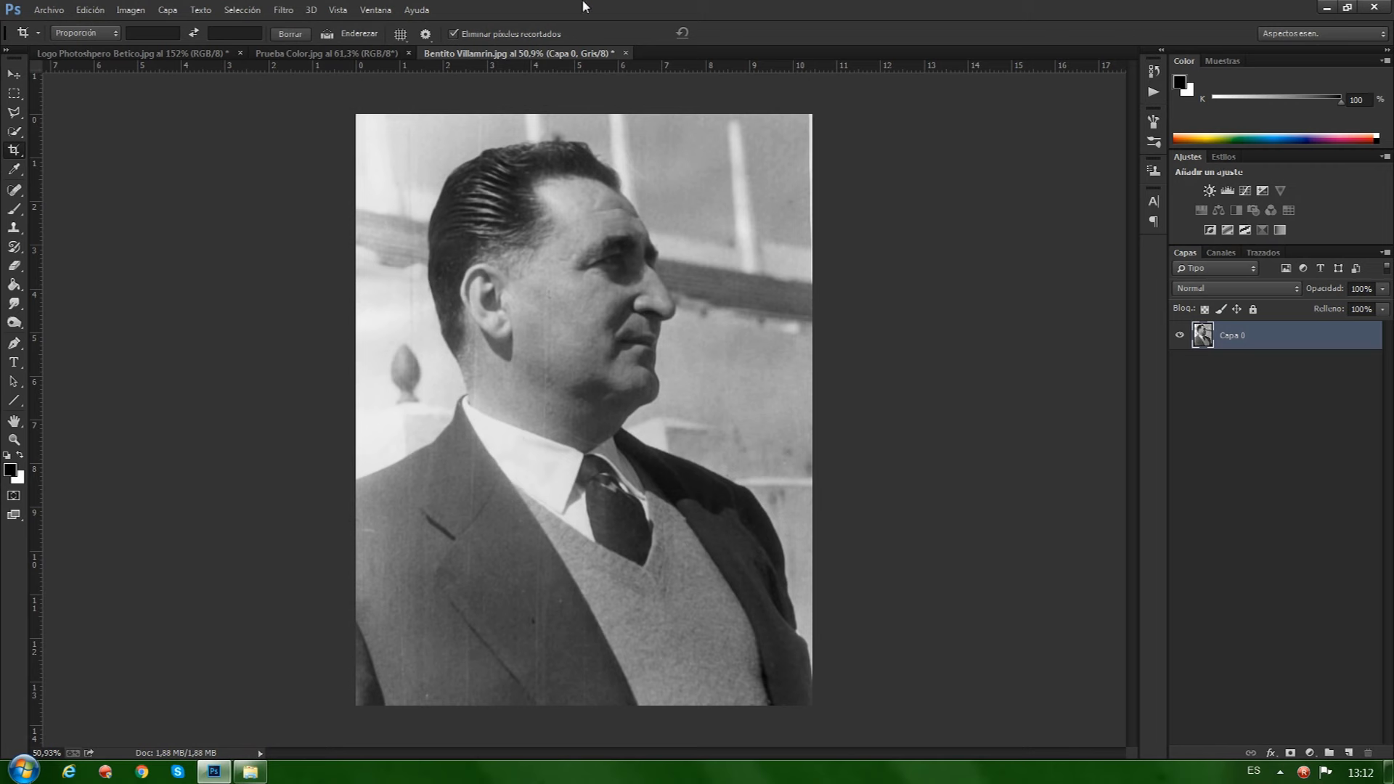
- Compare the original snapshot with the latest Reducir ruido state in History
left_click(1156, 72)
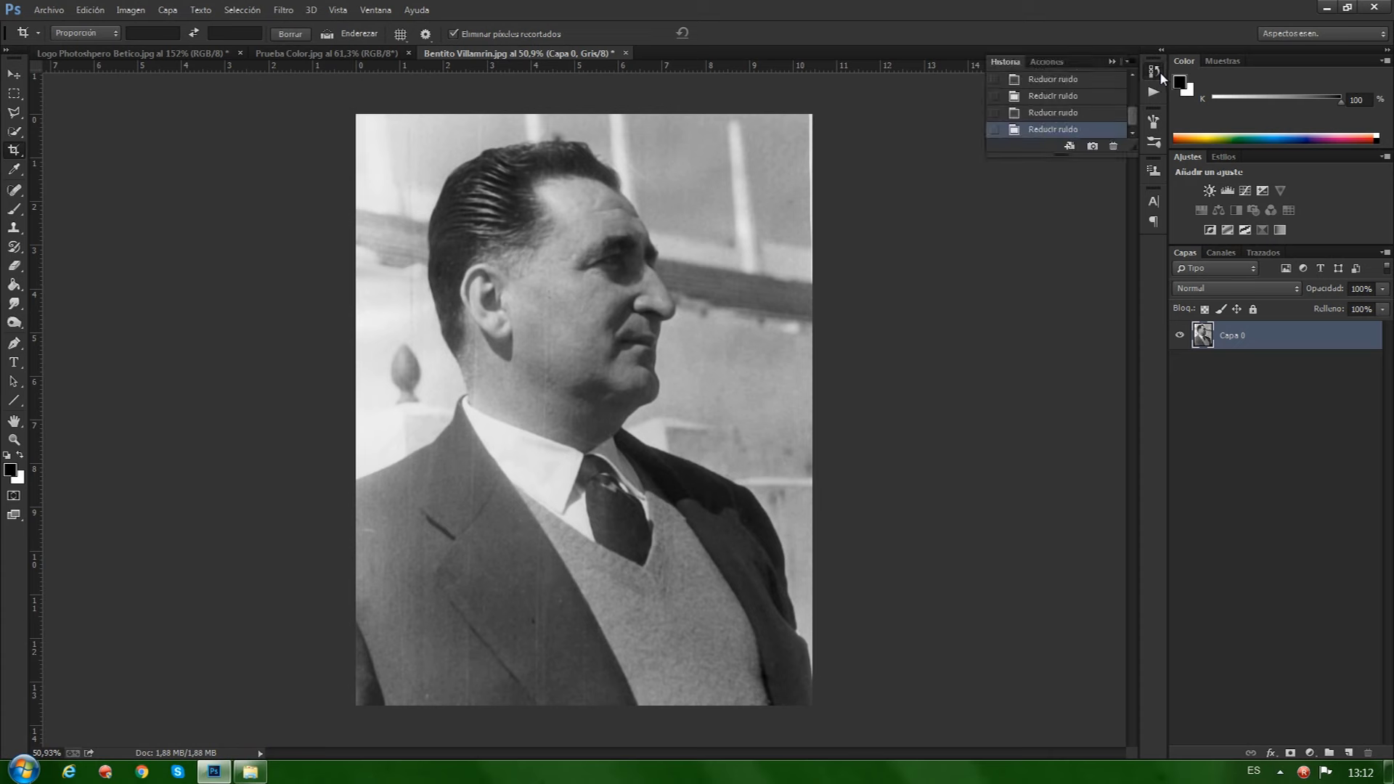
left_click_drag(1134, 120, 1138, 94)
left_click(1085, 86)
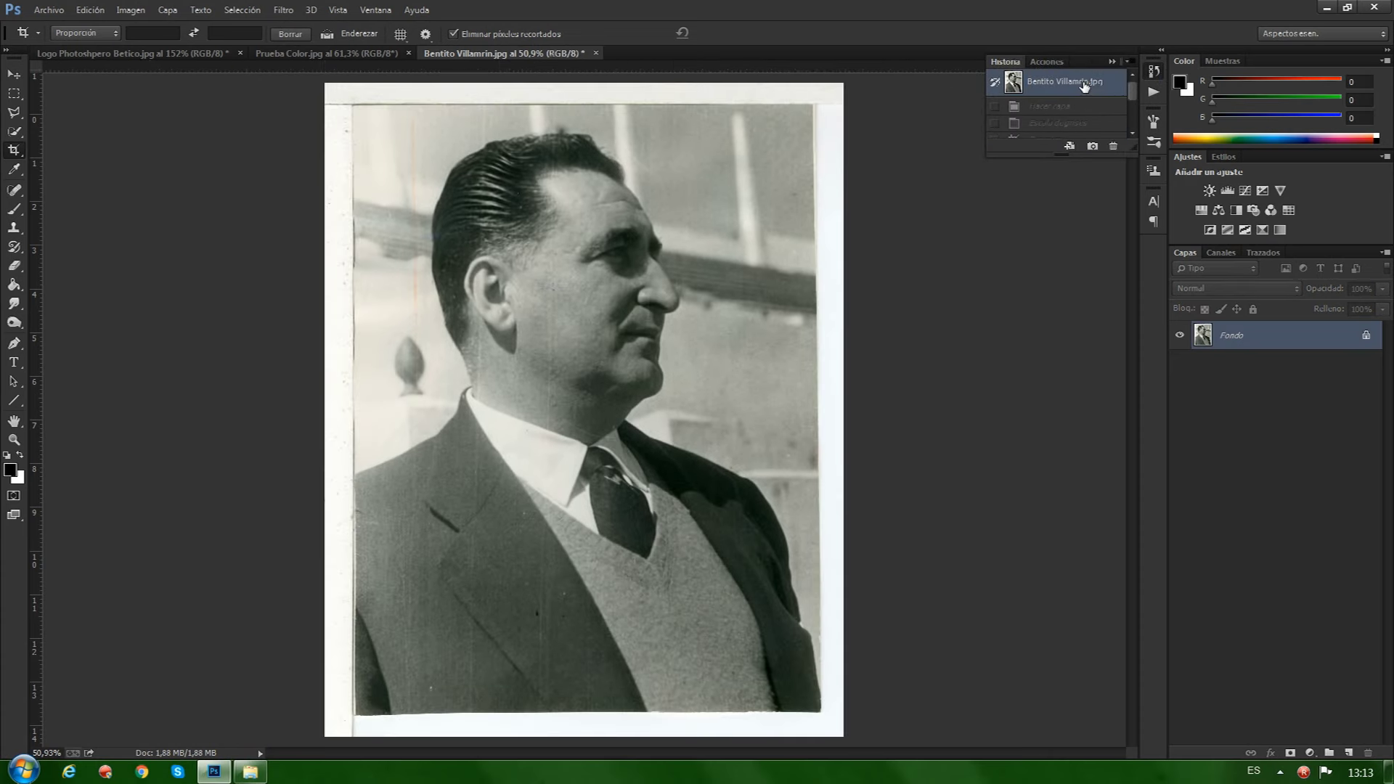
left_click_drag(1132, 89, 1137, 131)
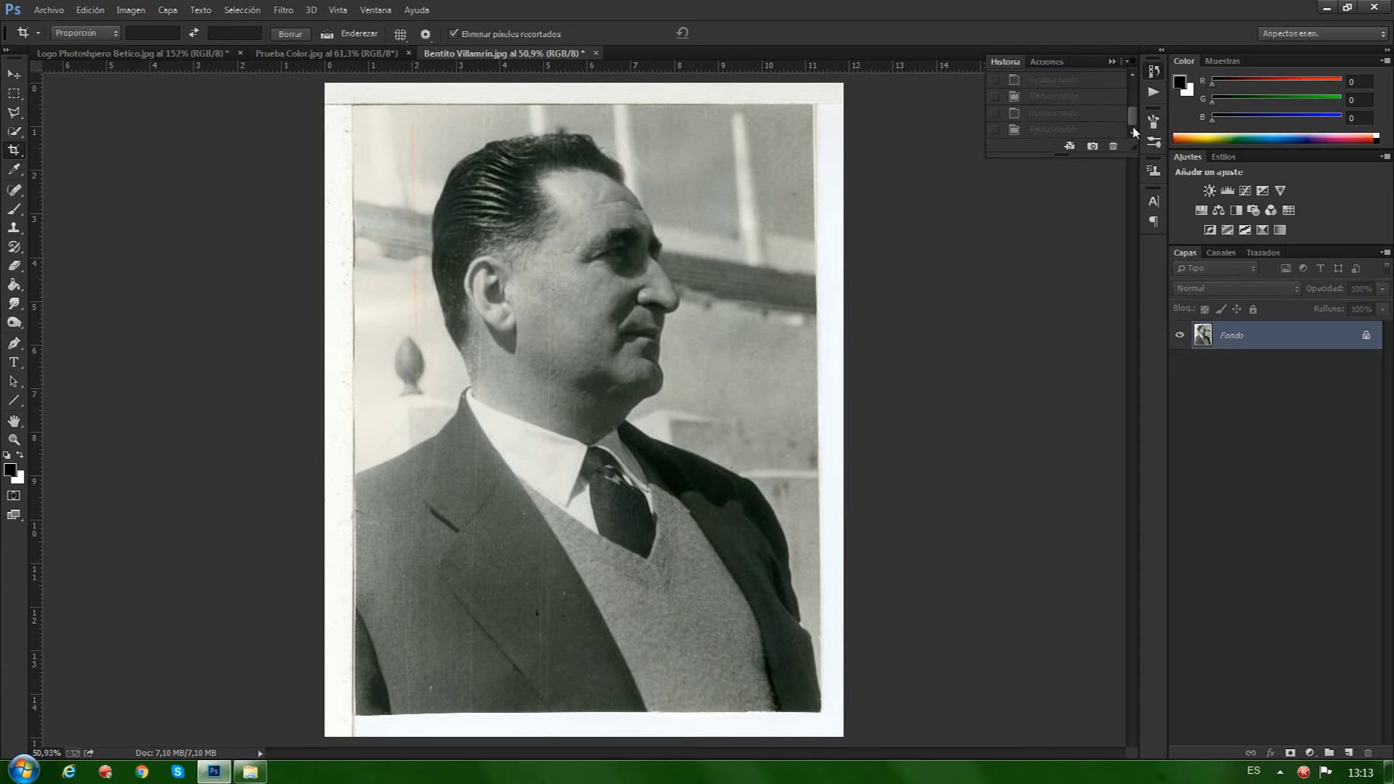
left_click(1074, 130)
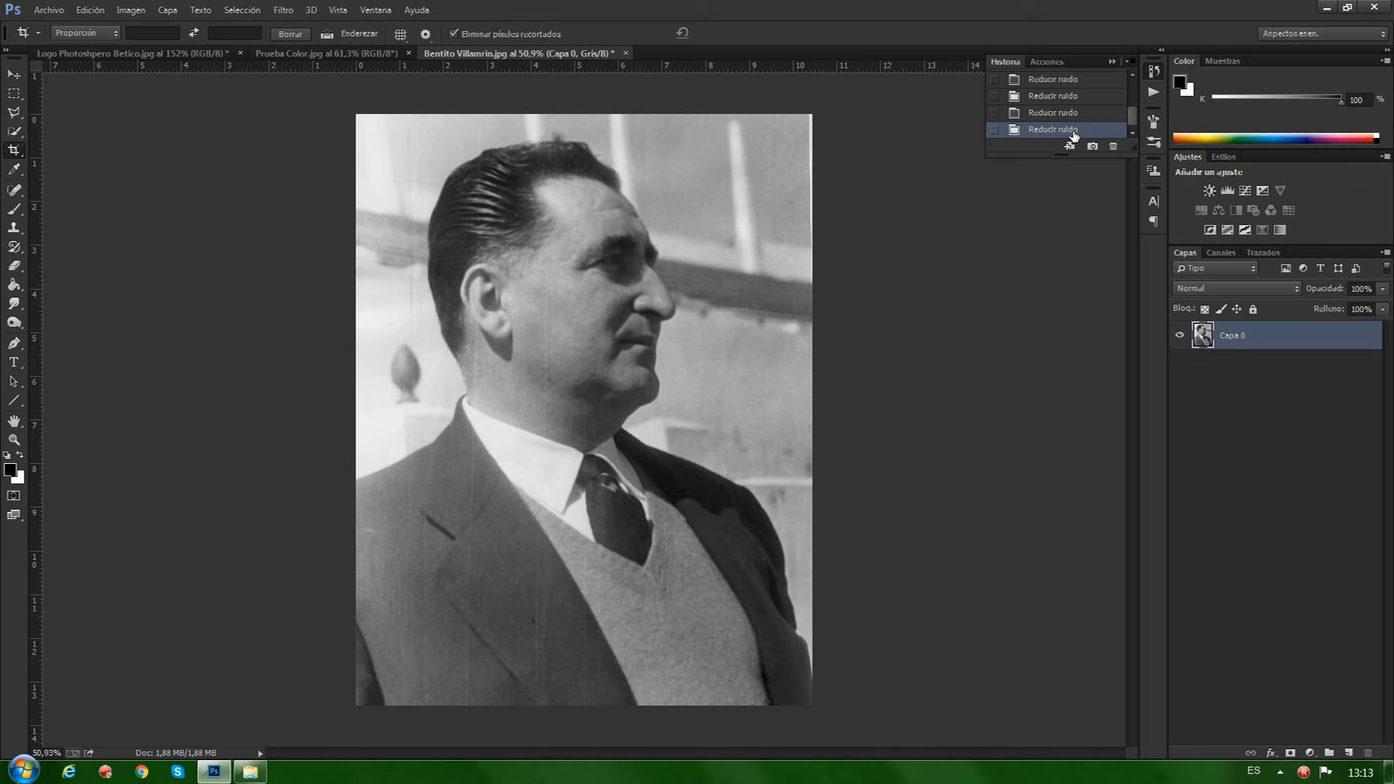
- Duplicate the photo as Capa 0 copia and hide the original Capa 0
key("ctrl+j")
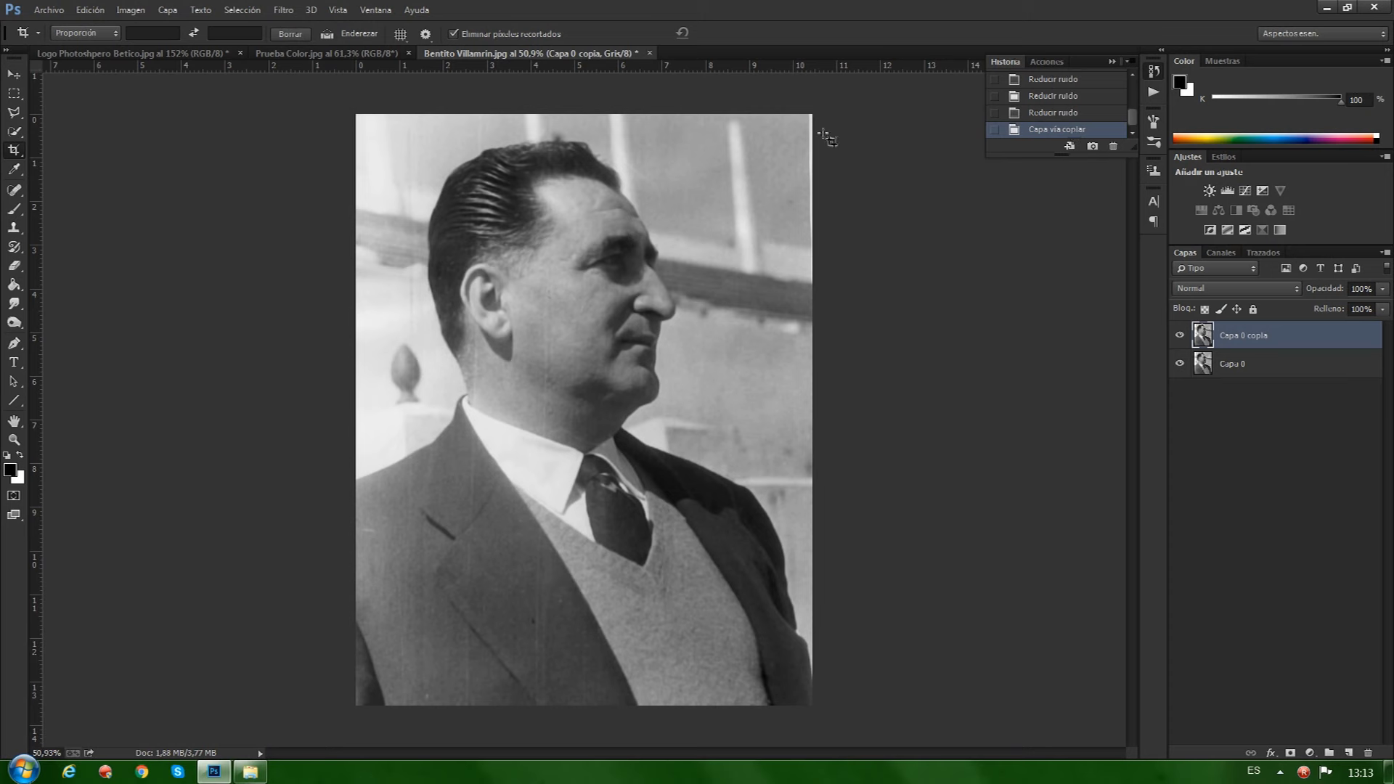
left_click(1180, 364)
left_click(10, 471)
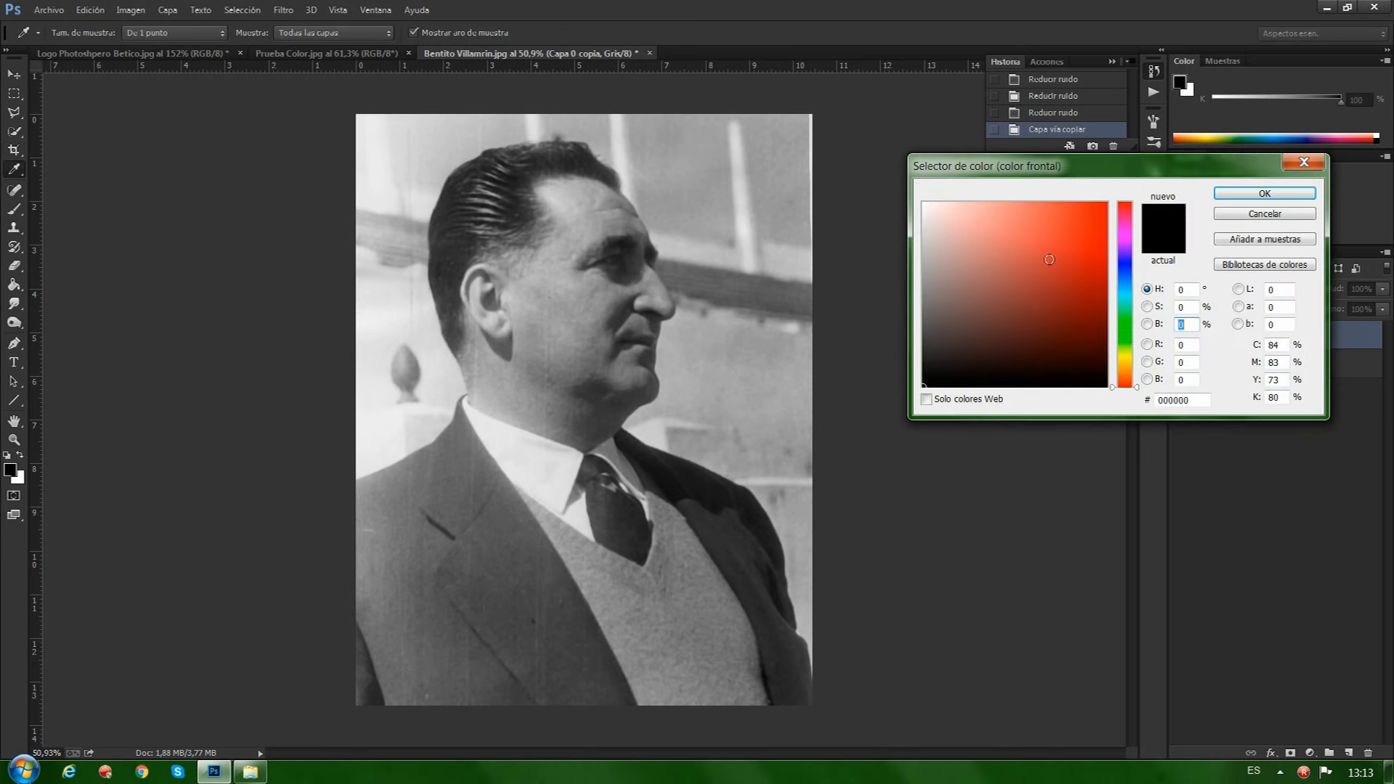
- Set the foreground colour to red and paint a test brush stroke on the cheek
left_click(1051, 260)
left_click(1264, 193)
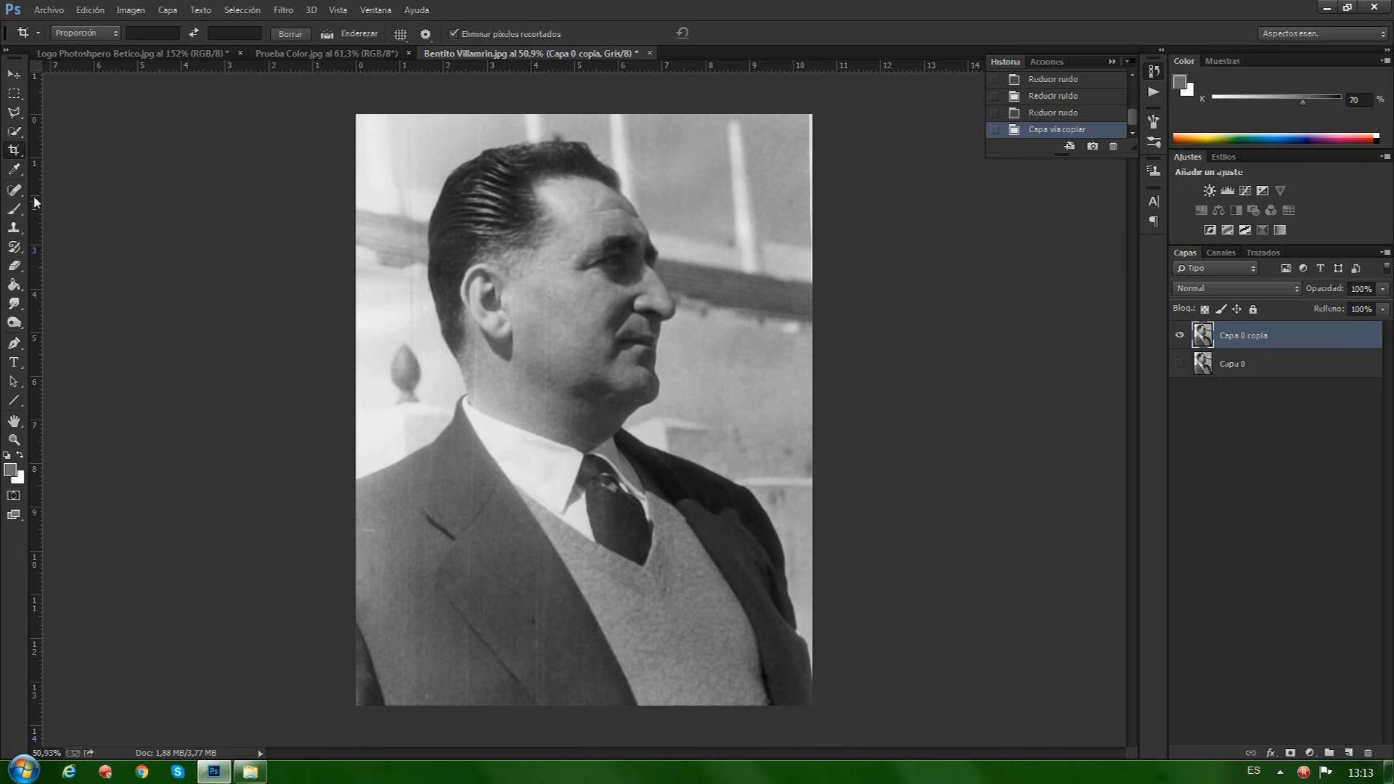
left_click(14, 208)
left_click_drag(529, 285, 526, 317)
- Paint a large test stroke across the face, then undo both test strokes
right_click(530, 316)
key("Escape")
mouse_move(602, 191)
left_mouse_down()
mouse_move(555, 436)
mouse_move(510, 334)
left_mouse_up()
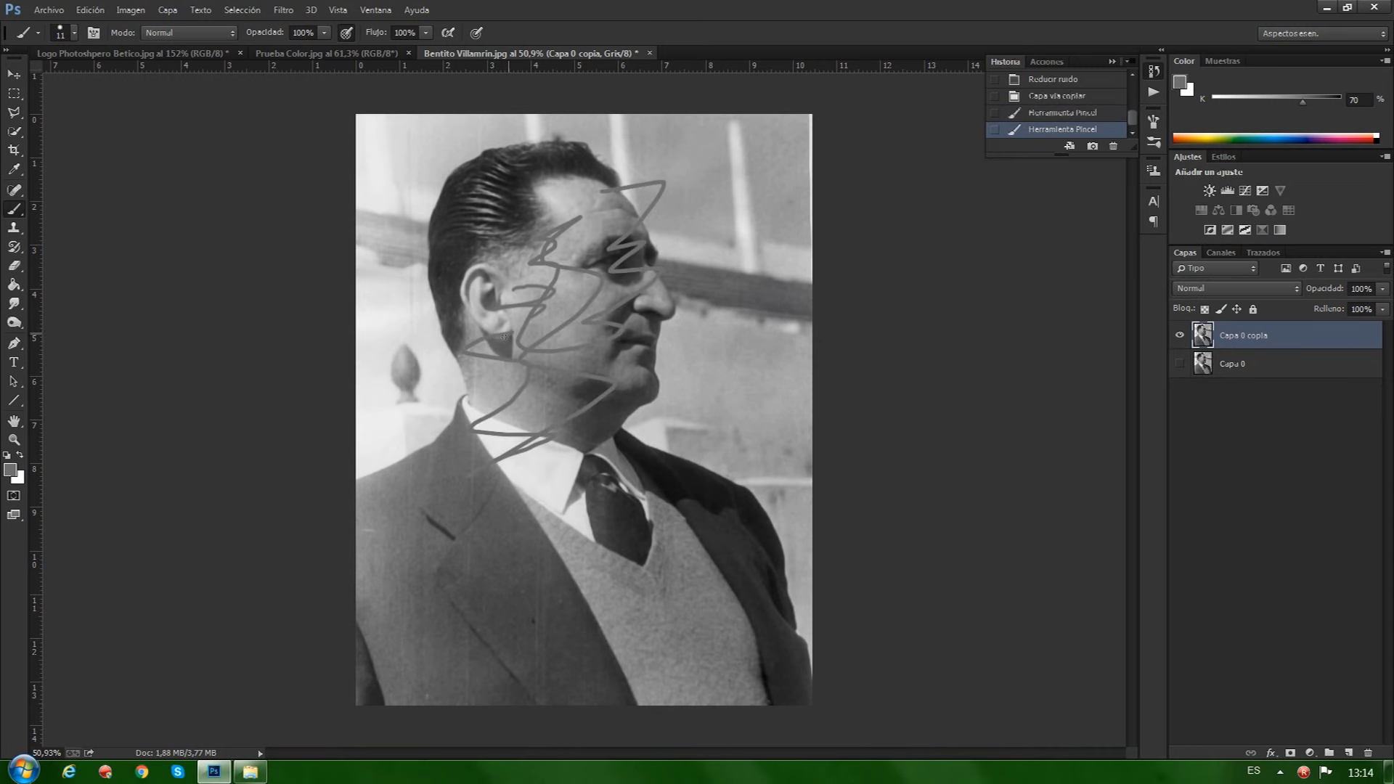
key("ctrl+z")
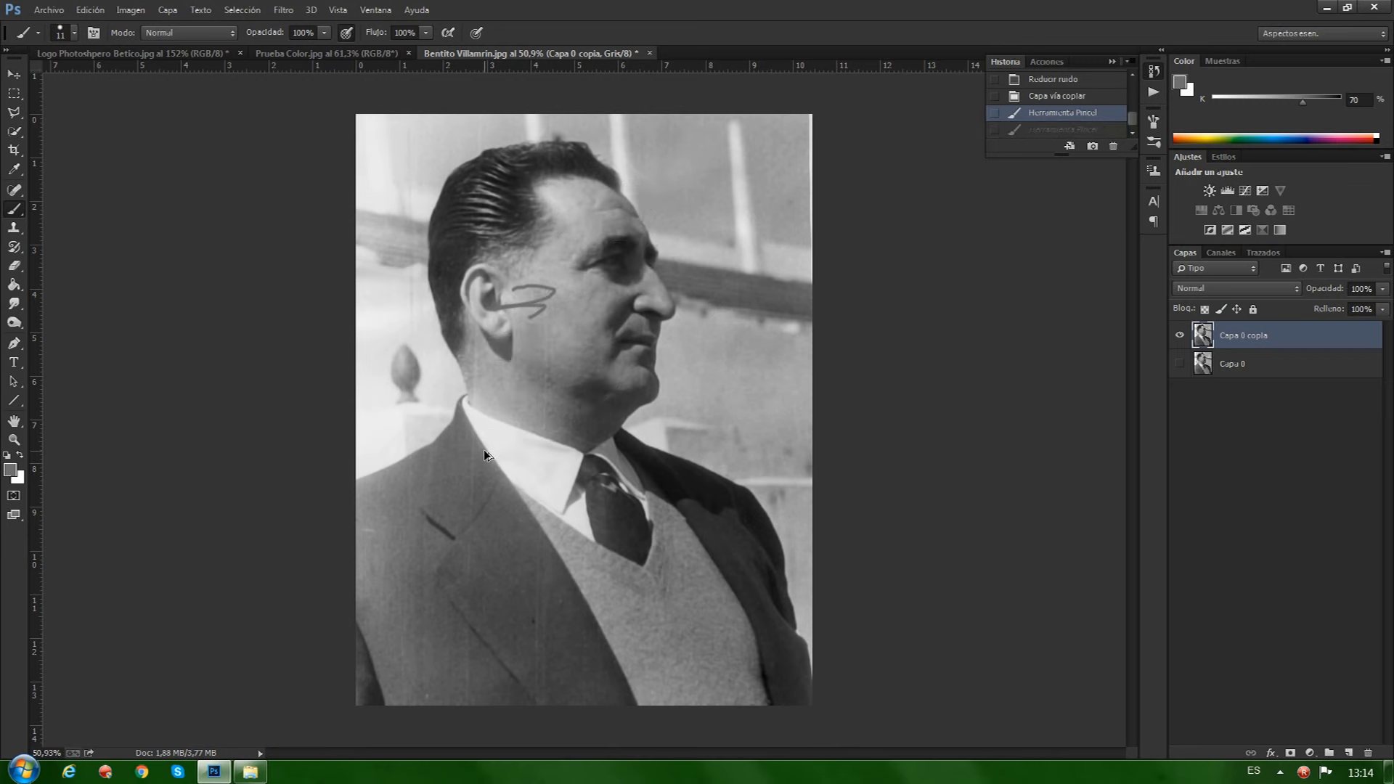
key("ctrl+alt+z")
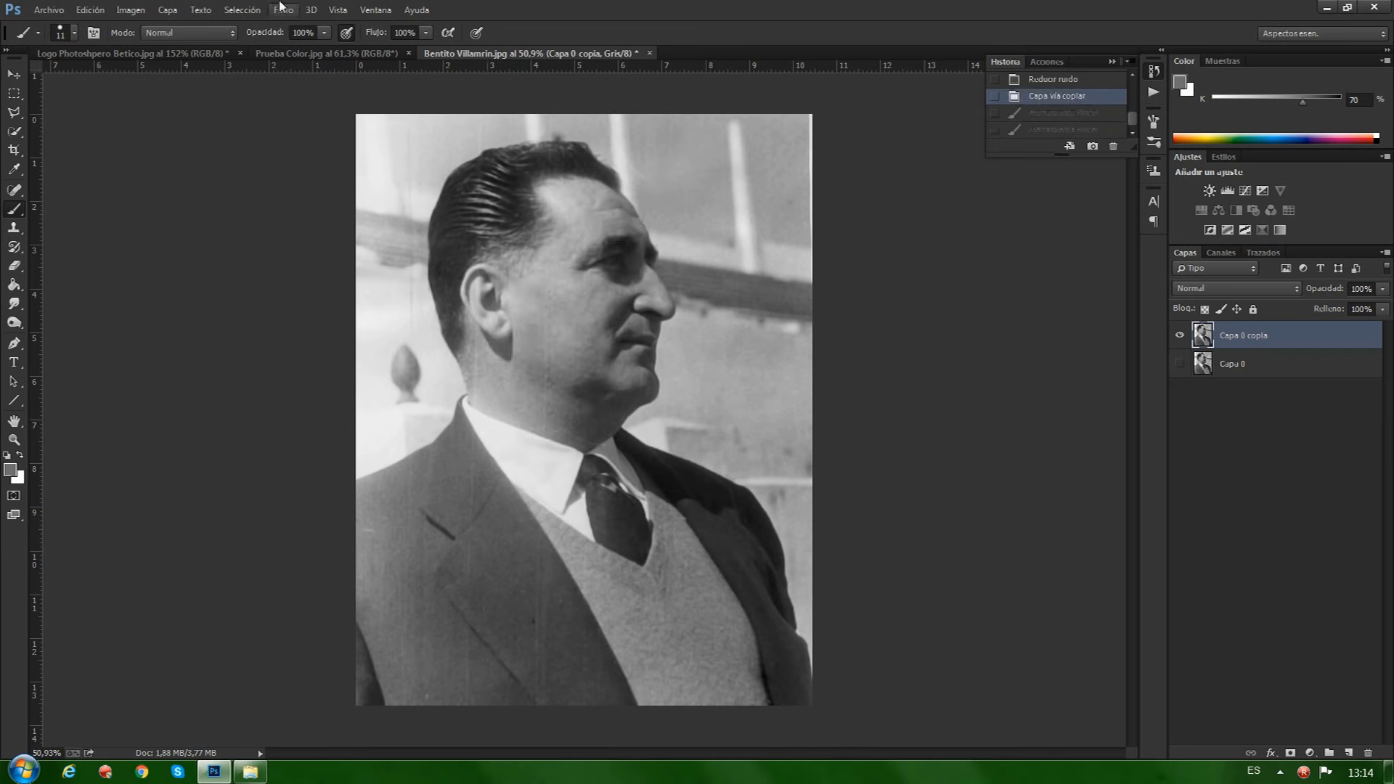
left_click(131, 11)
mouse_move(196, 28)
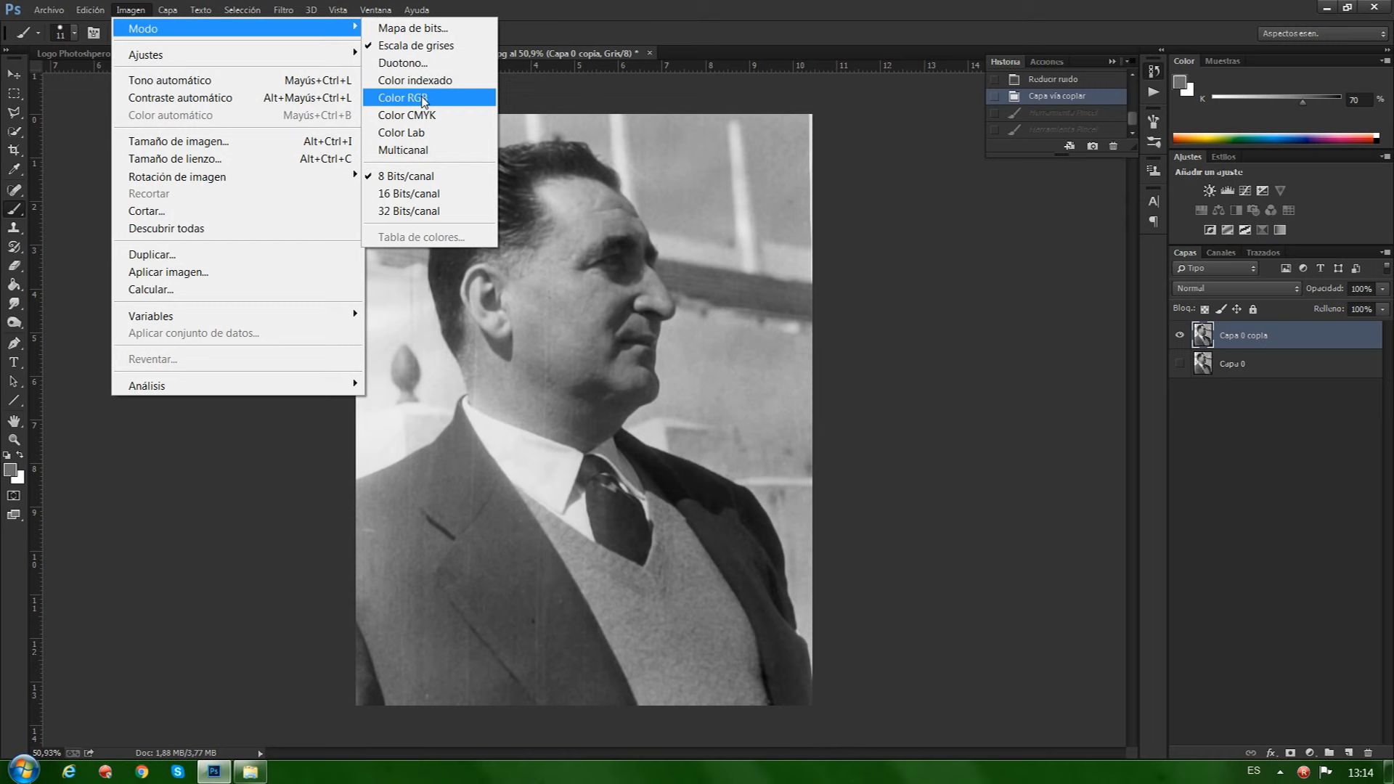
- Convert the image to RGB colour with layers merged, and test a red stroke over collar and face
left_click(424, 99)
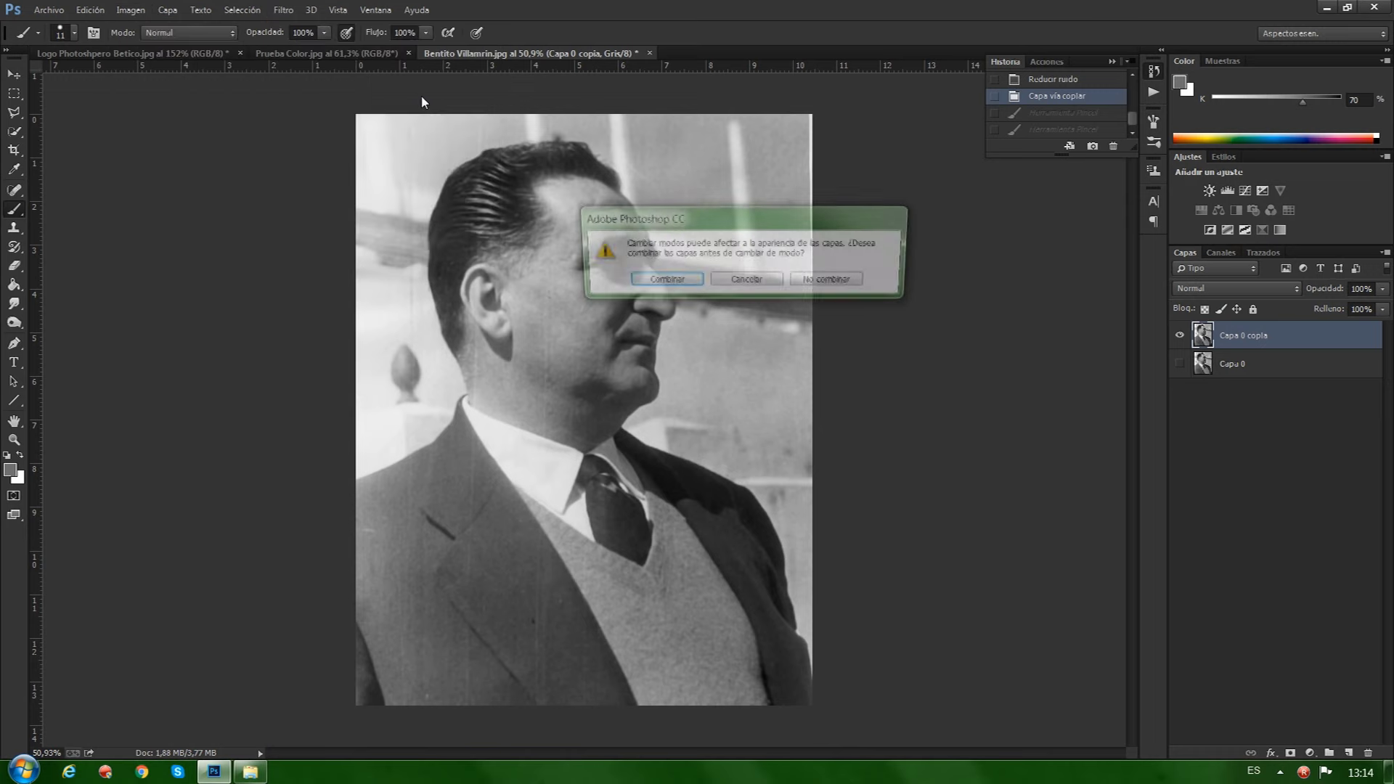
left_click(679, 281)
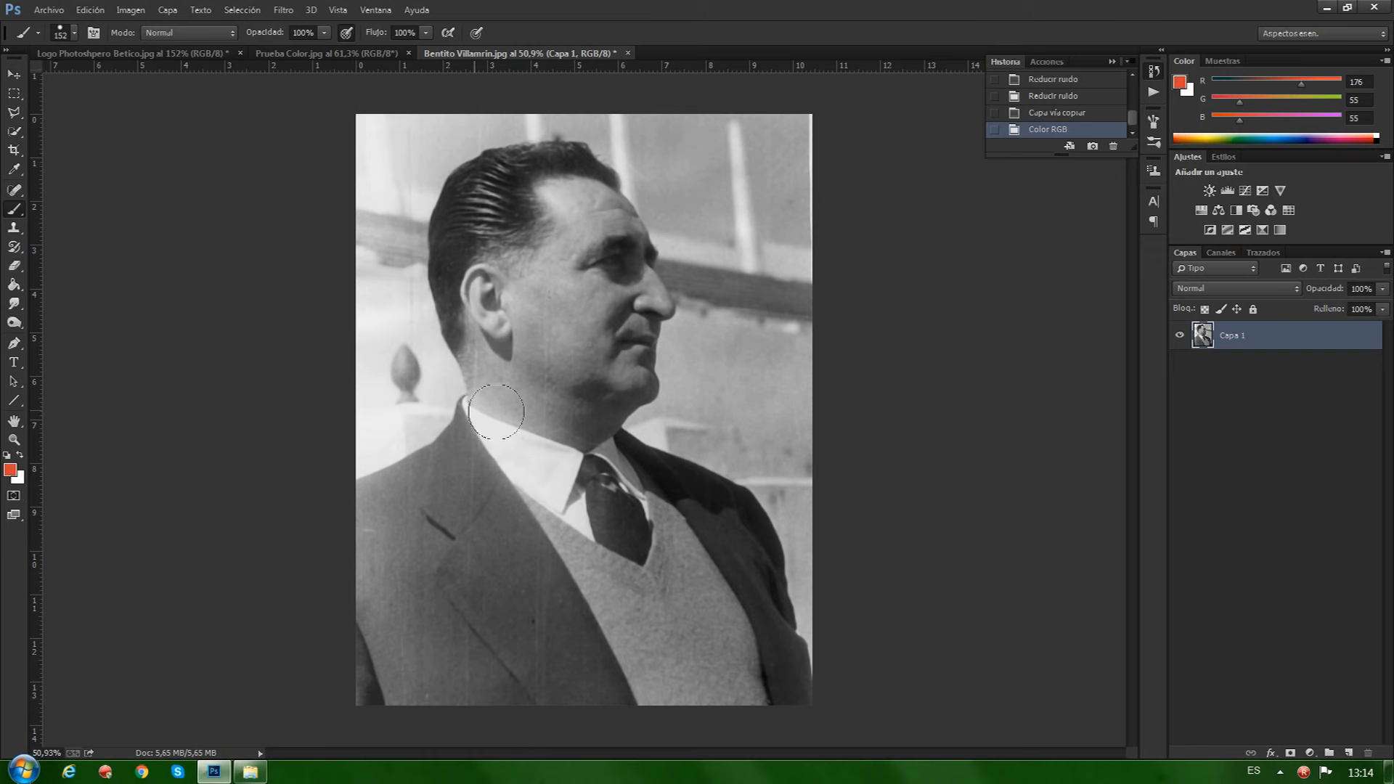
mouse_move(465, 401)
left_mouse_down()
mouse_move(465, 552)
mouse_move(716, 501)
left_mouse_up()
left_click_drag(707, 387, 671, 270)
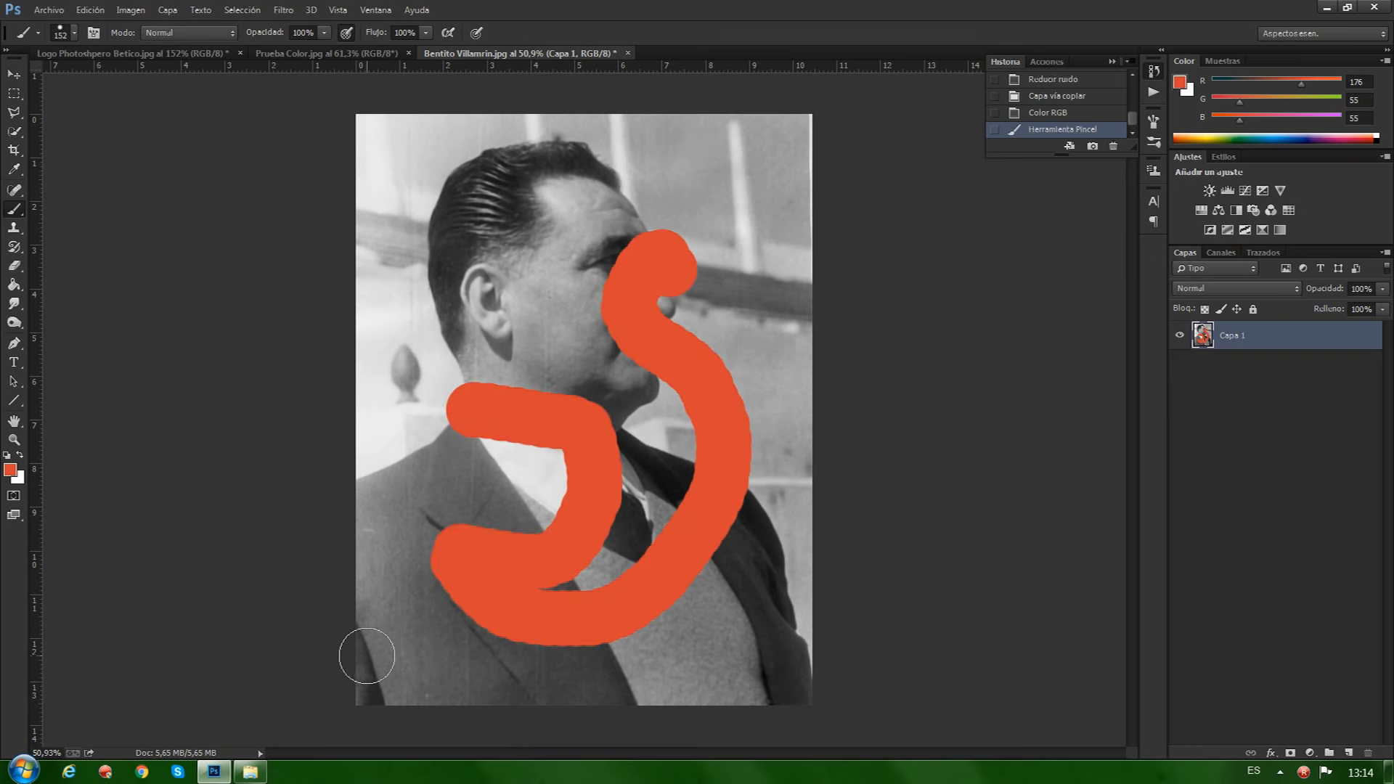
- Undo the red test stroke and duplicate Capa 1 as Capa 1 copia
key("ctrl+z")
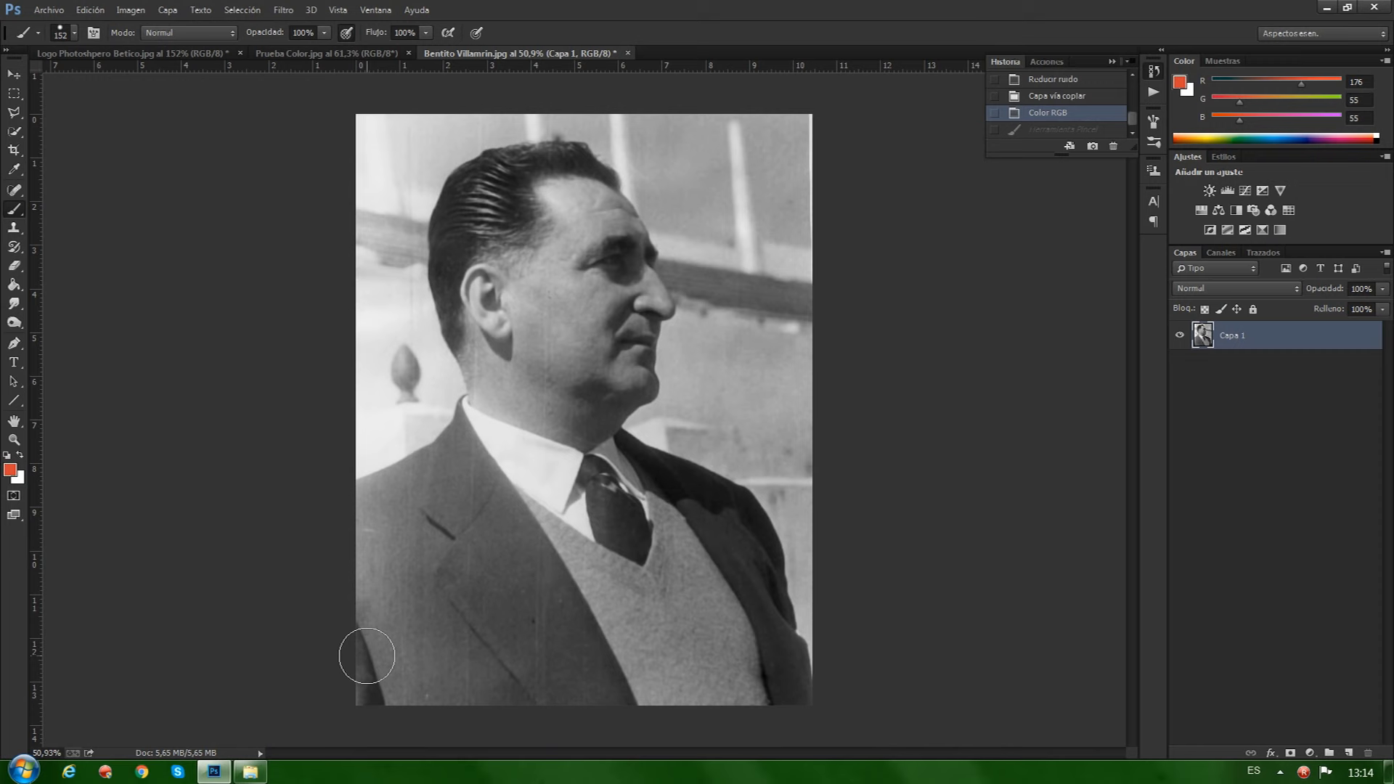
left_click(1112, 61)
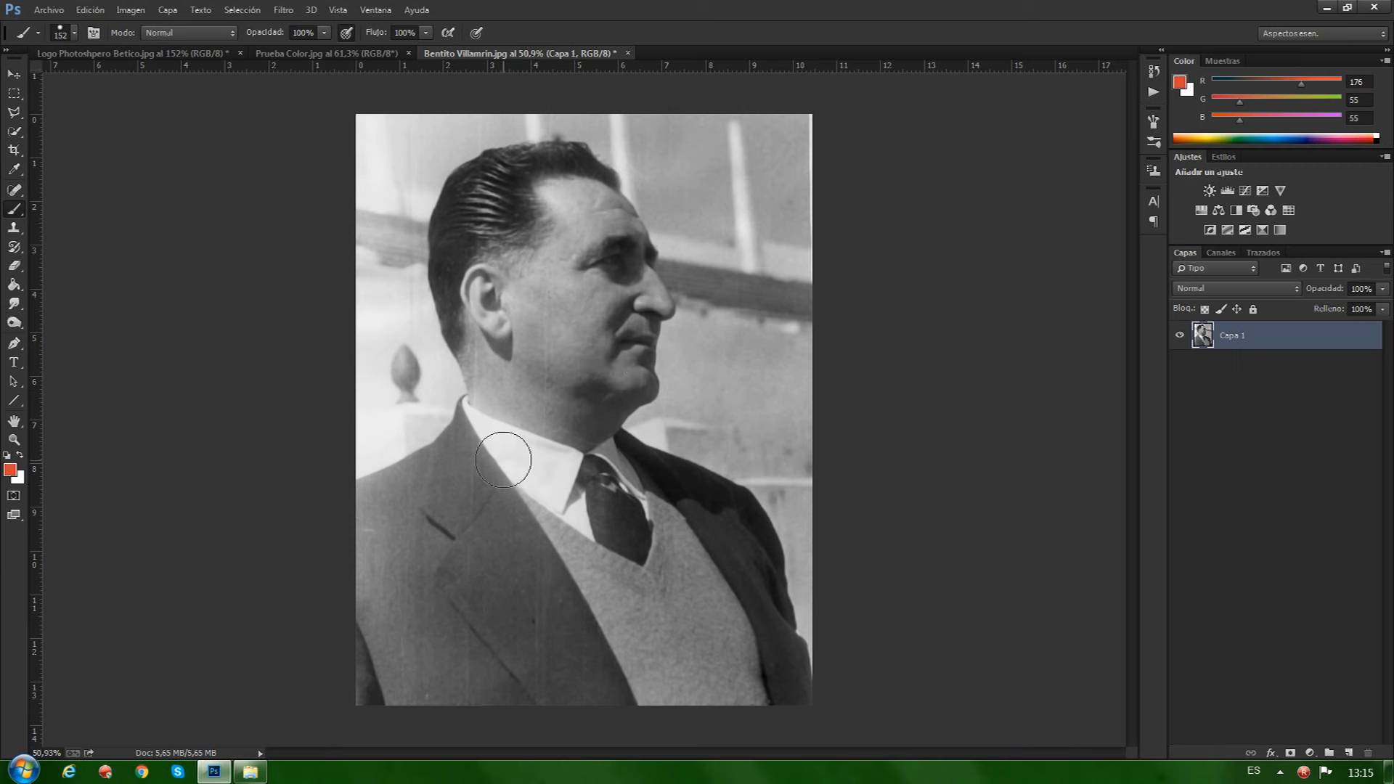
key("ctrl+j")
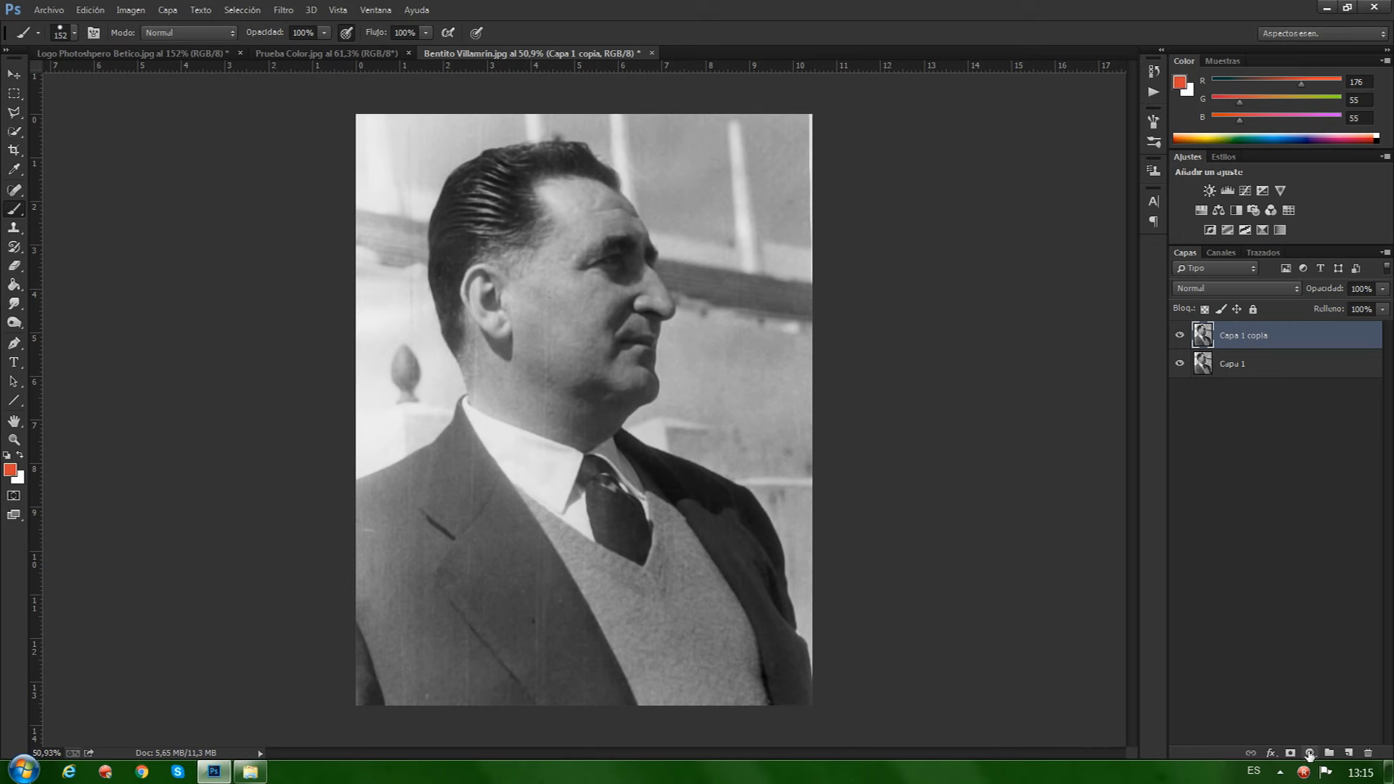
- Add a Tono/saturación adjustment clipped to Capa 1 copia and hide Capa 1
left_click(1311, 753)
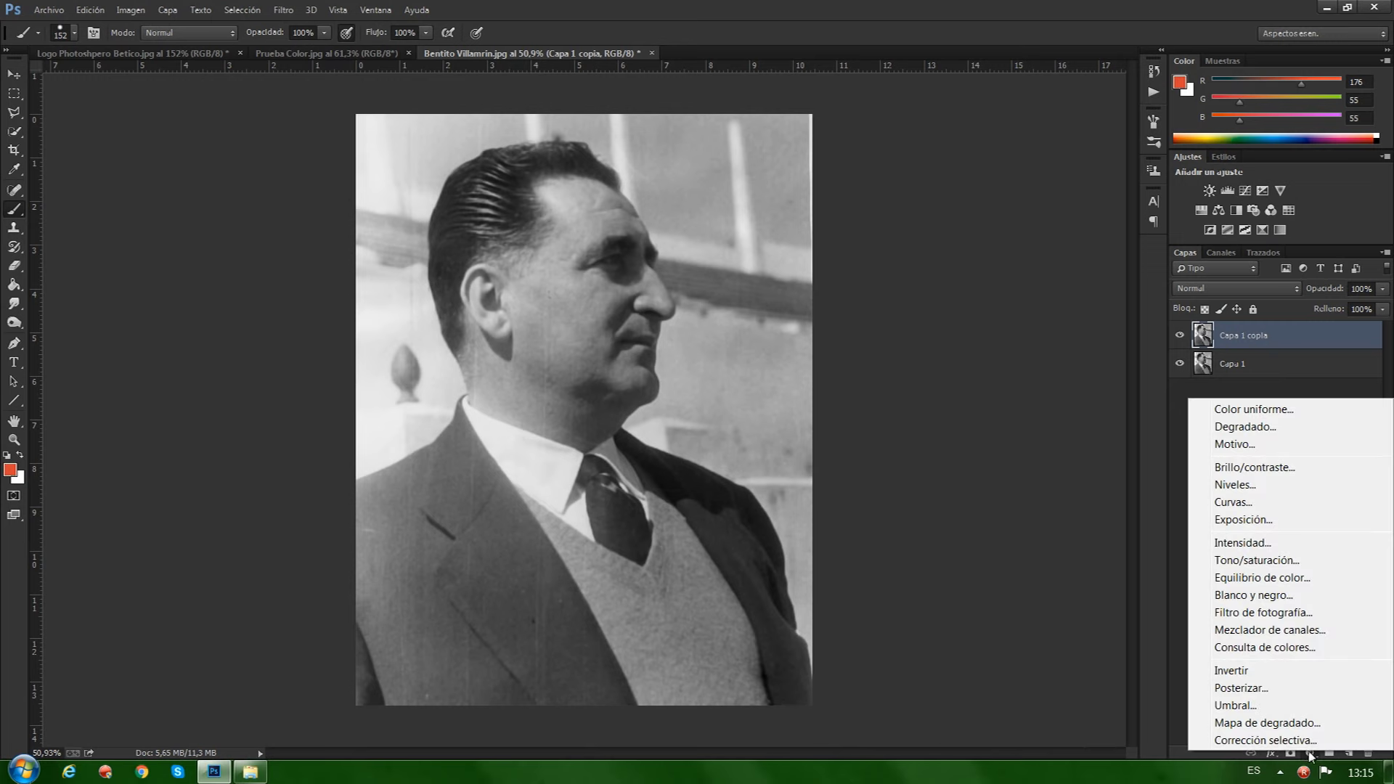
left_click(1252, 560)
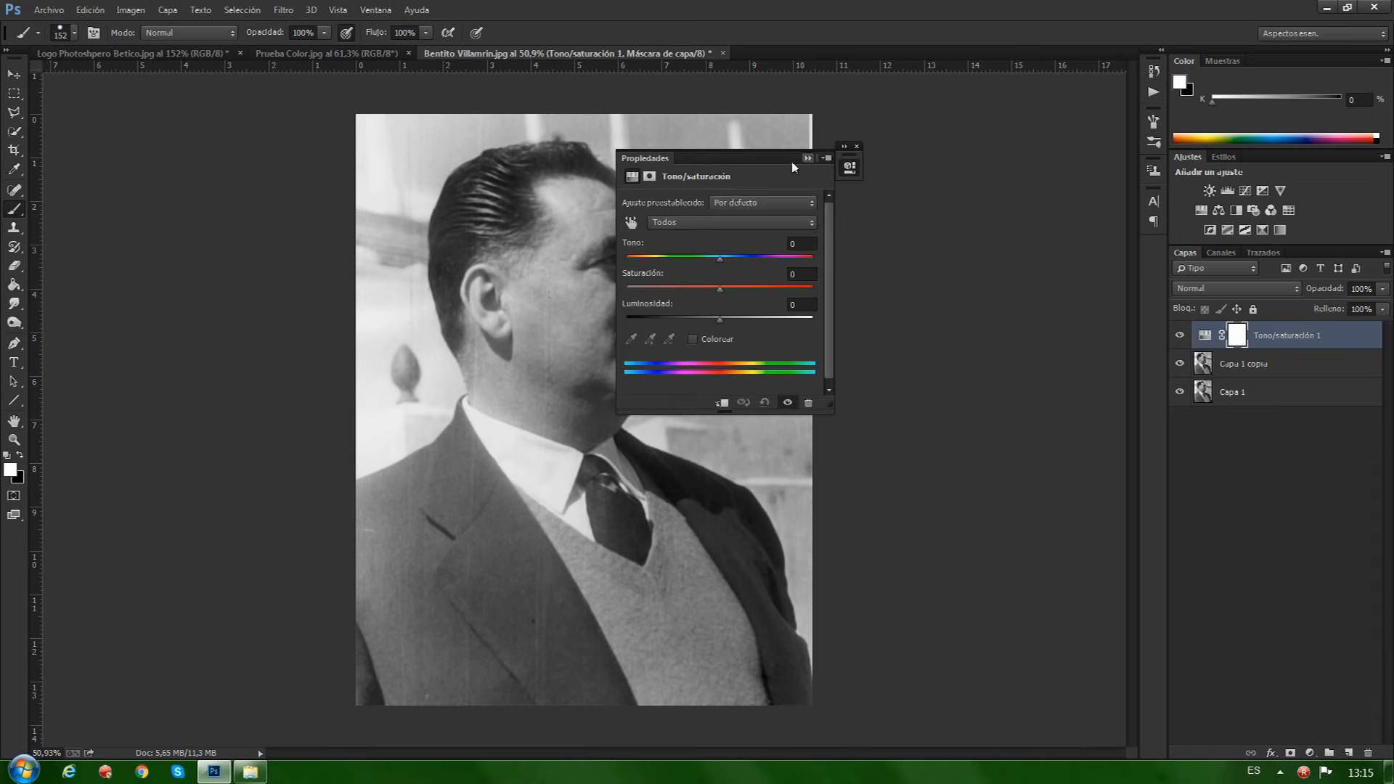
left_click_drag(774, 156, 965, 140)
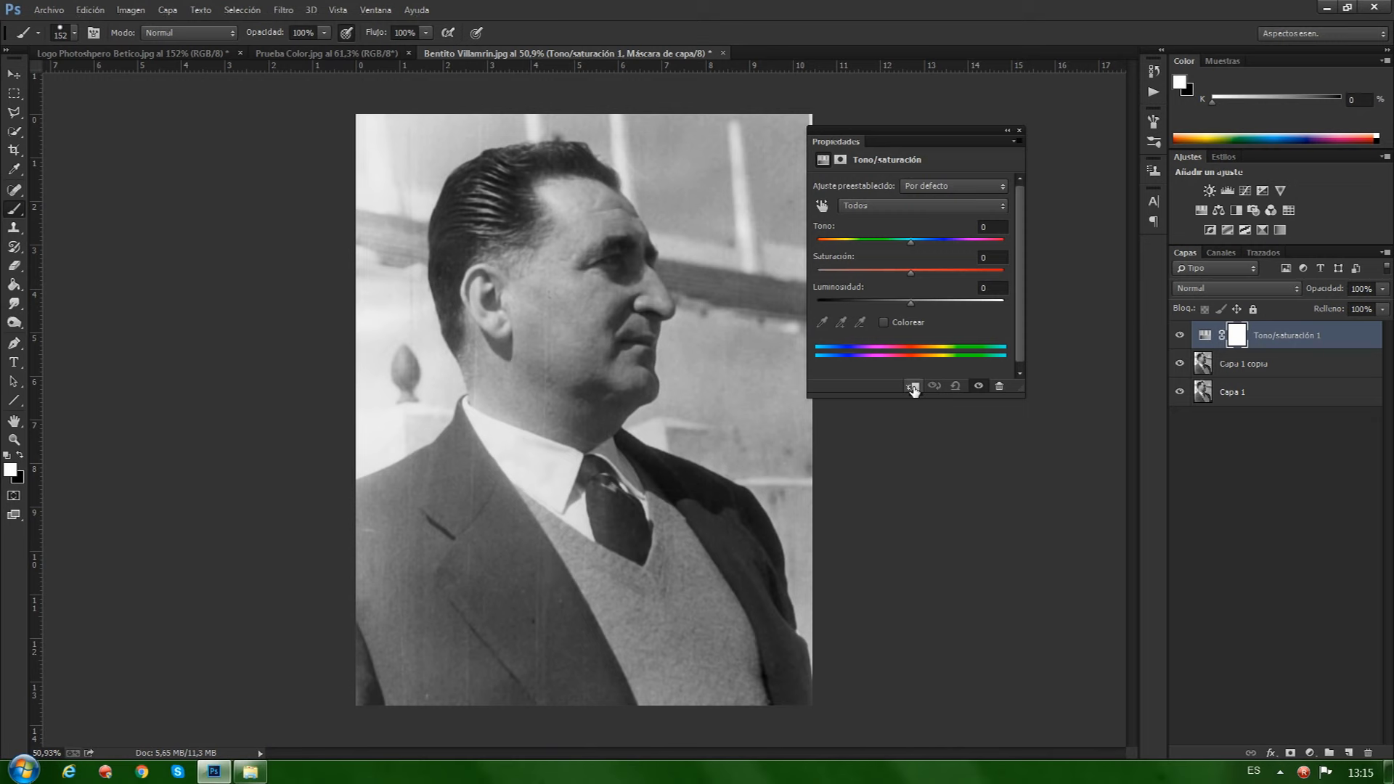
left_click(913, 388)
left_click(1180, 392)
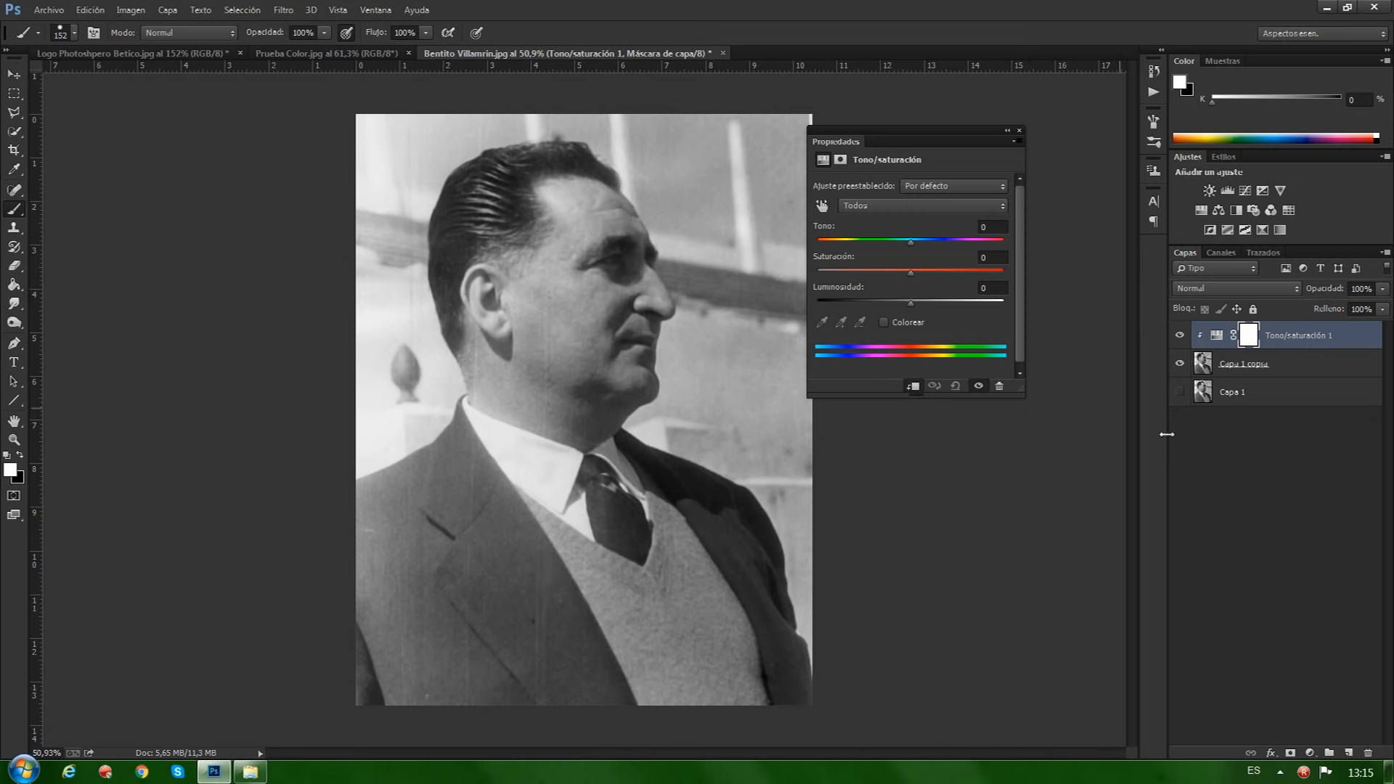
- Colorize the adjustment in Color blend mode at hue 35, saturation 23, lightness -6
left_click(884, 323)
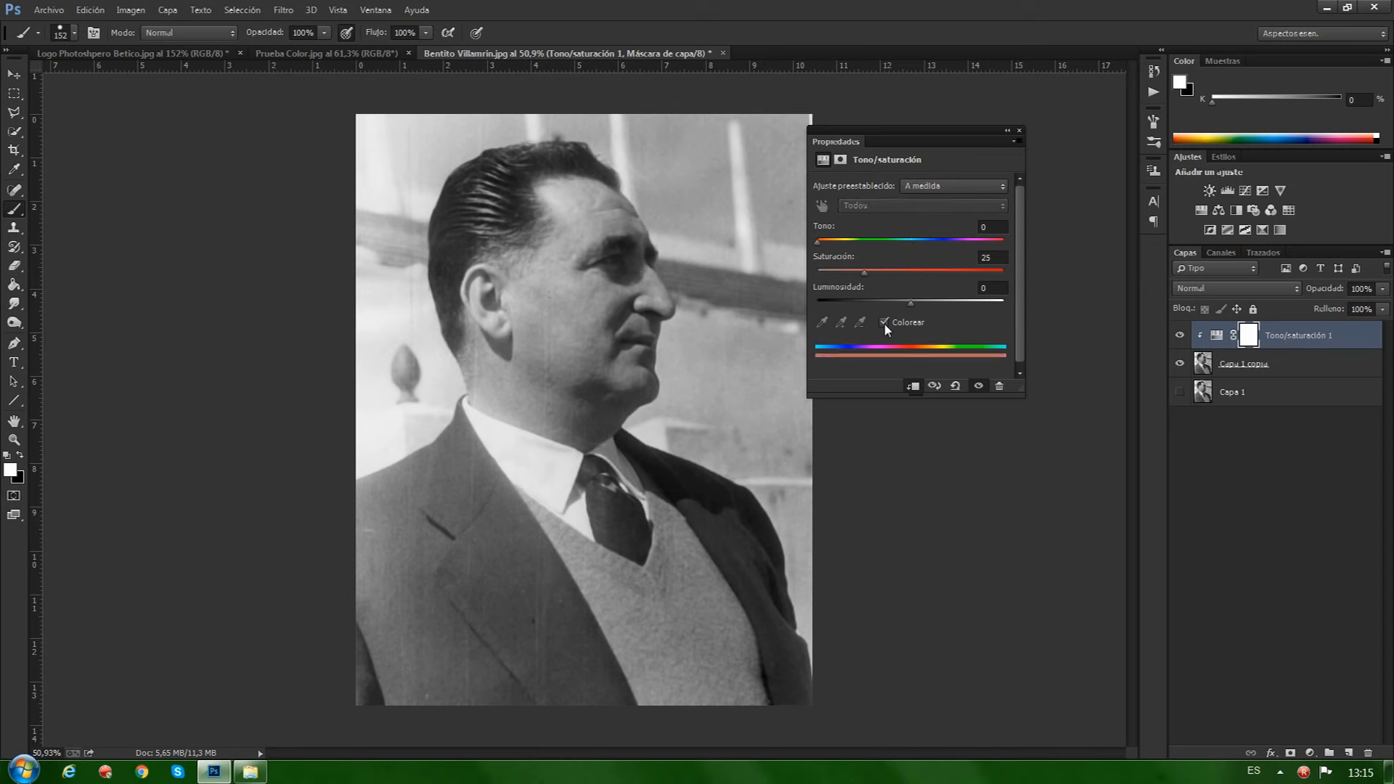
left_click(1210, 288)
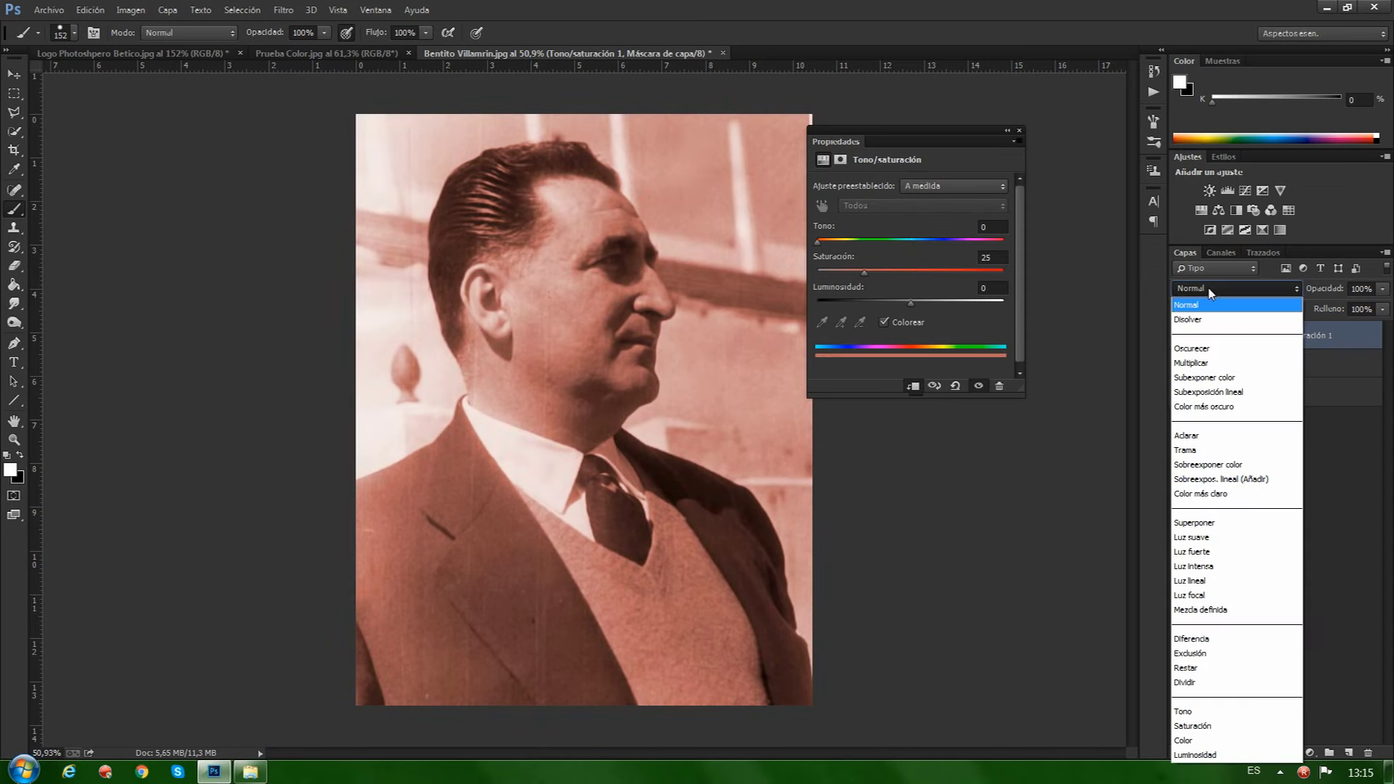
left_click(1185, 741)
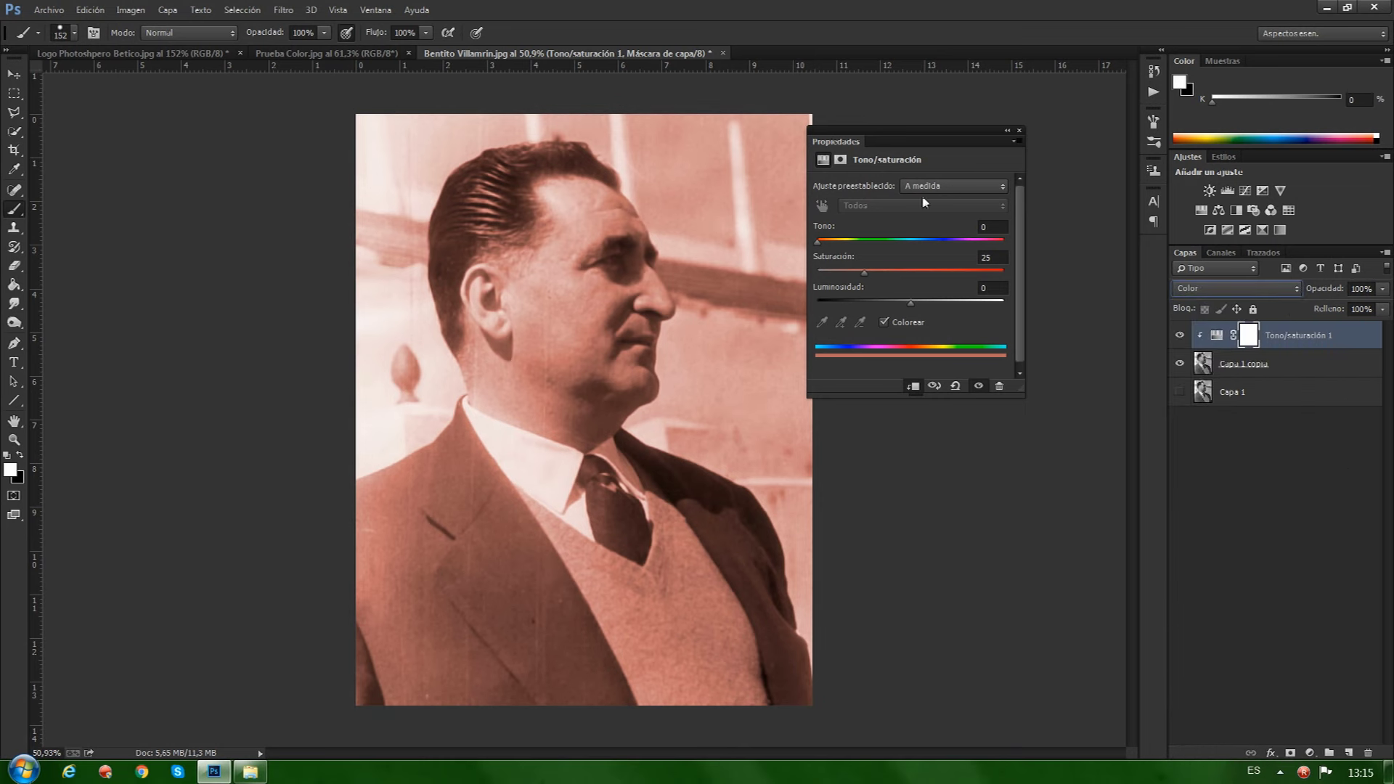
left_click_drag(816, 245, 834, 243)
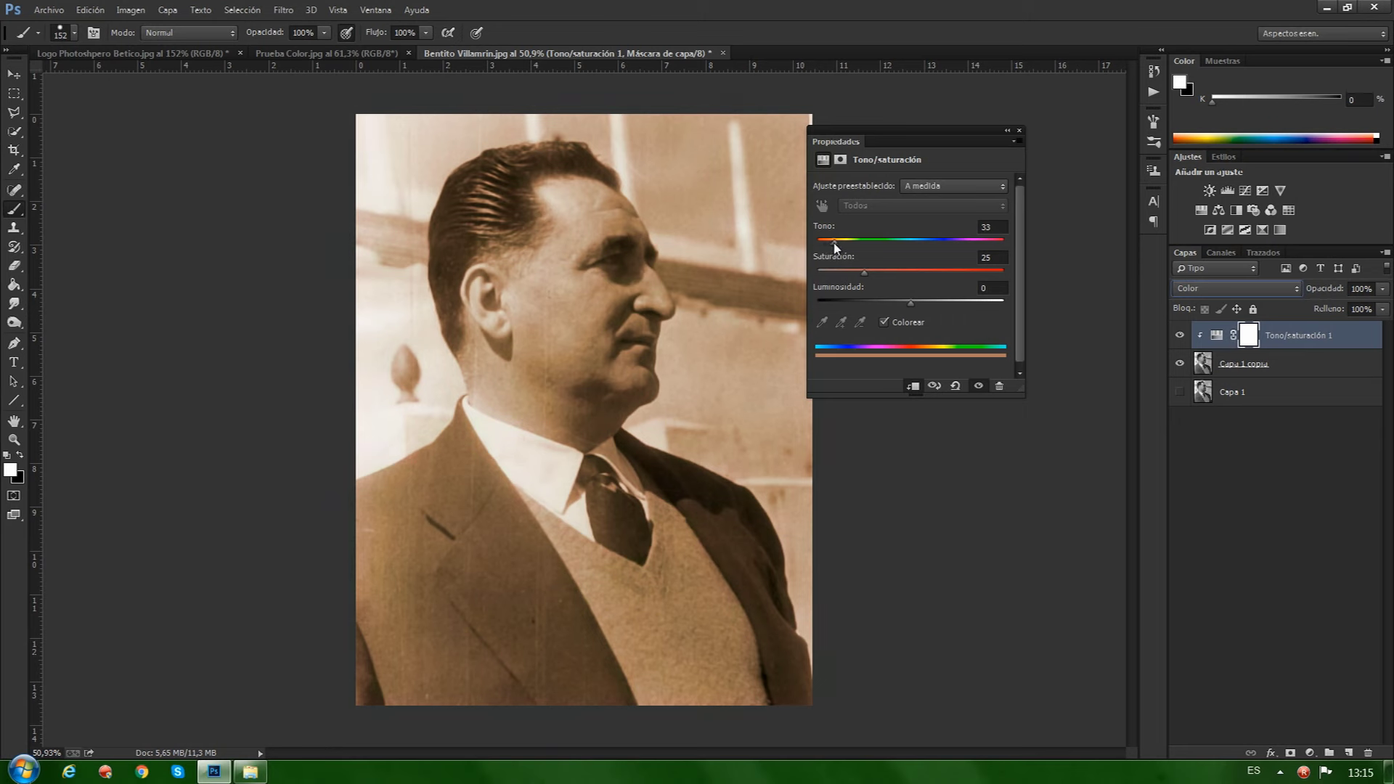
left_click_drag(910, 305, 861, 275)
left_click_drag(832, 243, 835, 244)
left_click(1020, 129)
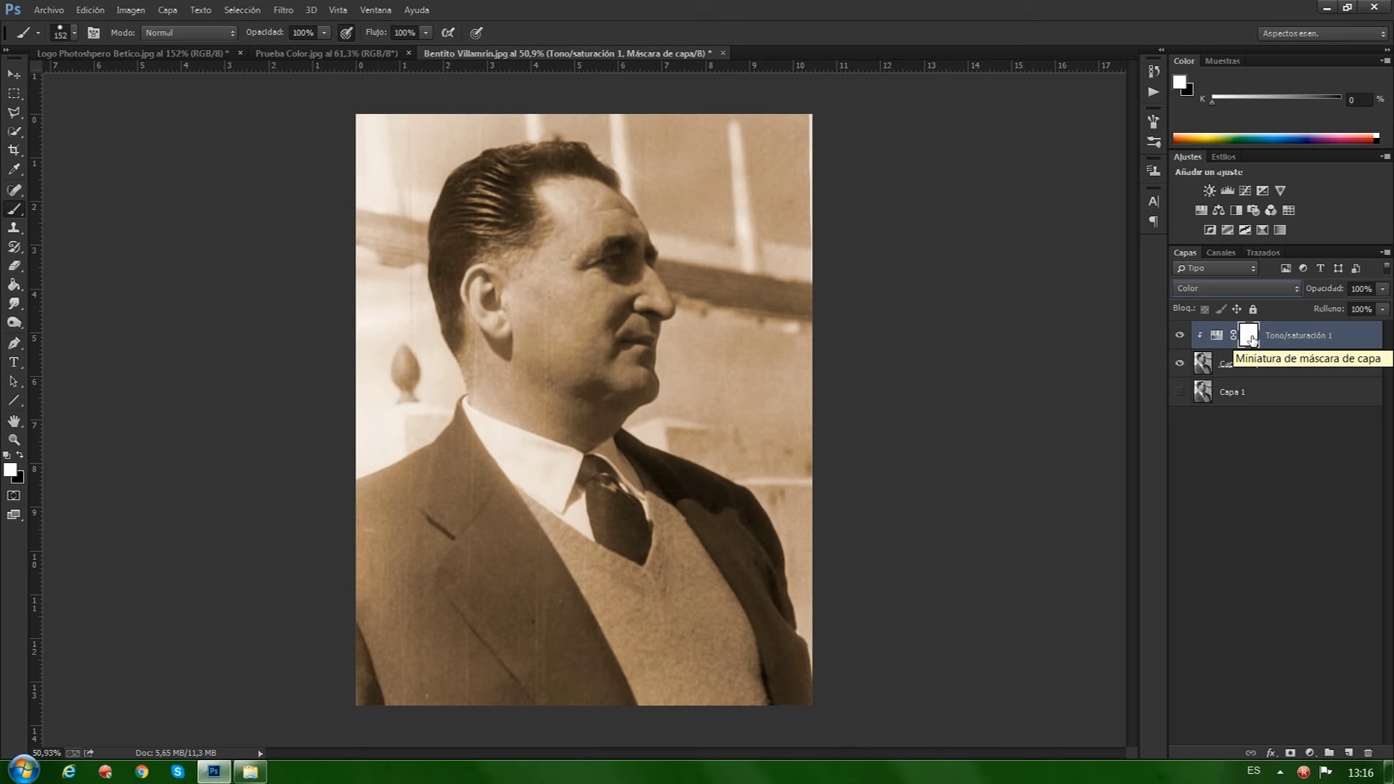
- Invert the Tono/saturación 1 mask and set a soft brush of about 355 px
double_click(1251, 339)
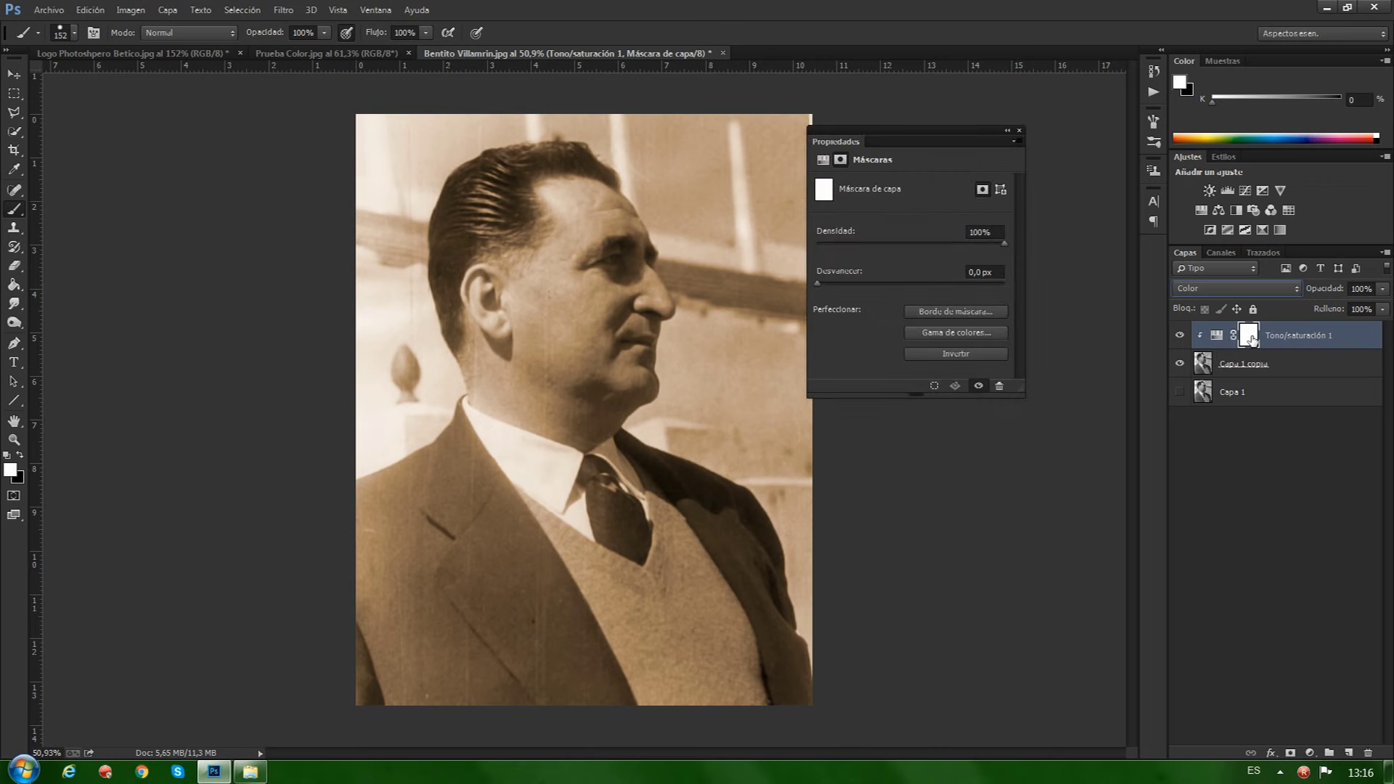
left_click(951, 354)
left_click(1020, 131)
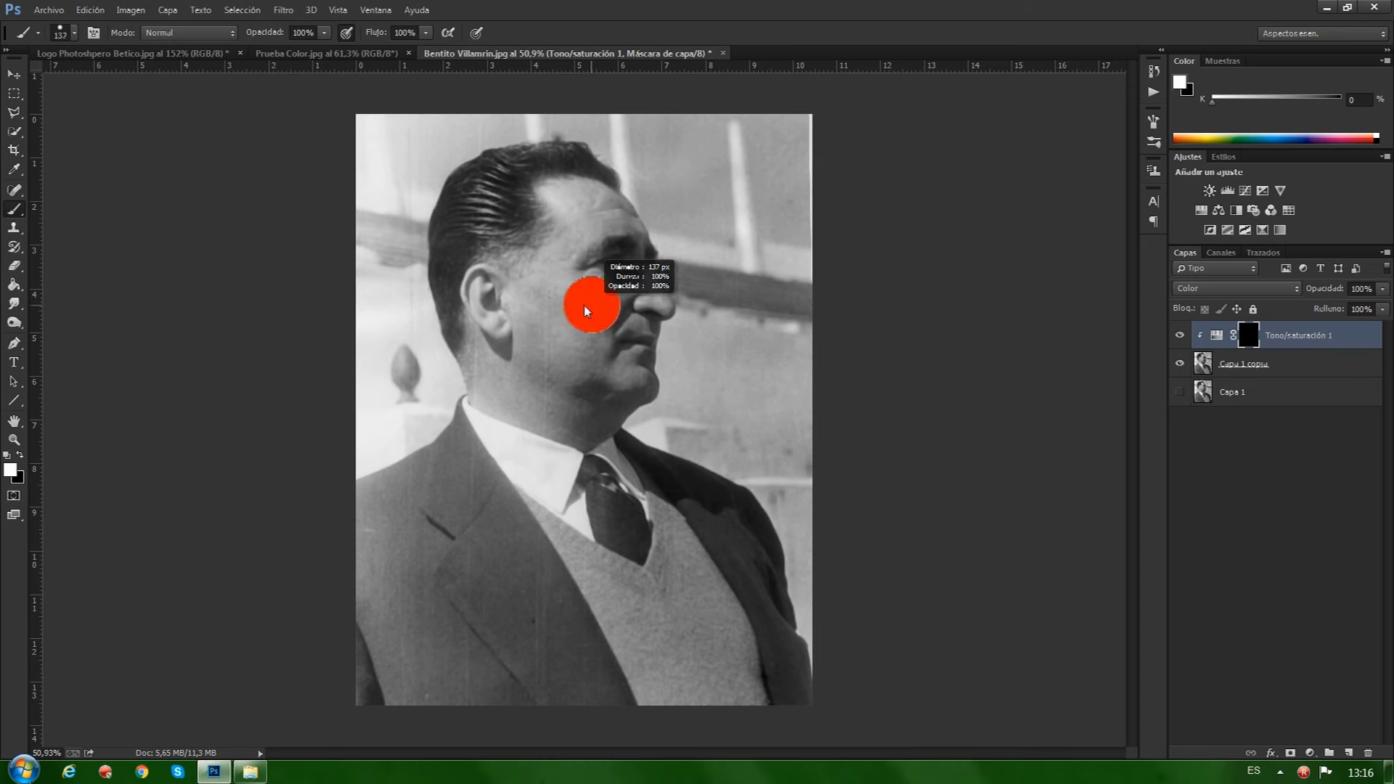
left_click_drag(587, 311, 585, 310)
left_click_drag(590, 311, 590, 310)
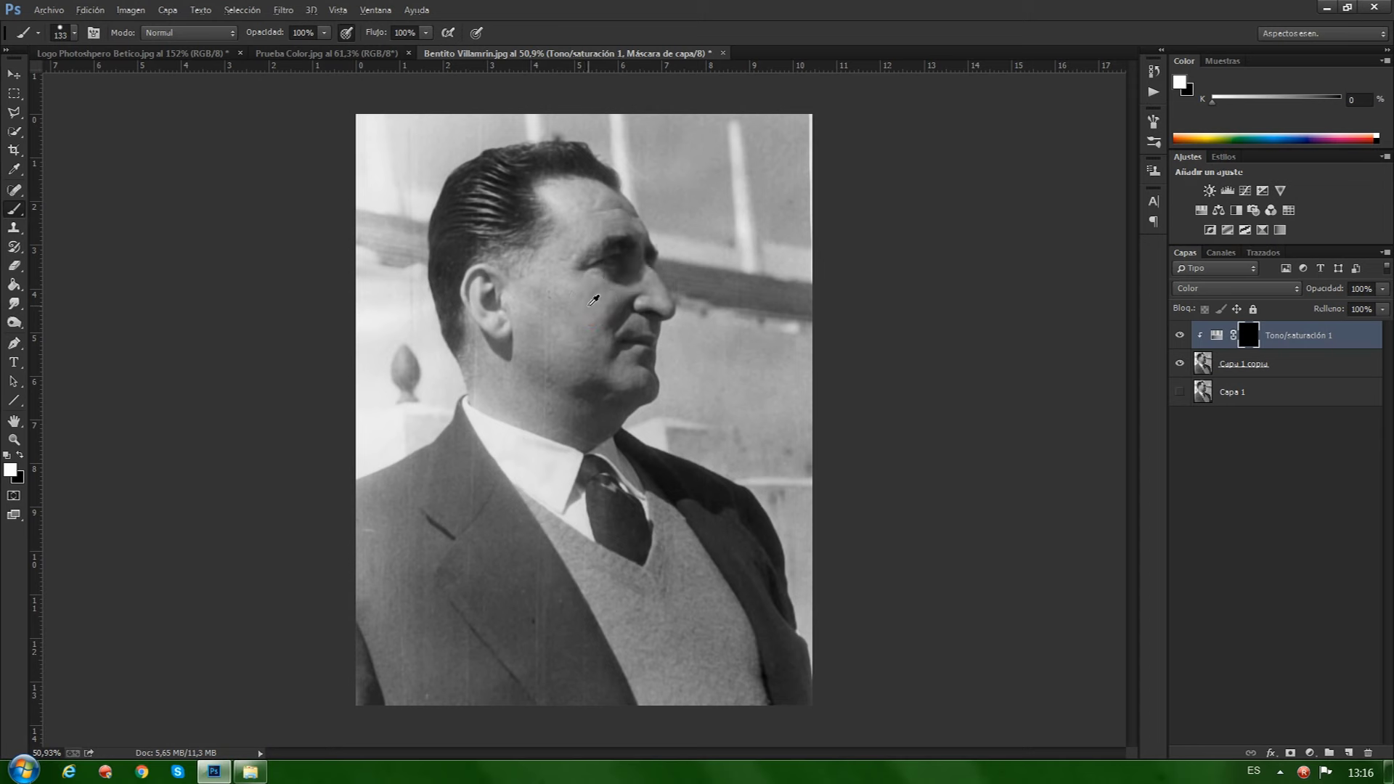
mouse_move(588, 305)
left_mouse_down()
mouse_move(594, 163)
mouse_move(579, 497)
mouse_move(567, 116)
mouse_move(613, 142)
left_mouse_up()
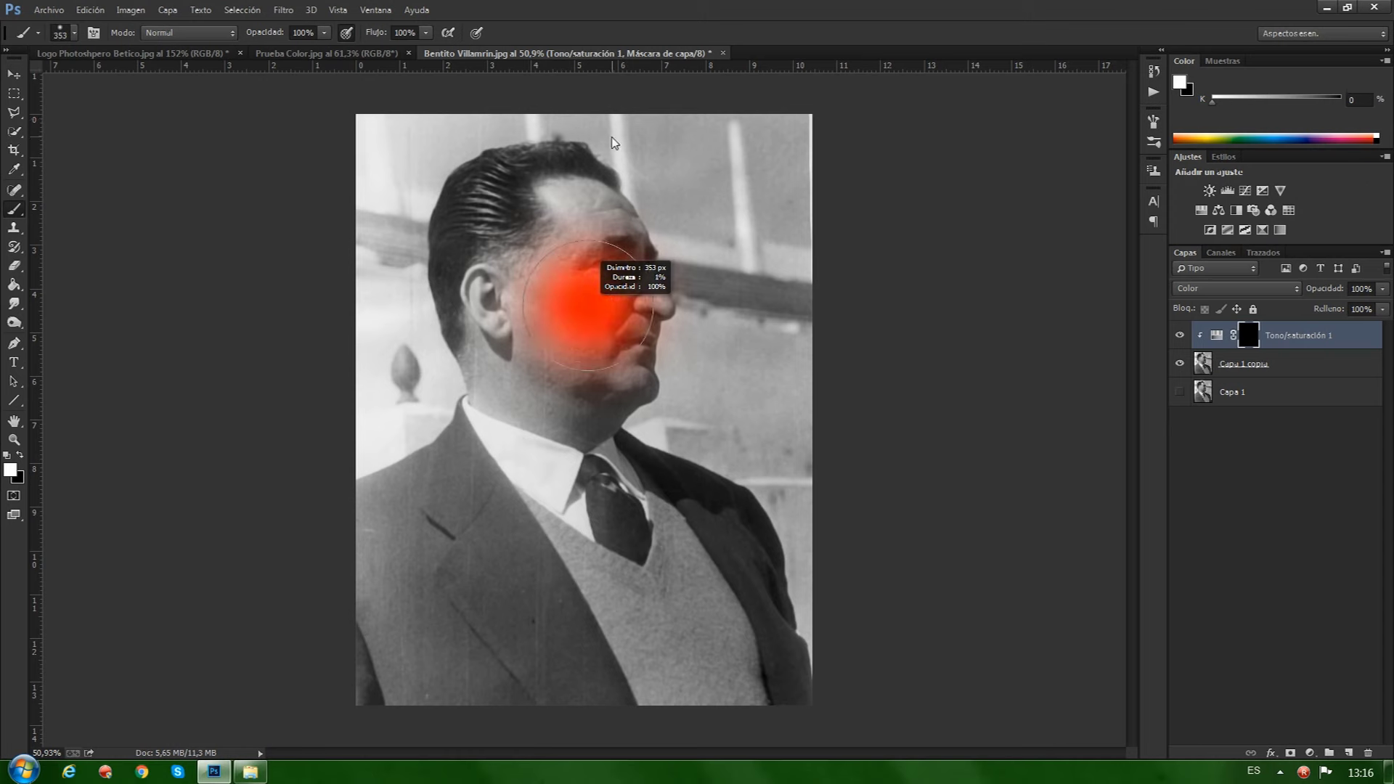
left_click_drag(612, 142, 528, 159)
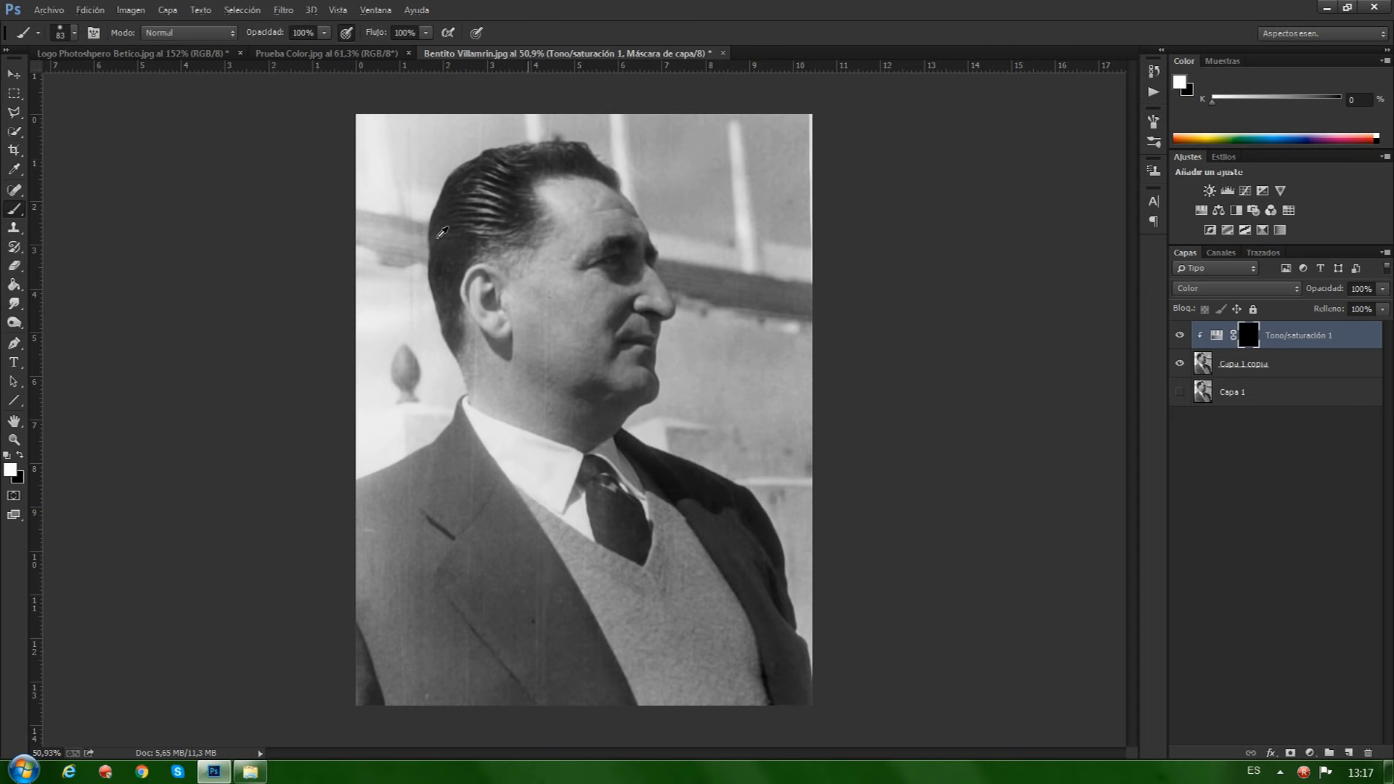
- Paint the tint back onto the forehead, ear and neck down to the collar, using a 74 px brush for the ear and neck
scroll(442, 232, "up", 5)
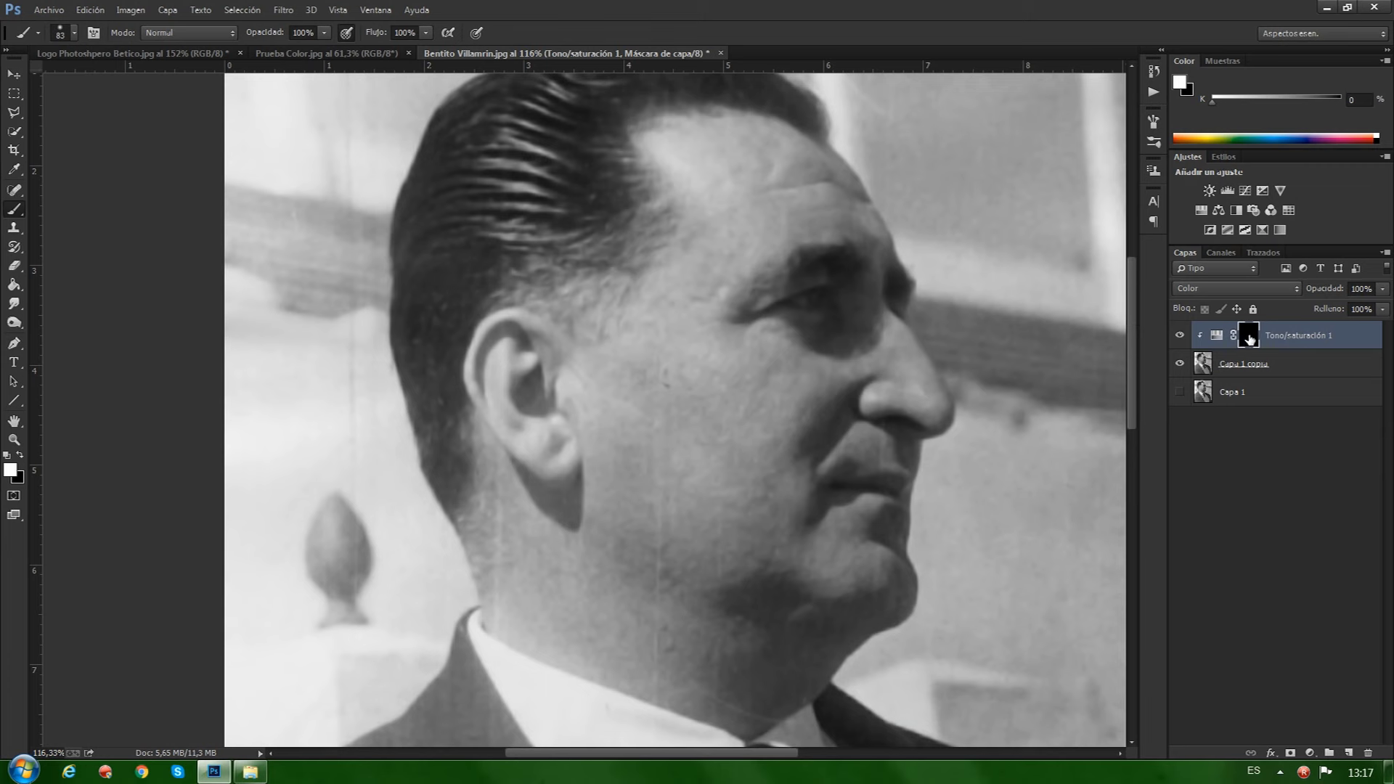
mouse_move(742, 162)
left_mouse_down()
mouse_move(797, 160)
mouse_move(820, 207)
mouse_move(769, 196)
mouse_move(716, 218)
mouse_move(692, 193)
mouse_move(691, 162)
mouse_move(683, 290)
mouse_move(592, 370)
mouse_move(646, 364)
mouse_move(725, 233)
mouse_move(777, 208)
mouse_move(726, 270)
mouse_move(773, 166)
mouse_move(687, 175)
mouse_move(679, 216)
mouse_move(696, 243)
mouse_move(651, 346)
mouse_move(573, 392)
mouse_move(538, 360)
mouse_move(510, 367)
mouse_move(576, 401)
mouse_move(648, 414)
mouse_move(631, 451)
mouse_move(671, 455)
left_mouse_up()
right_click(671, 454, "alt")
mouse_move(490, 362)
left_mouse_down()
mouse_move(510, 465)
mouse_move(480, 523)
left_mouse_up()
mouse_move(513, 574)
left_mouse_down()
mouse_move(581, 648)
mouse_move(606, 614)
mouse_move(763, 692)
left_mouse_up()
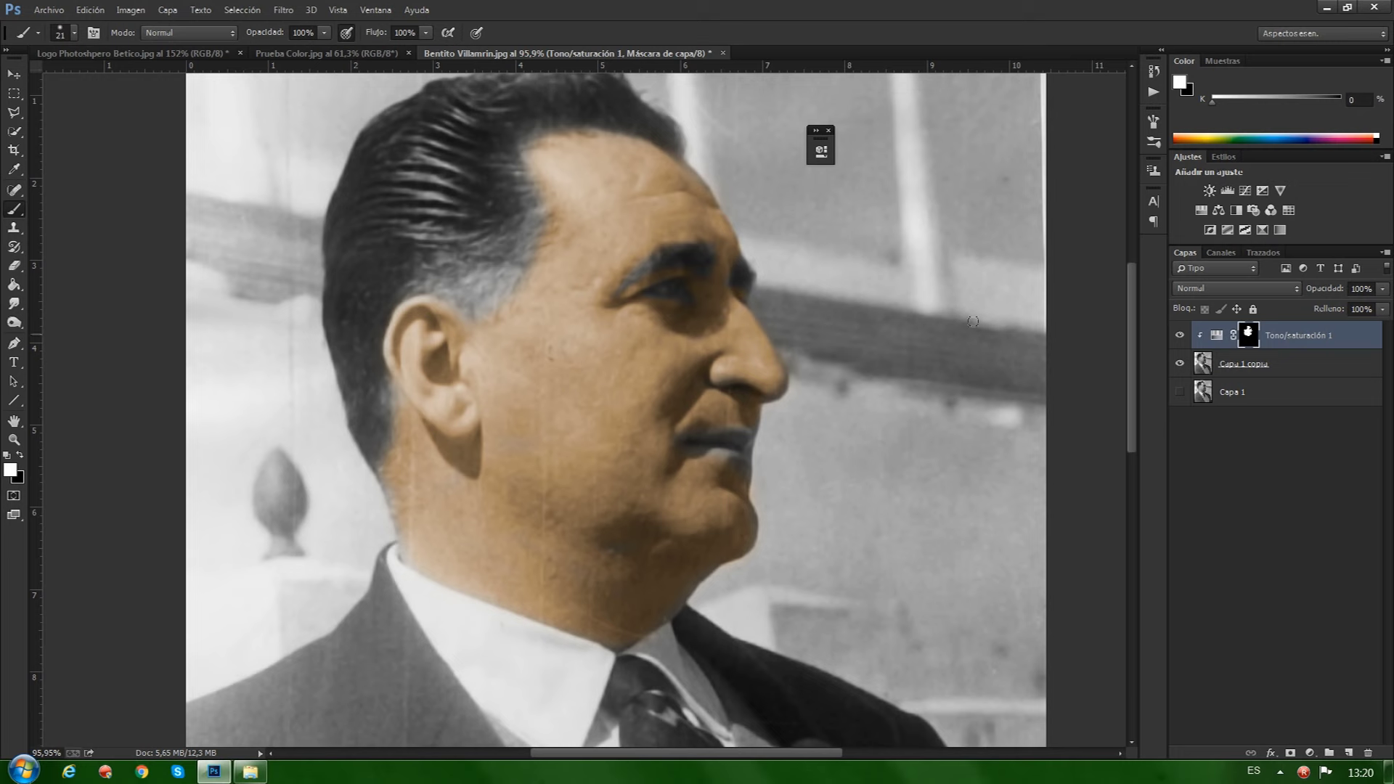
- Switch to Diferencia blending and paint in the missed streak along the jaw
left_click(1190, 288)
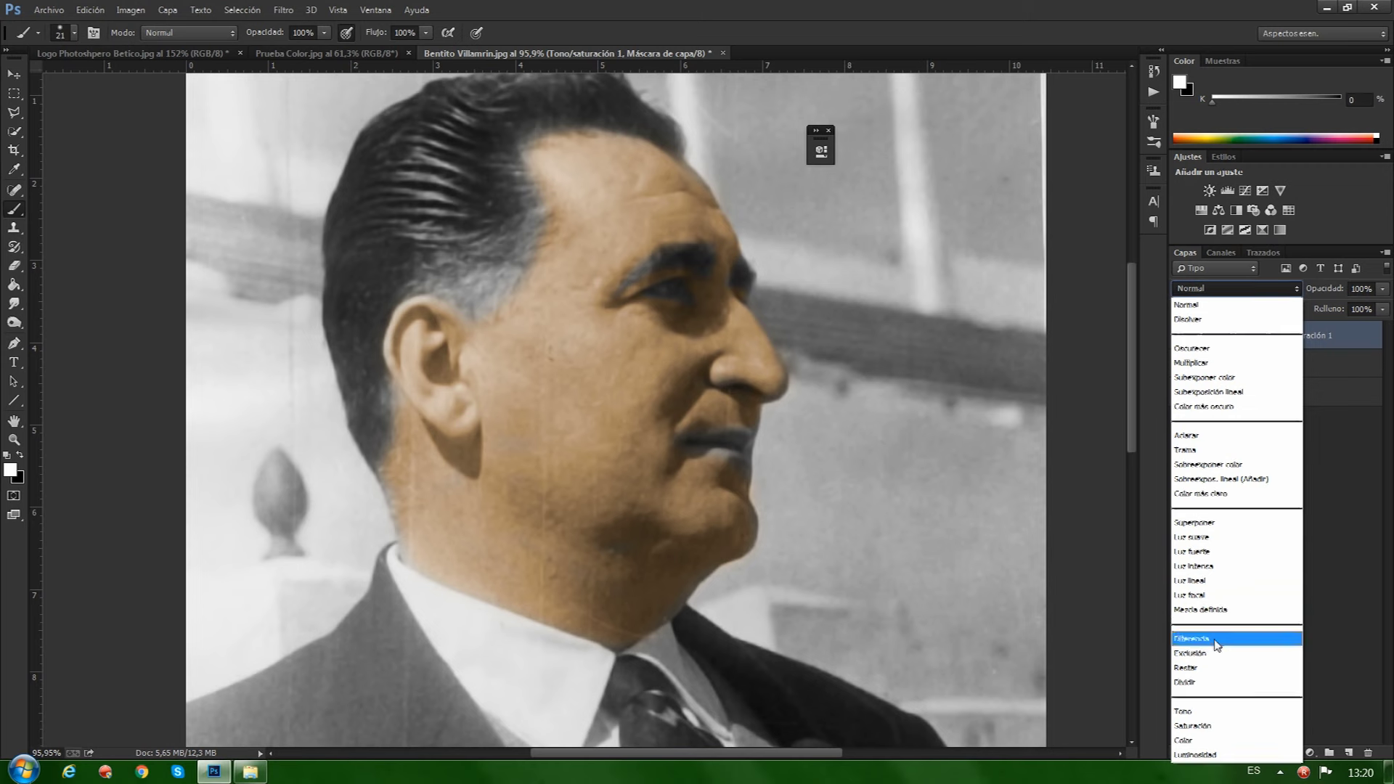
left_click(1218, 639)
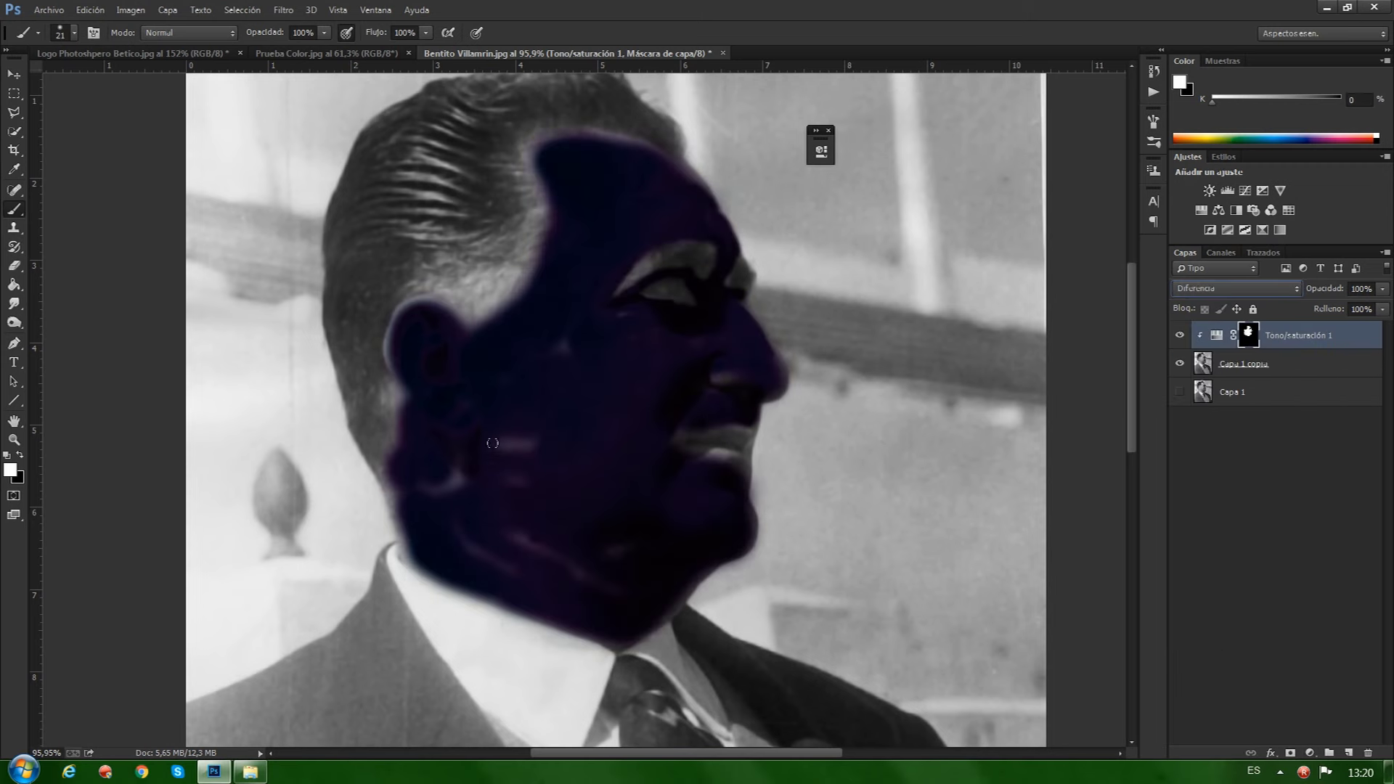
left_click_drag(515, 450, 552, 451)
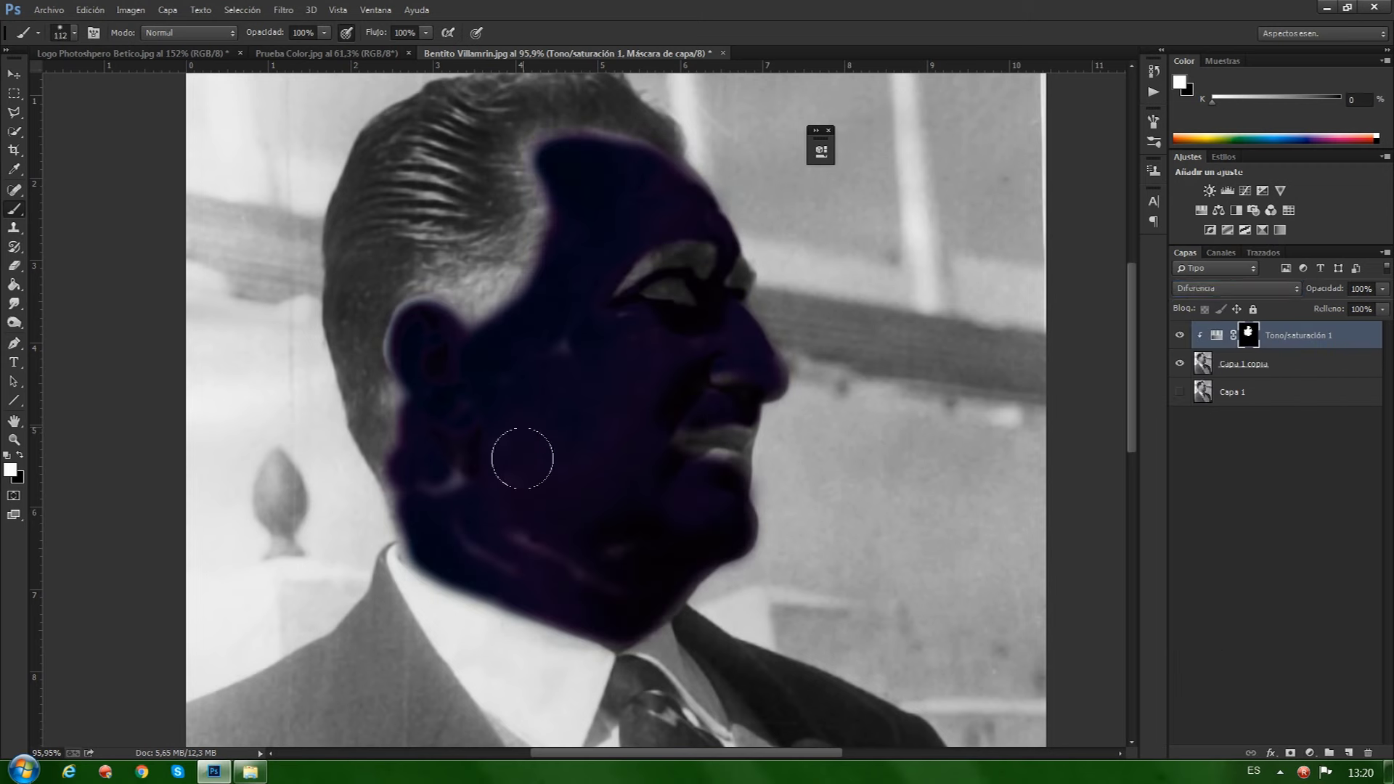
left_click_drag(446, 478, 517, 551)
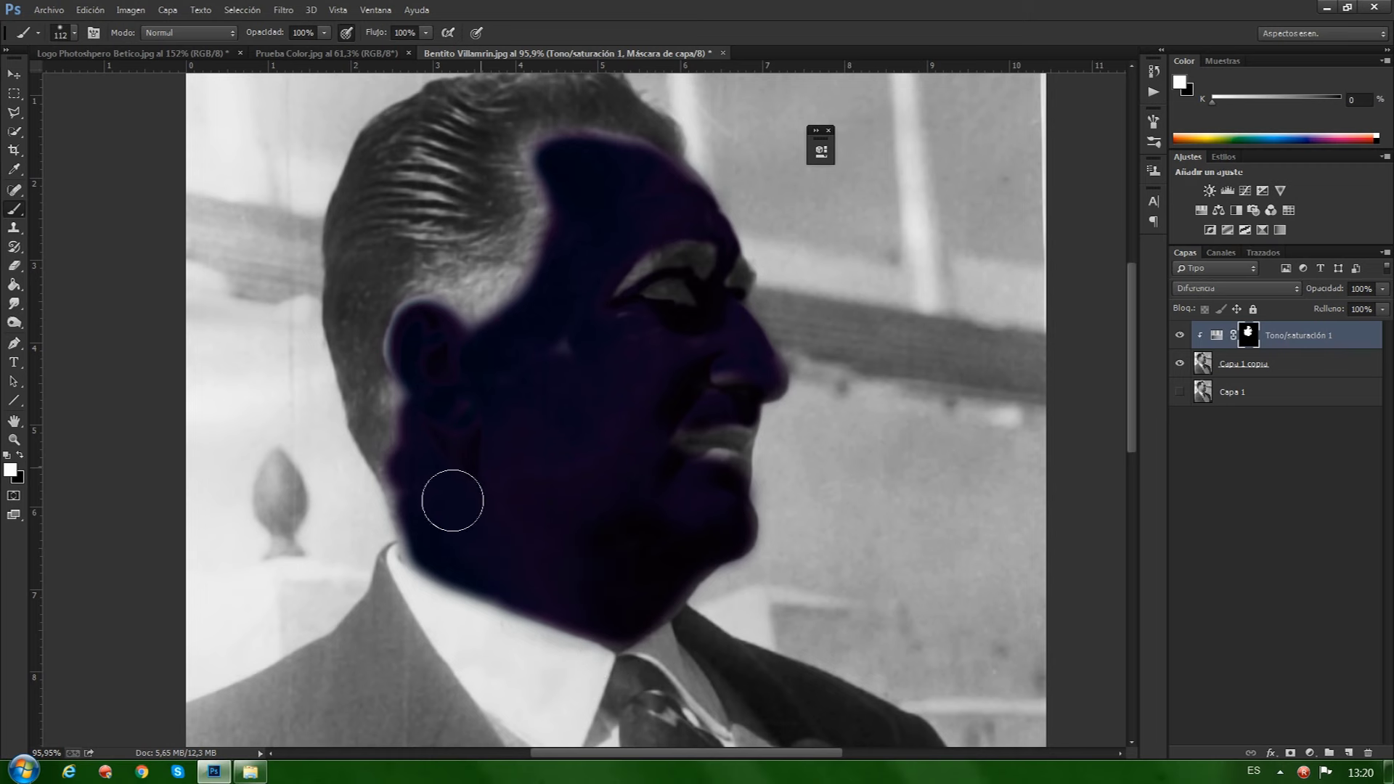
- Fill the light patch below the nose and return the blend mode to Color
left_click_drag(523, 465, 508, 476)
left_click_drag(656, 517, 691, 489)
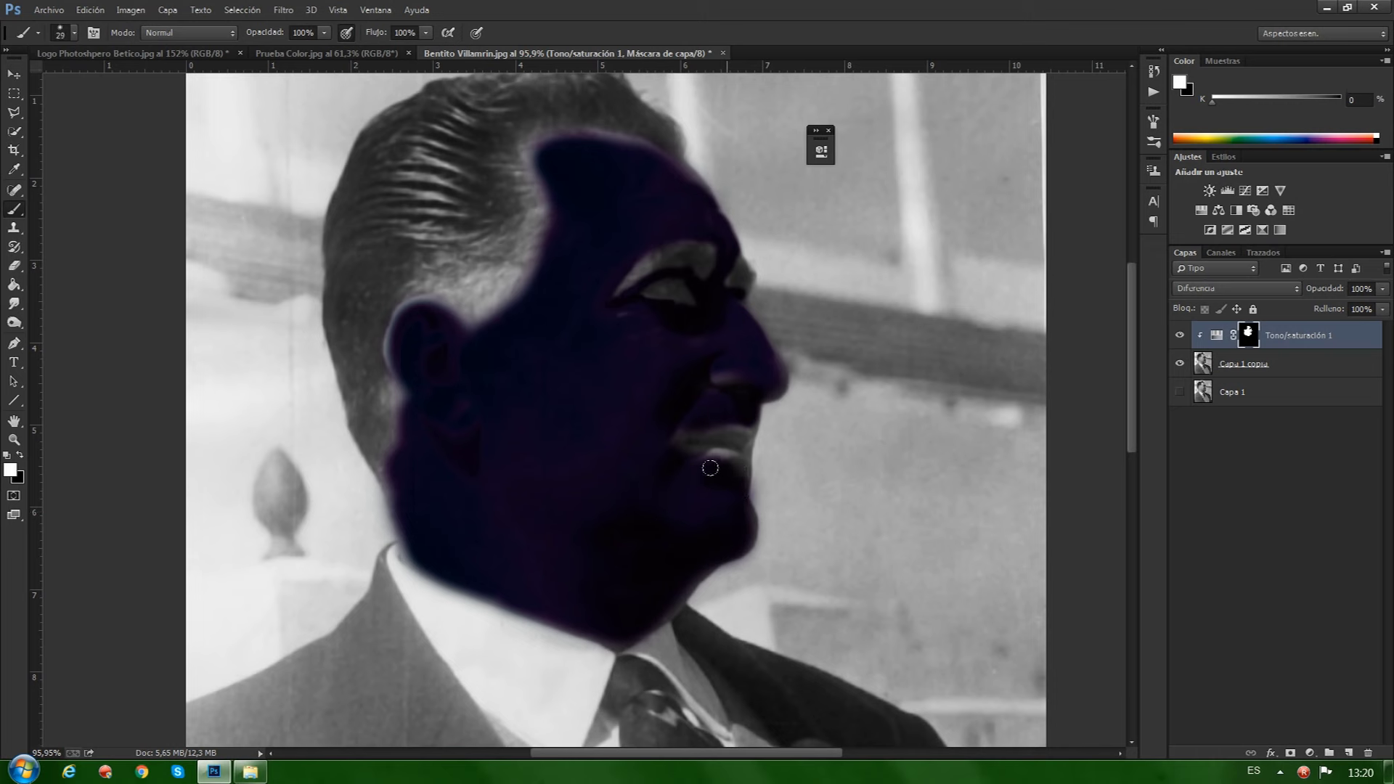
left_click_drag(721, 383, 739, 369)
key("alt")
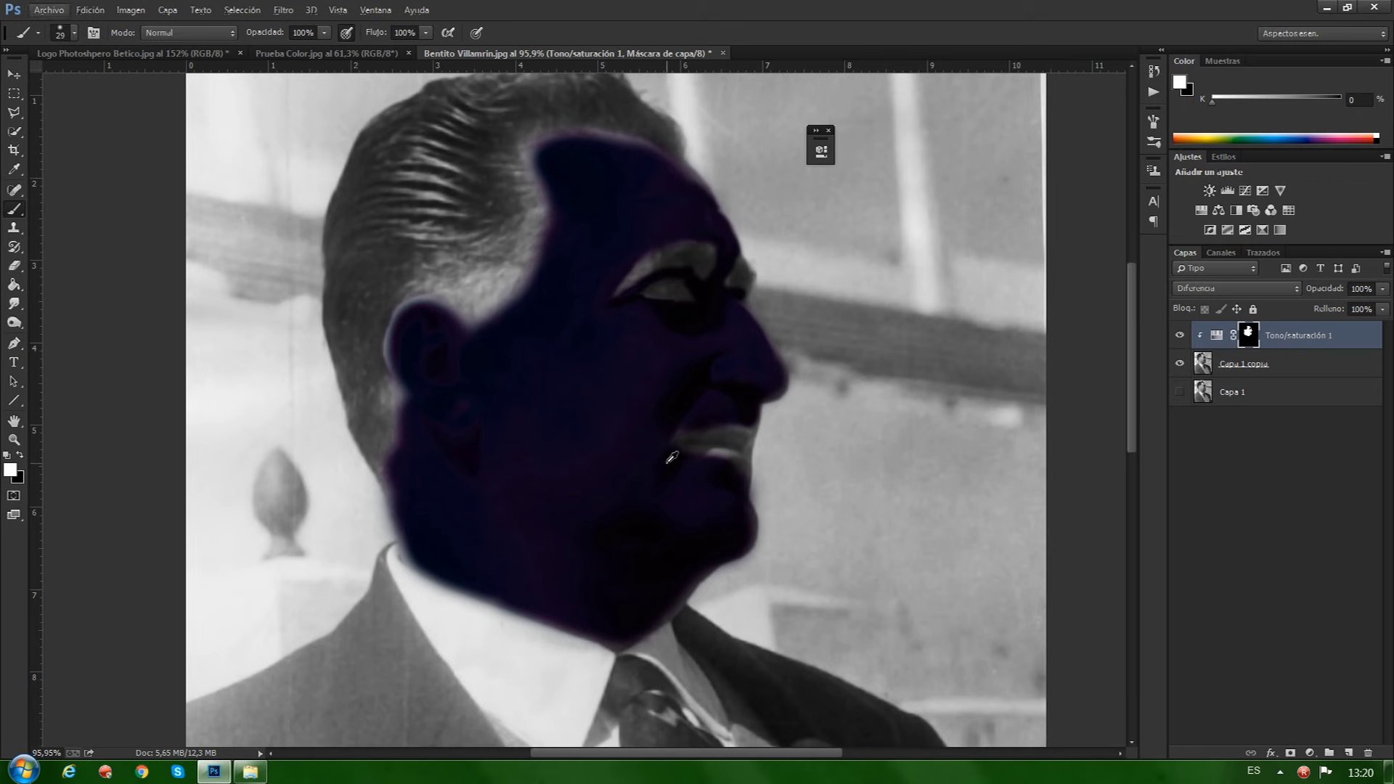
left_click(1213, 289)
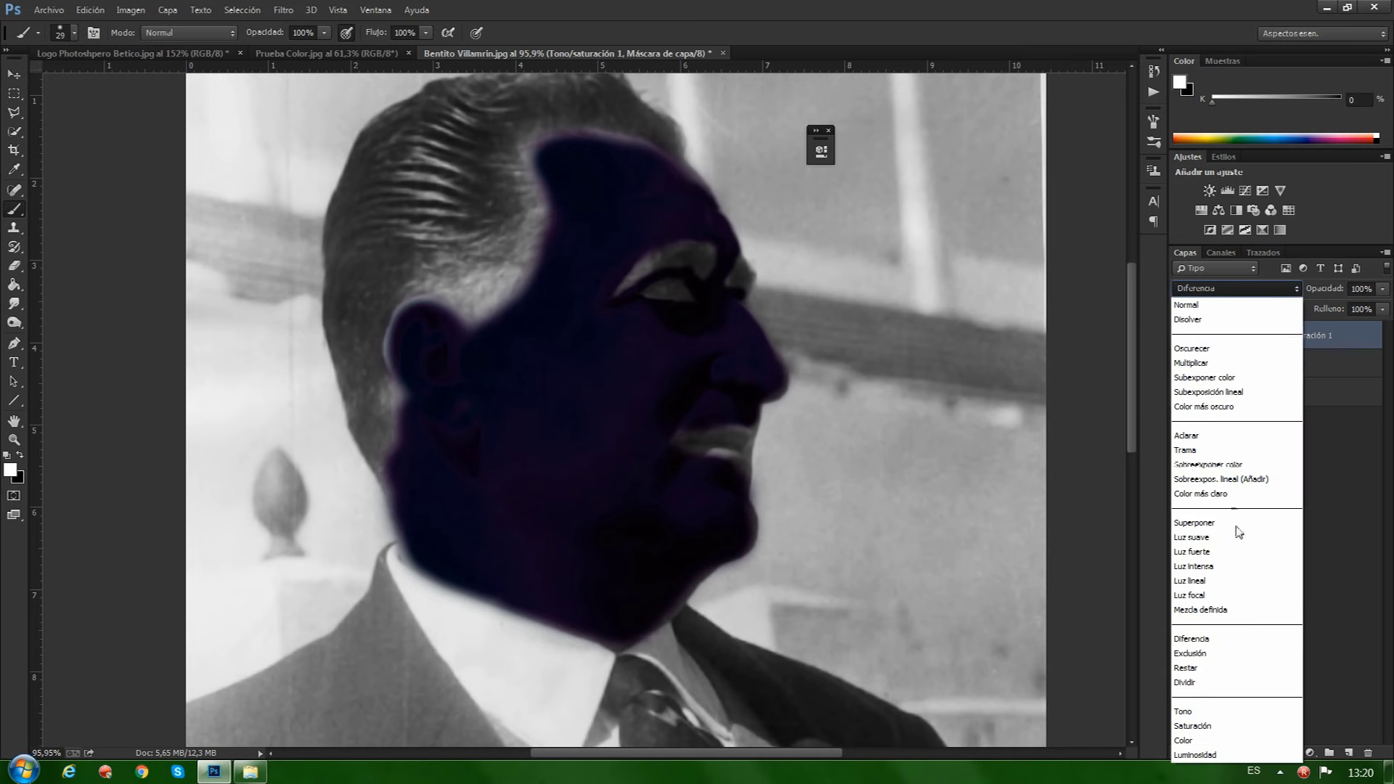
left_click(1199, 741)
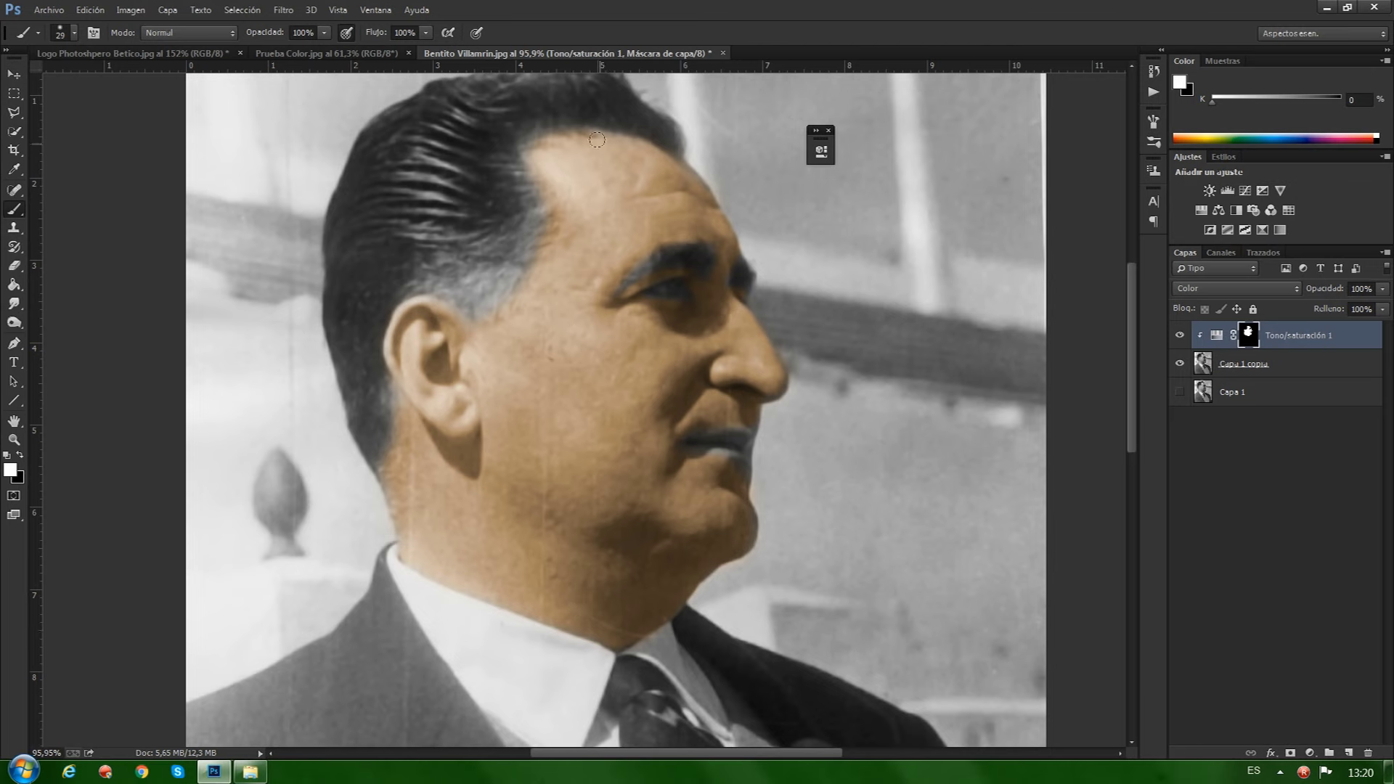
scroll(859, 387, "down", 2)
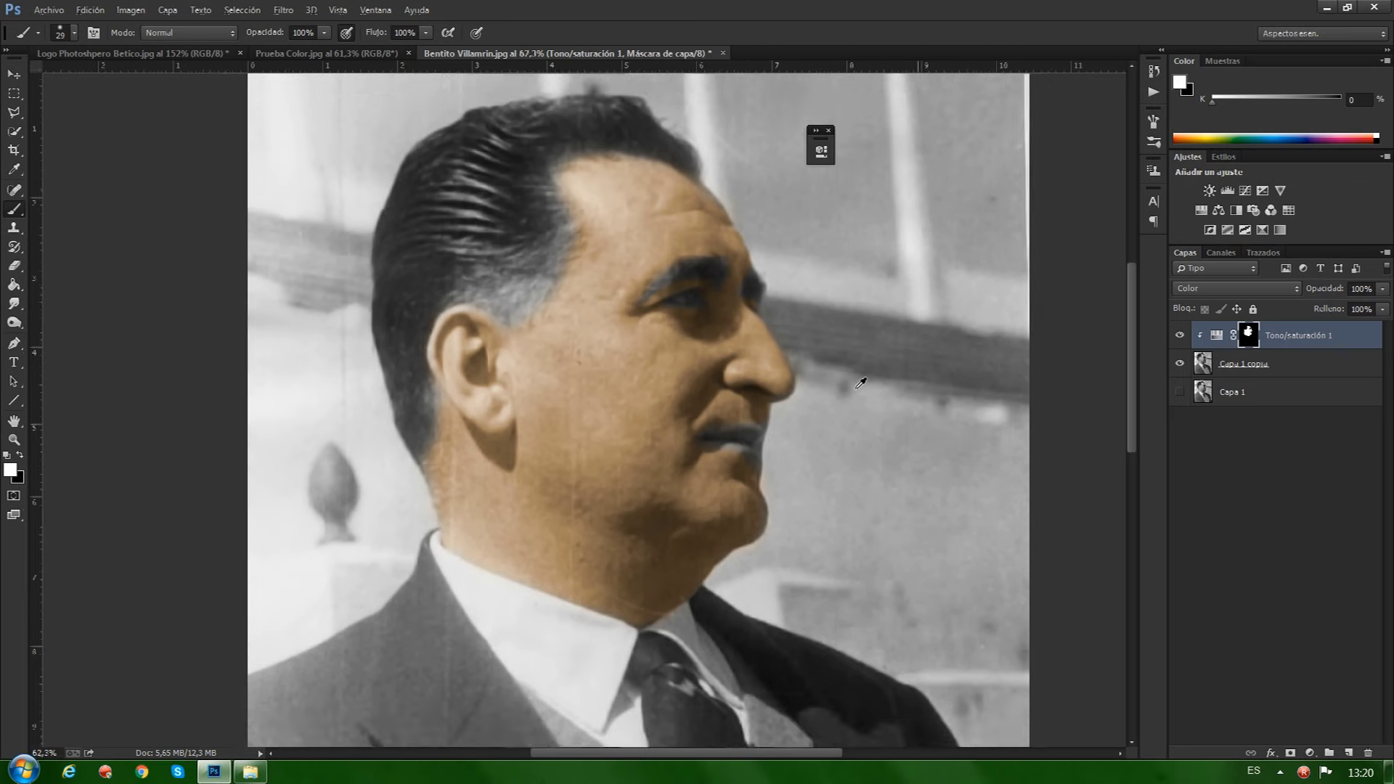
- Lower the Tono/saturación 1 tint opacity to 85%
scroll(859, 387, "down", 3)
scroll(858, 388, "up", 1)
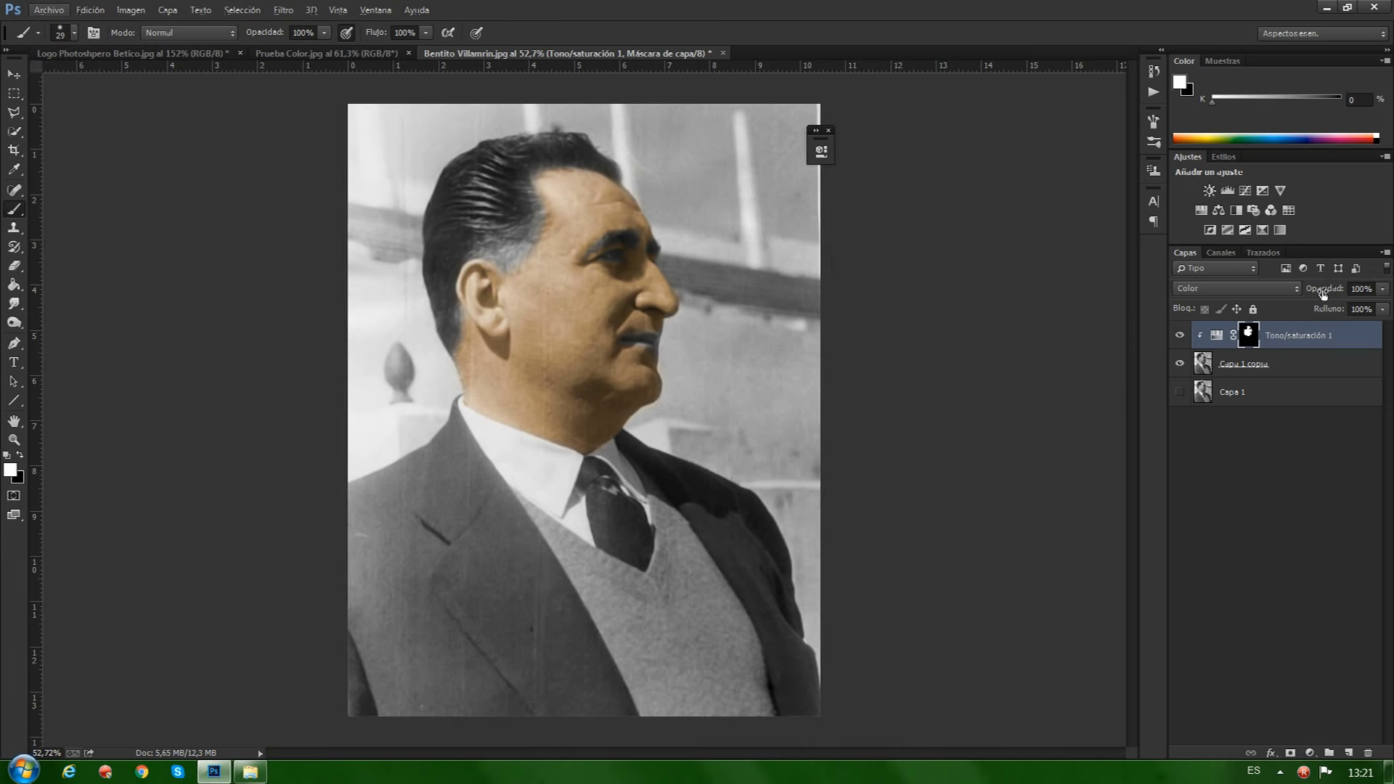
left_click_drag(1324, 294, 1316, 294)
key("Return")
- Rename the Capa 1 copia layer to Presidente
left_click(1234, 365)
double_click(1240, 366)
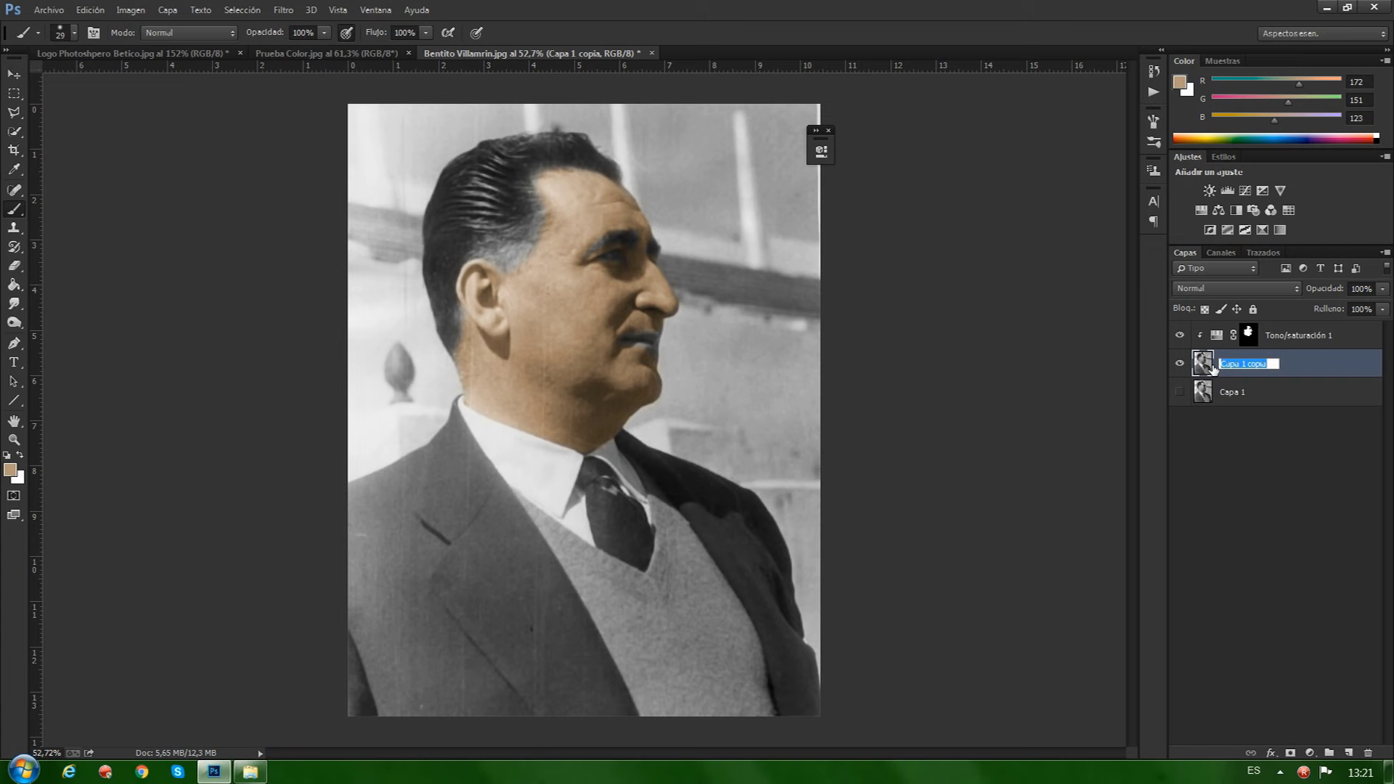
type("P")
key("Return")
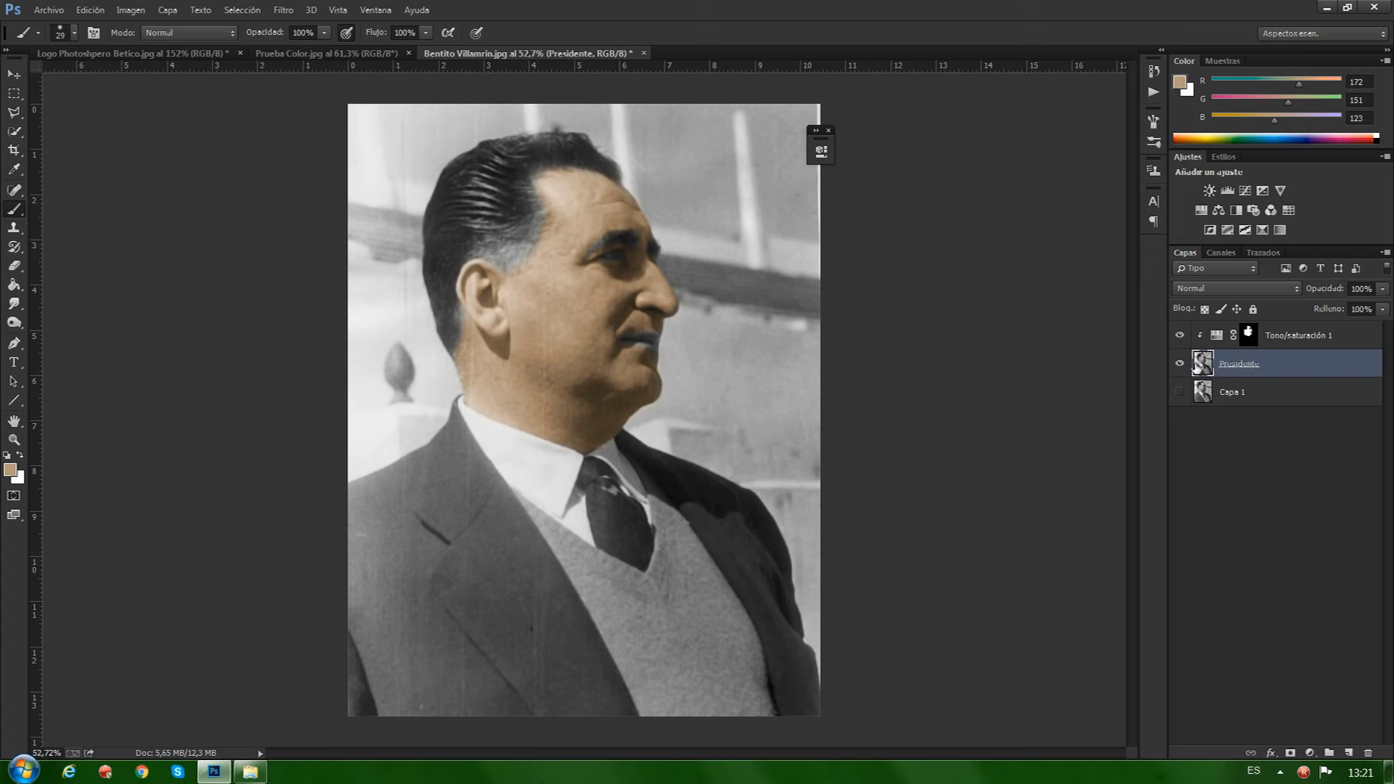
left_click(14, 131)
left_click(70, 136)
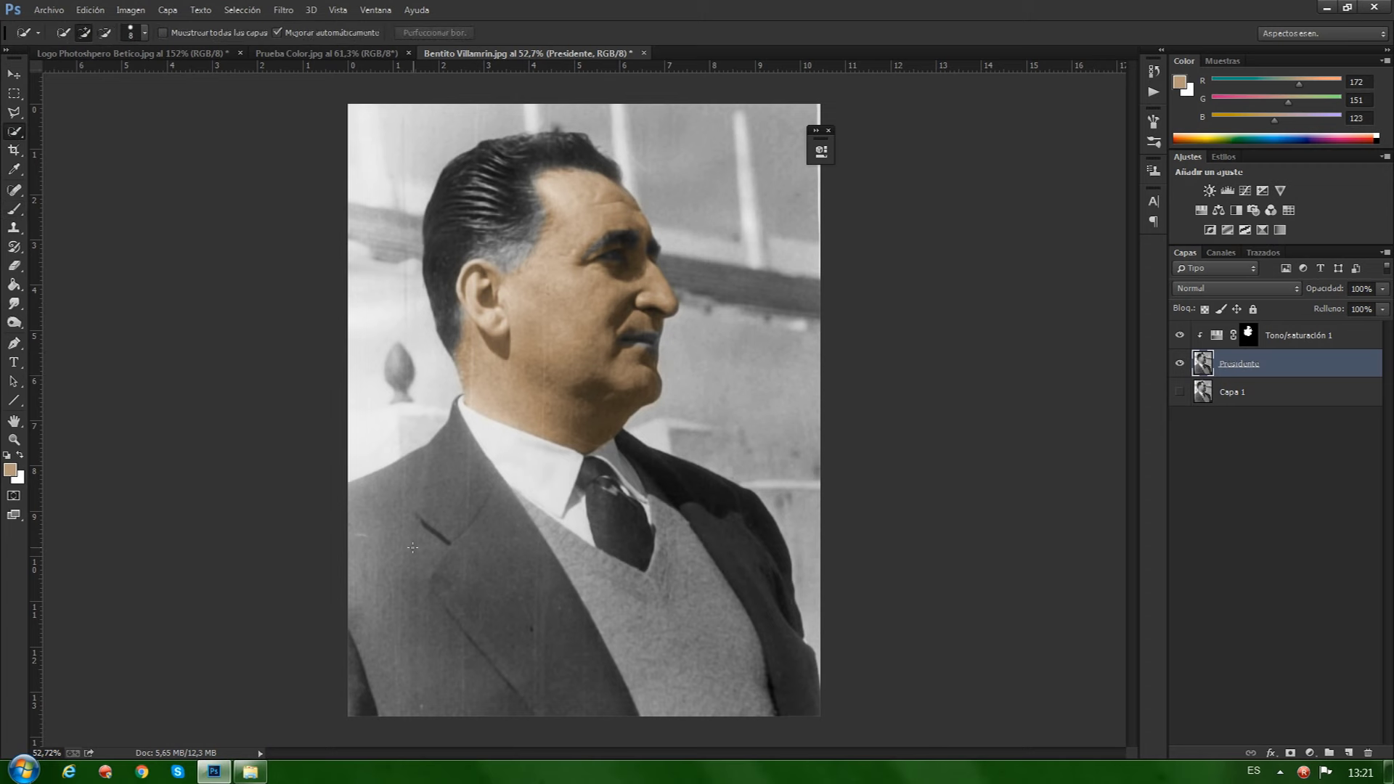
- Quick-select the suit jacket's left lapel, right shoulder and both jacket sides
right_click(412, 548, "alt")
mouse_move(421, 541)
left_mouse_down()
mouse_move(453, 447)
mouse_move(530, 700)
left_mouse_up()
left_click_drag(529, 700, 472, 615)
left_click_drag(756, 513, 710, 499)
mouse_move(783, 636)
left_mouse_down()
mouse_move(740, 549)
mouse_move(634, 442)
left_mouse_up()
- Refine the jacket selection at the collar tip with an 18 px brush, adding and subtracting
scroll(566, 524, "up", 5)
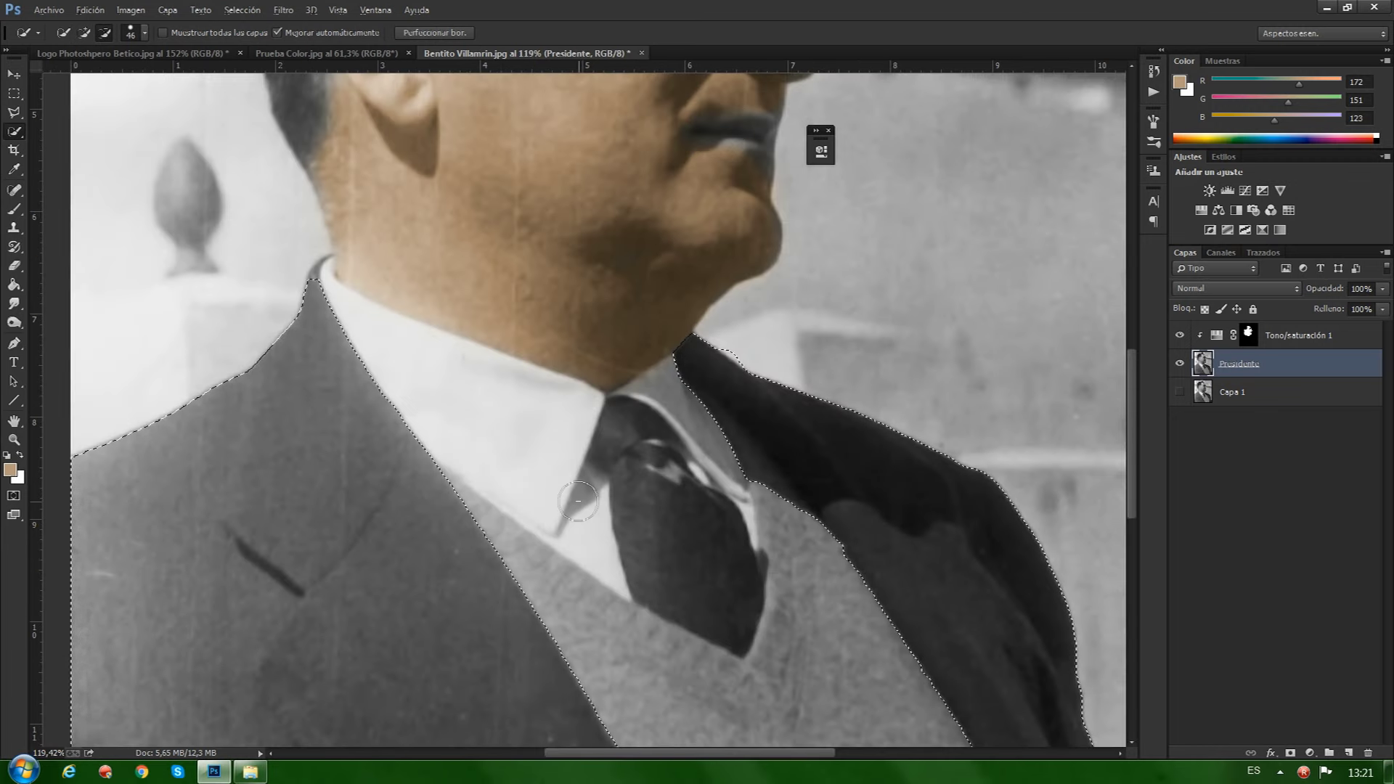
key("alt")
key("alt")
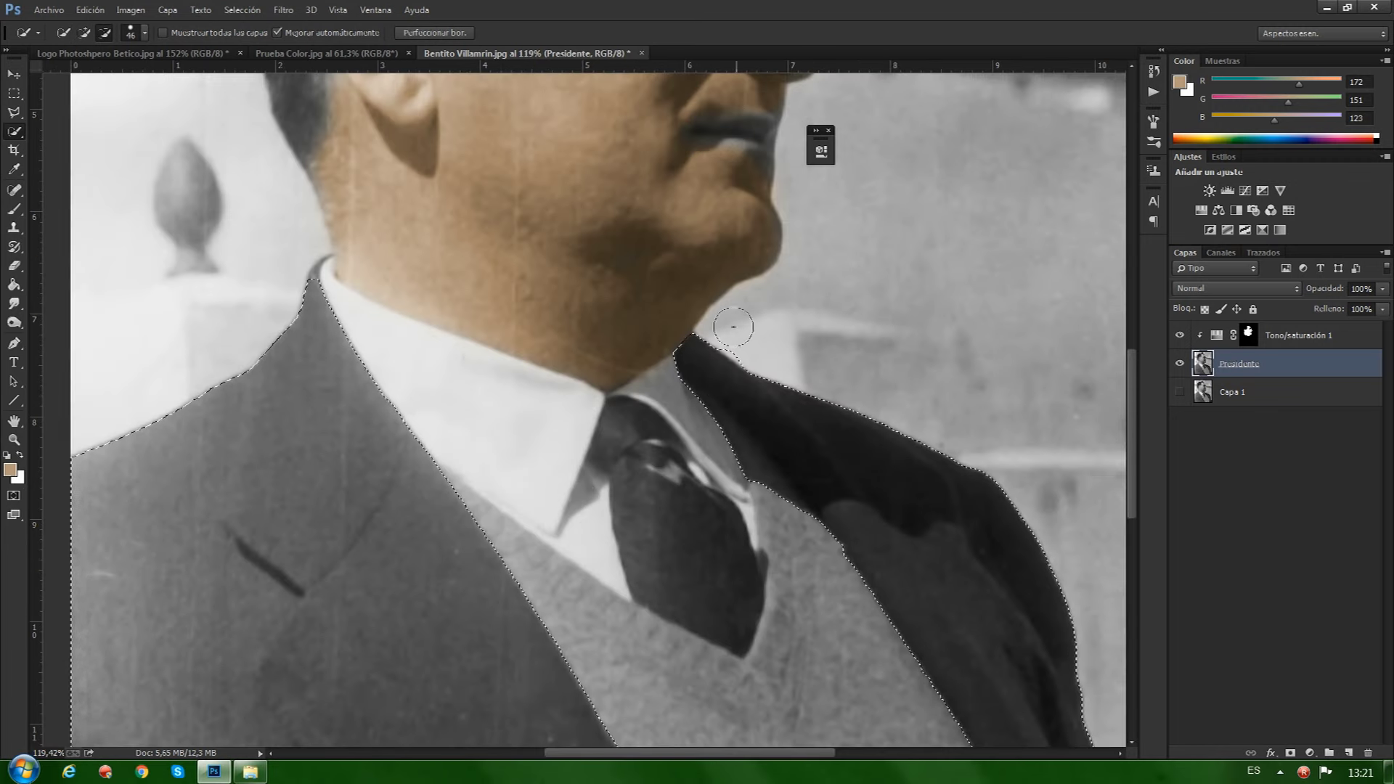
key("alt")
left_click_drag(297, 303, 285, 317)
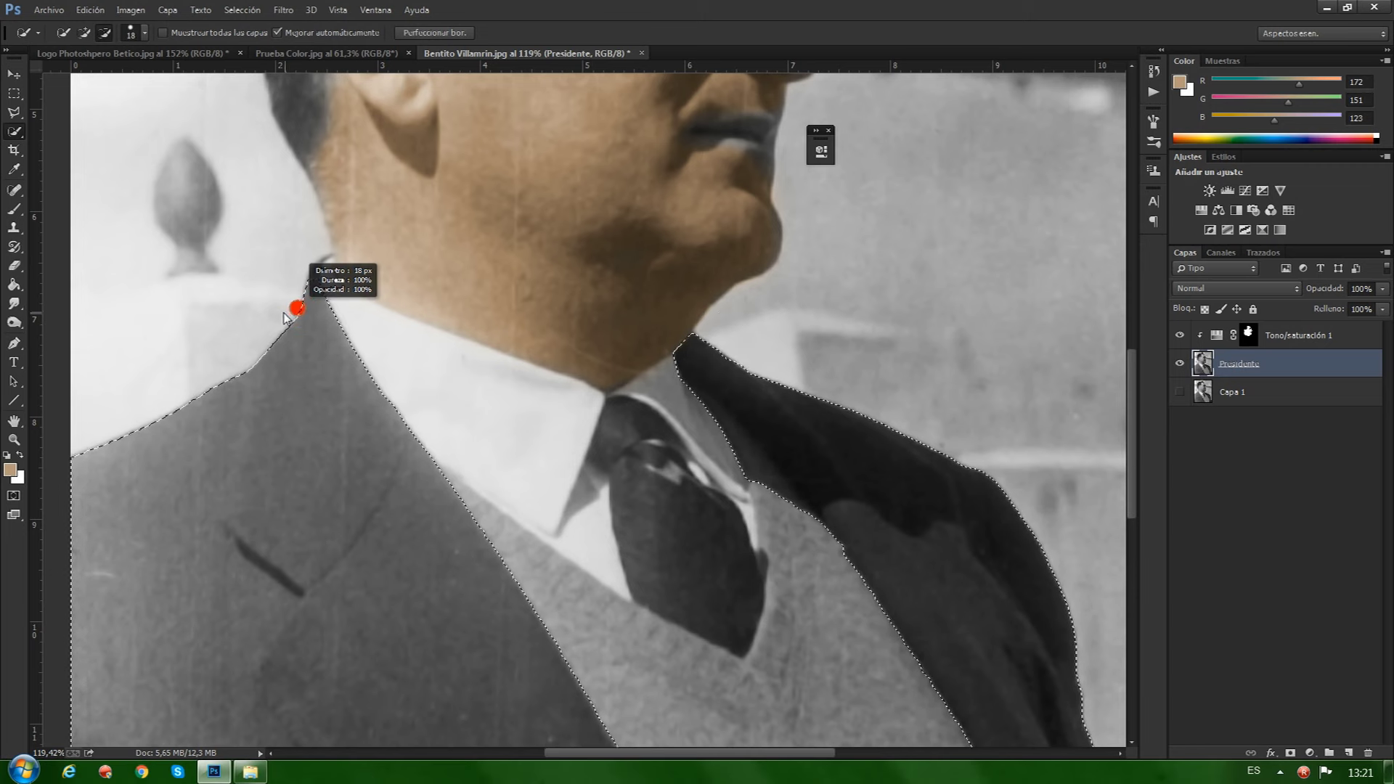
key("alt")
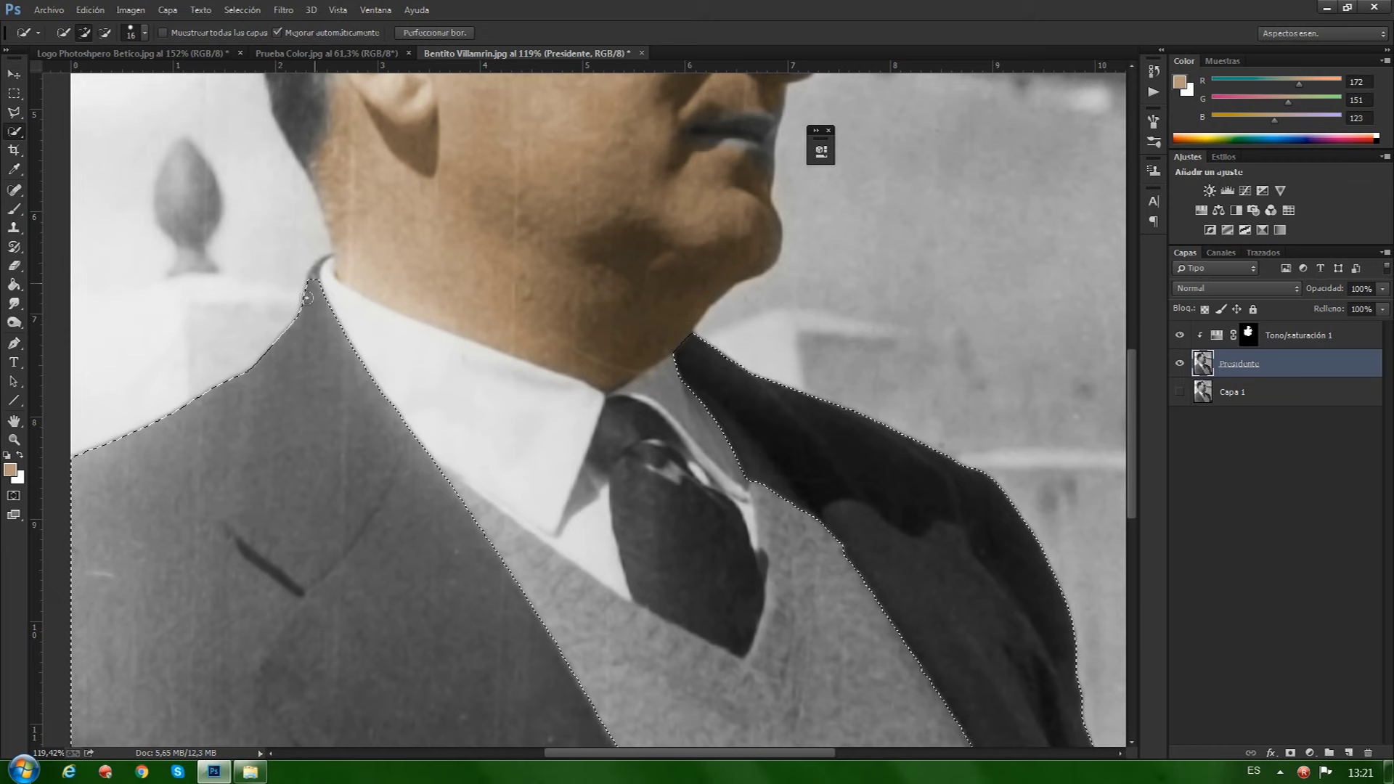
left_click_drag(311, 289, 326, 259)
key("alt")
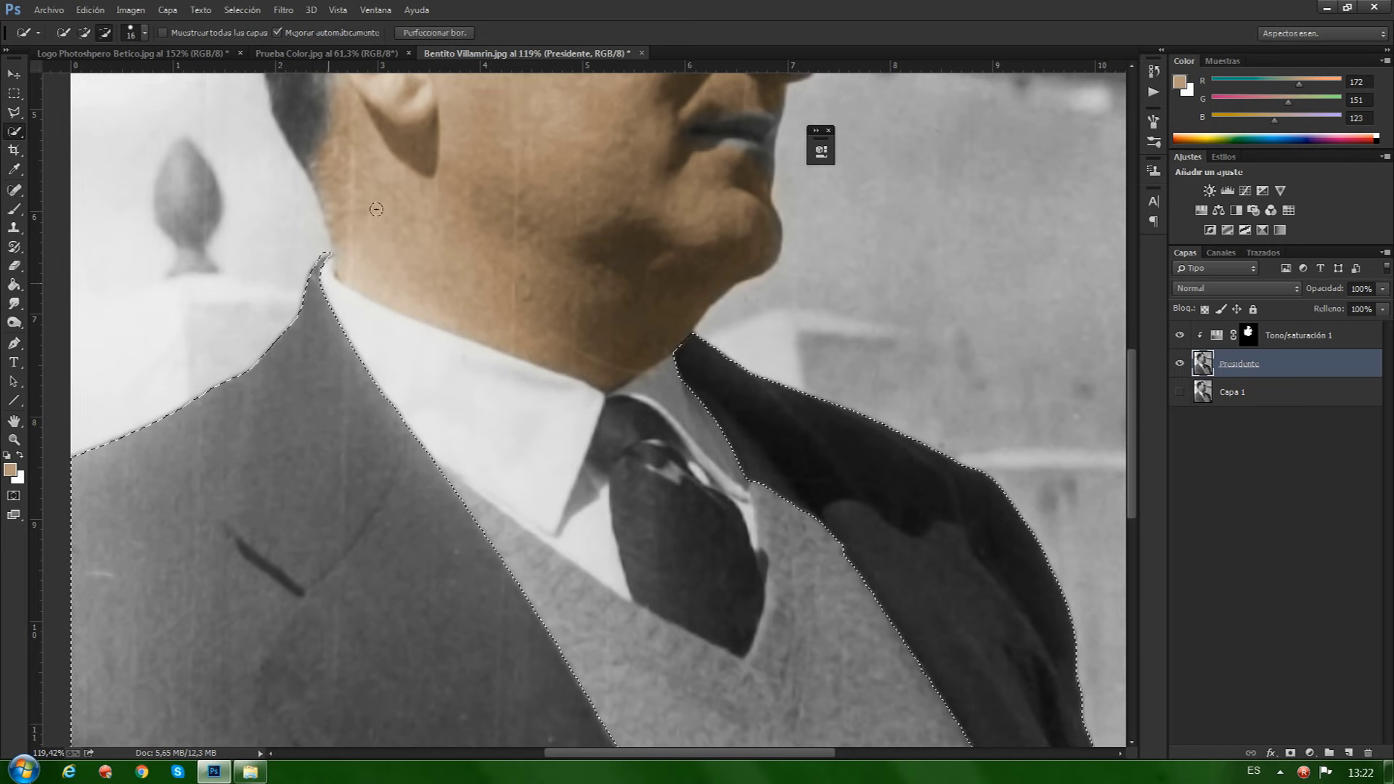
left_click_drag(332, 241, 321, 251)
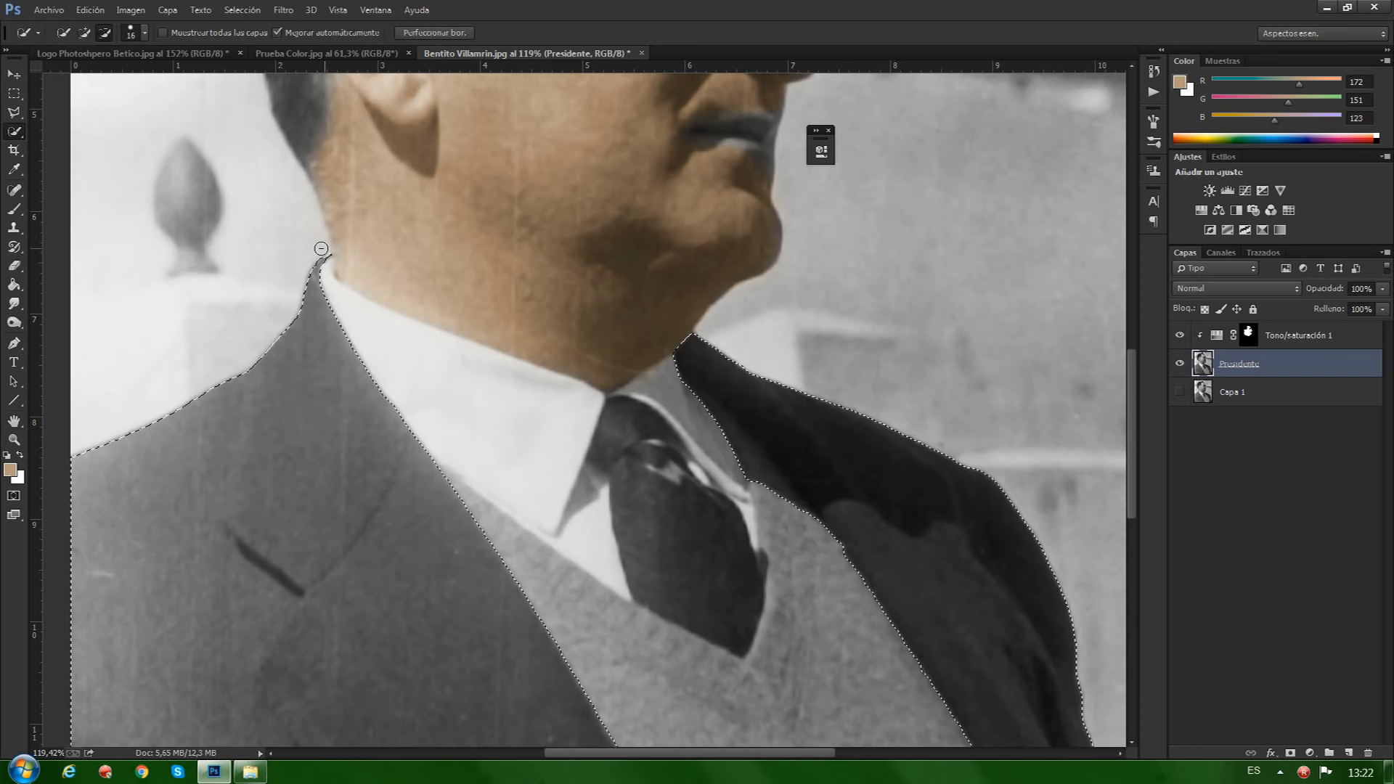
- Zoom back out, close the small floating panel, and open the new adjustment layer list
scroll(799, 552, "down", 1)
scroll(777, 559, "down", 1)
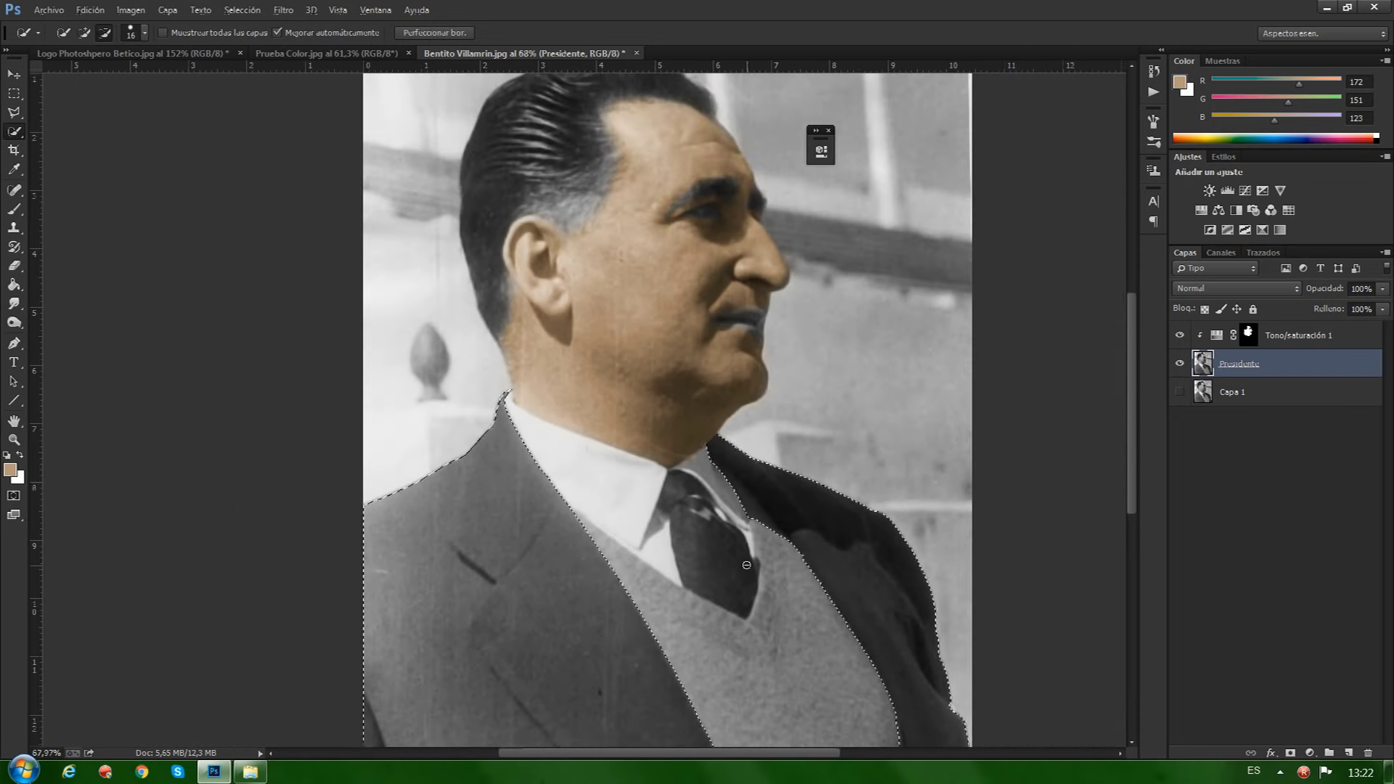
scroll(755, 565, "down", 1)
scroll(747, 565, "down", 1)
scroll(747, 566, "down", 1)
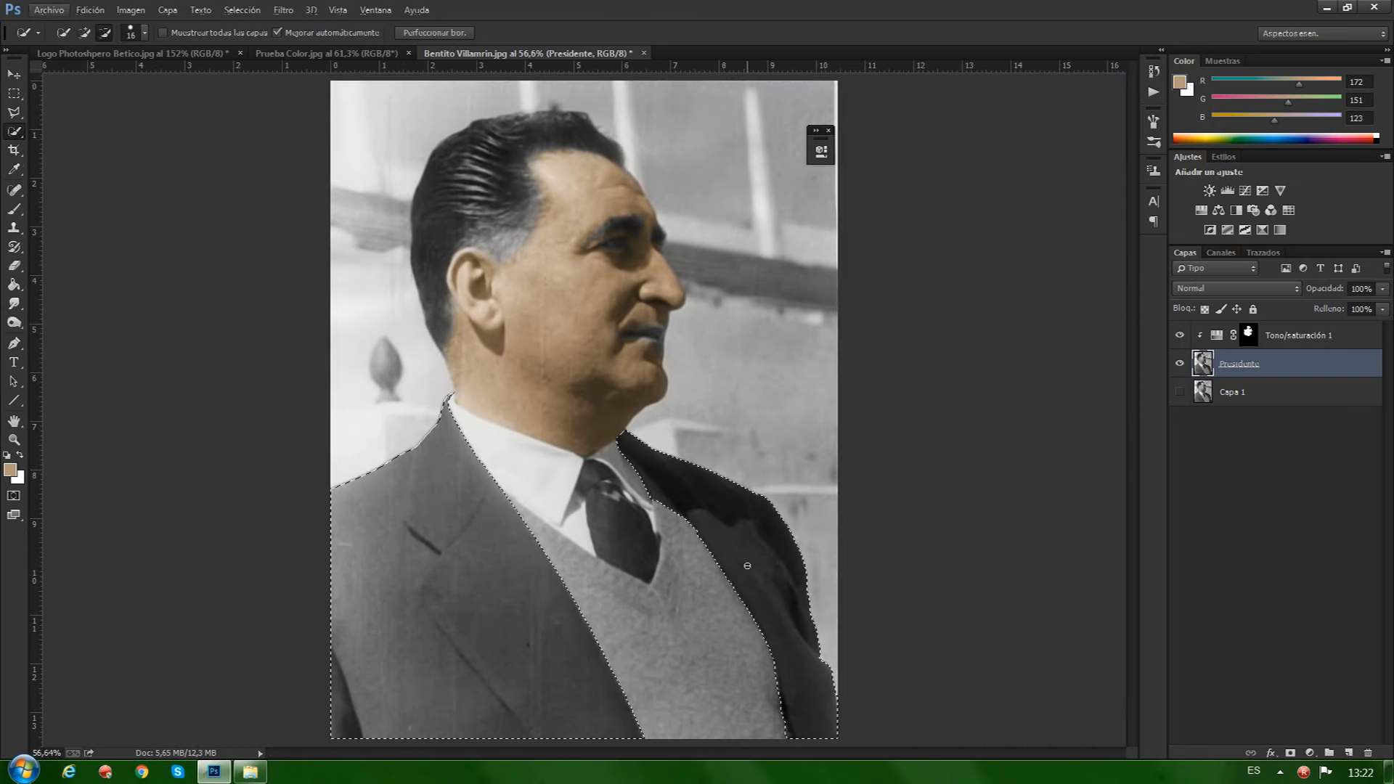
left_click(828, 130)
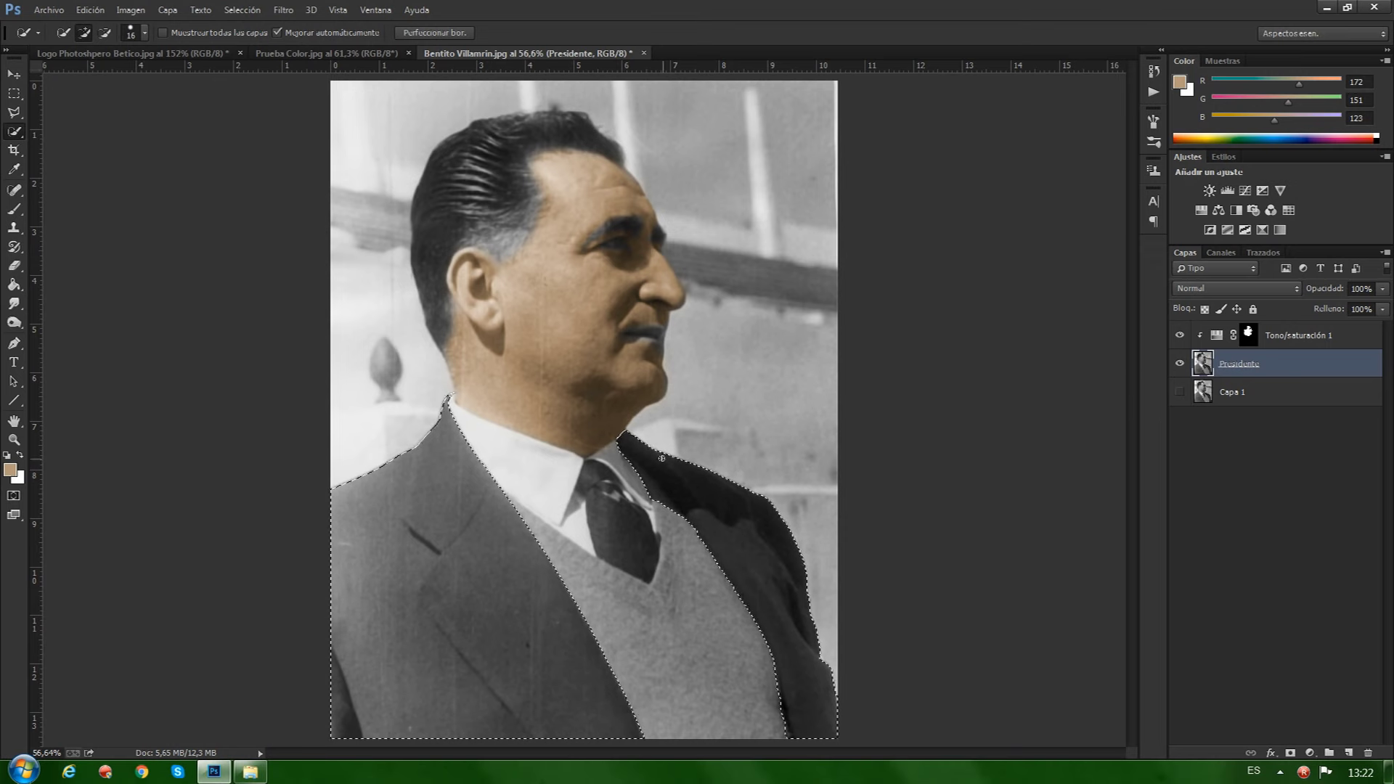
scroll(662, 458, "down", 1)
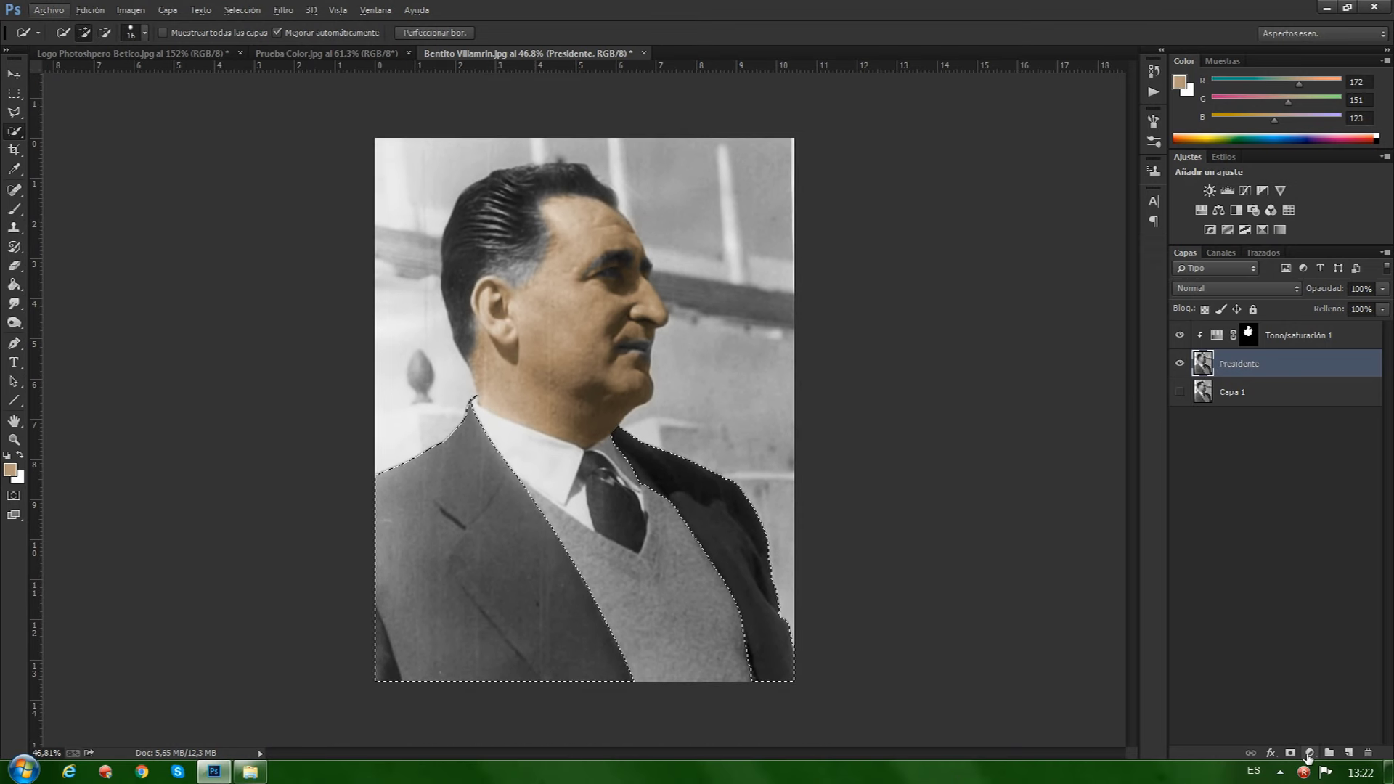
left_click(1311, 755)
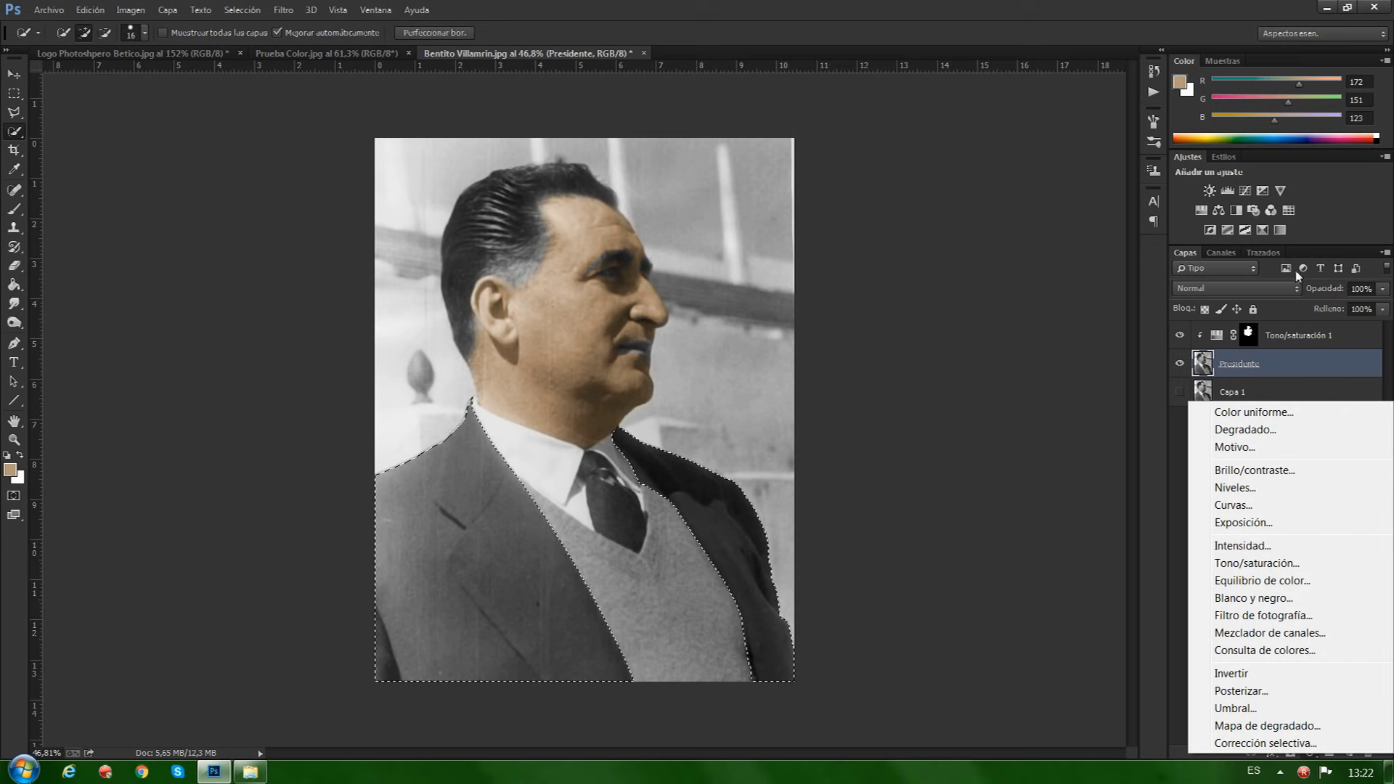
- Add a Color uniforme fill layer in deep navy blue over the jacket
left_click(1243, 412)
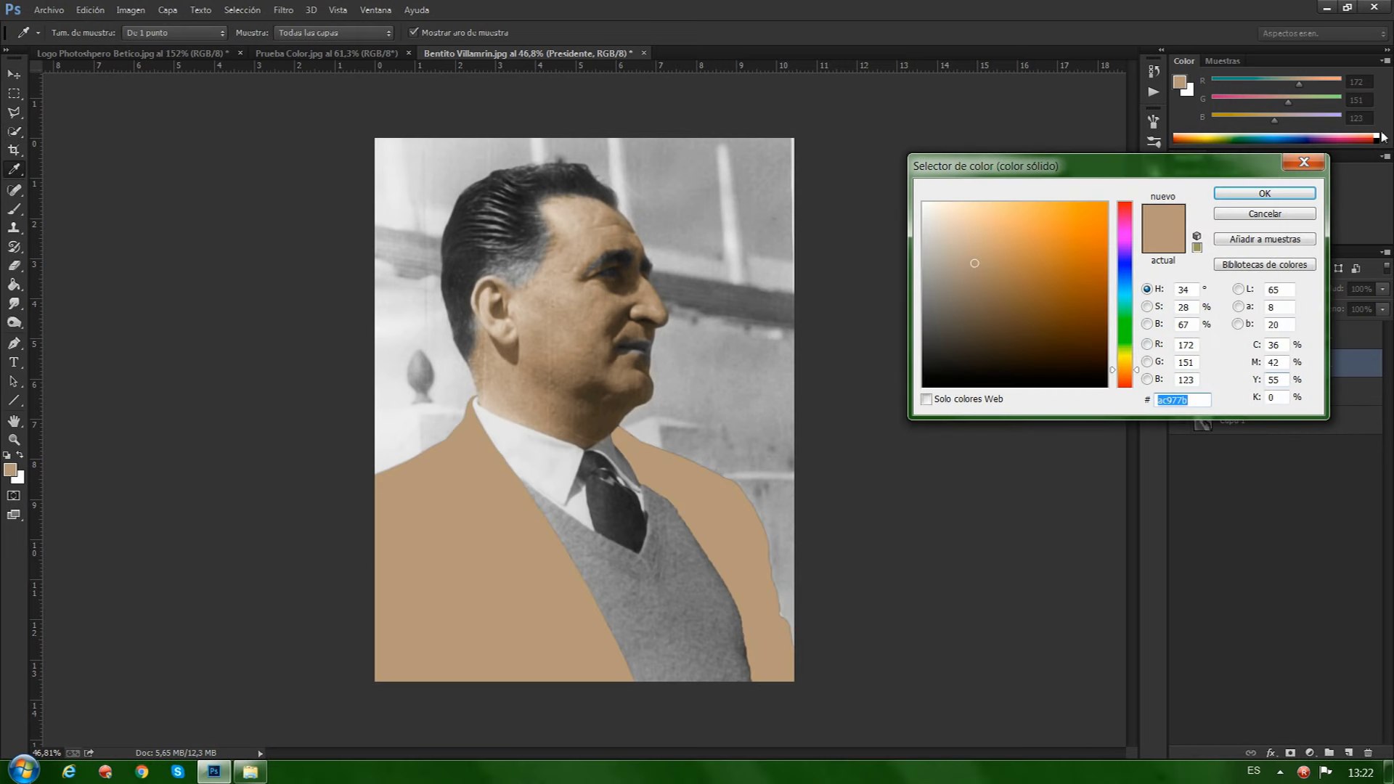
left_click(1125, 274)
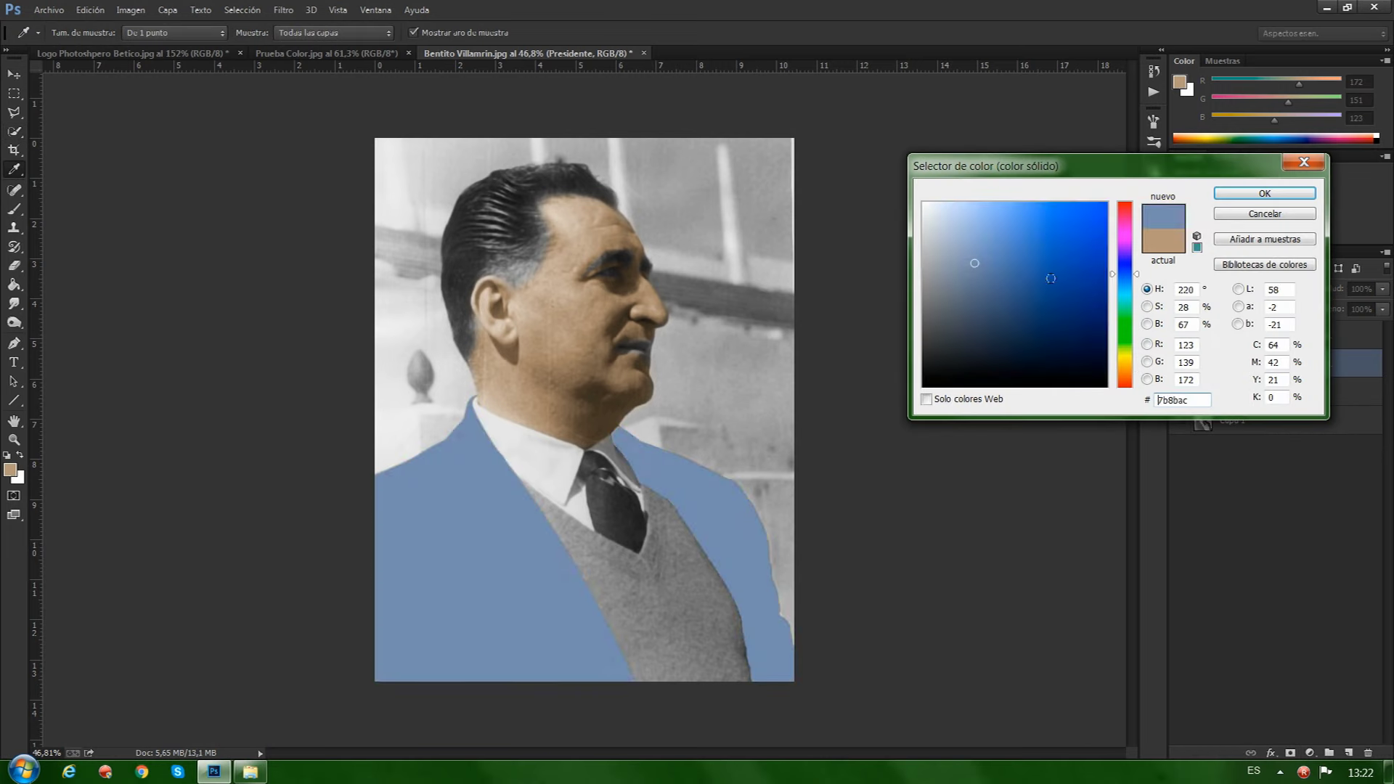
left_click(1049, 329)
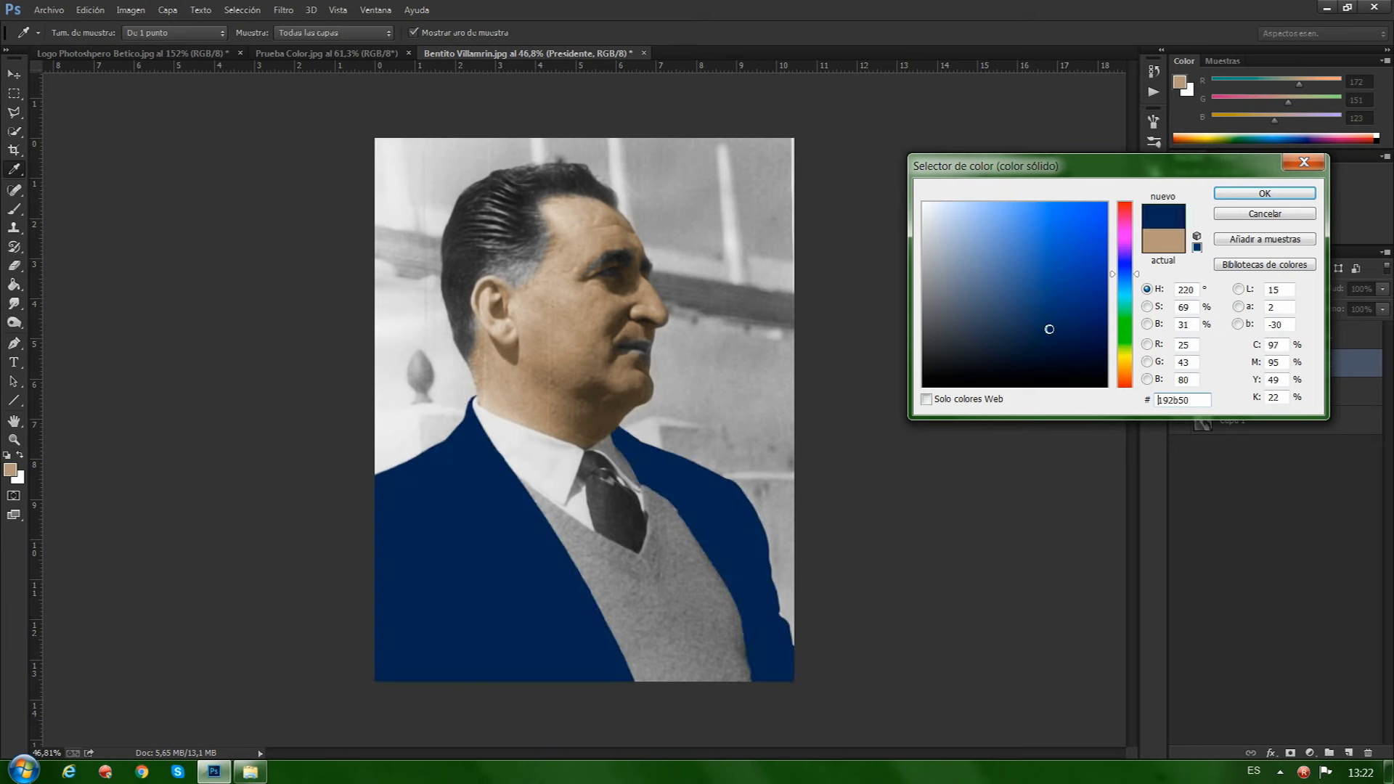
left_click(1272, 194)
- Blend the navy fill as Luz suave at 75% opacity, then reselect the Presidente layer
left_click(1222, 289)
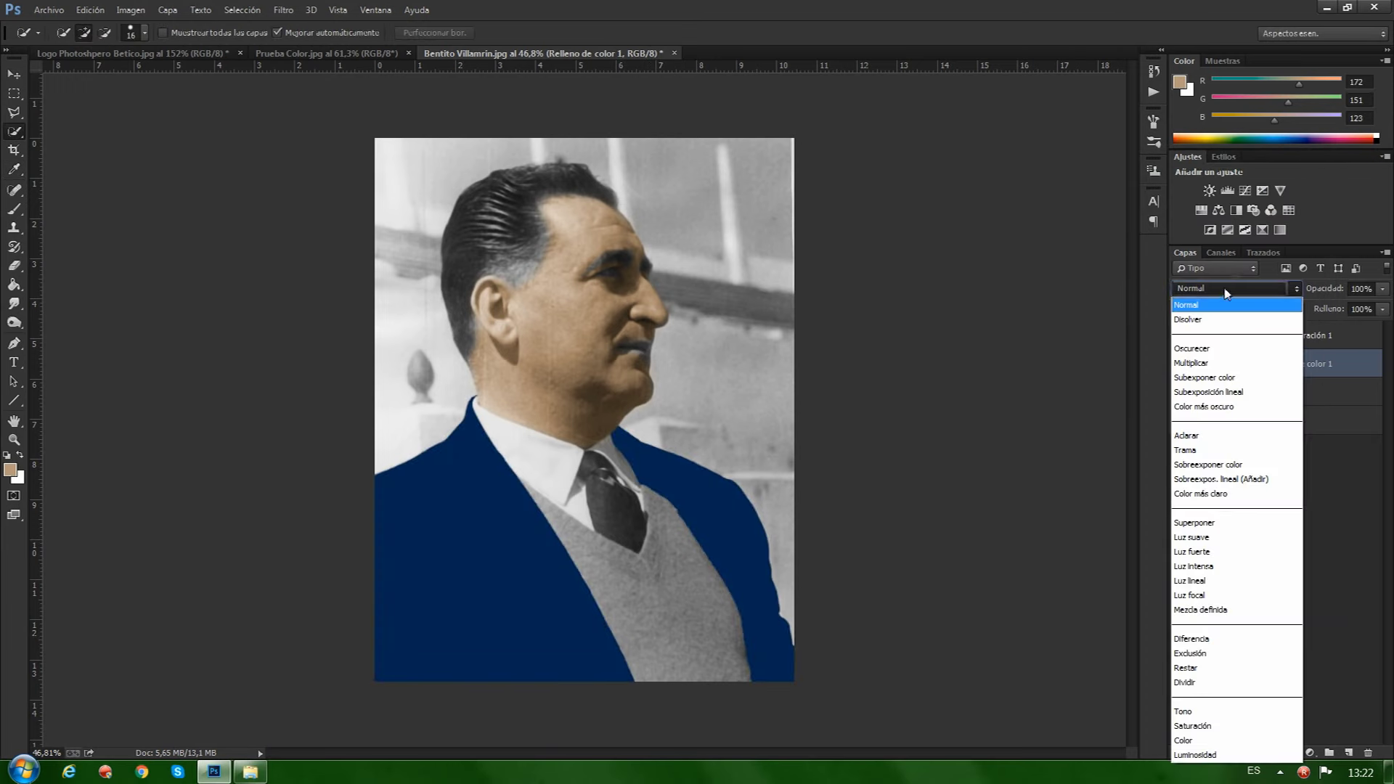
left_click(1209, 738)
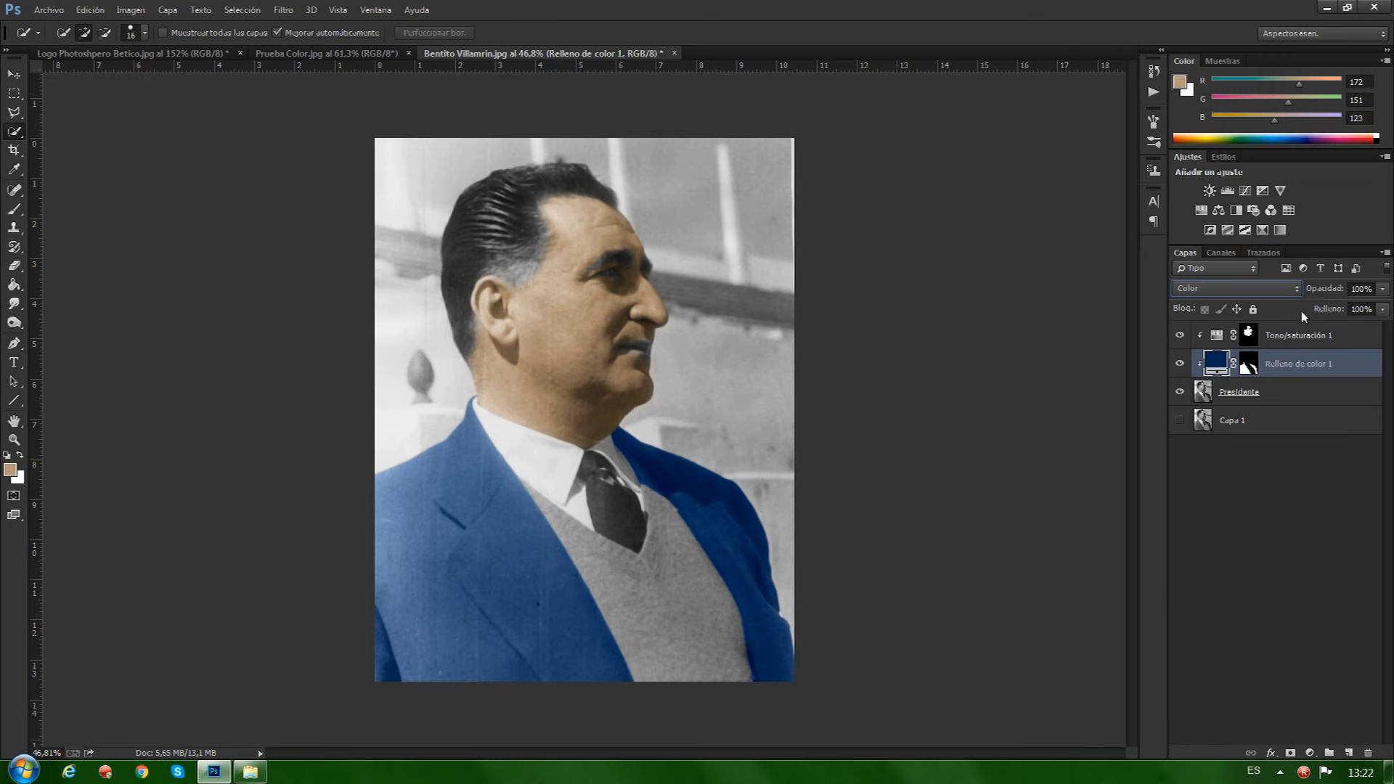
left_click(1249, 287)
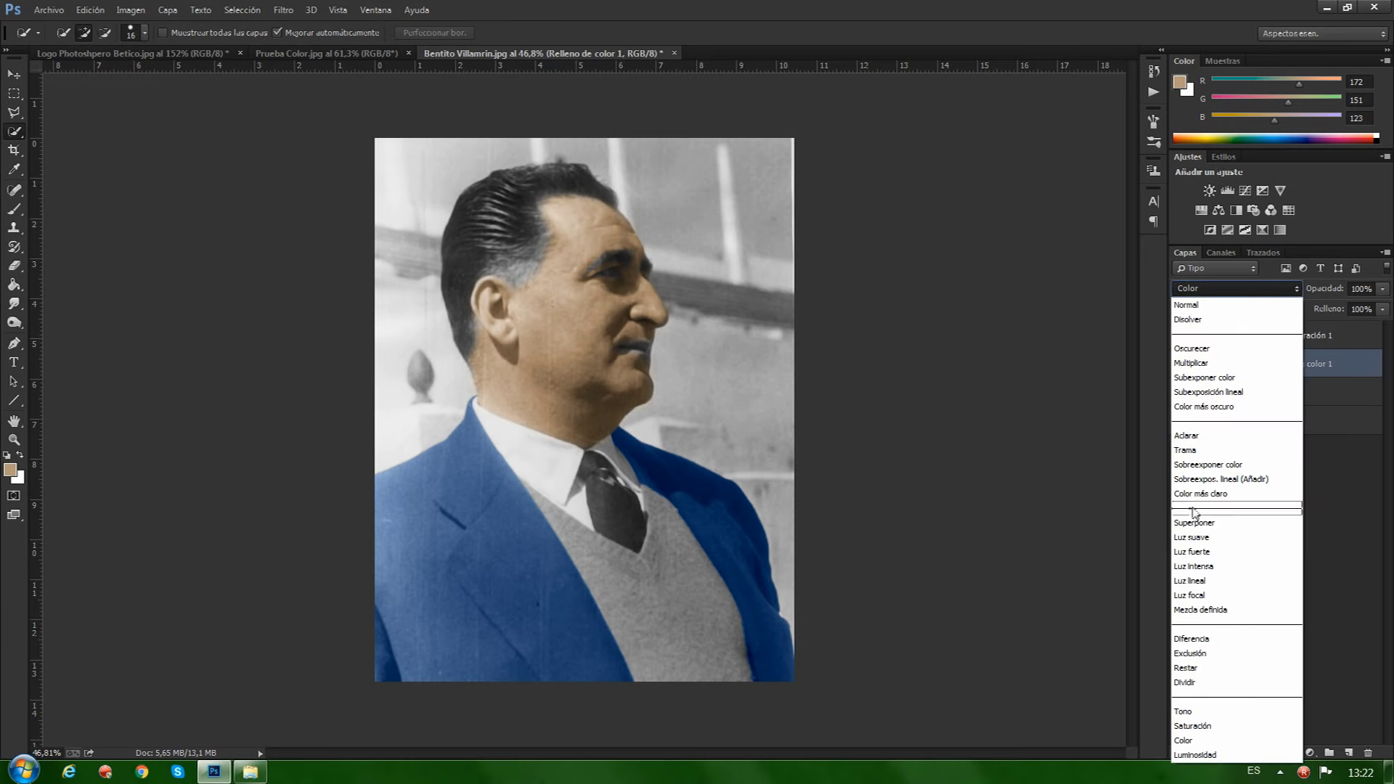
left_click(1195, 537)
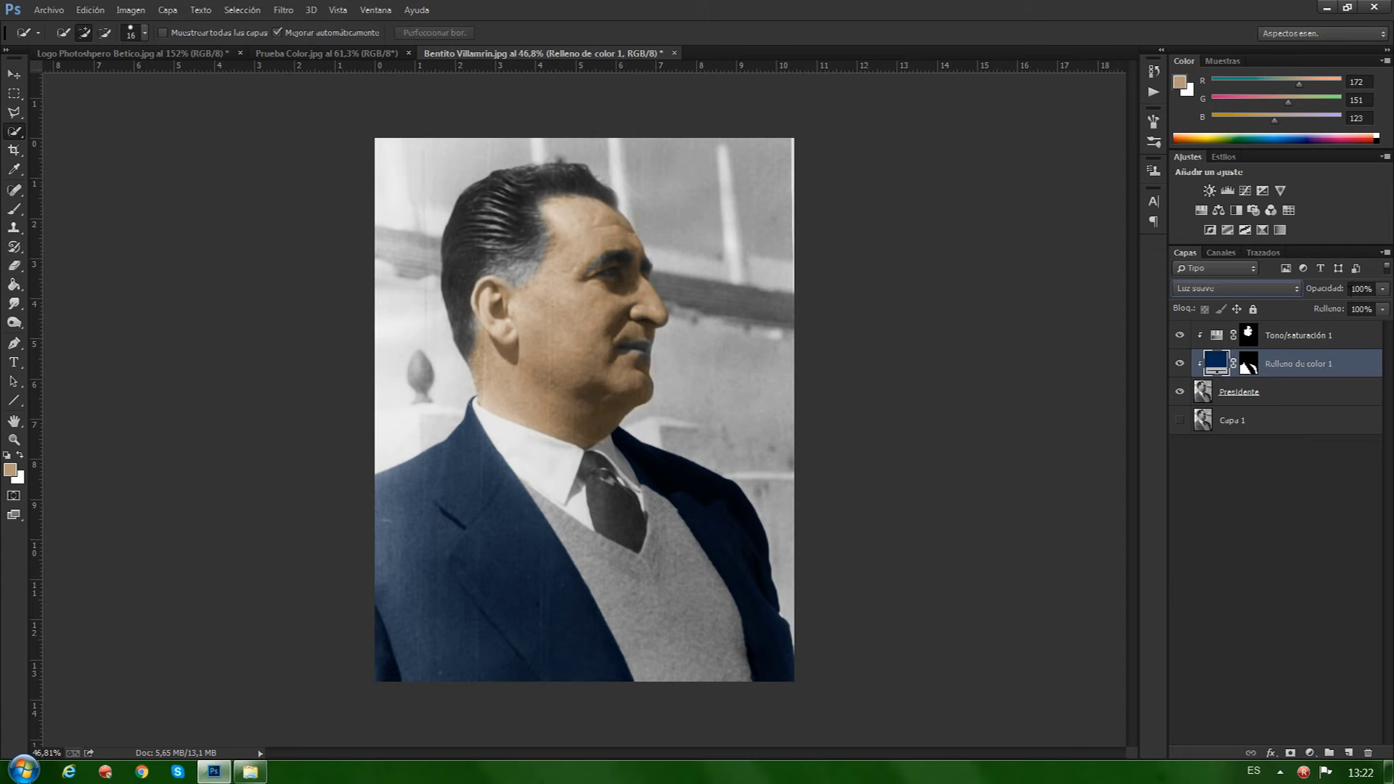
left_click_drag(1331, 294, 1319, 295)
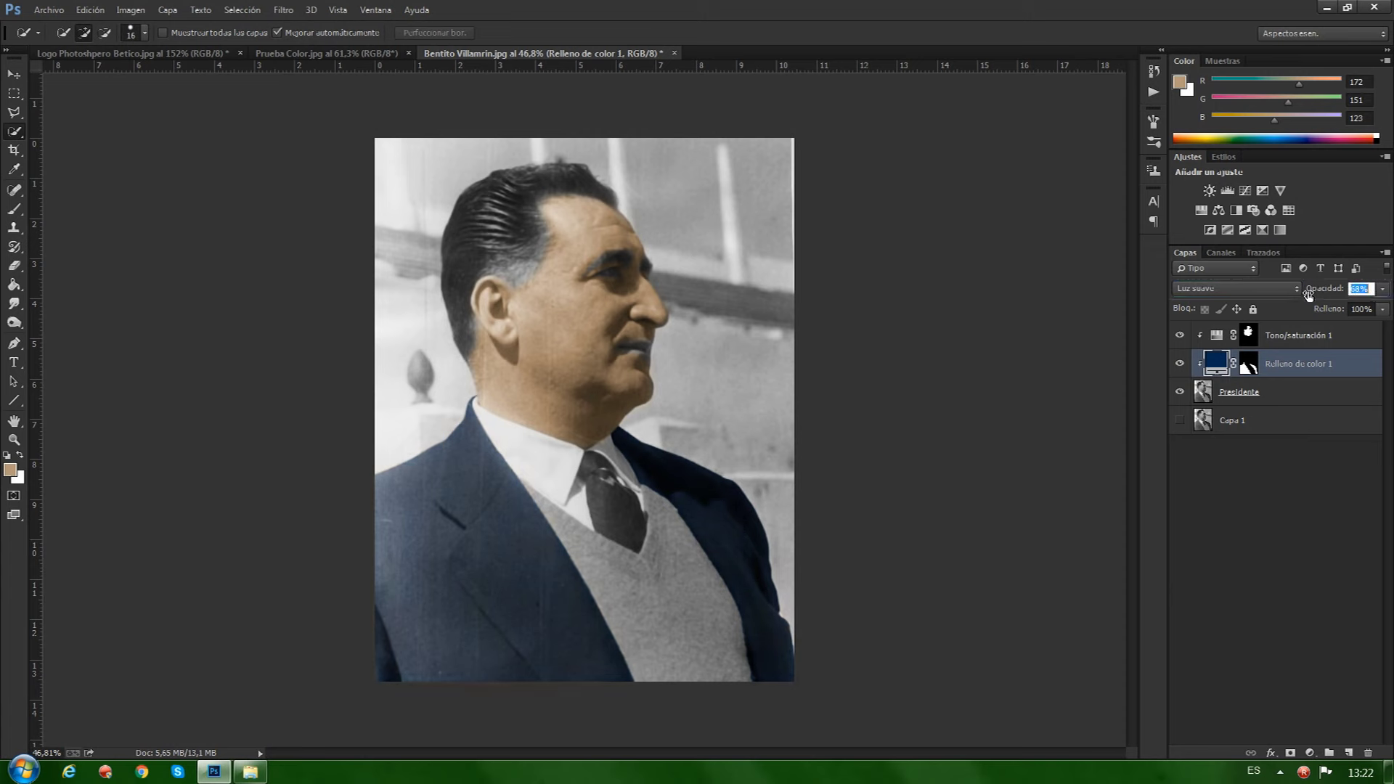
key("Return")
left_click_drag(1310, 293, 1315, 294)
key("Return")
left_click(1226, 396)
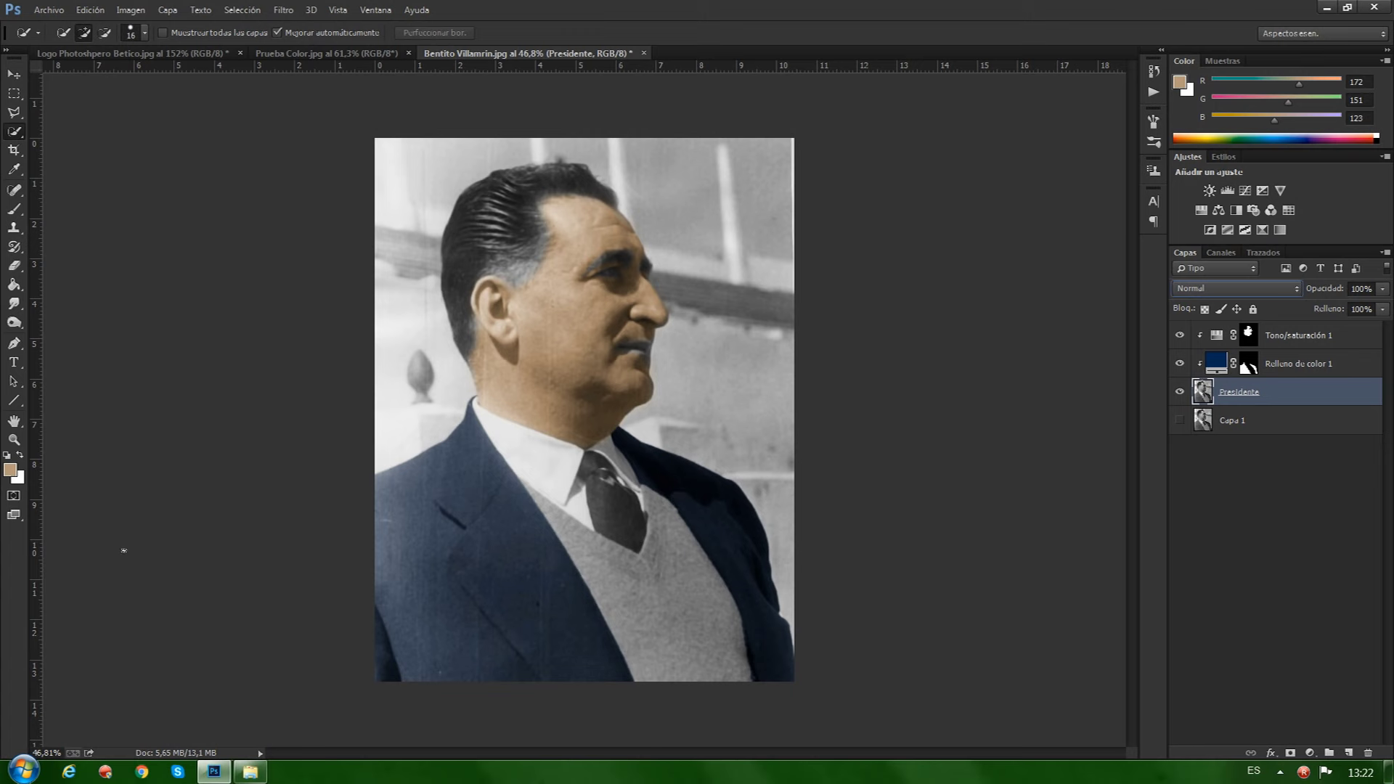
- Quick-select the grey sweater vest from the tie down to the photo's bottom edge
left_click(13, 112)
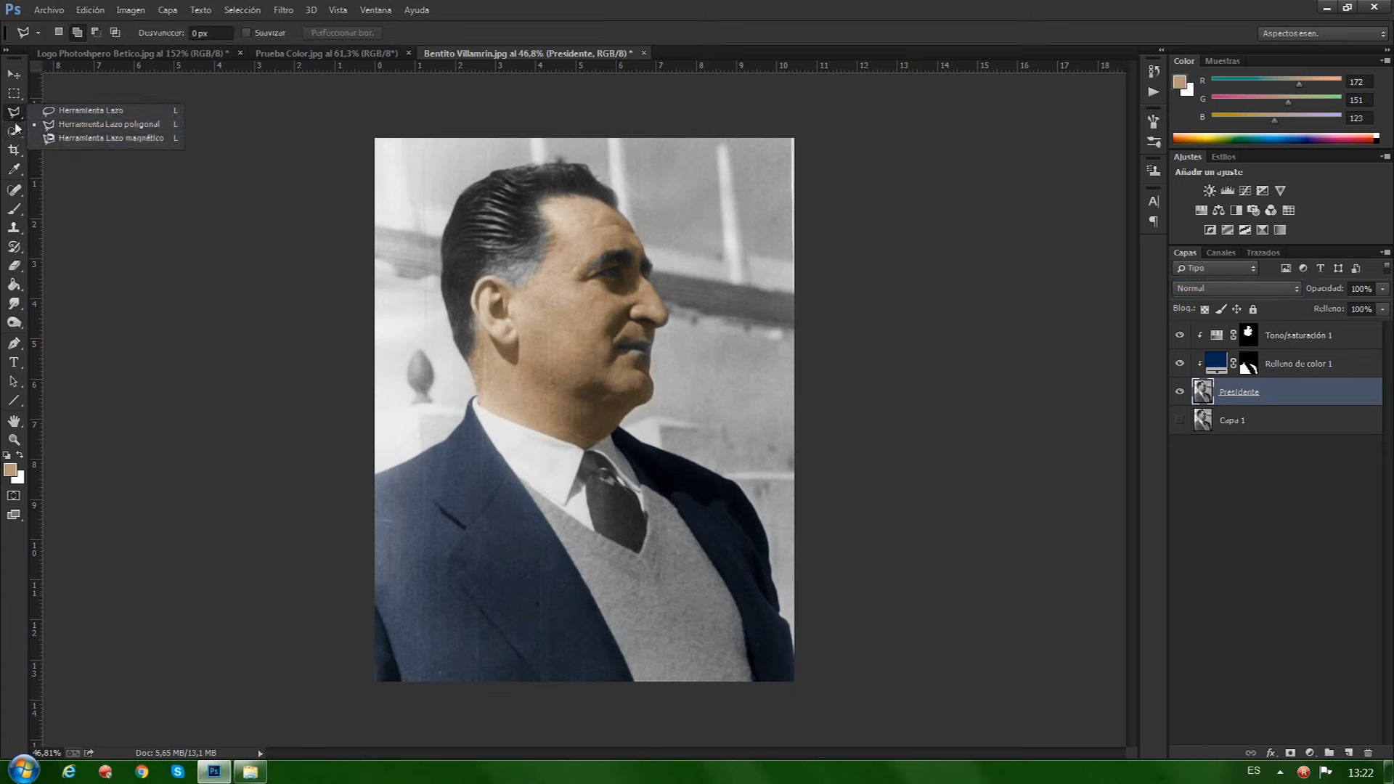
left_click(14, 131)
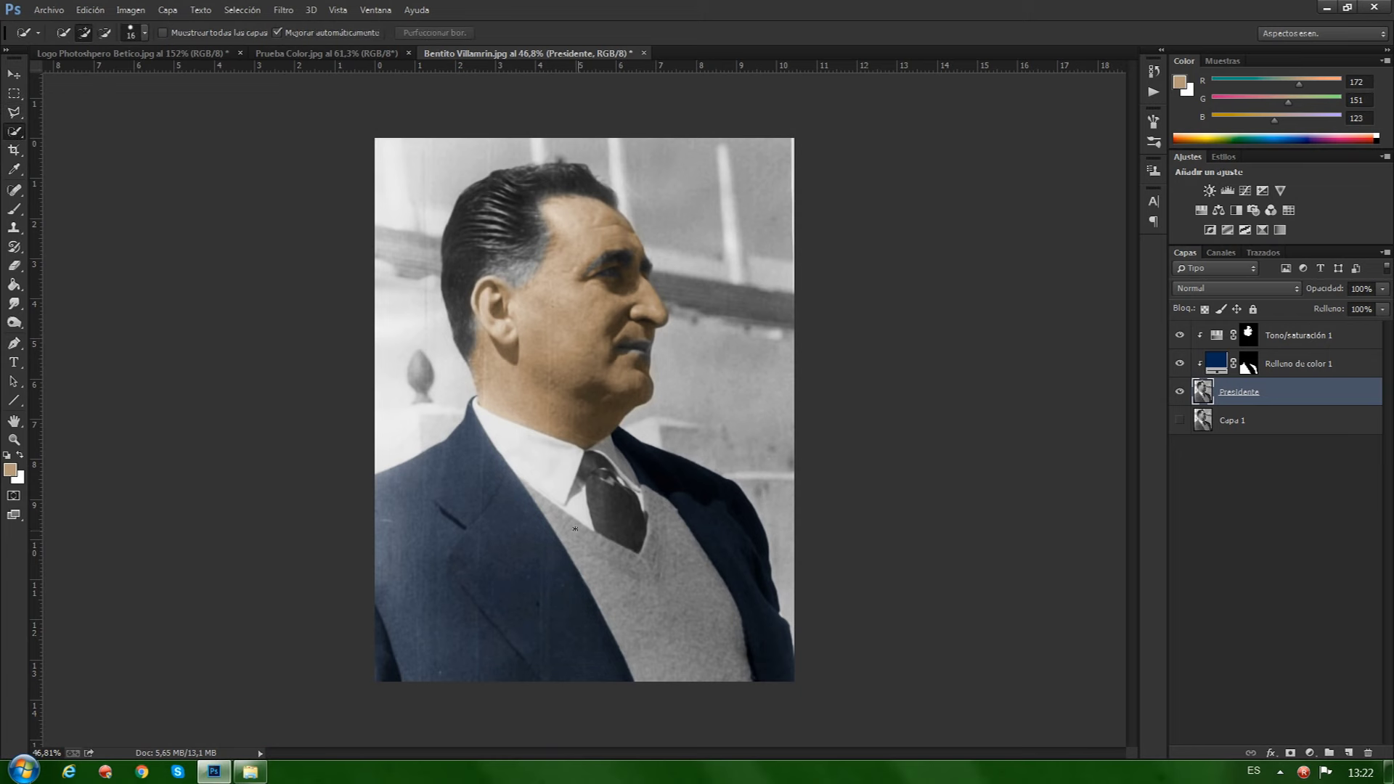
left_click_drag(603, 551, 653, 495)
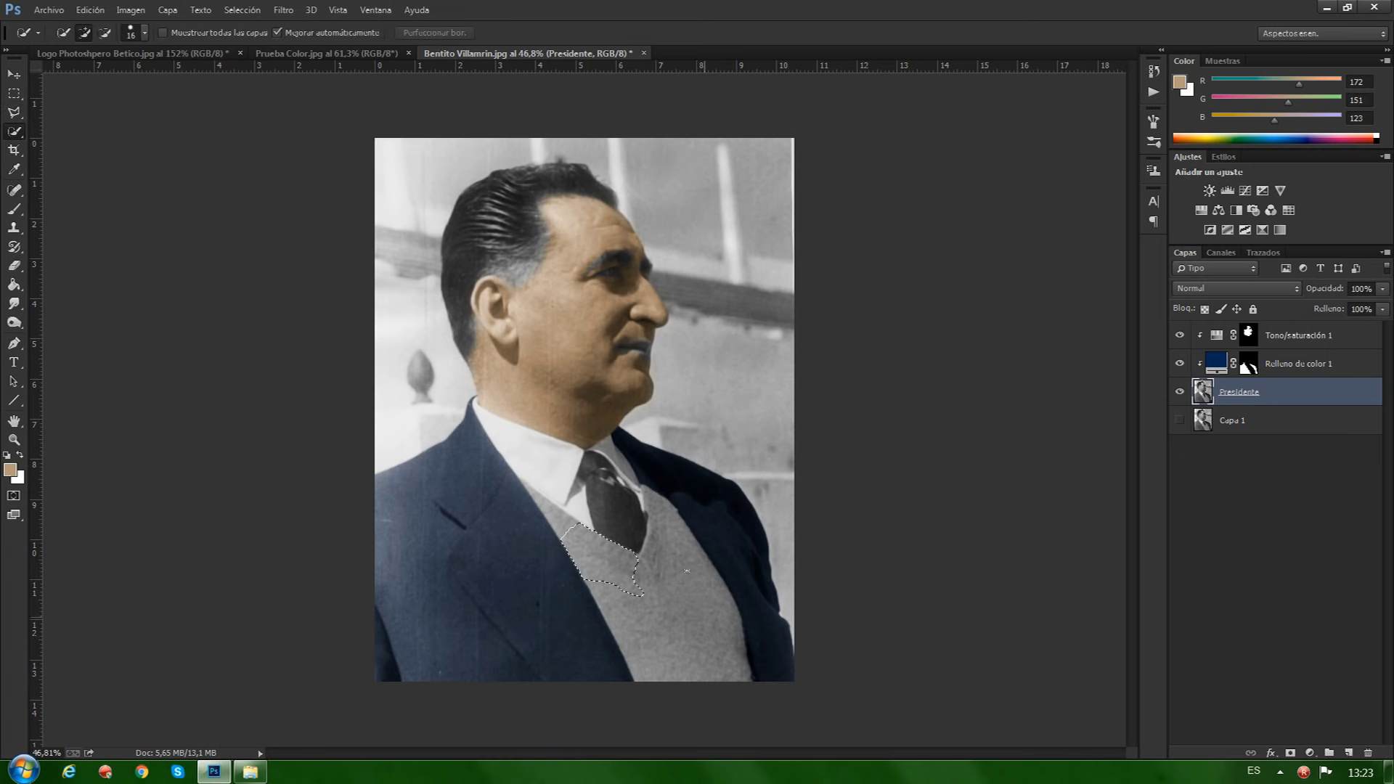
left_click(653, 496)
left_click(682, 667)
left_click(547, 510)
scroll(623, 530, "up", 5, "alt")
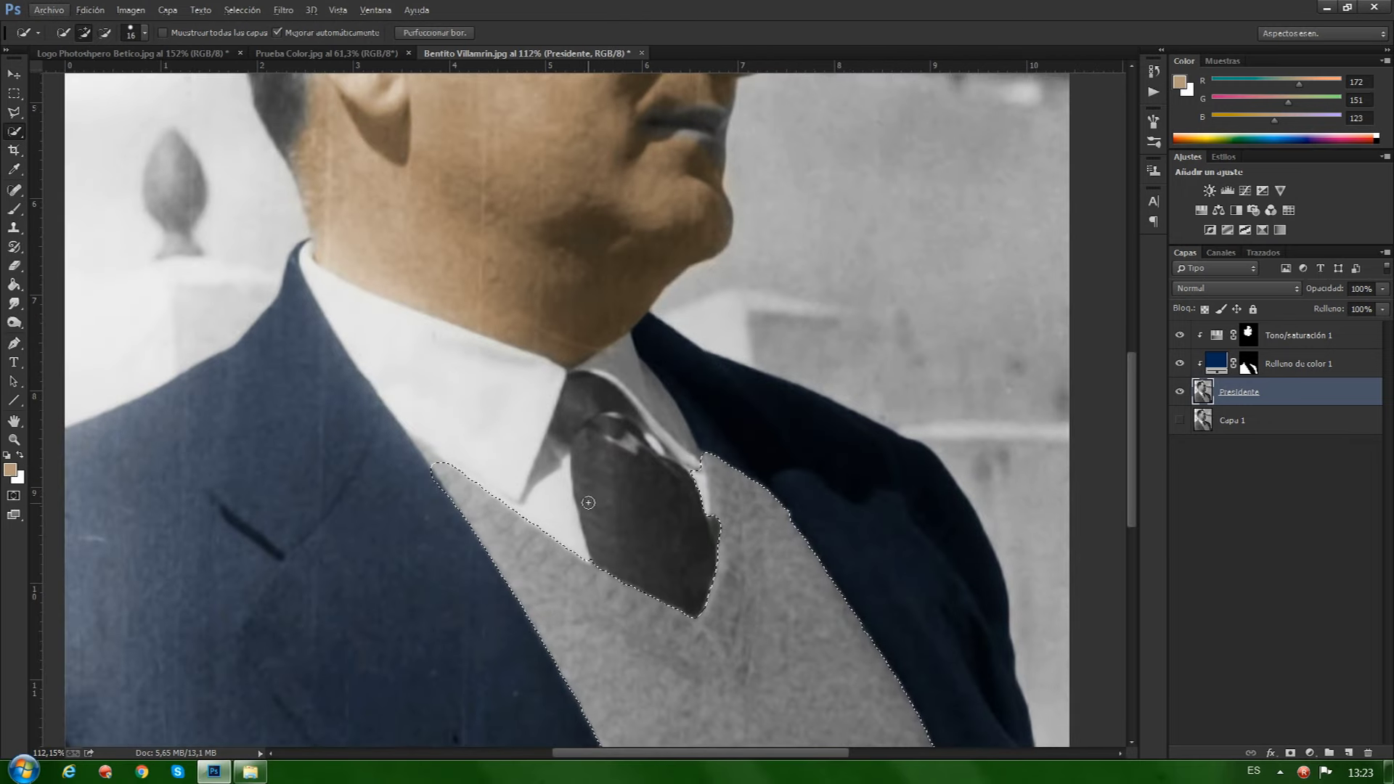
- Trim the vest selection edges in subtract mode with a size 2 brush, then zoom out
key("alt")
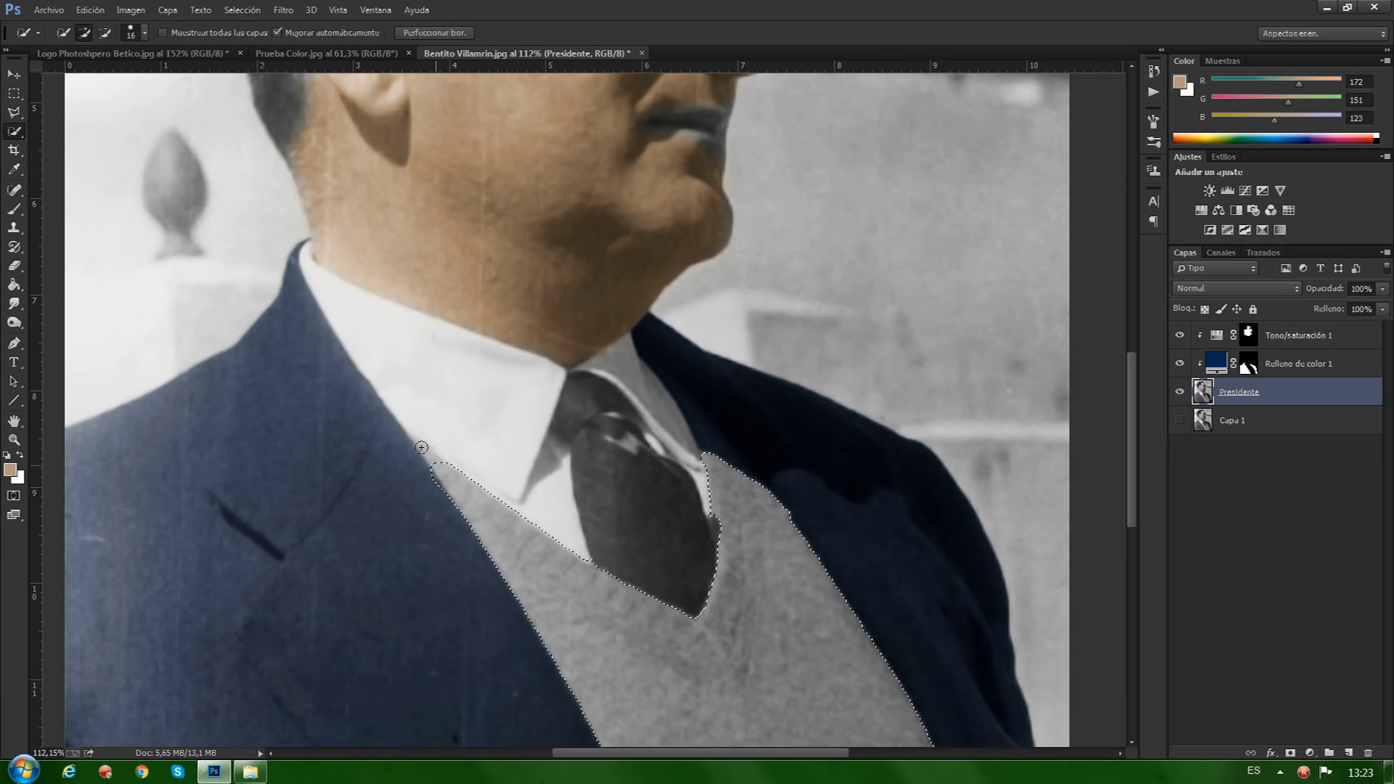
key("alt")
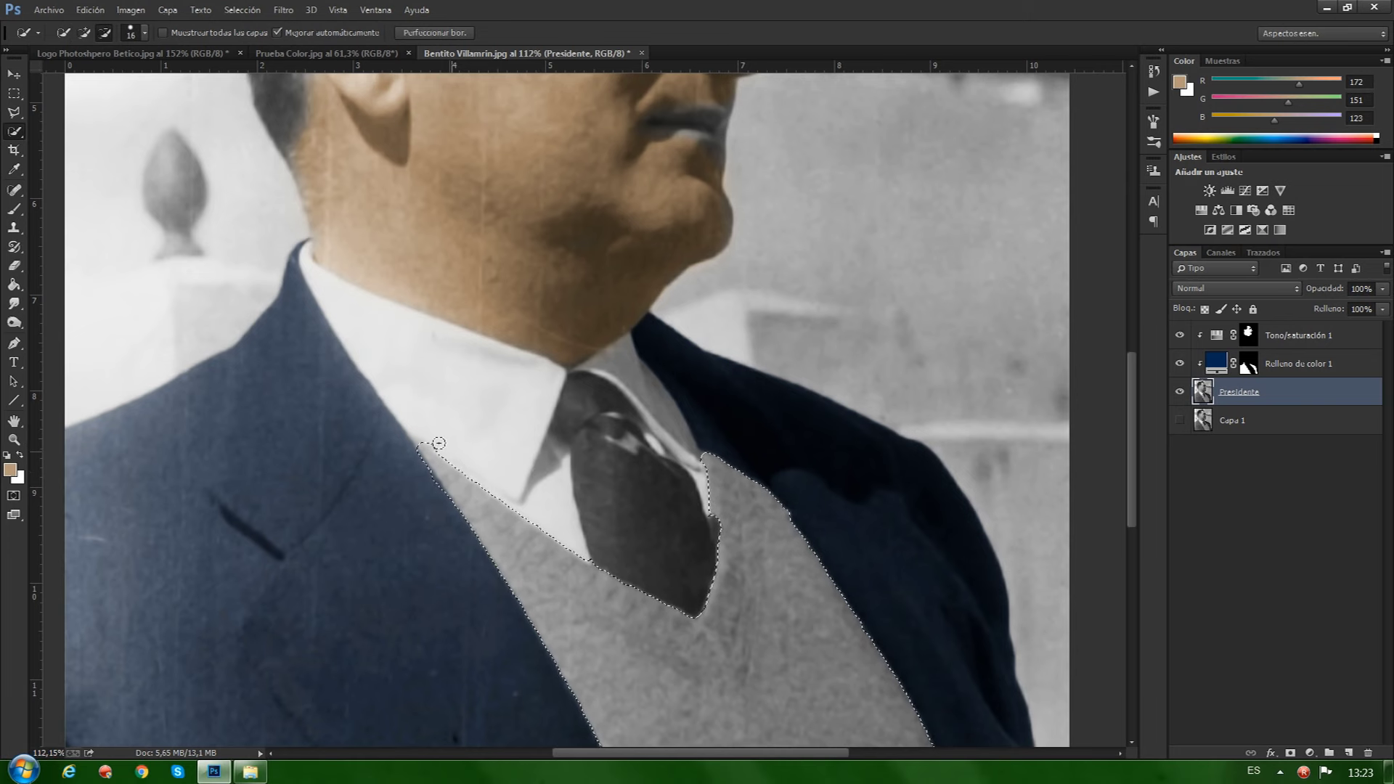
right_click(518, 416, "alt")
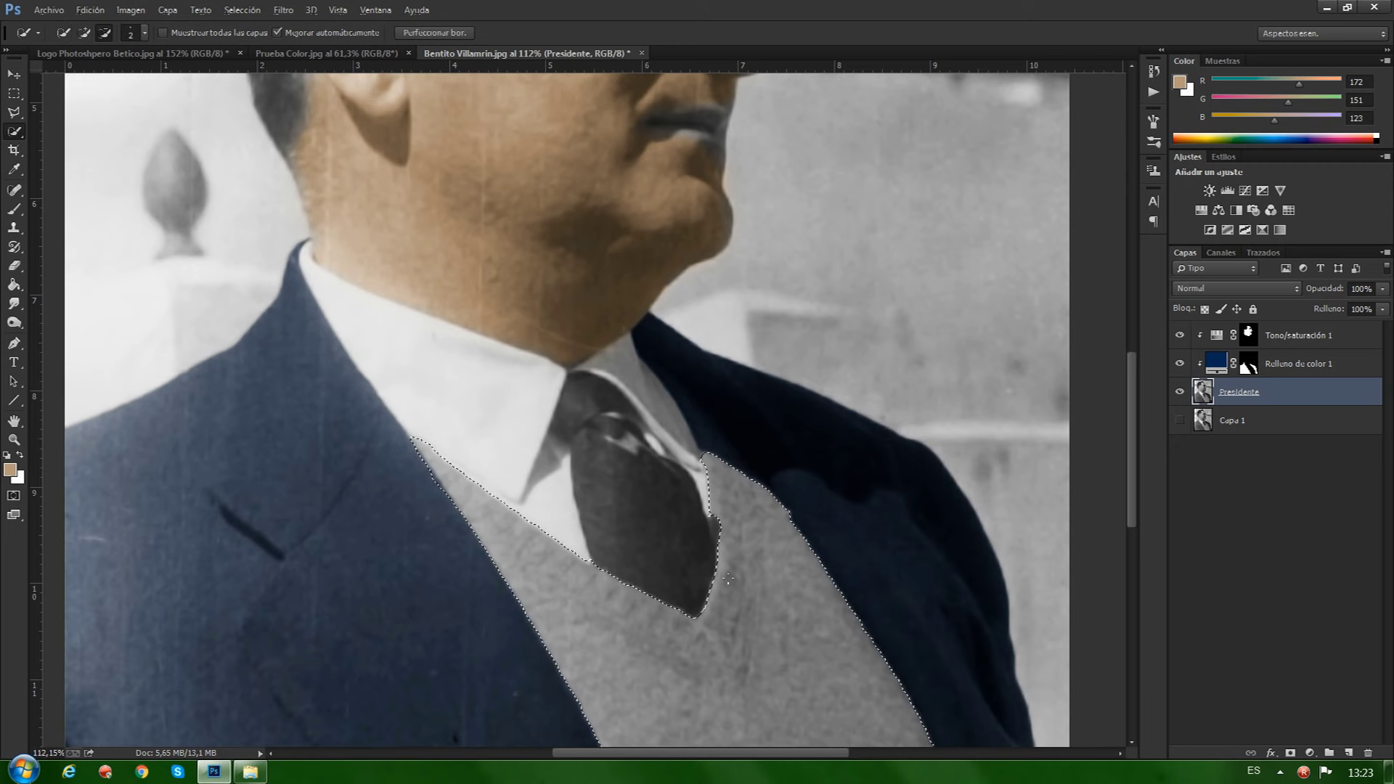
scroll(780, 592, "down", 3, "alt")
scroll(780, 592, "down", 2, "alt")
scroll(780, 592, "down", 2, "alt")
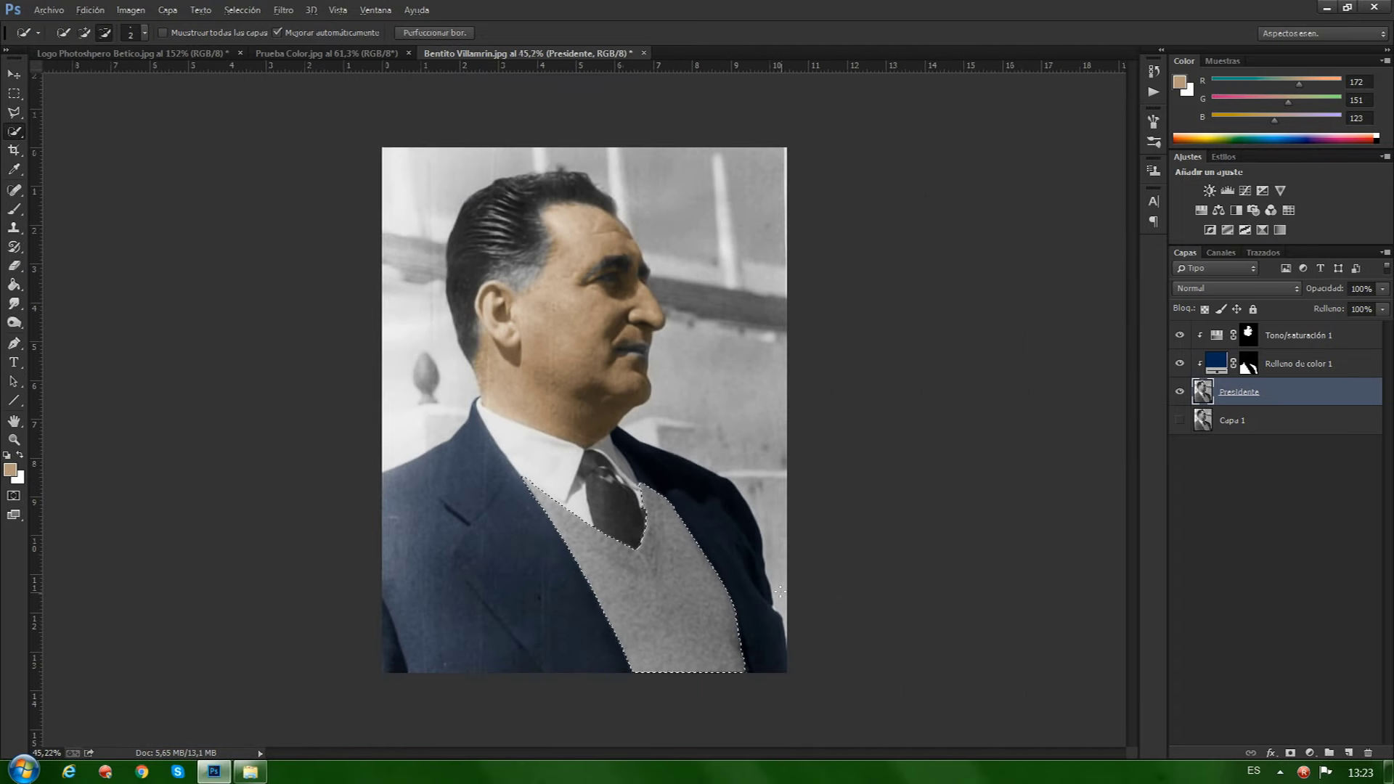
scroll(780, 592, "up", 1, "alt")
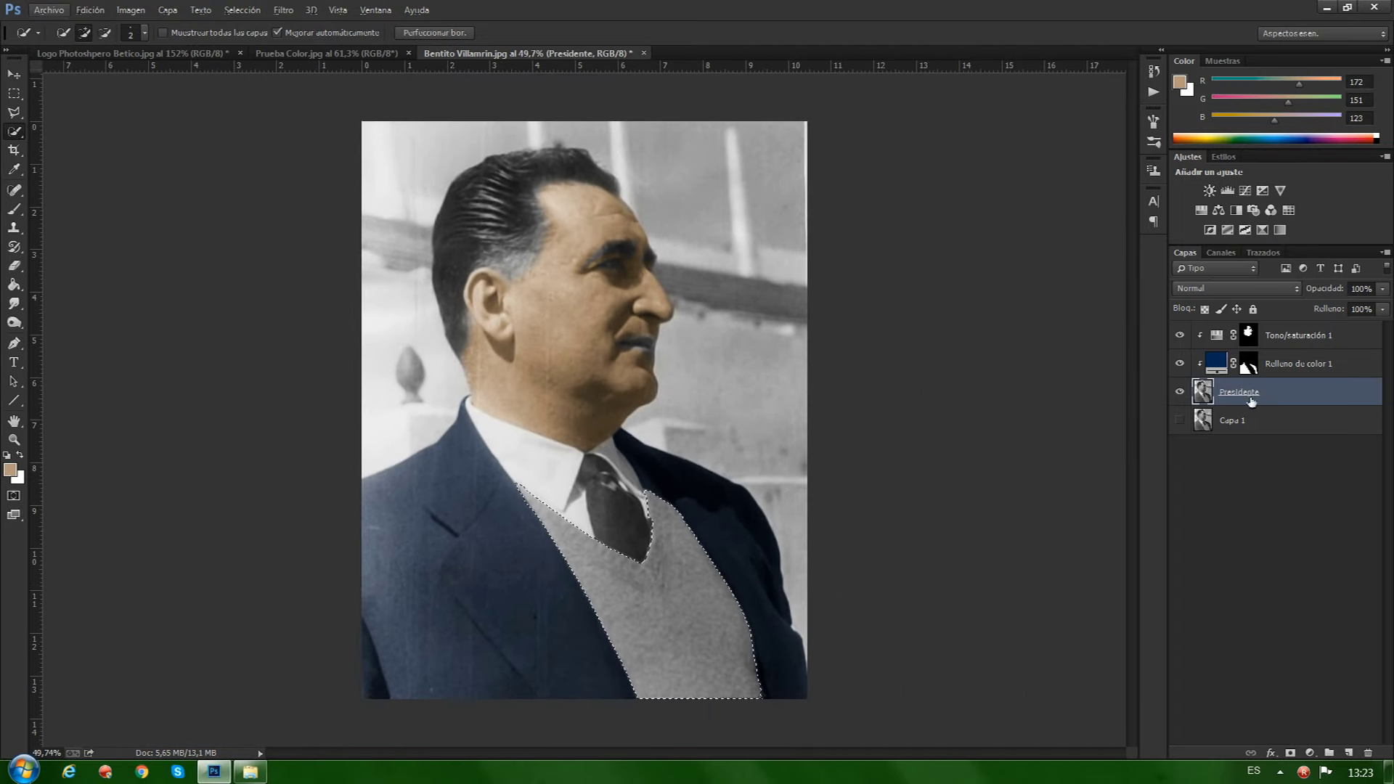
- Add a Color uniforme fill layer in pale green over the vest
left_click(1310, 754)
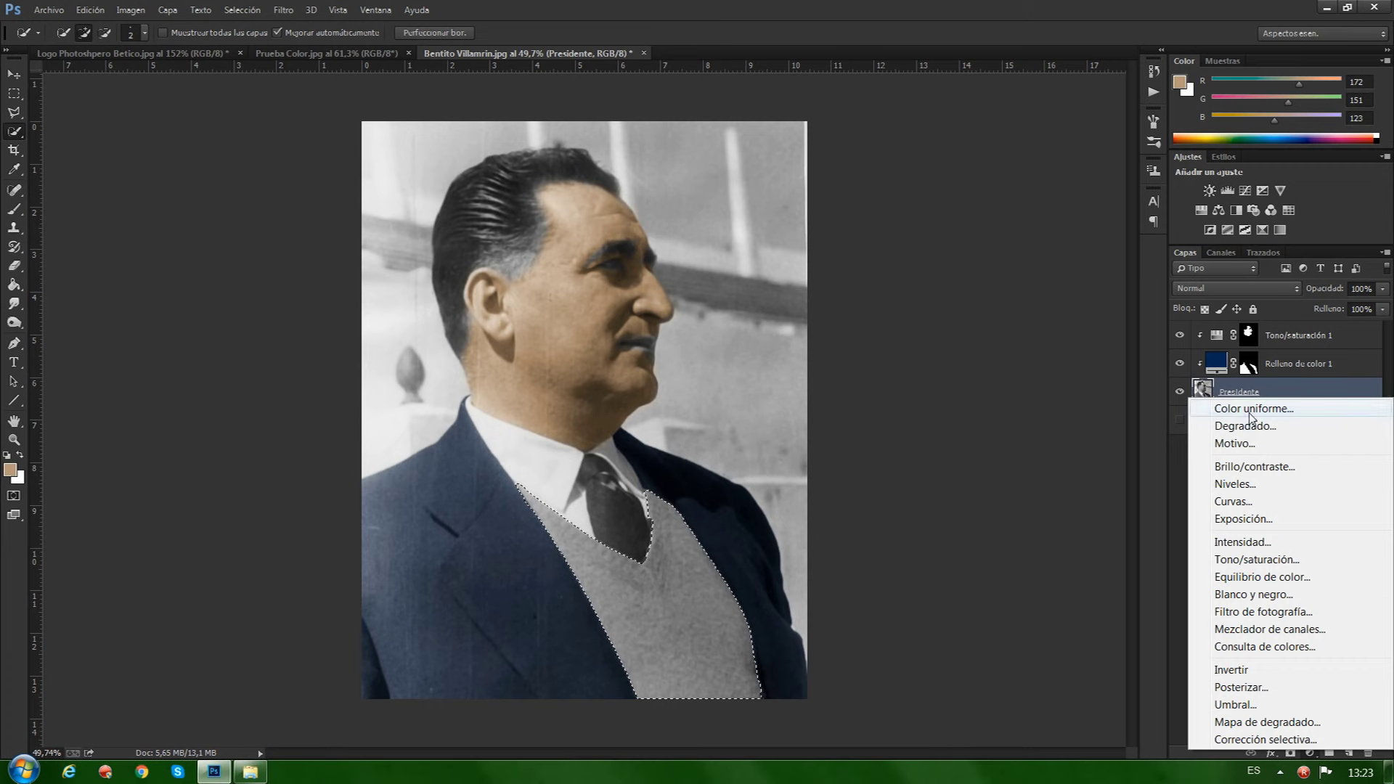
left_click(1343, 405)
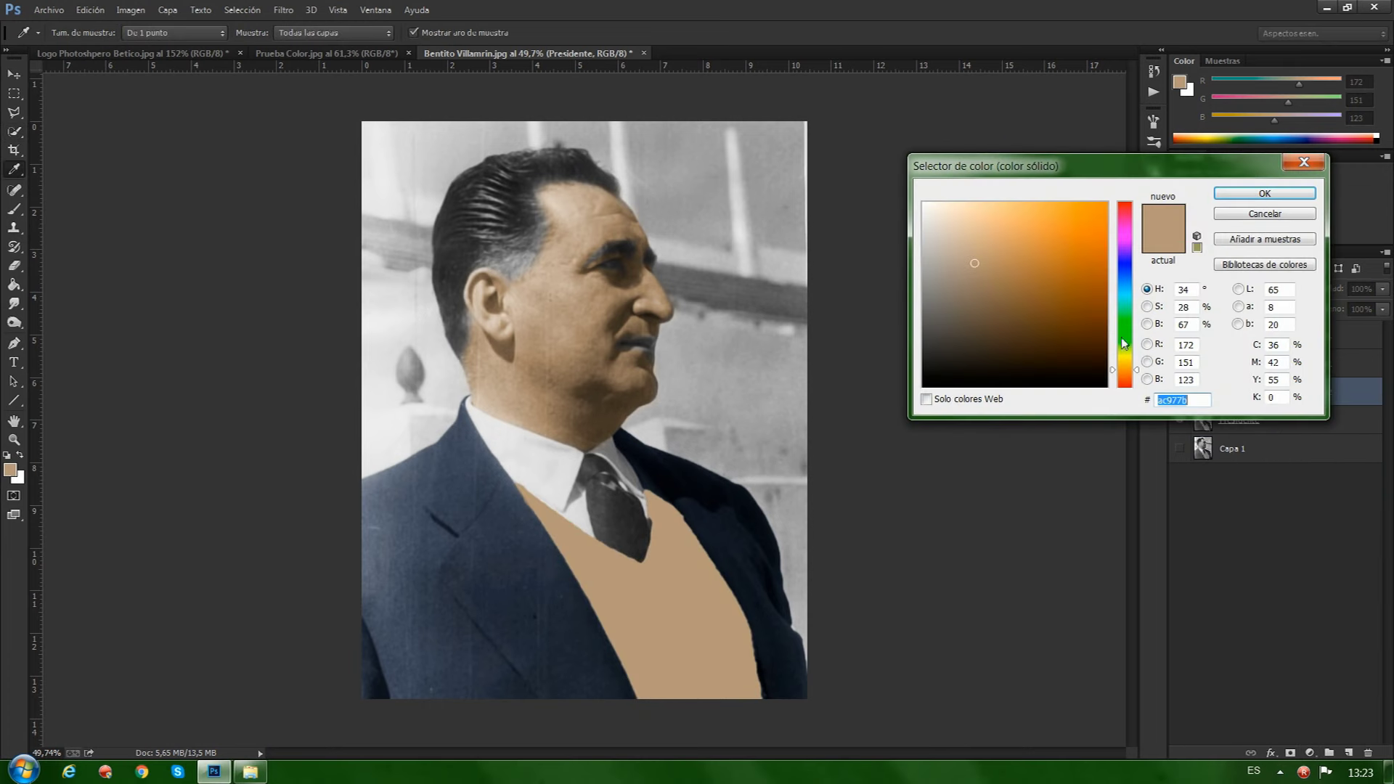
left_click(1125, 337)
left_click(1004, 306)
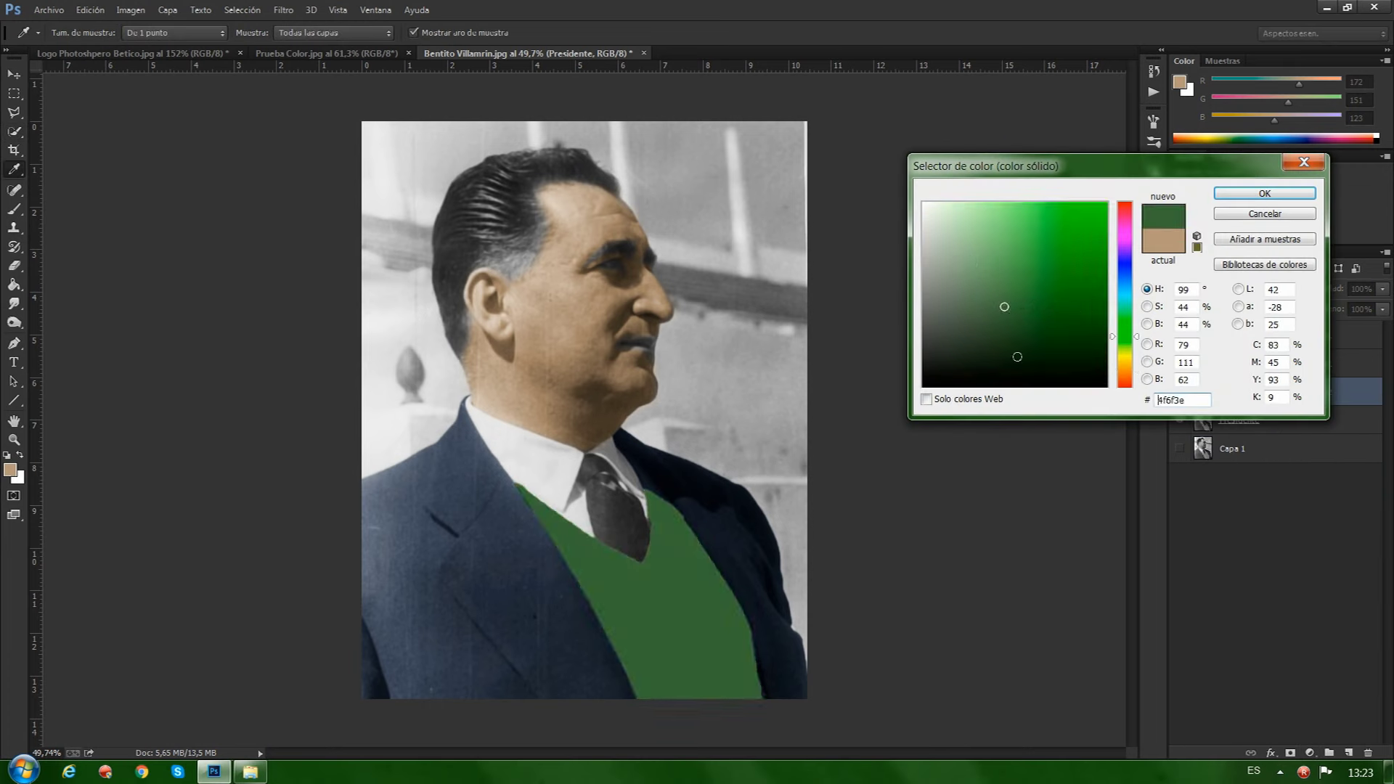
left_click(1025, 257)
left_click(982, 252)
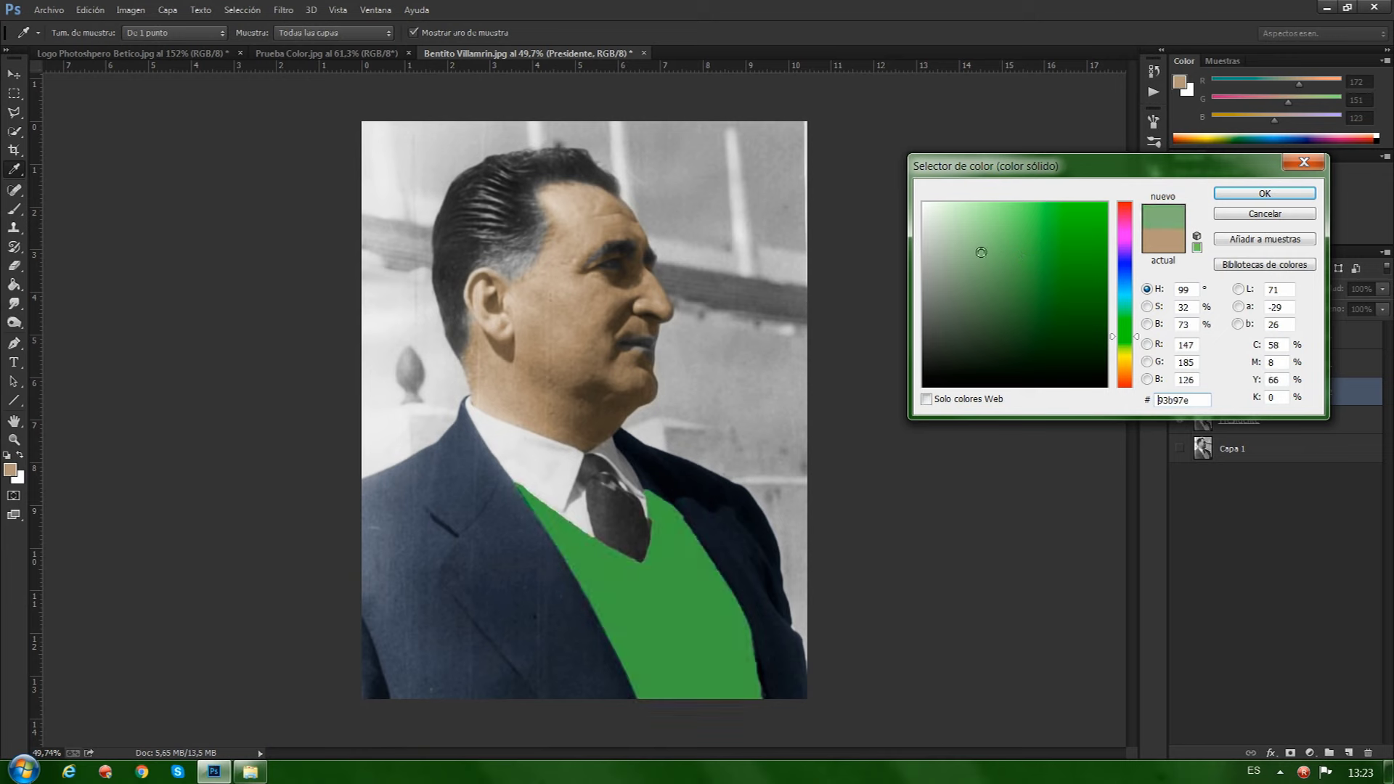
left_click(1264, 192)
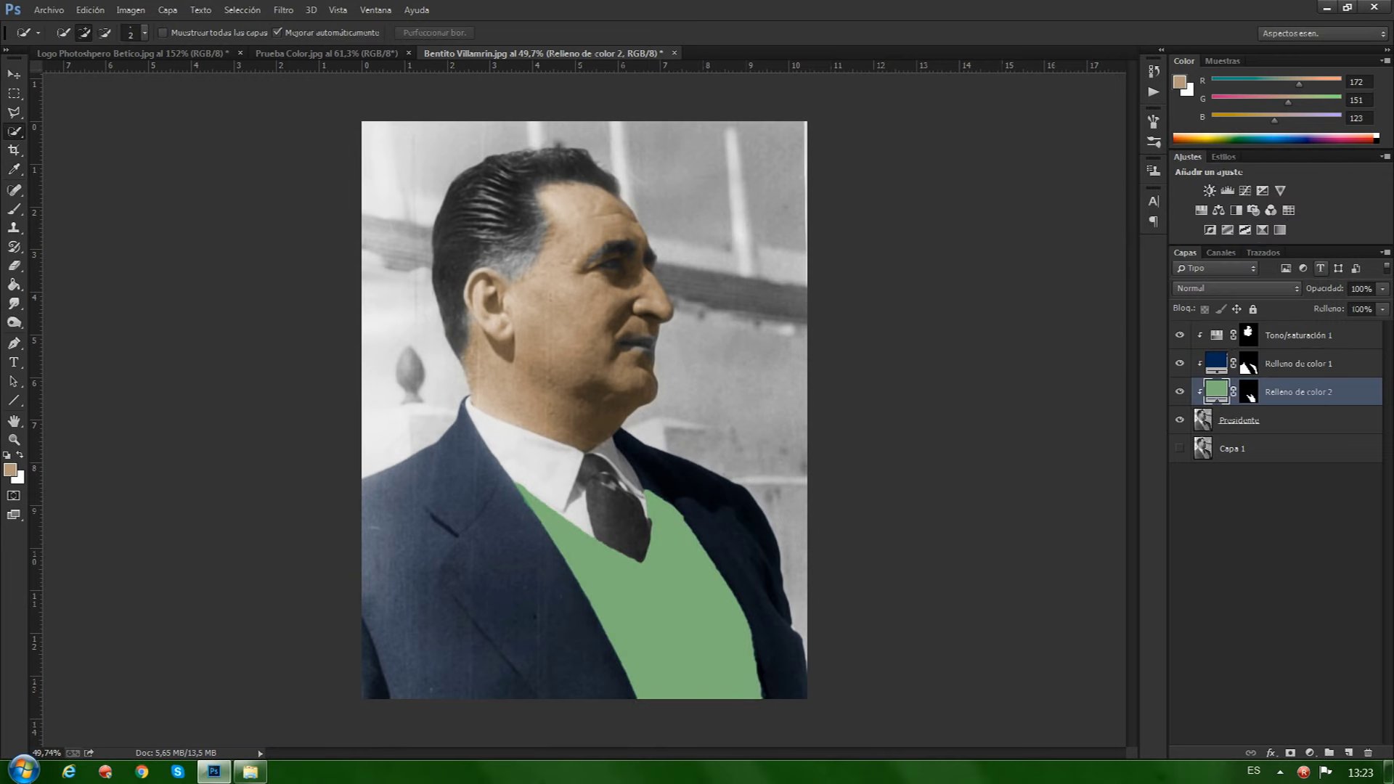
- Blend the green fill as Color at 59% opacity, then reselect the Presidente layer
left_click(1212, 291)
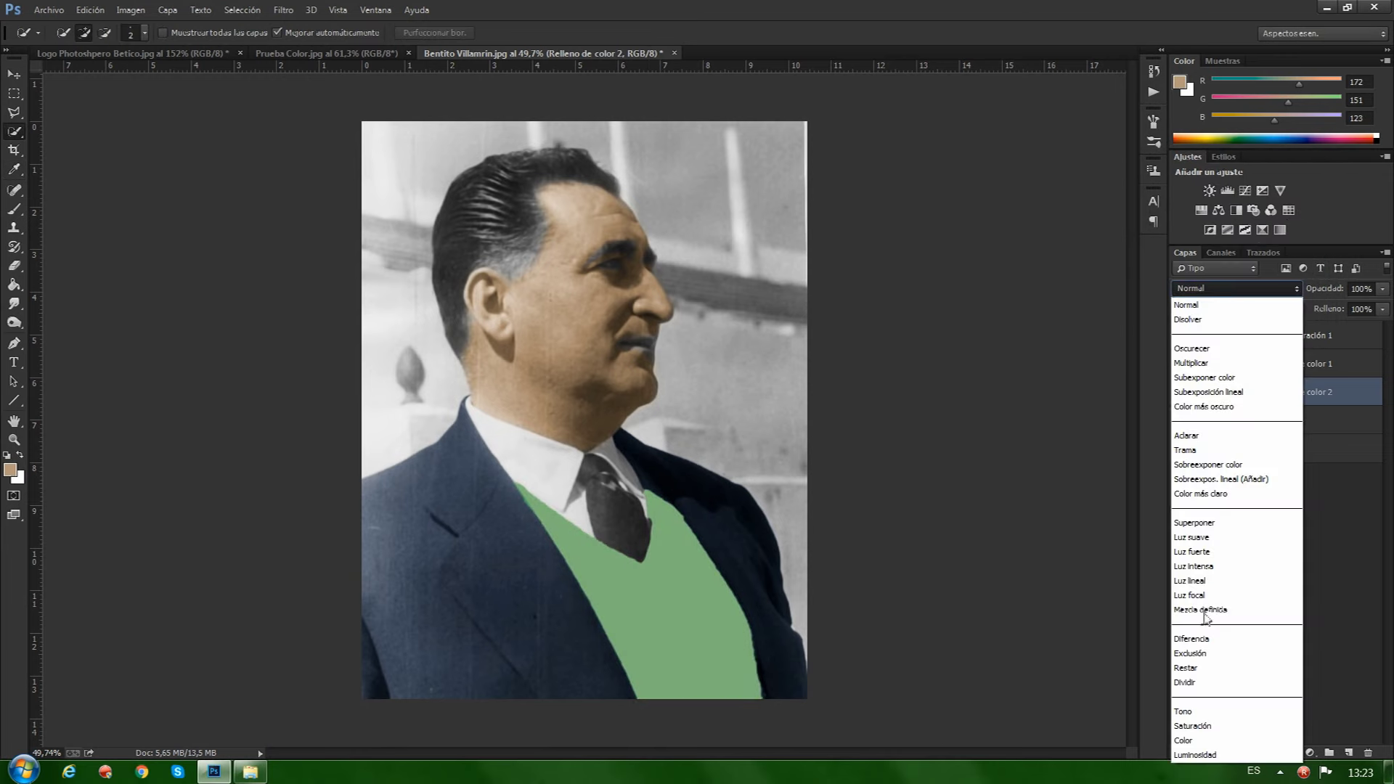
left_click(1192, 741)
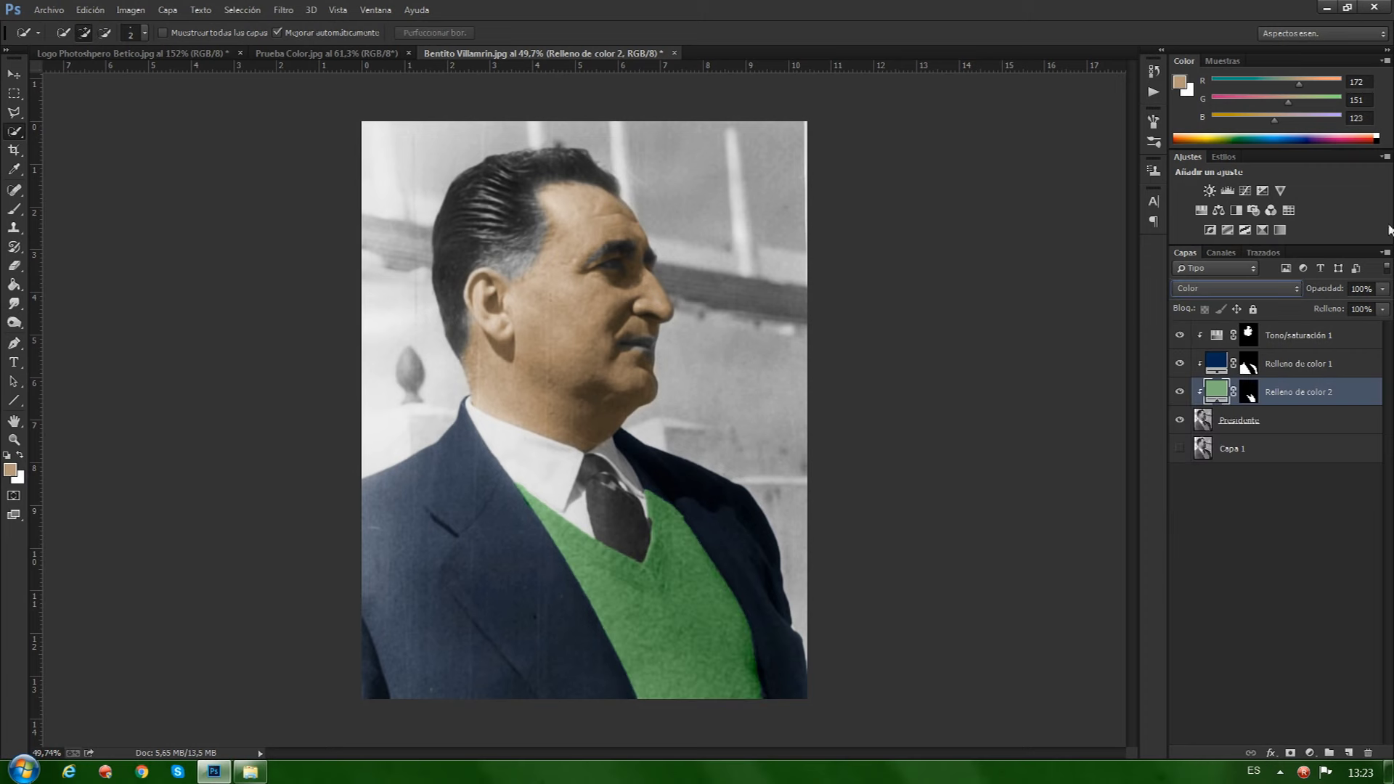
left_click_drag(1335, 292, 1306, 293)
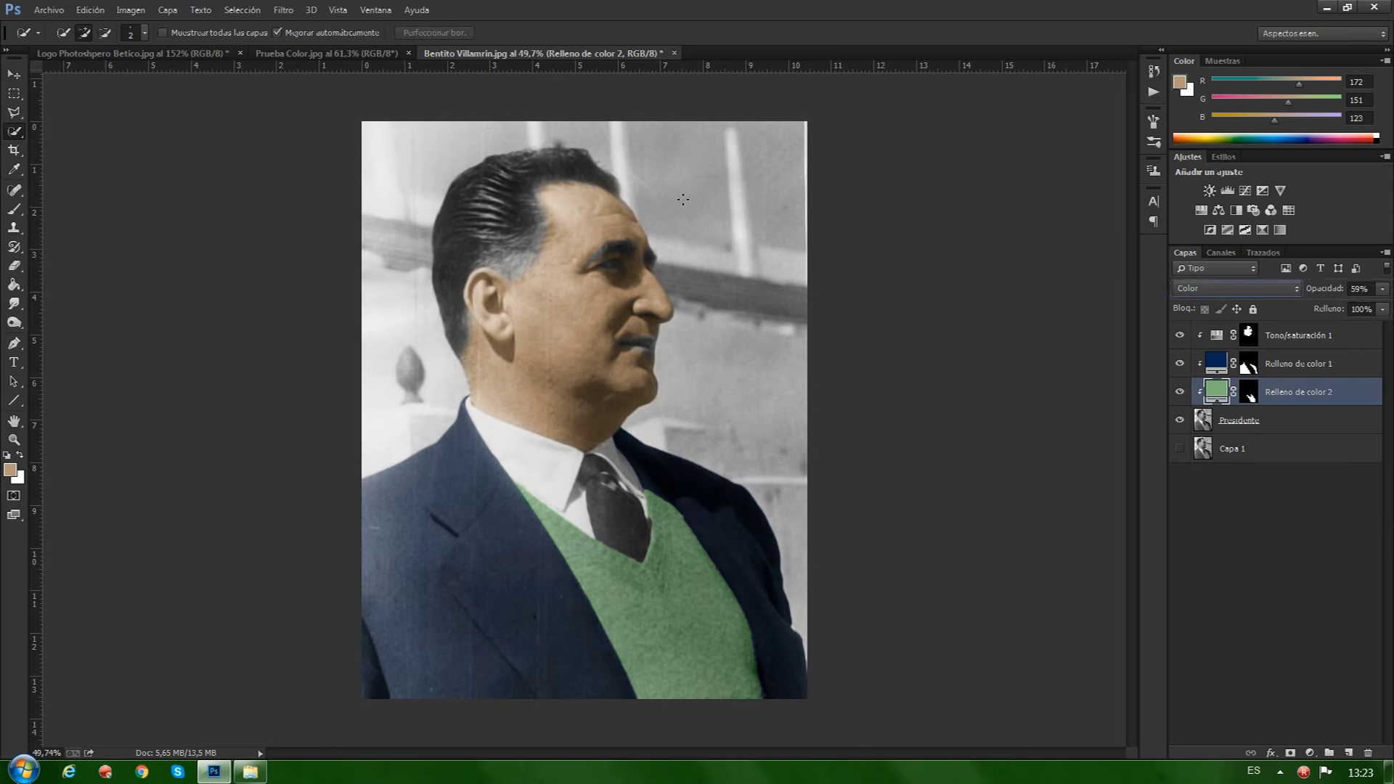
left_click(1245, 428)
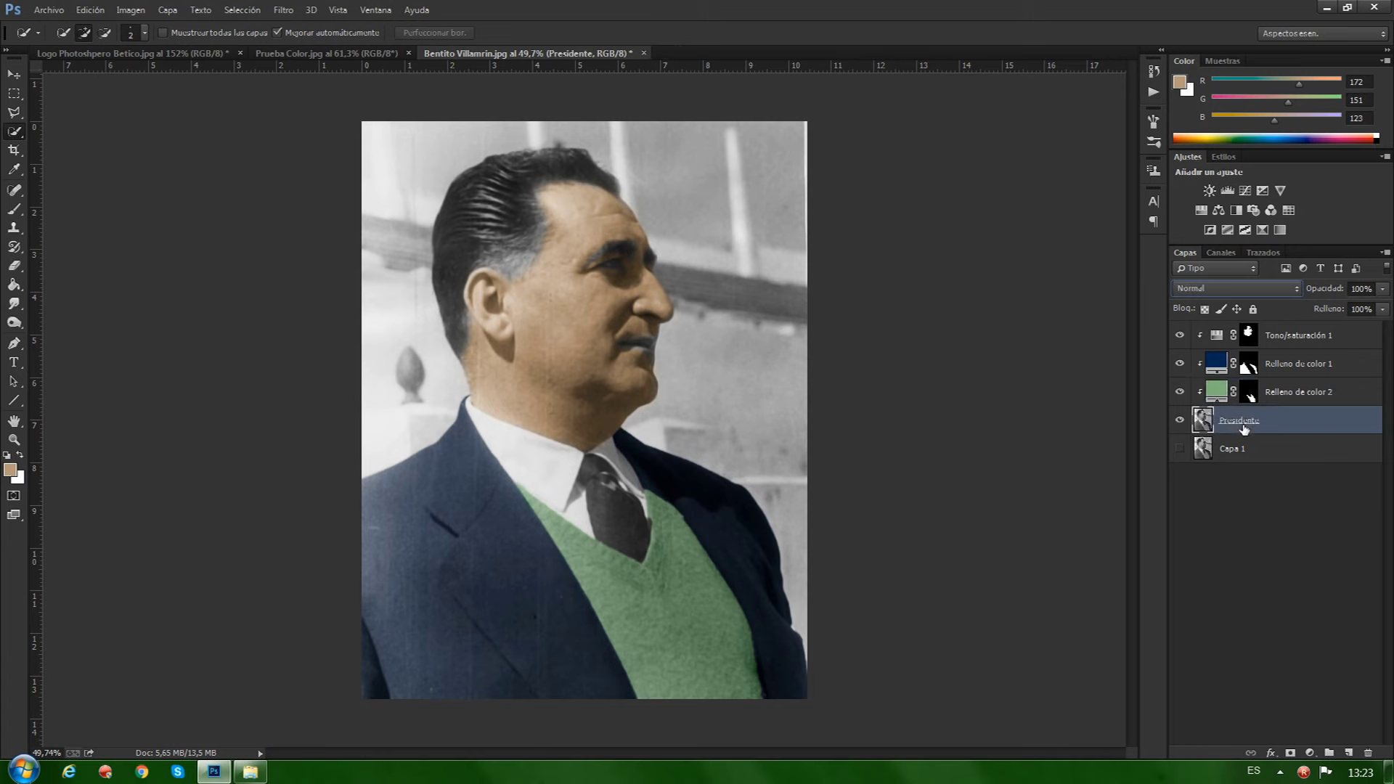
- Name the green vest fill 'chaleco', navy jacket fill 'chaqueta', skin tint 'piel', then select Presidente
double_click(1293, 393)
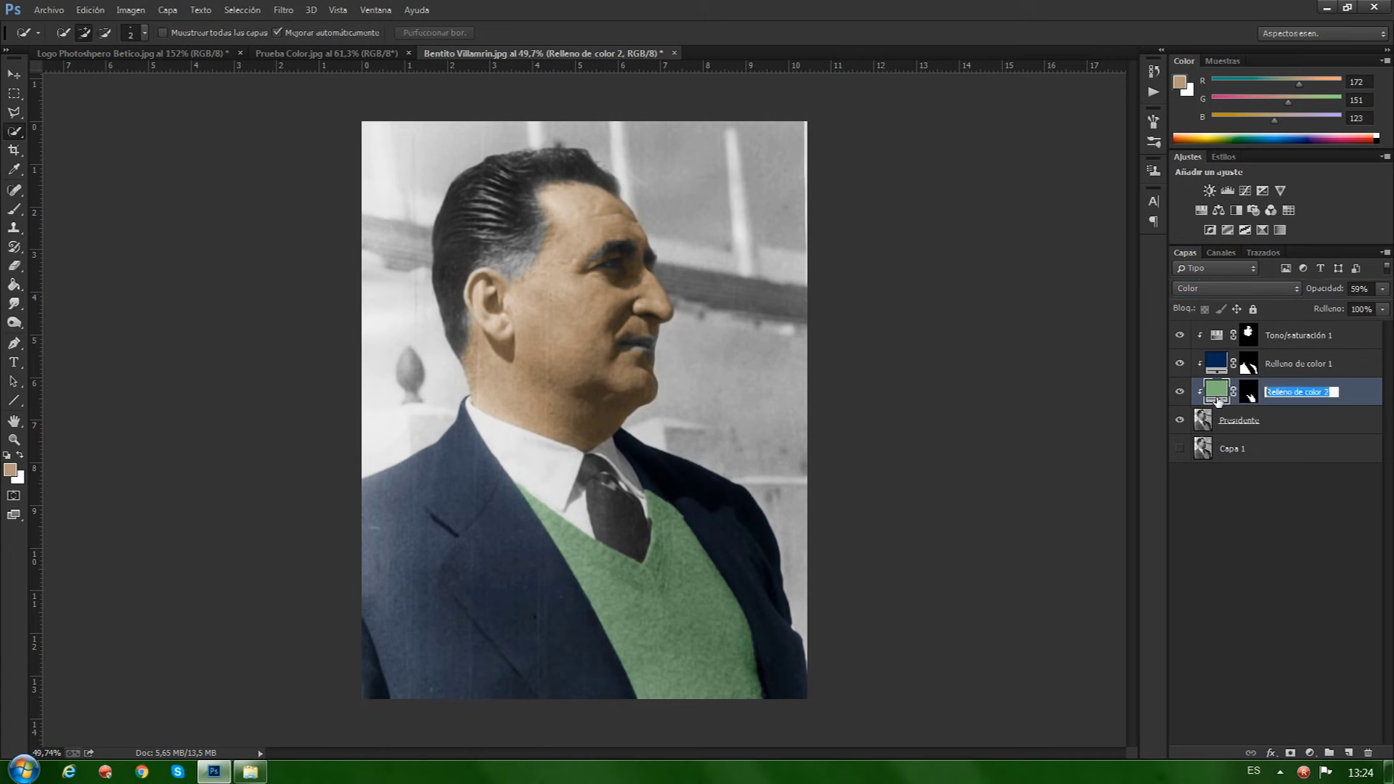
type("chaleco")
double_click(1303, 363)
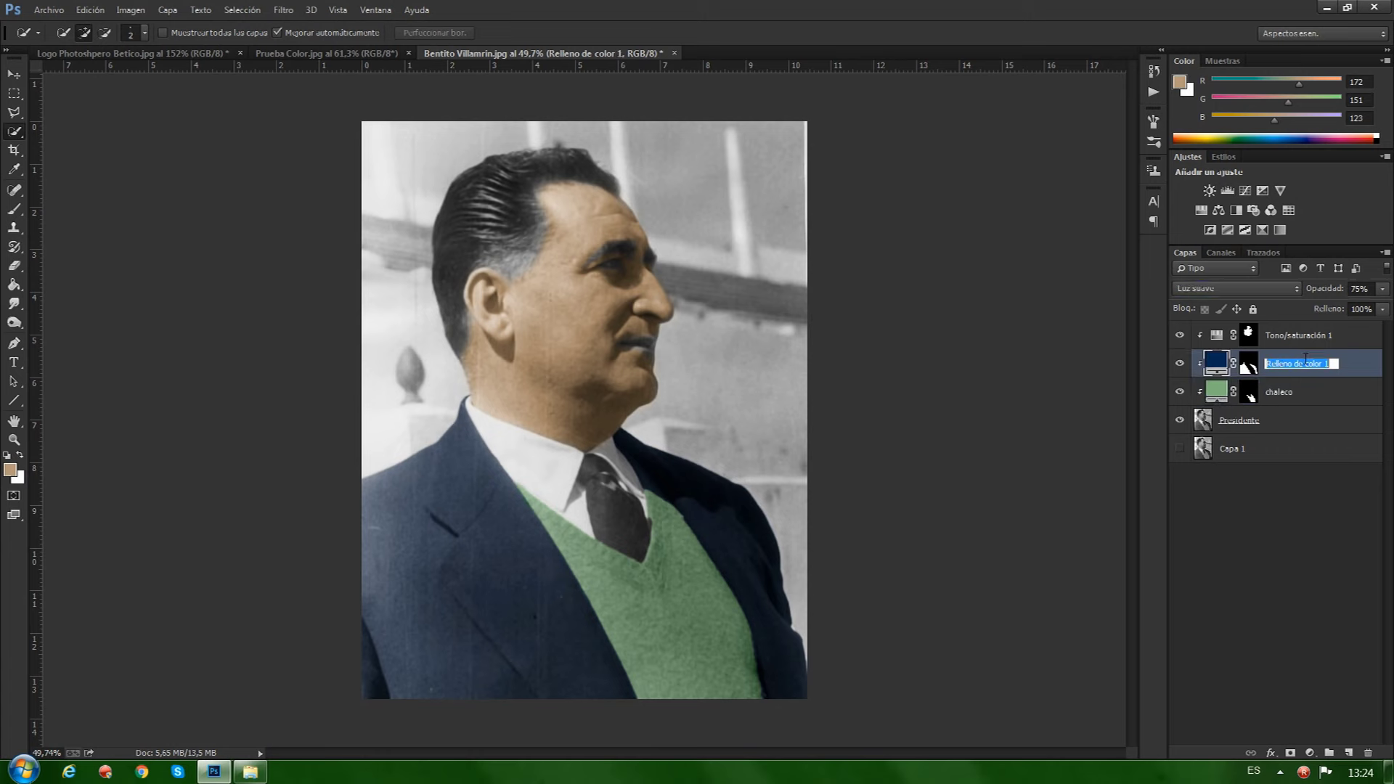
type("chuqueta")
key("Return")
double_click(1287, 334)
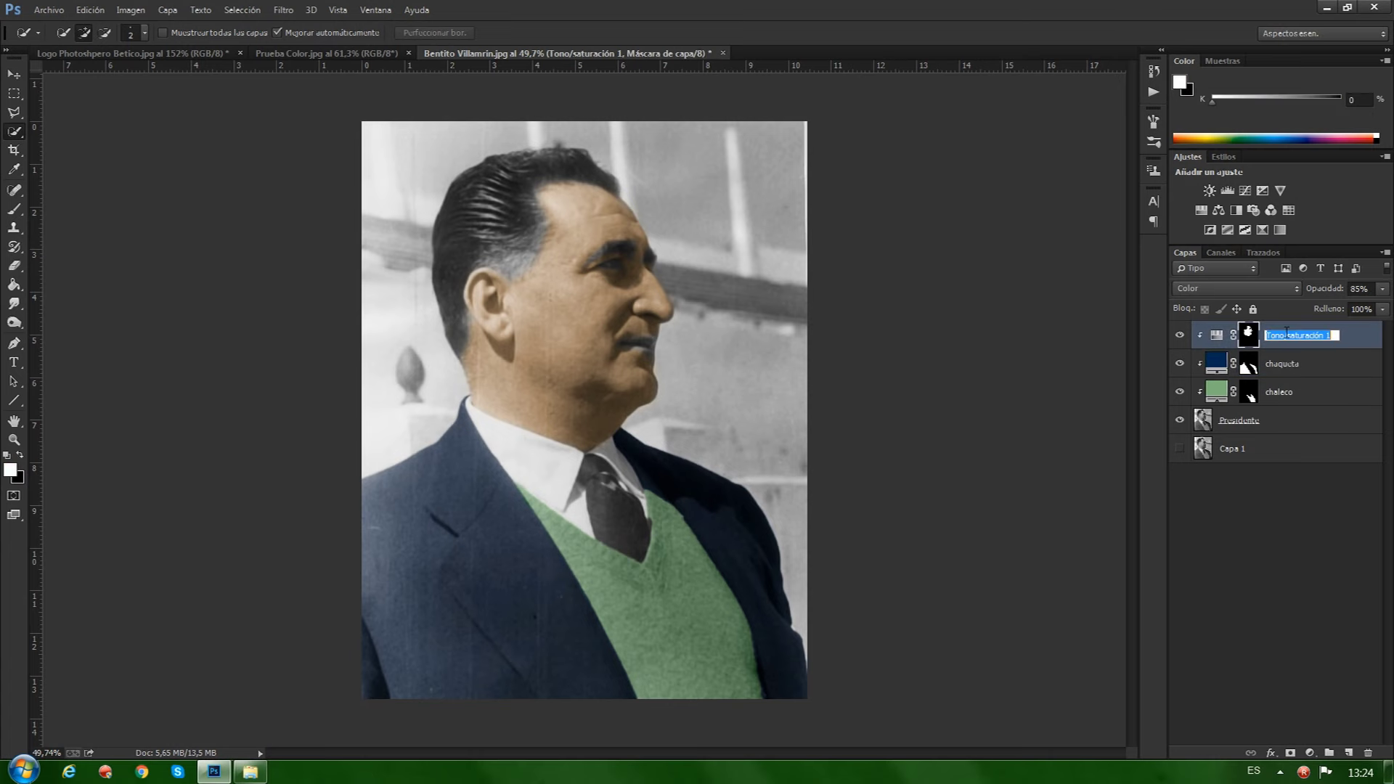
type("p")
key("Return")
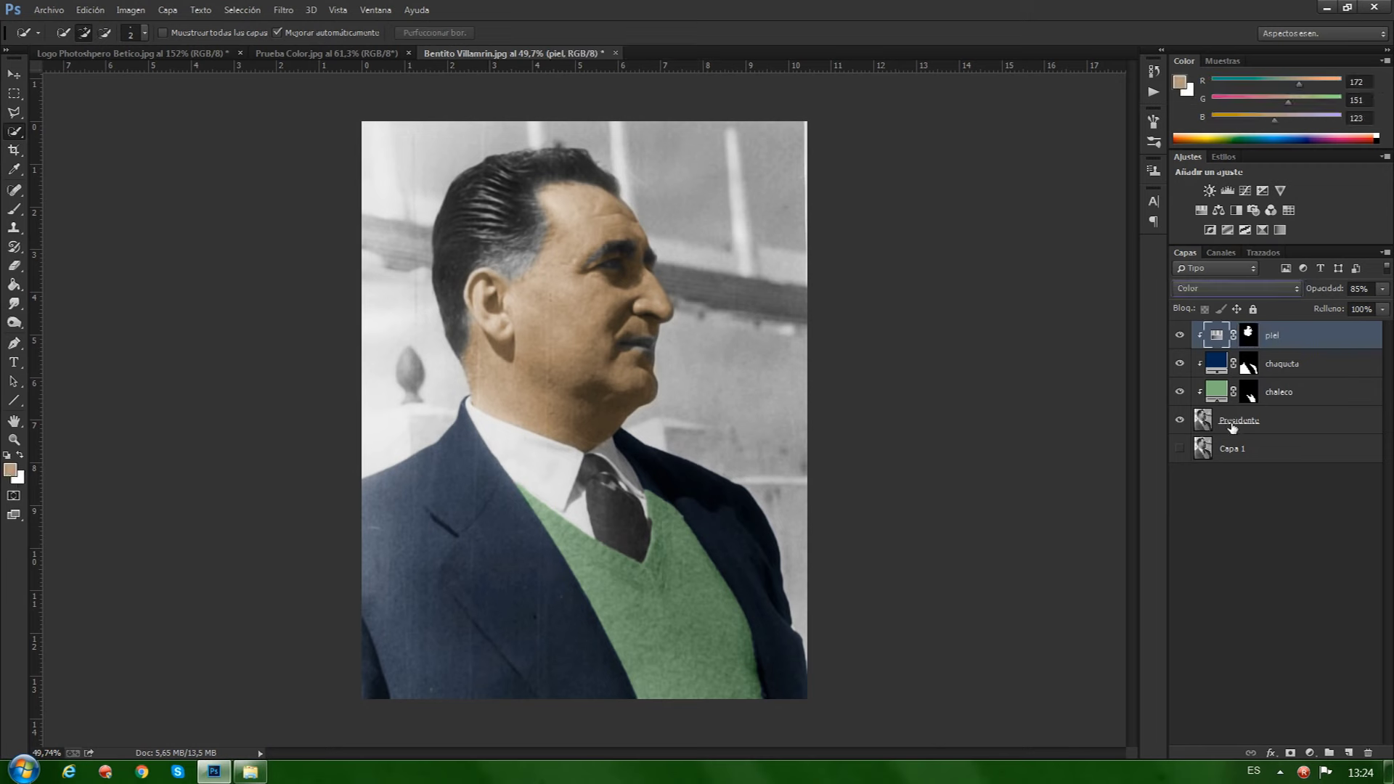
left_click(1234, 425)
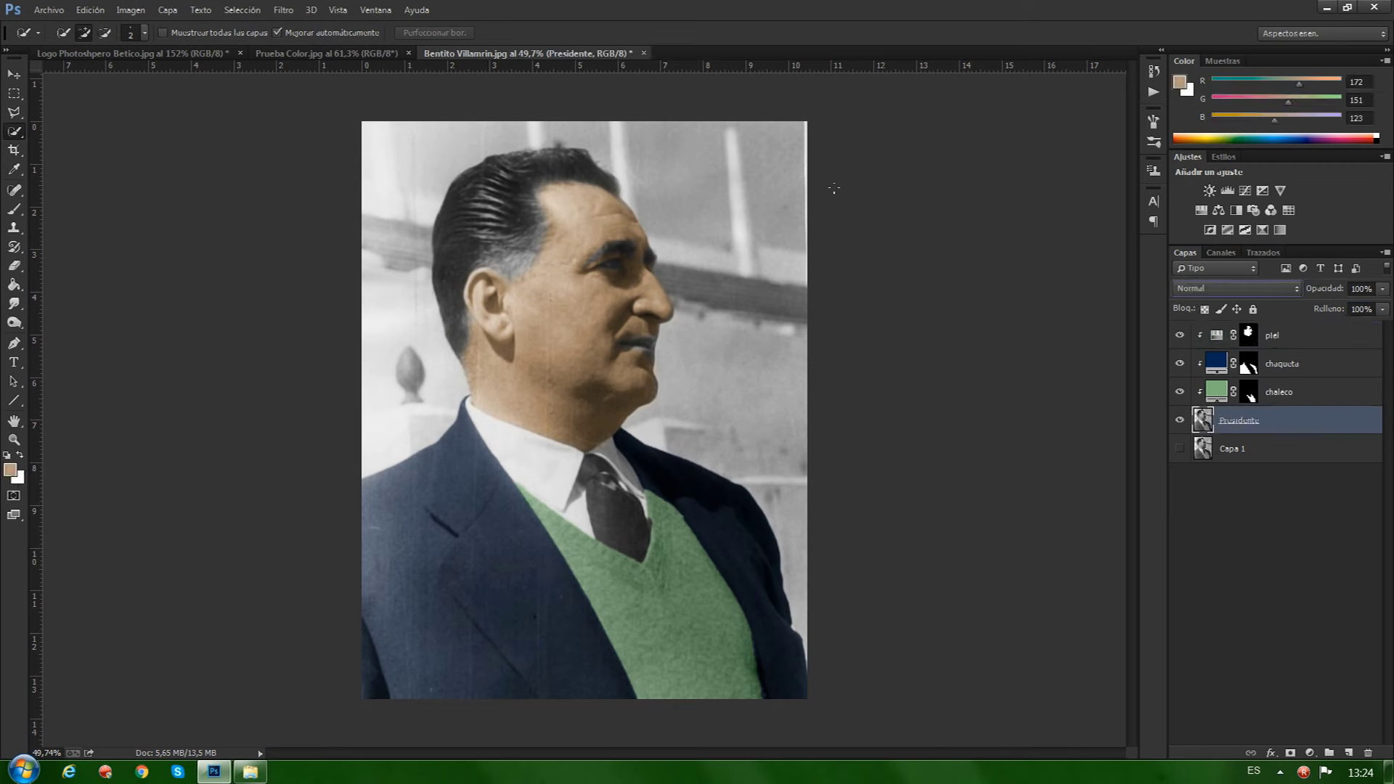
- With the Polygonal Lasso, outline the sky patches from the right edge to the post
right_click(14, 112)
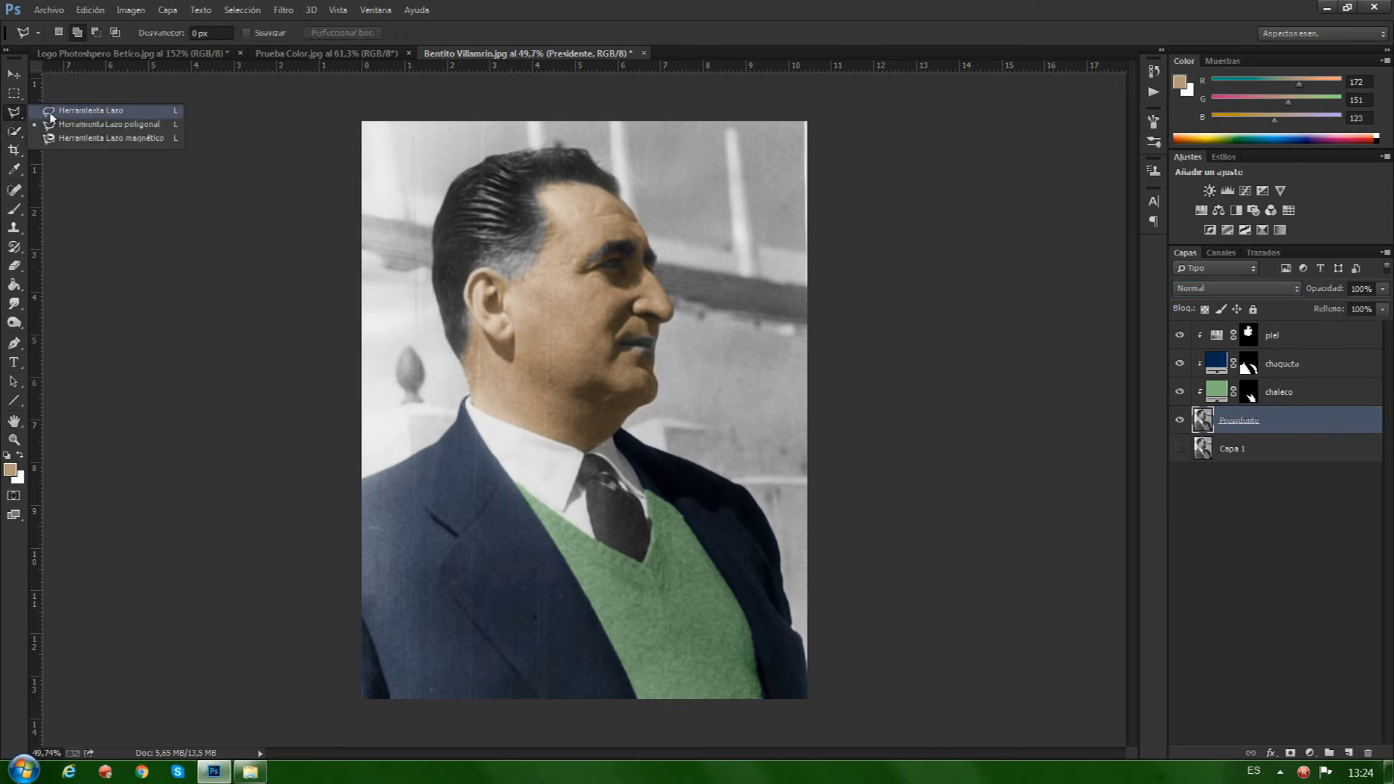
left_click(73, 120)
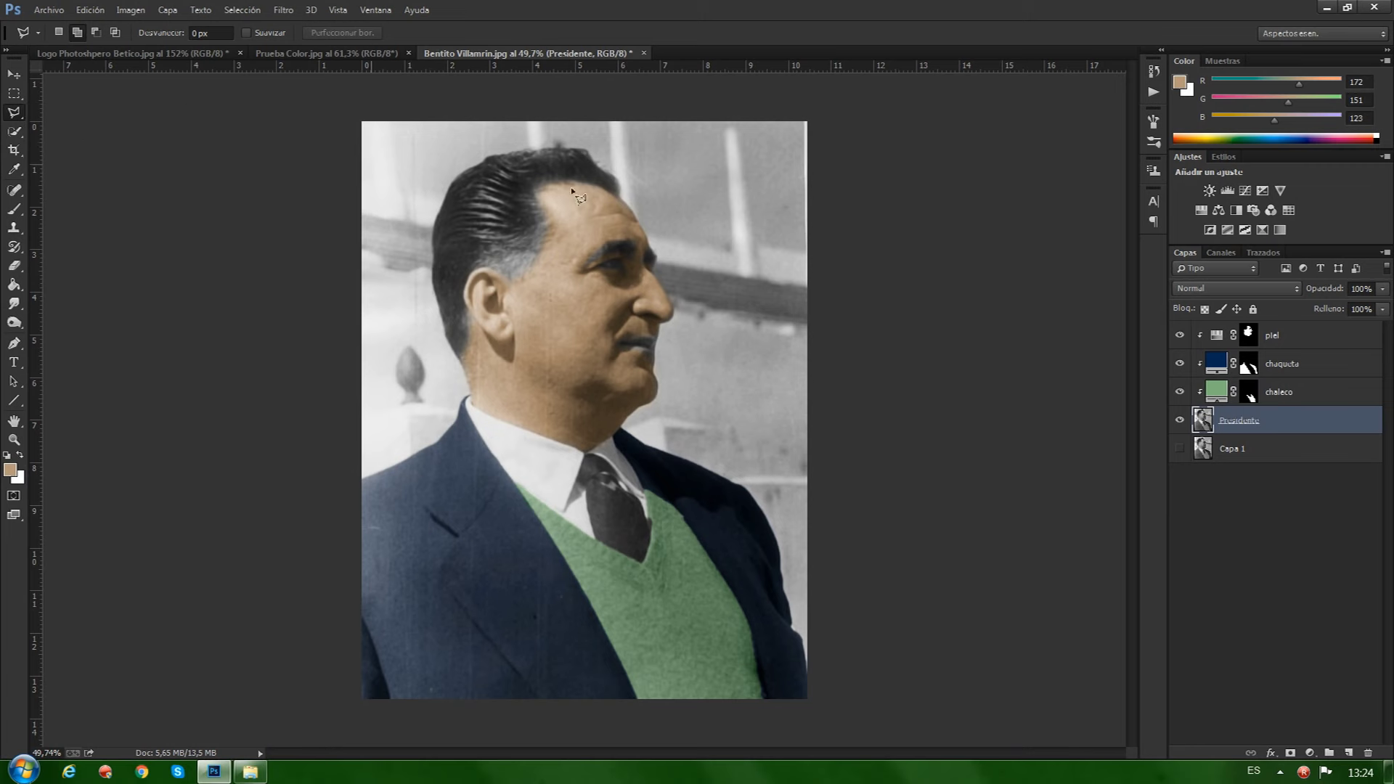
left_click(805, 254)
left_click(756, 244)
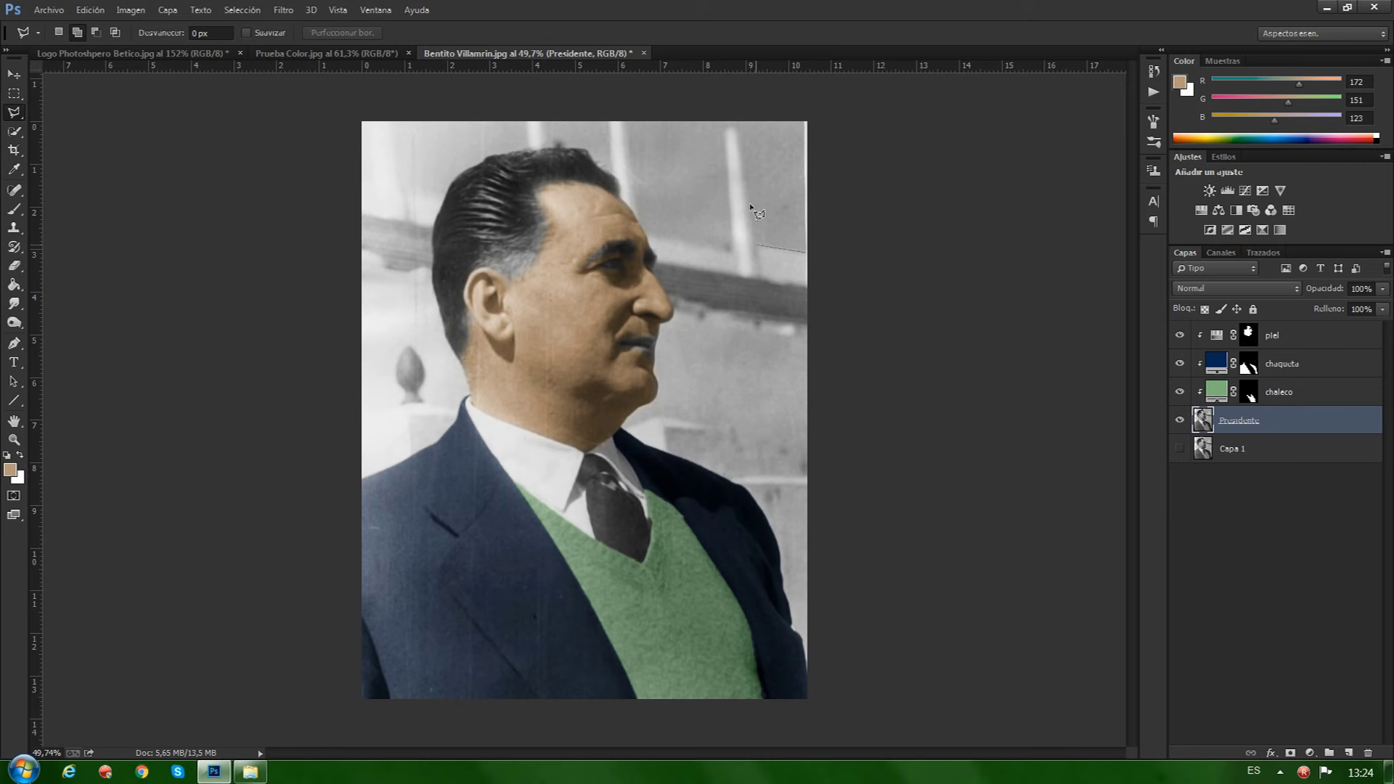
left_click(735, 127)
left_click(723, 127)
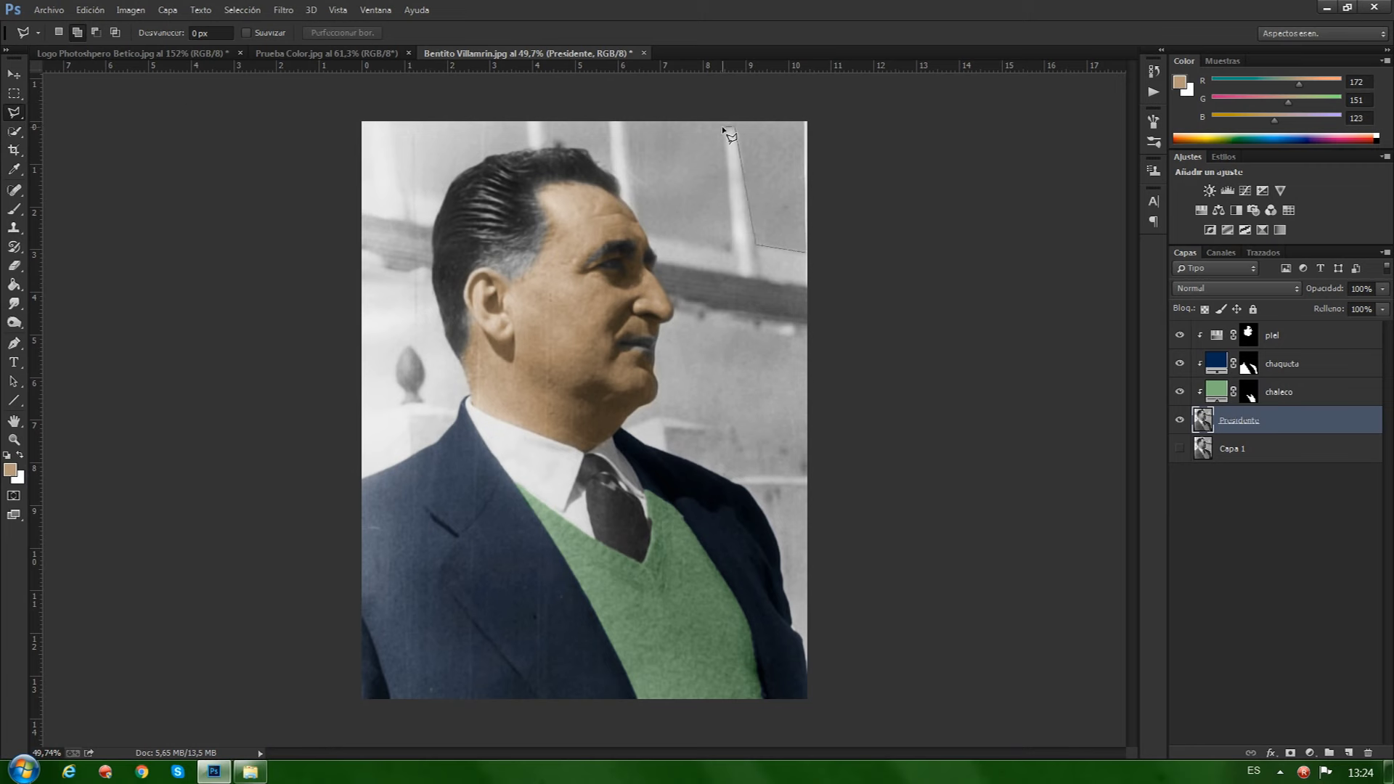
left_click(734, 247)
left_click(649, 236)
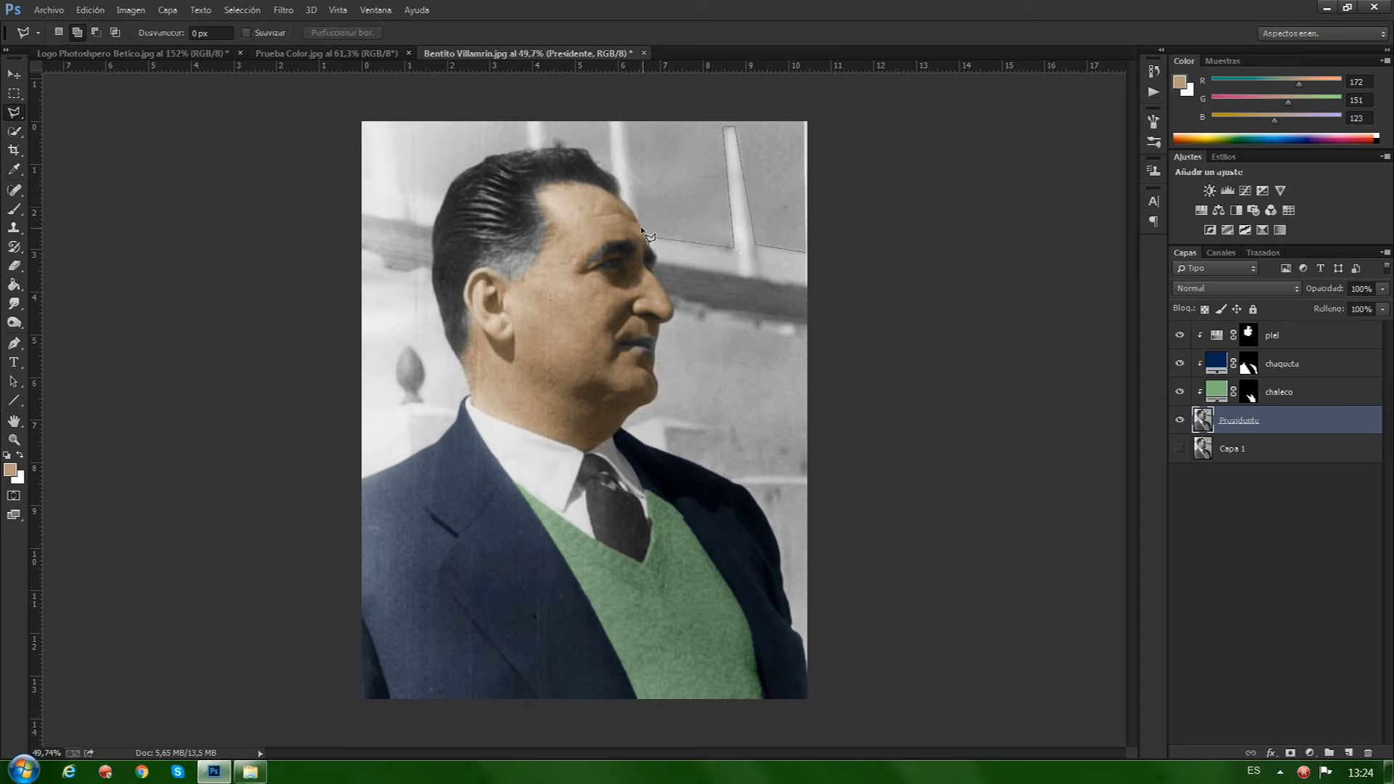
left_click(622, 120)
left_click(610, 121)
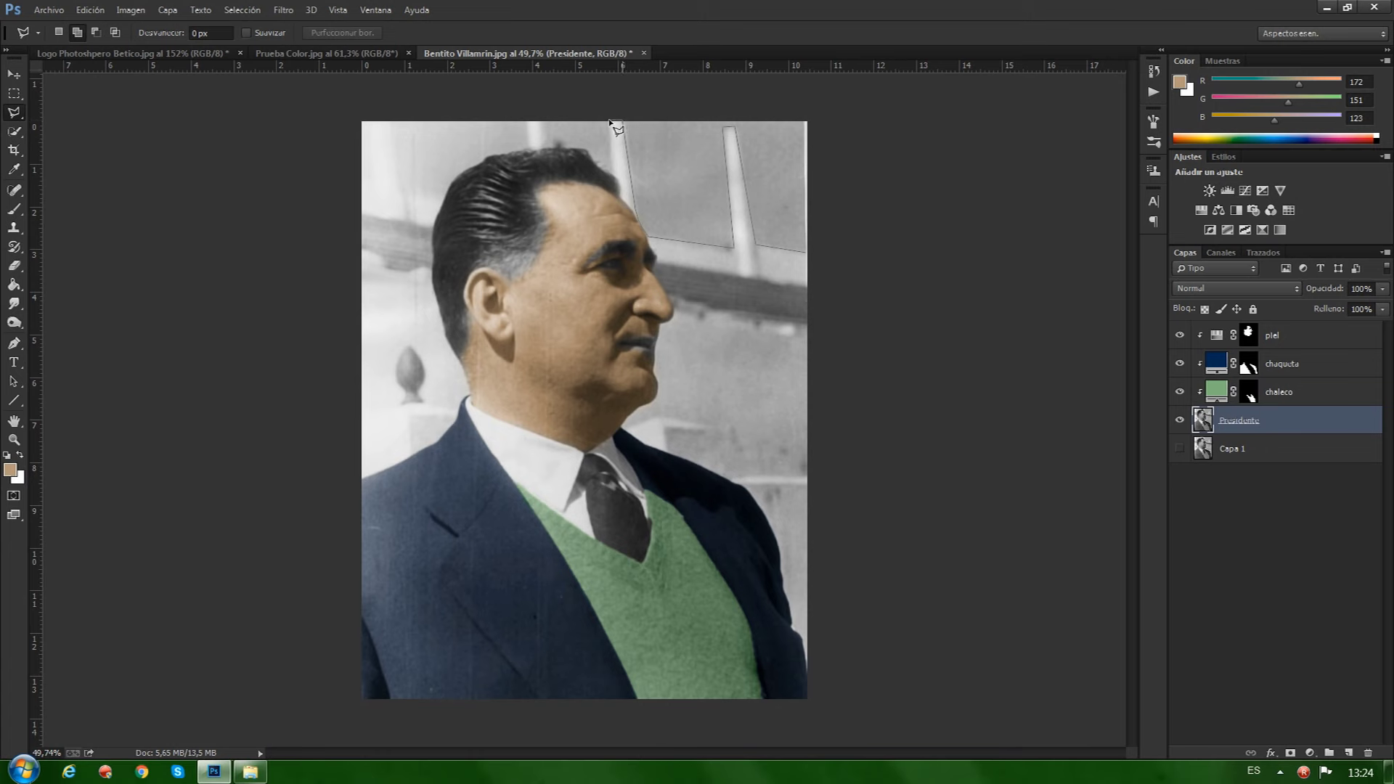
left_click(607, 173)
- Continue the sky outline around the hair and left roof, close it, and open the adjustment list
left_click(545, 148)
left_click(541, 122)
left_click(515, 153)
left_click(454, 185)
left_click(401, 190)
left_click(392, 120)
left_click(369, 120)
left_click(373, 183)
left_click(354, 183)
left_click(361, 101)
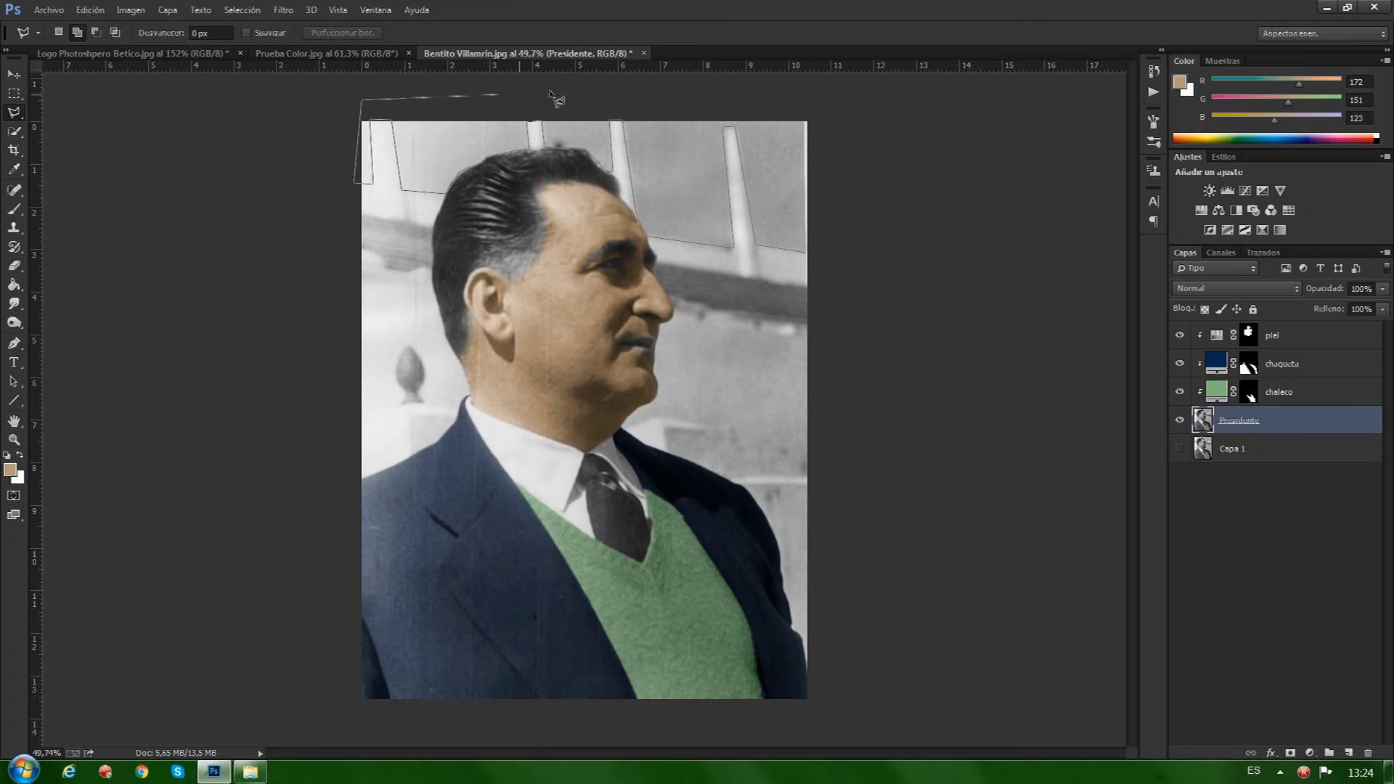
double_click(828, 99)
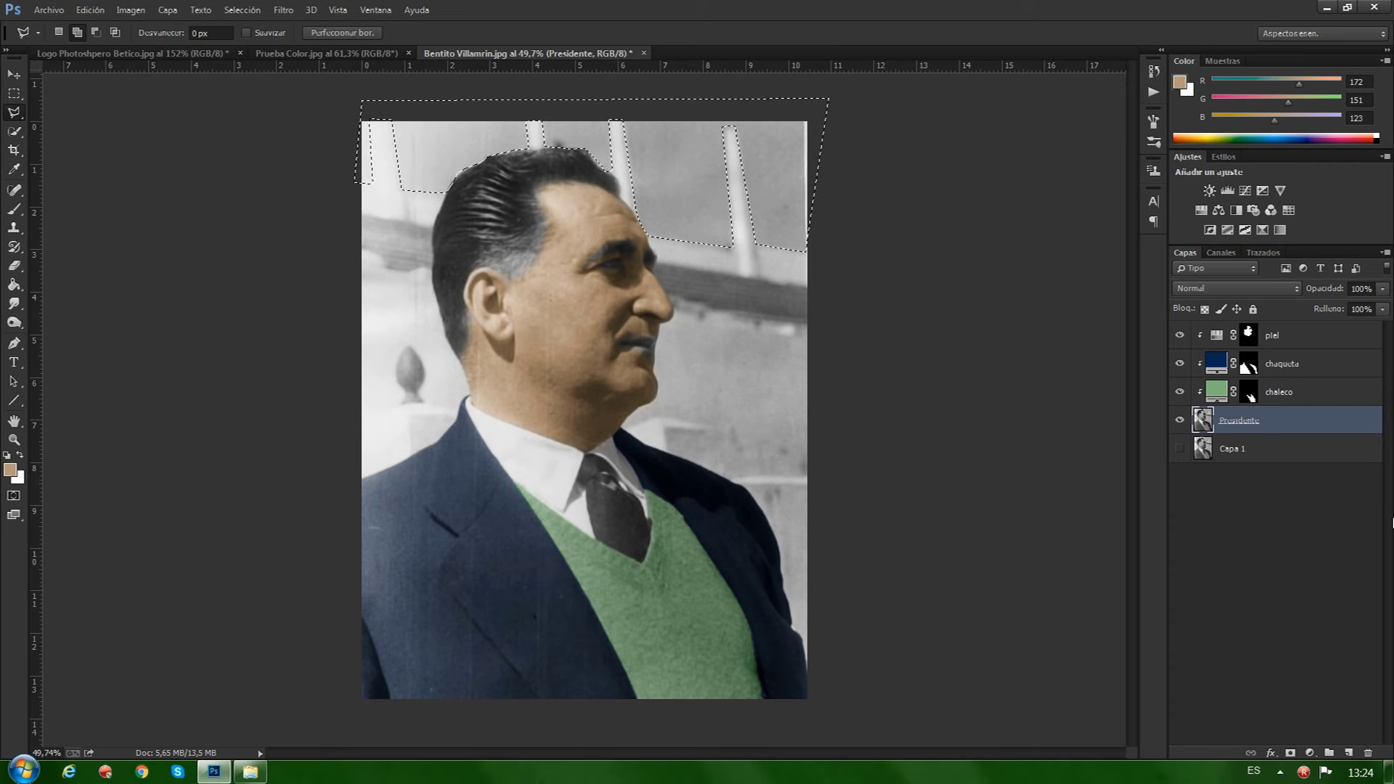
left_click(1310, 753)
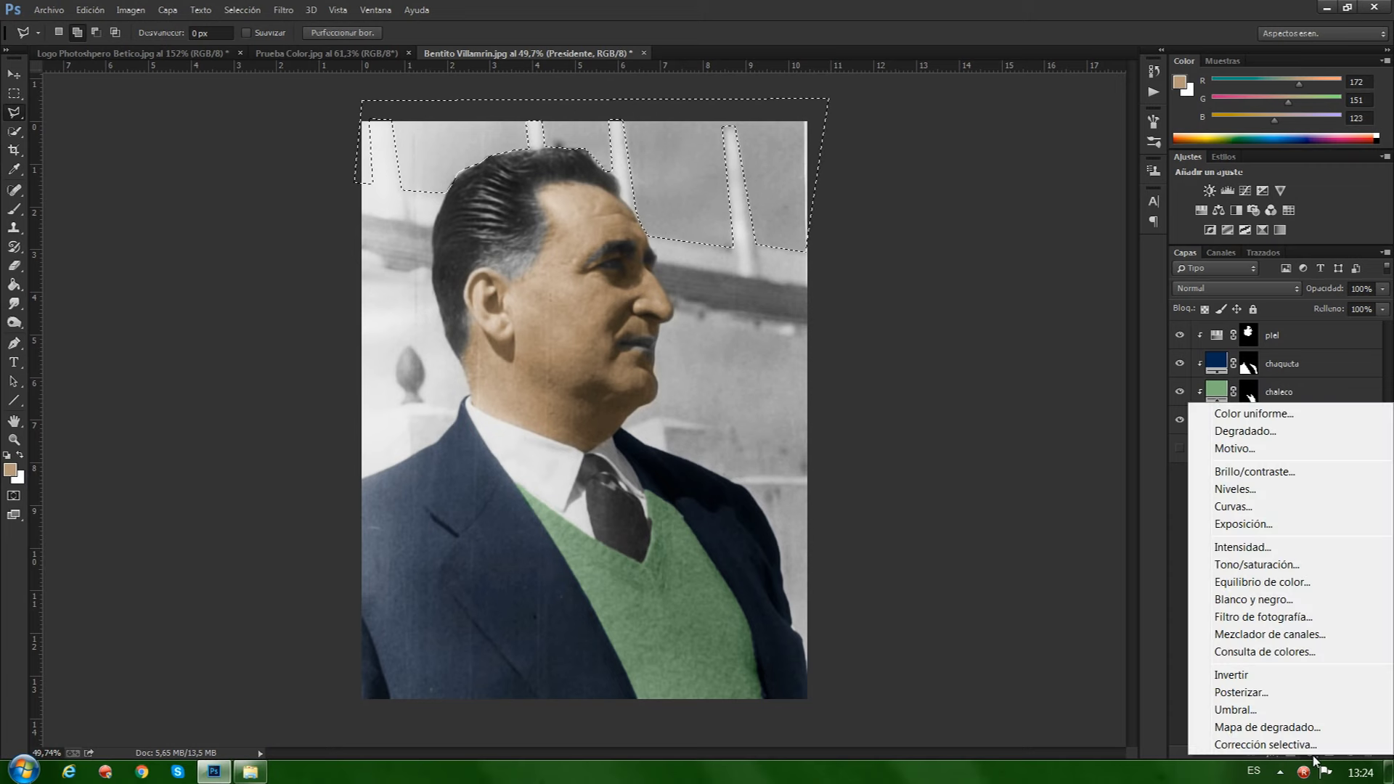
- Add a Solid Color fill layer in light blue (b0cbe2) over the sky
left_click(1243, 414)
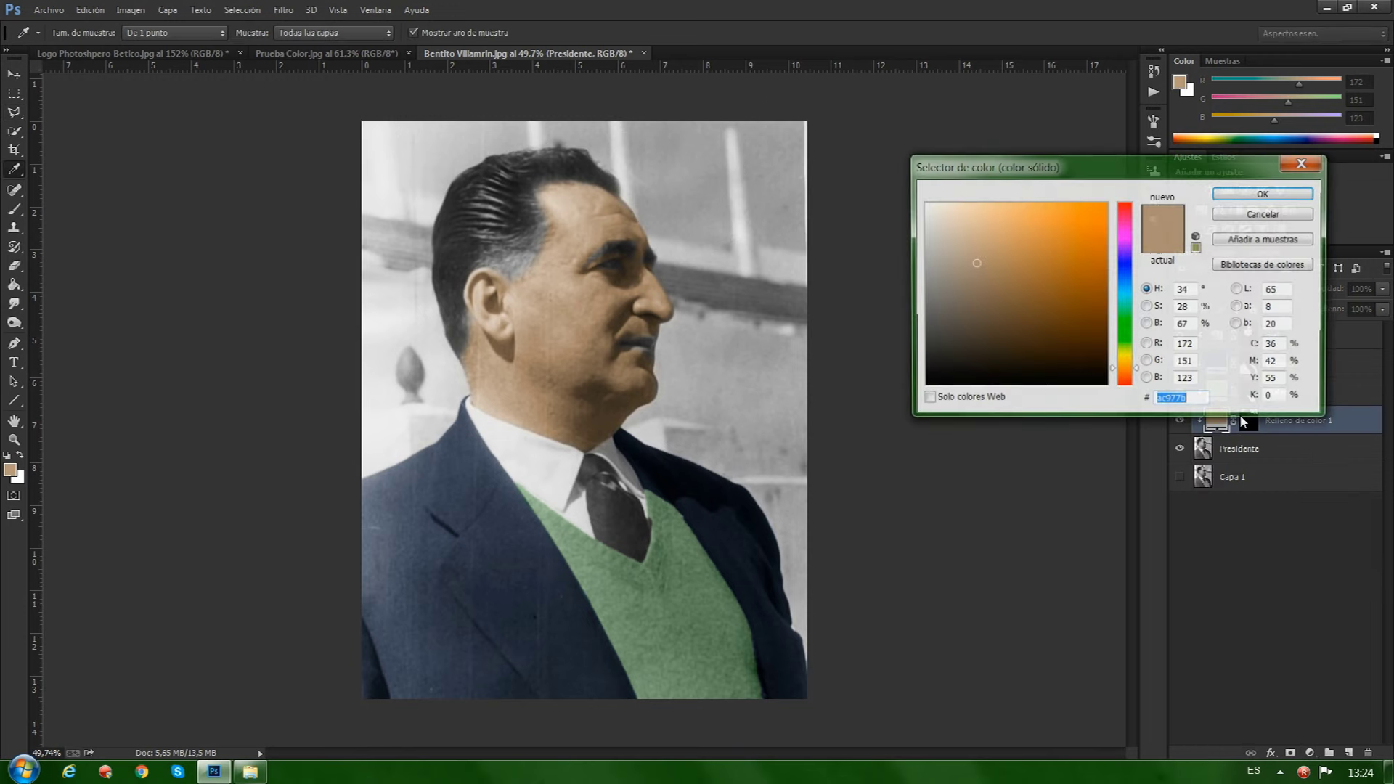
left_click(1130, 299)
left_click(1127, 281)
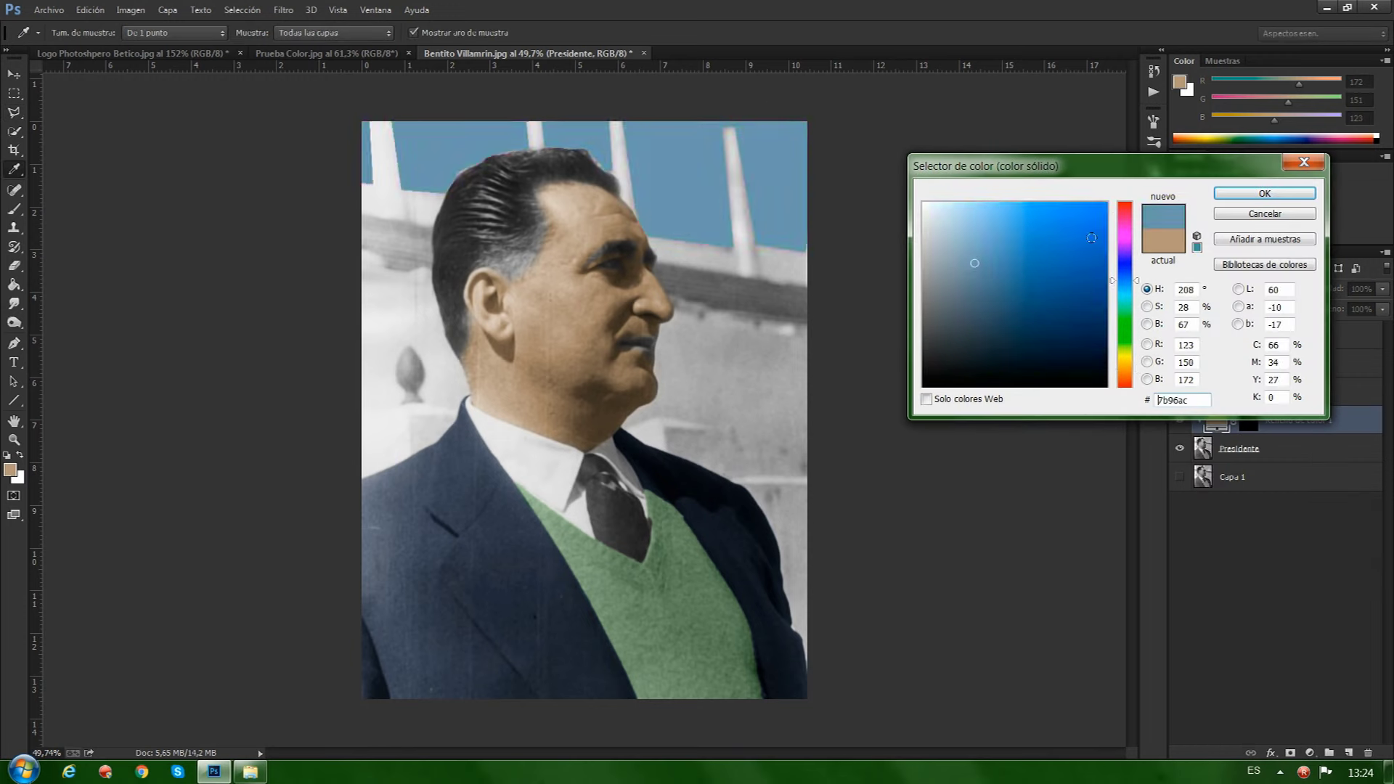
left_click(963, 223)
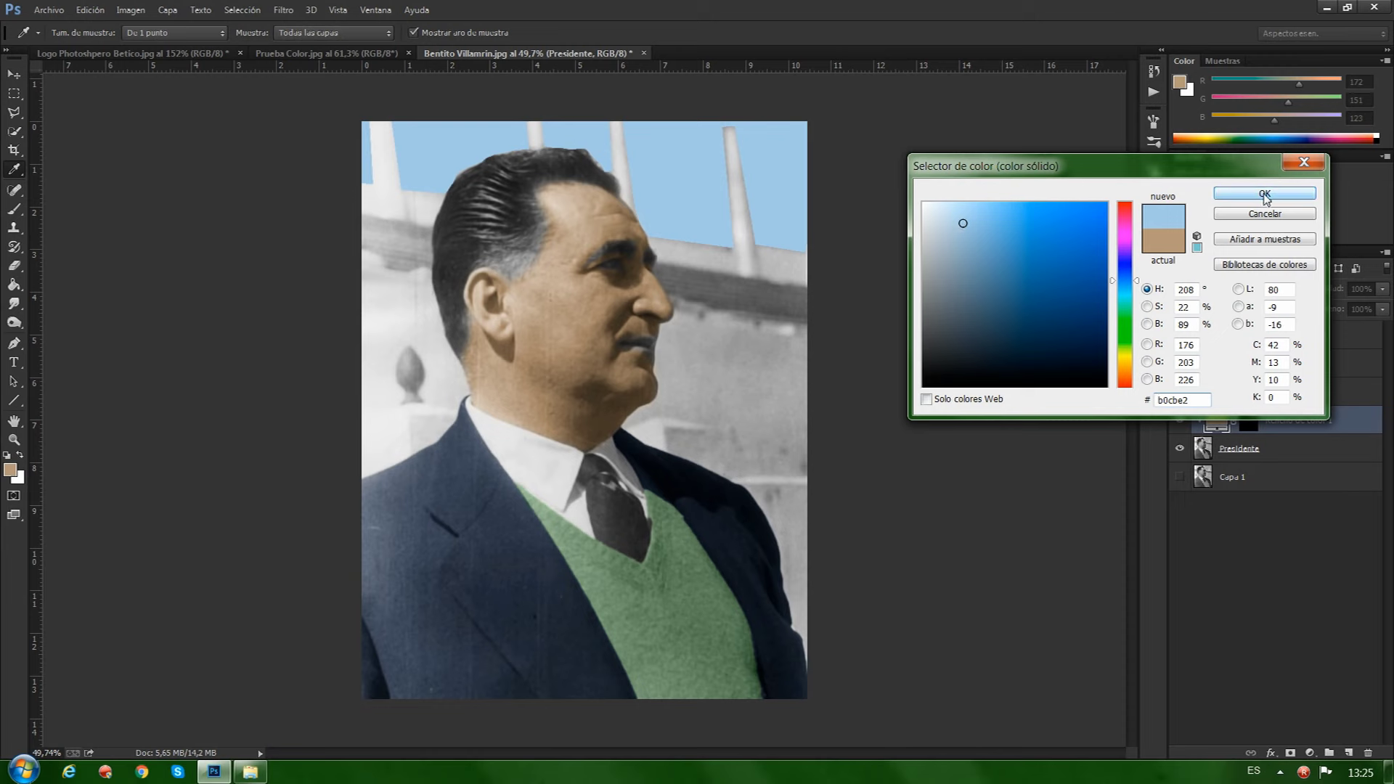
left_click(1265, 193)
- Blend the sky fill as Color at lower opacity, select Presidente, and add a new layer
left_click(1223, 288)
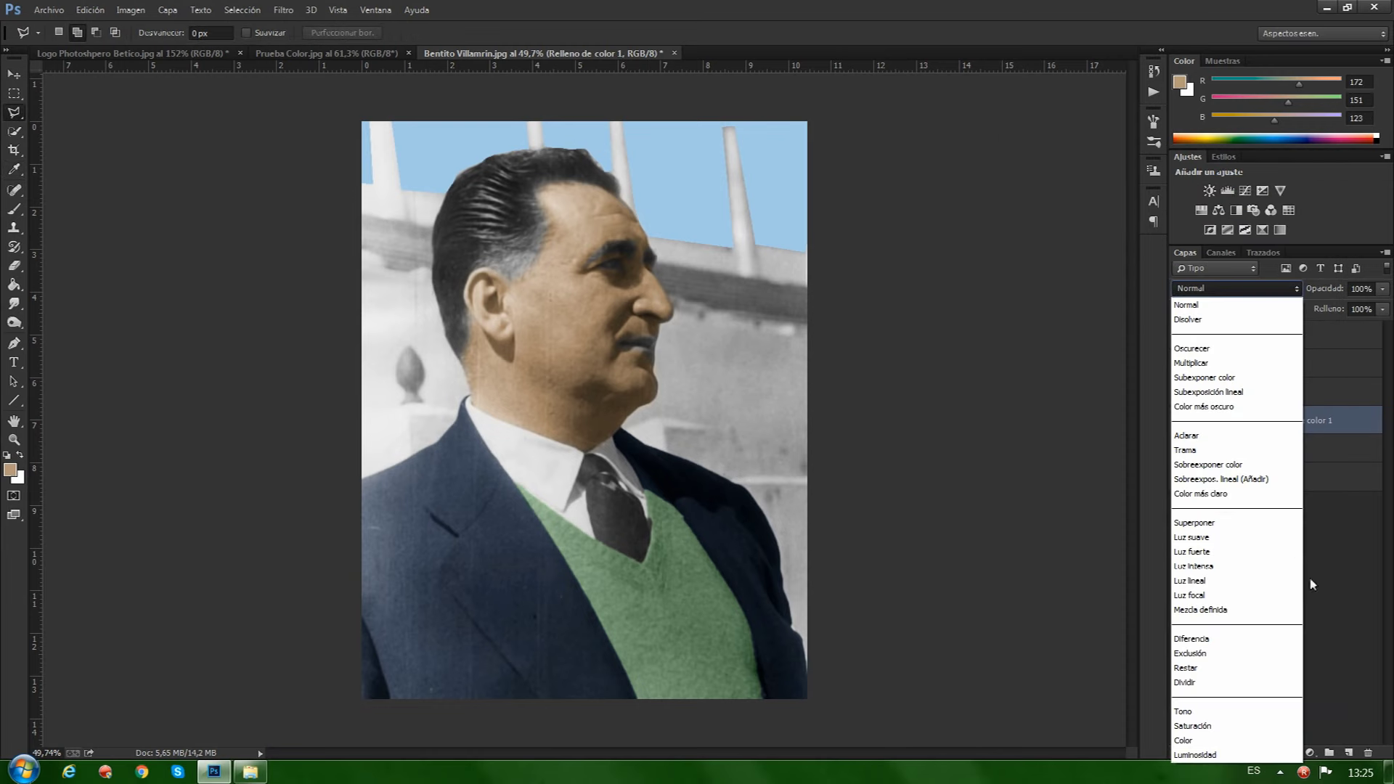
left_click(1212, 741)
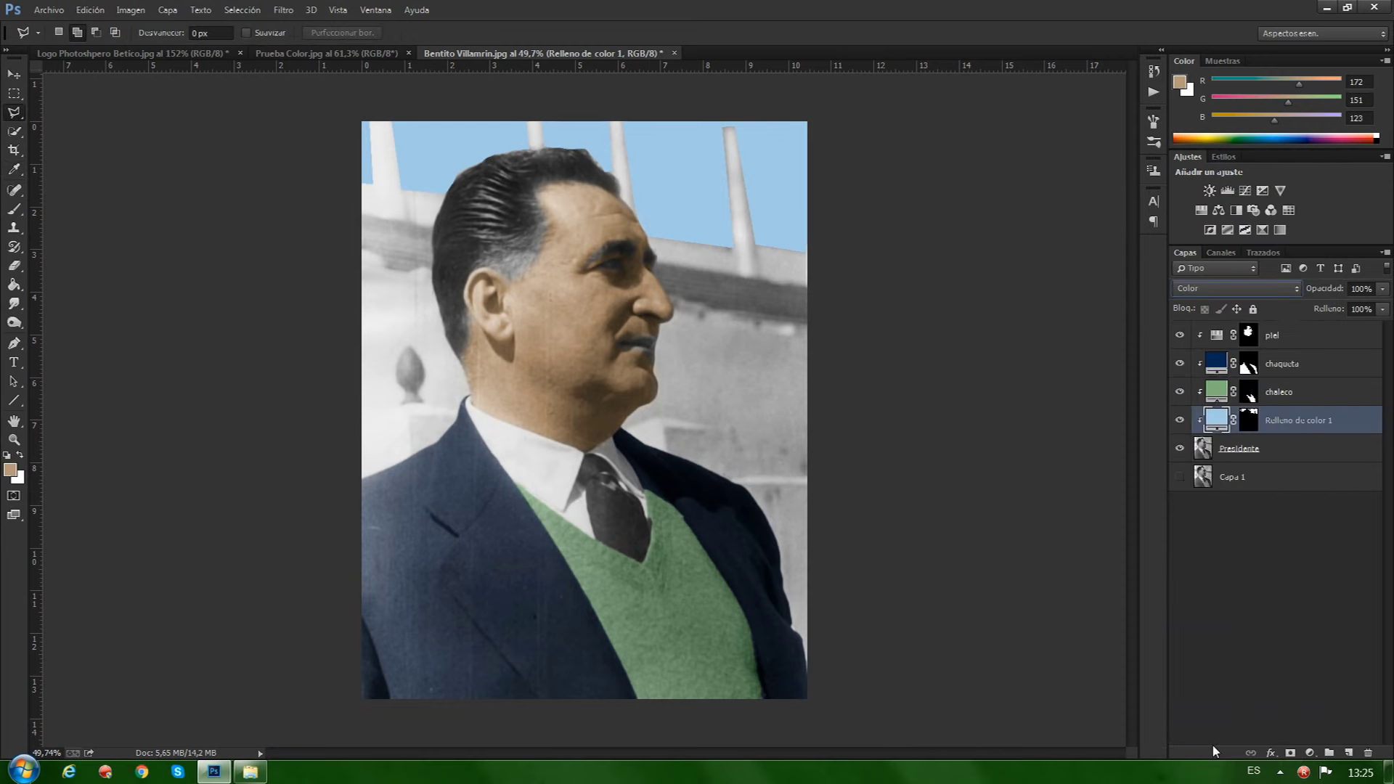
left_click_drag(1311, 293, 1304, 294)
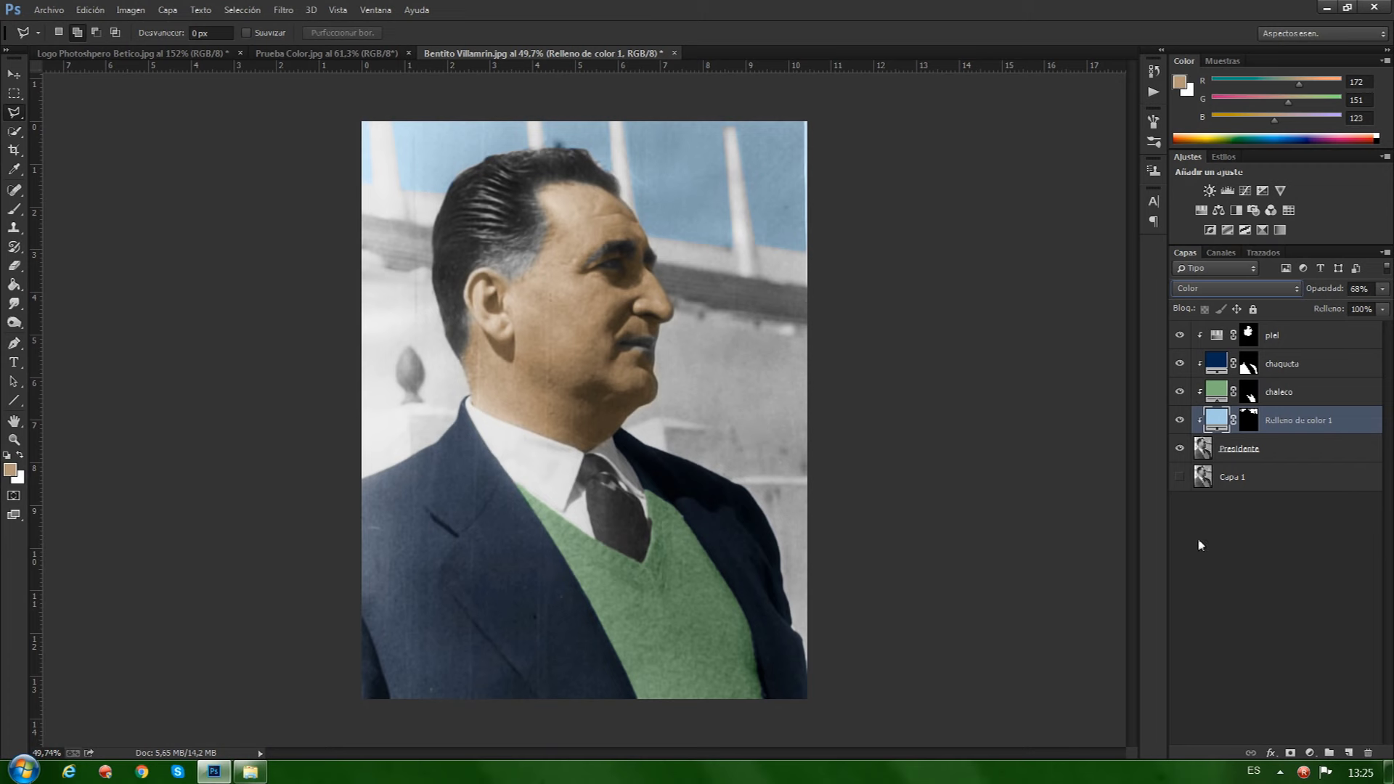
left_click(1249, 451)
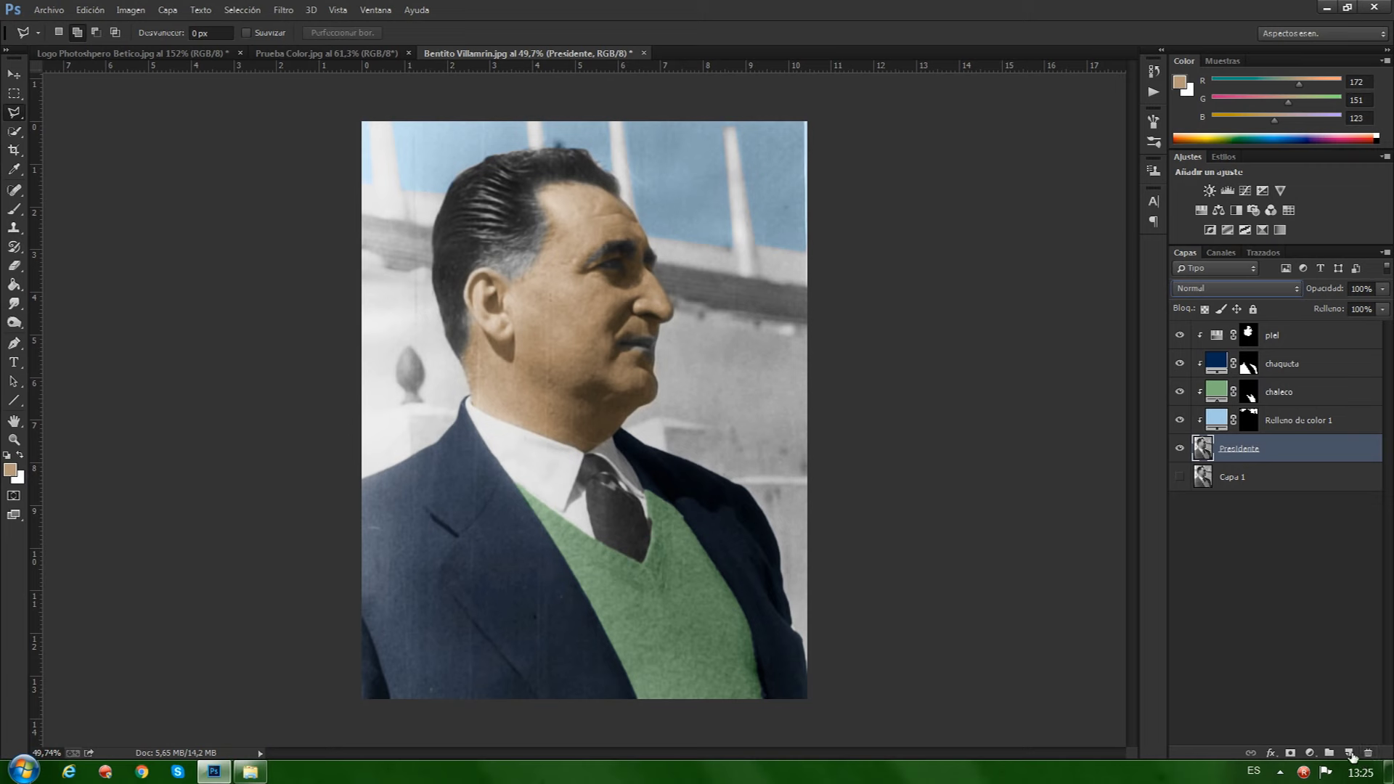
left_click(1351, 755)
- Rename the new layer 'corbata' and set its blend mode to Color
double_click(1245, 448)
type("corbata")
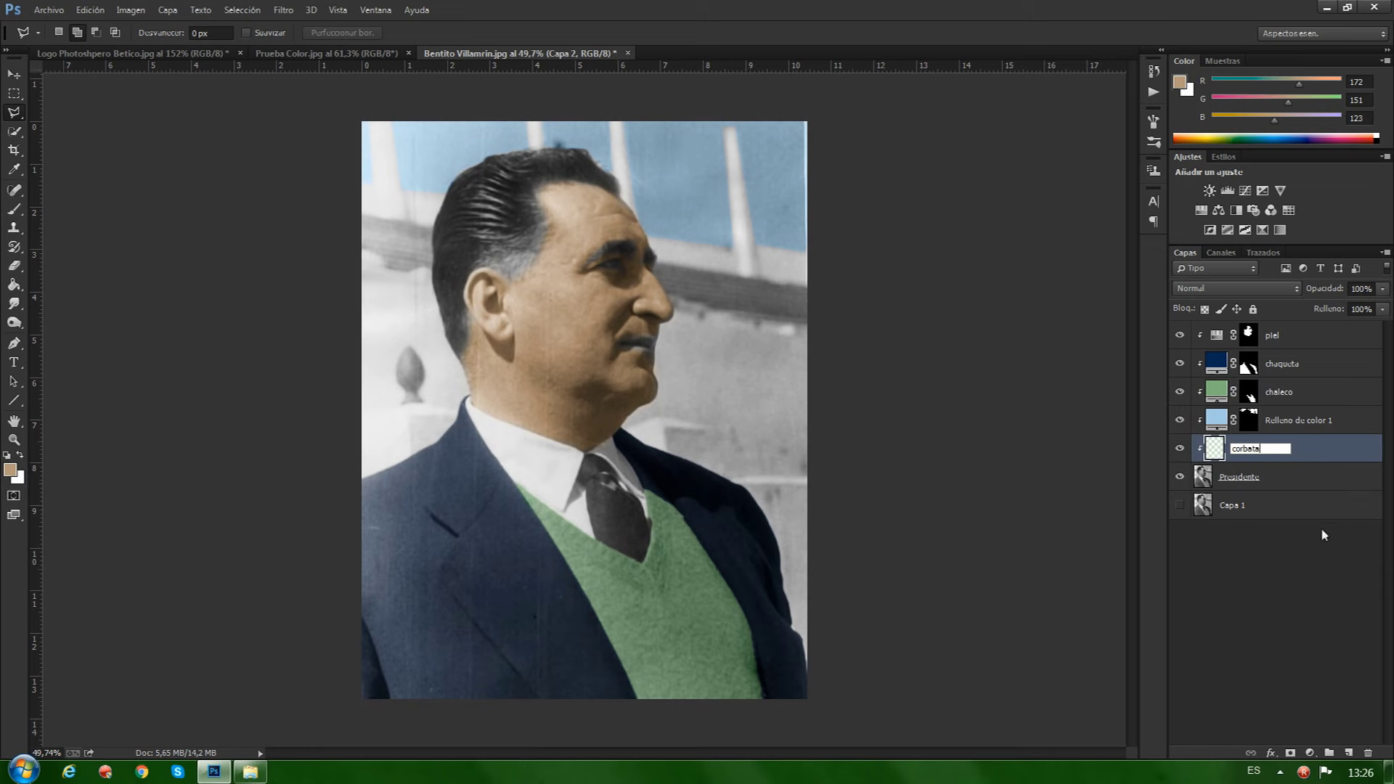
left_click(1296, 621)
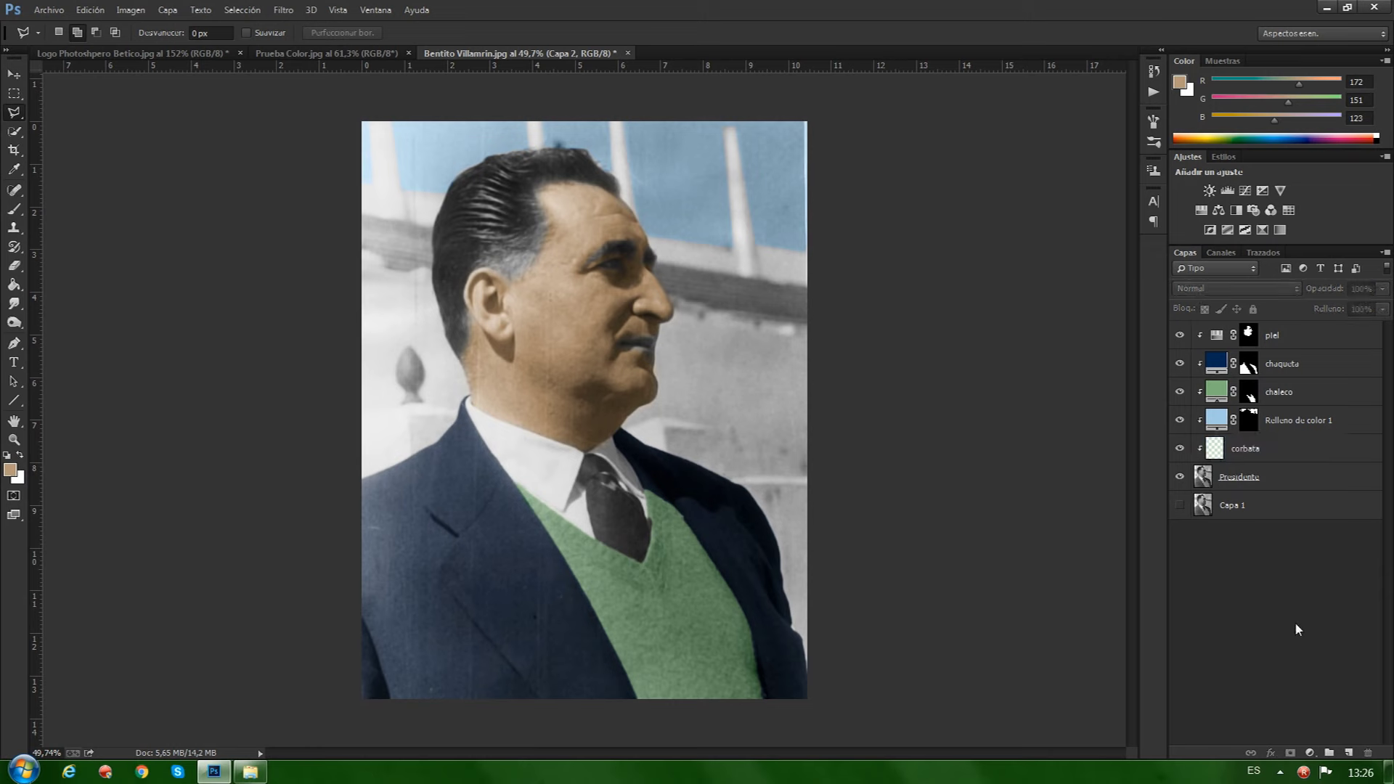
left_click(1239, 458)
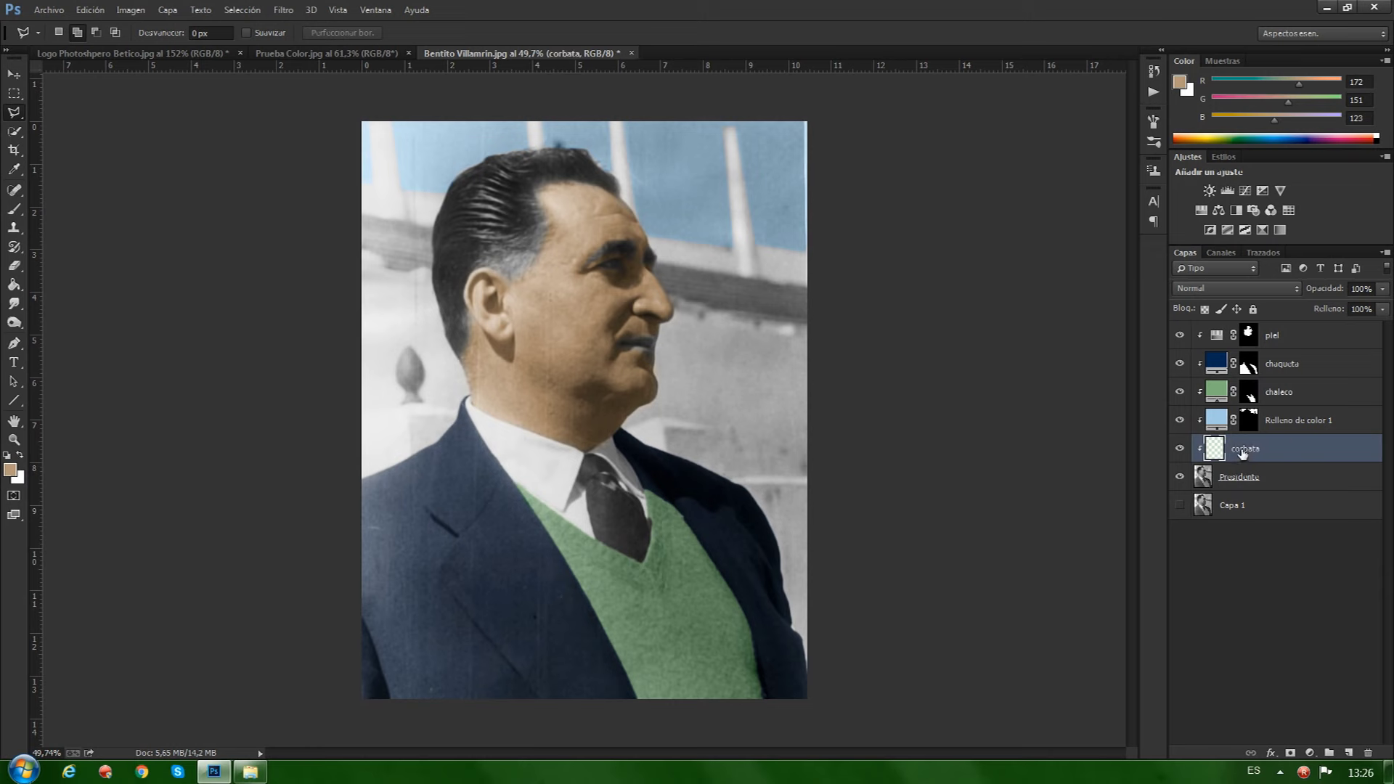
left_click(1223, 289)
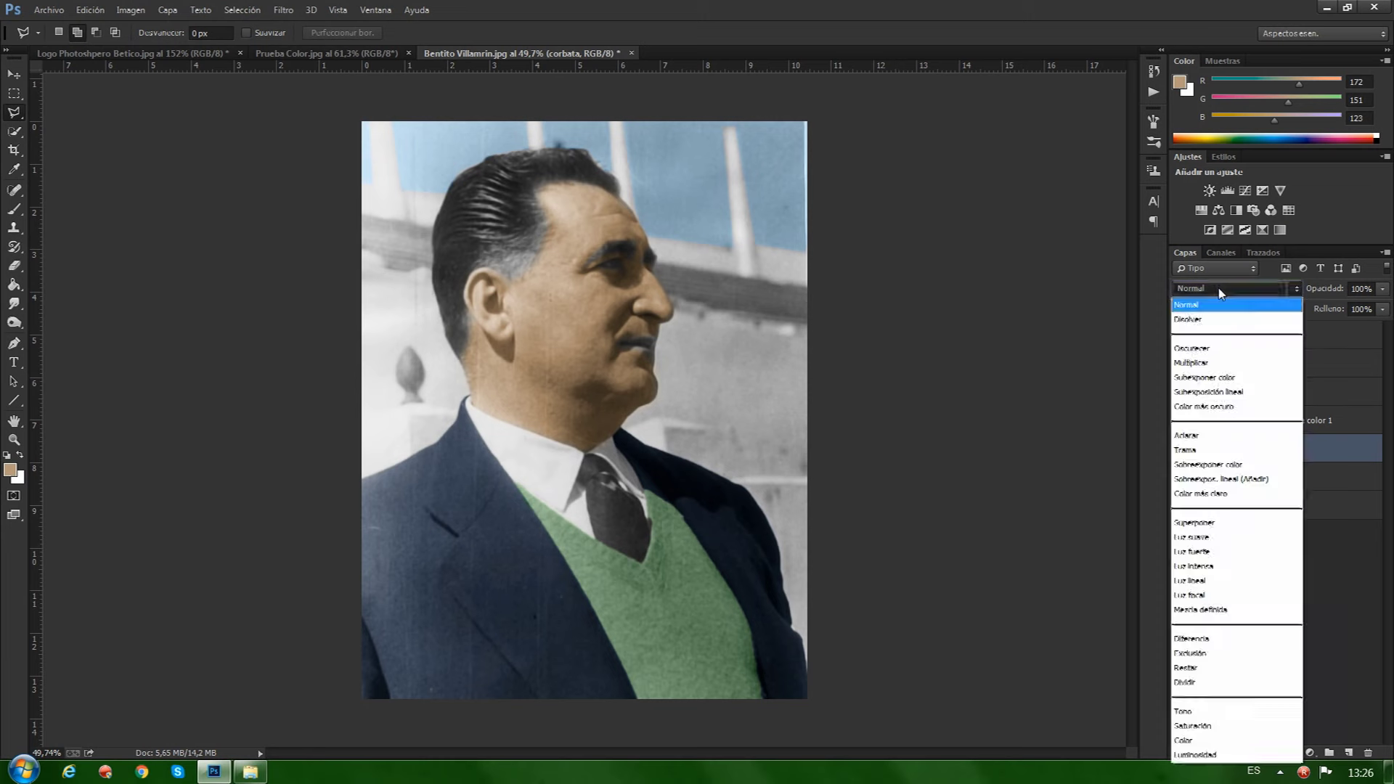
left_click(1184, 741)
- Set the foreground painting colour to dark green
left_click(9, 471)
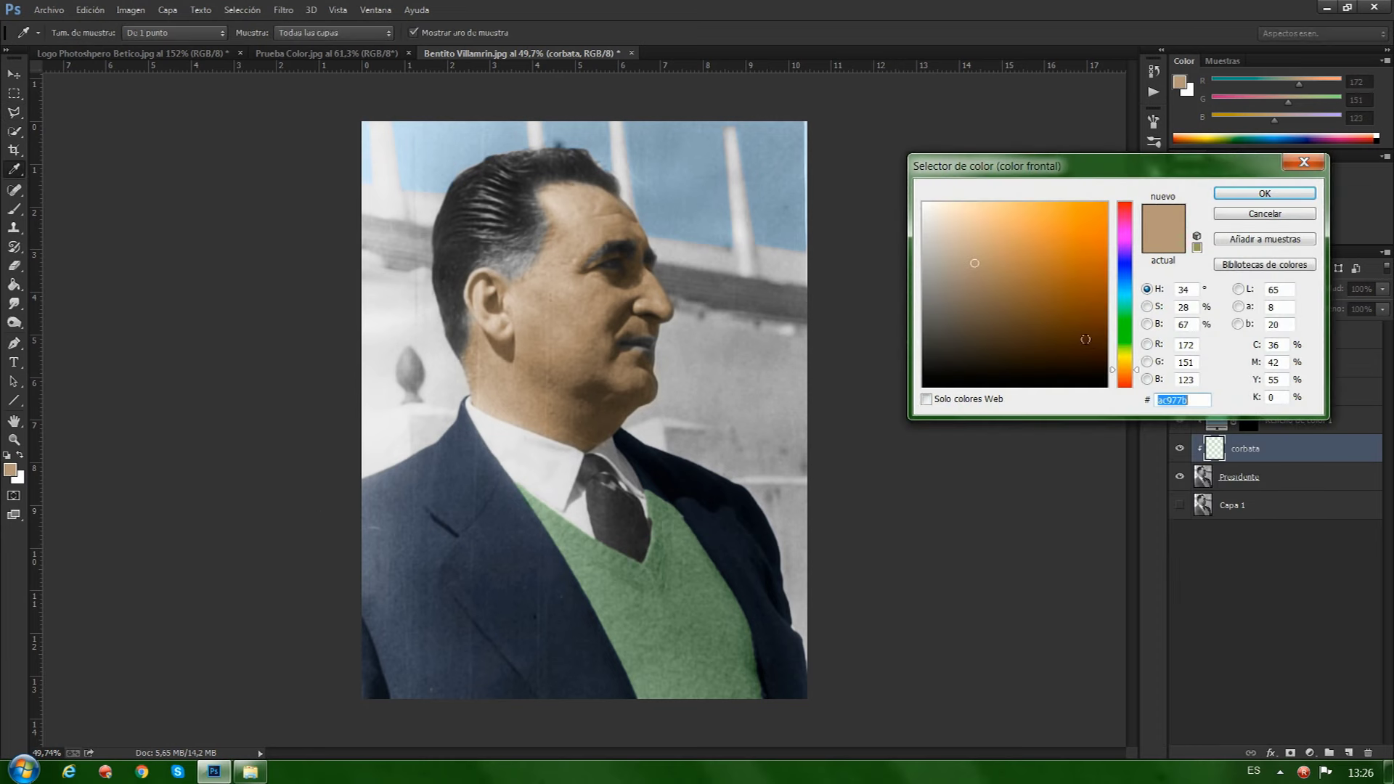
left_click(1128, 336)
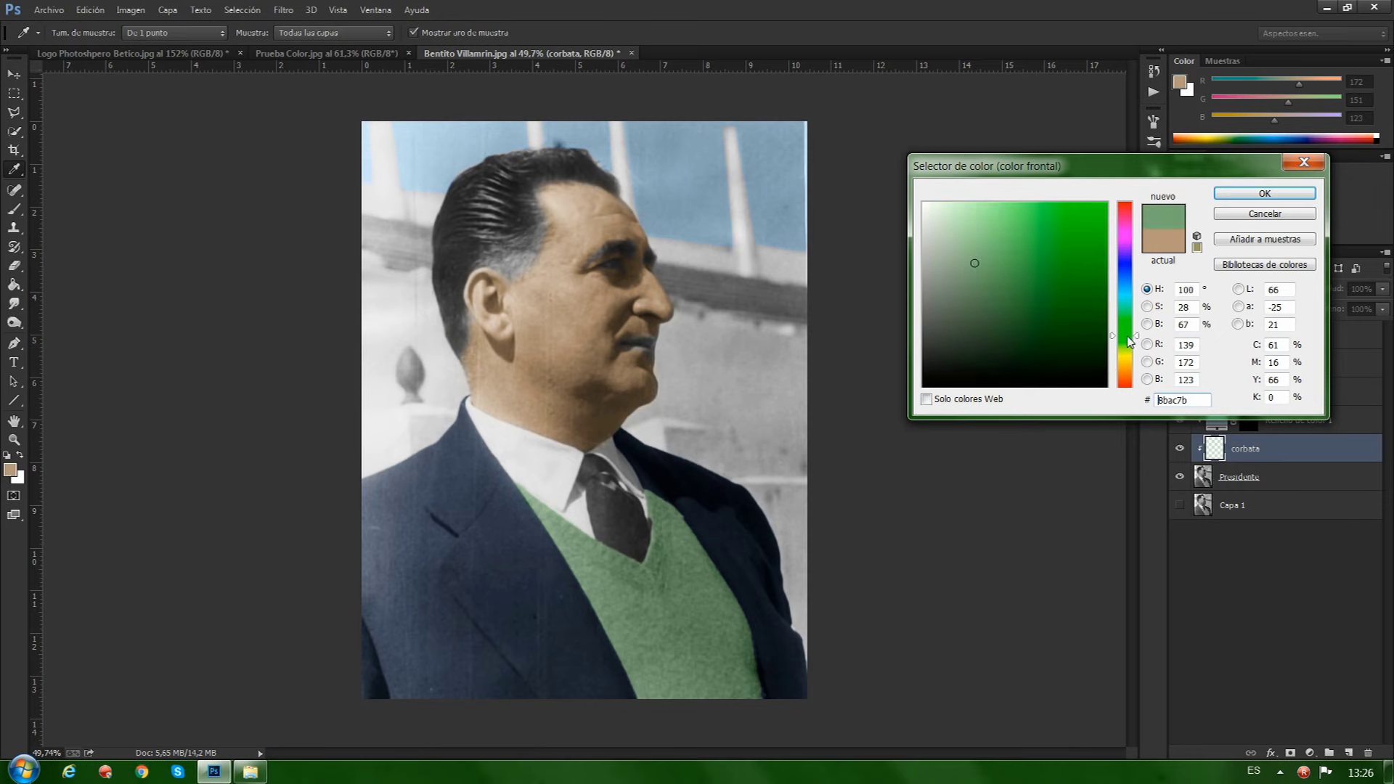
left_click(1072, 319)
left_click(1265, 193)
- Paint the tie dark green with the Brush on the corbata layer
key("l")
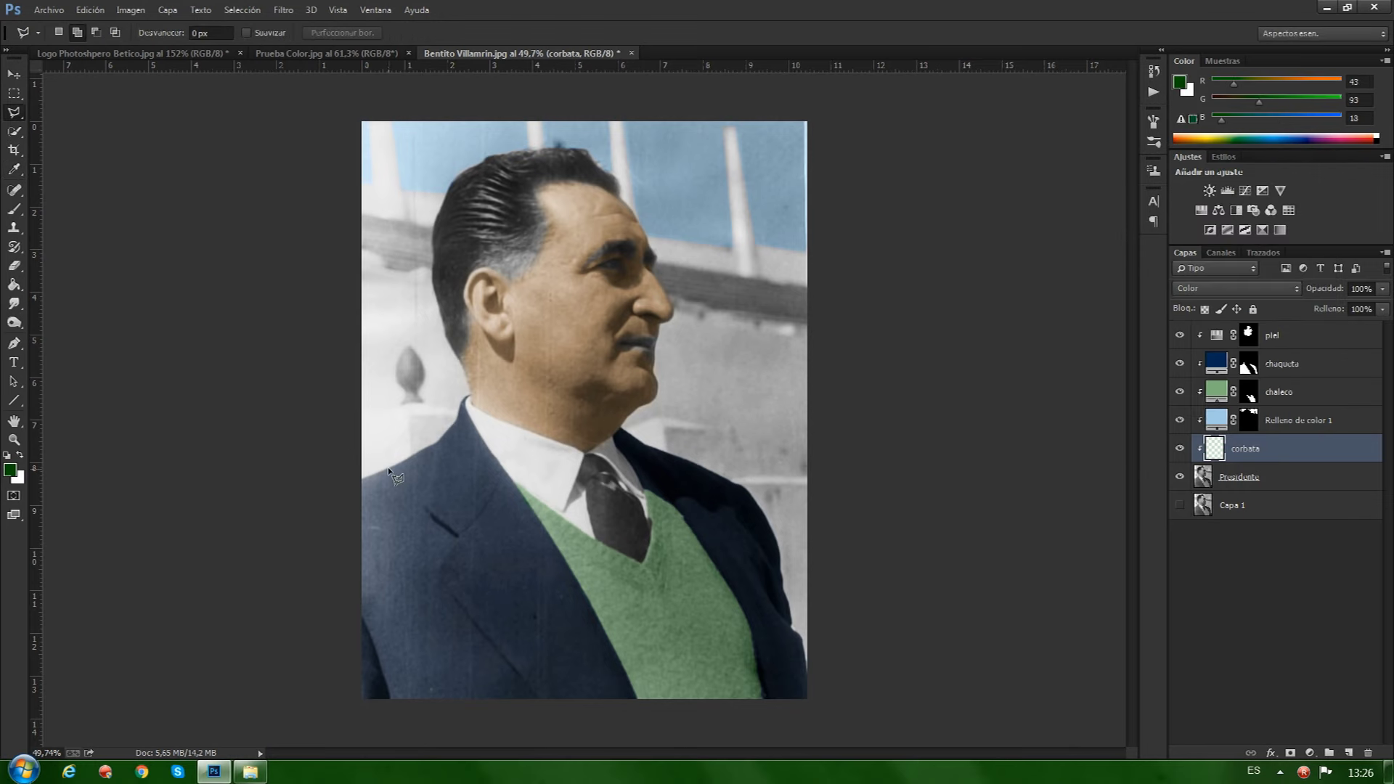
scroll(392, 476, "up", 3)
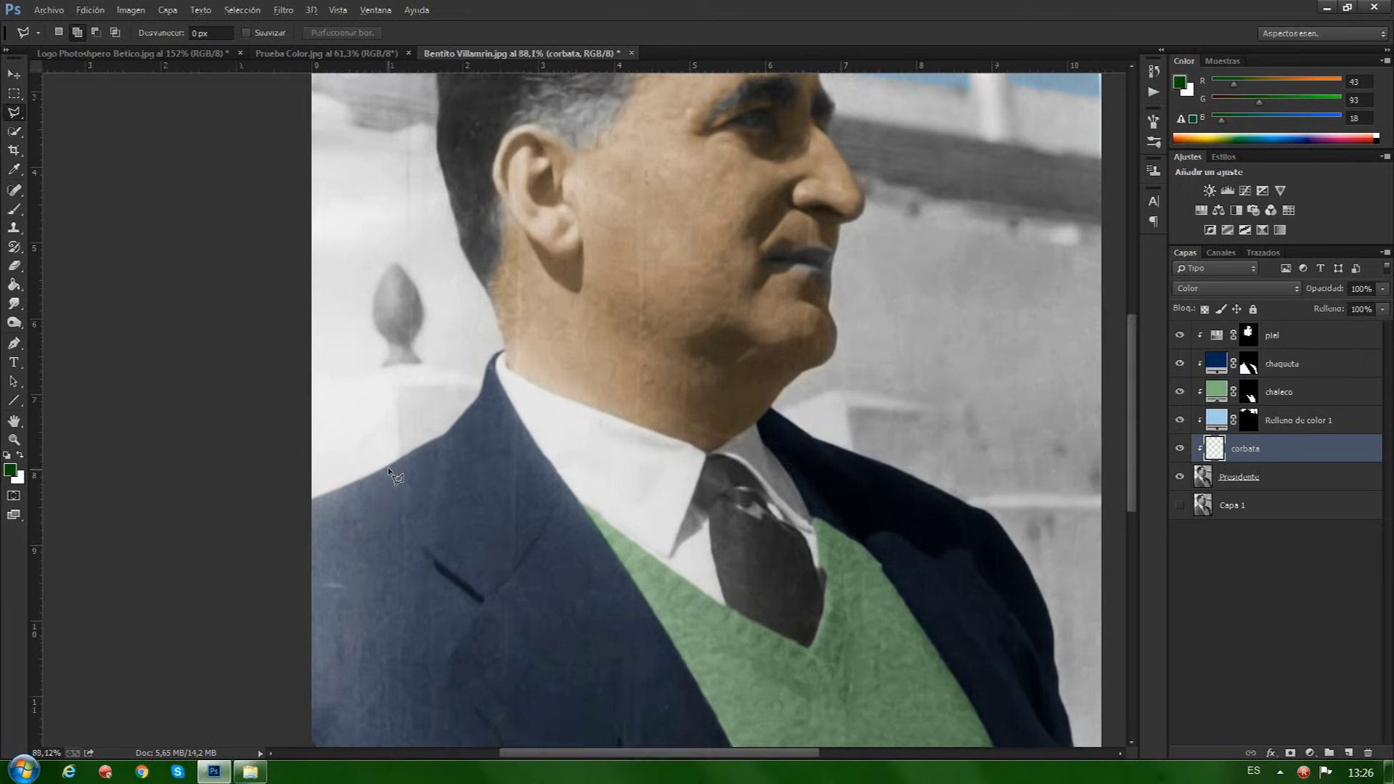
left_click_drag(736, 757, 787, 759)
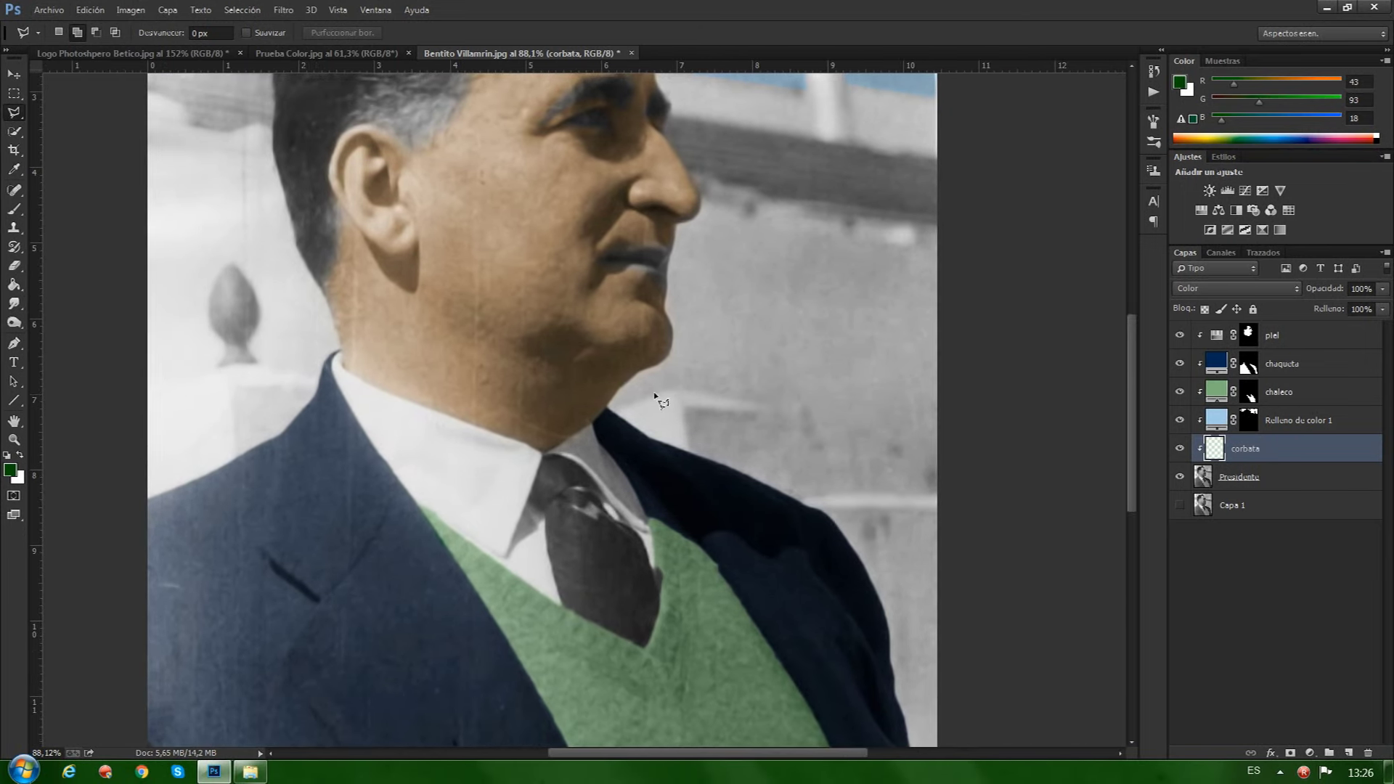
left_click(14, 209)
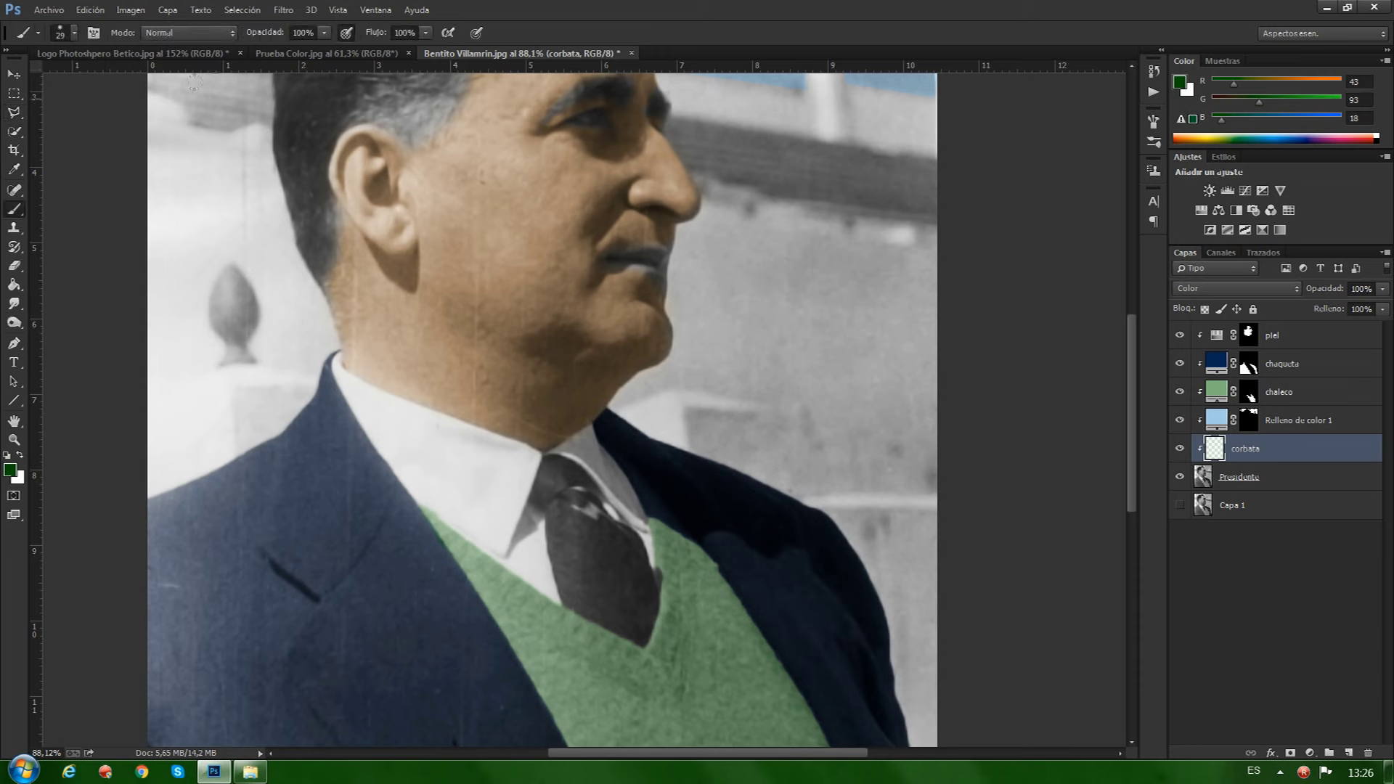
right_click(740, 507)
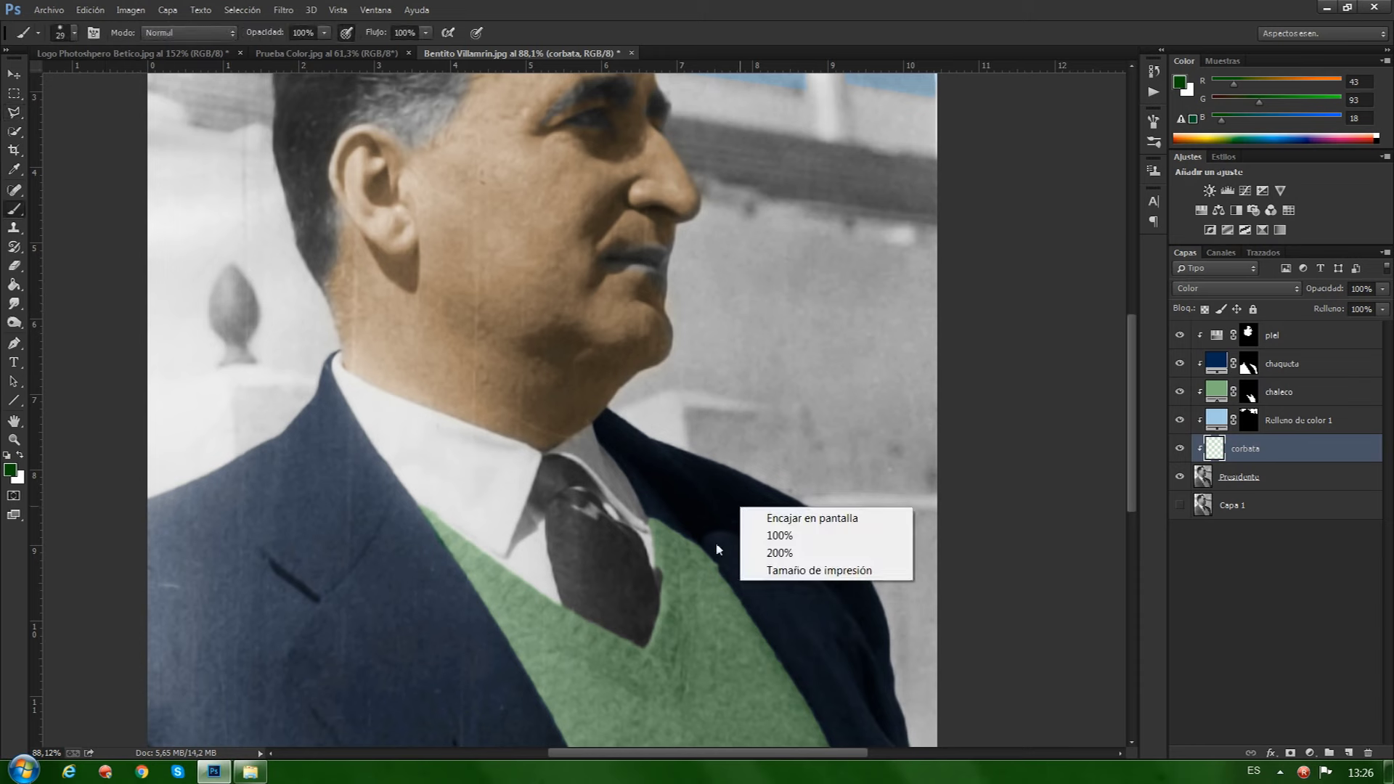
key("alt")
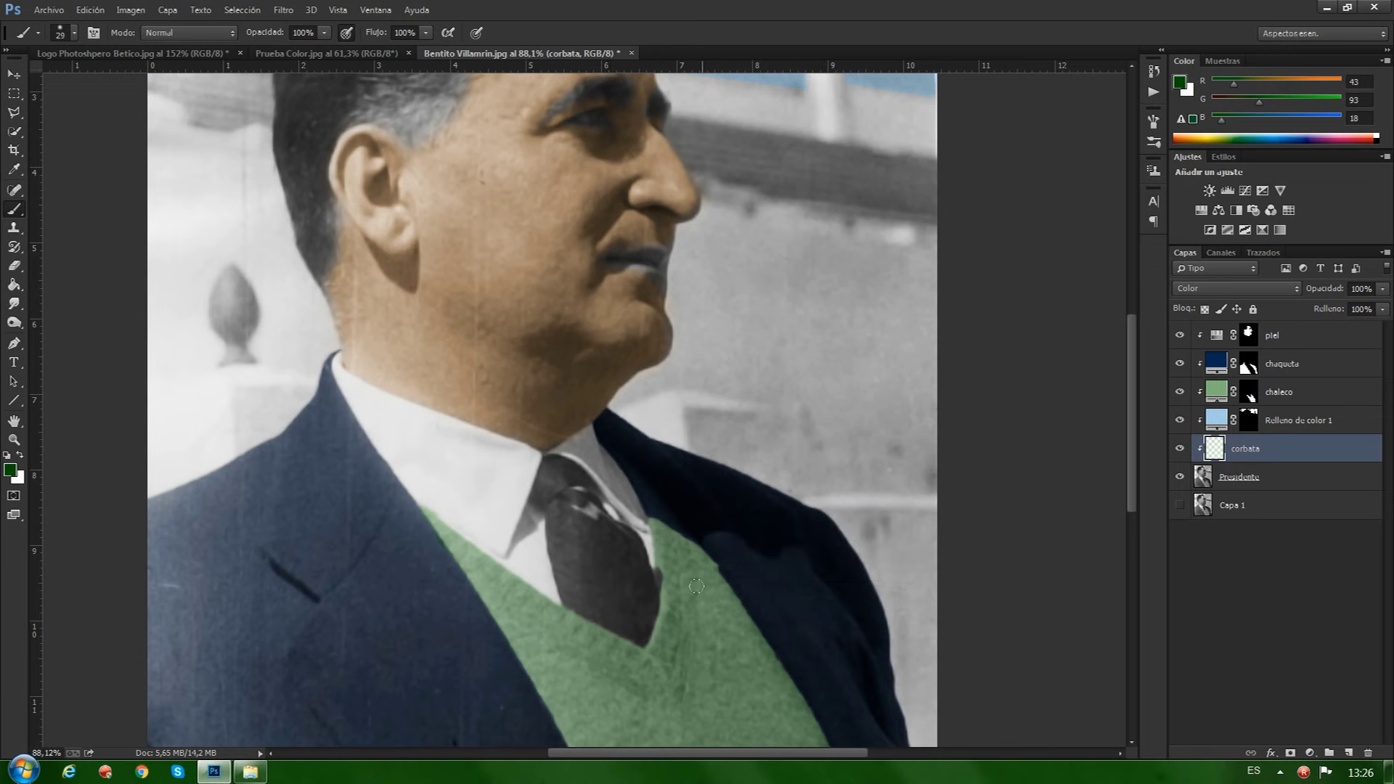
mouse_move(607, 570)
left_mouse_down()
mouse_move(555, 481)
mouse_move(542, 493)
mouse_move(568, 596)
mouse_move(645, 636)
mouse_move(642, 562)
mouse_move(645, 579)
mouse_move(570, 486)
mouse_move(584, 519)
mouse_move(571, 552)
mouse_move(573, 495)
mouse_move(578, 558)
mouse_move(601, 603)
mouse_move(638, 614)
mouse_move(614, 552)
mouse_move(634, 604)
left_mouse_up()
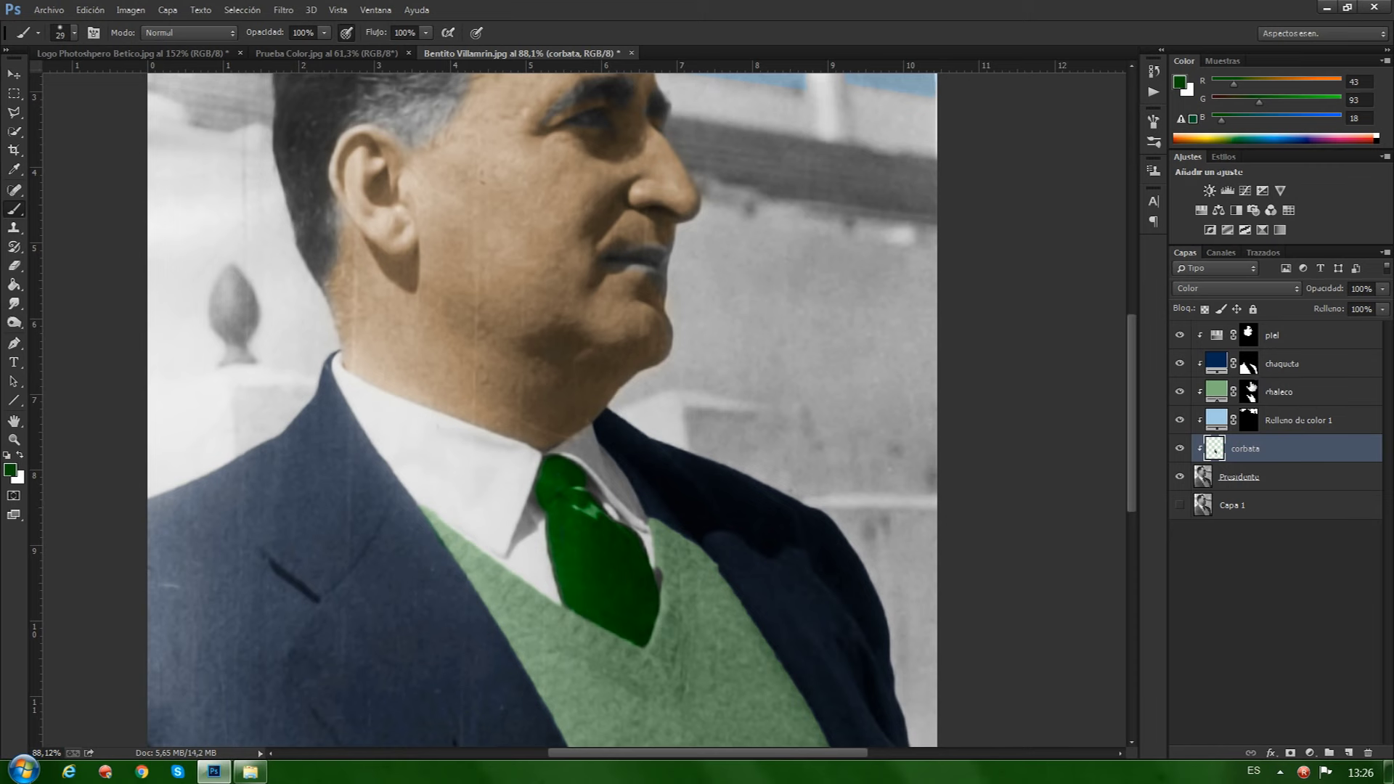
- Lower corbata's opacity to 64%, select Presidente, and add a new empty layer
left_click_drag(1326, 295, 1302, 299)
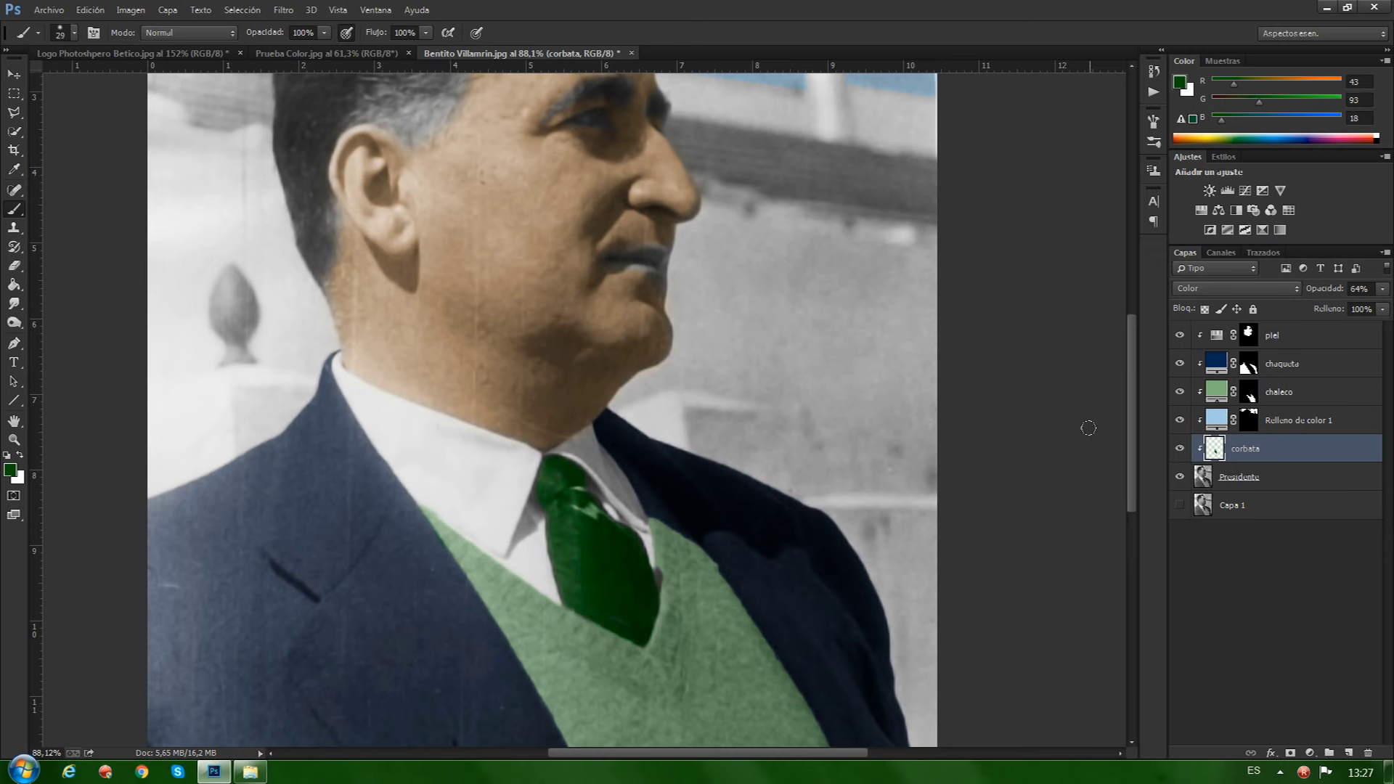
left_click_drag(1134, 399, 1135, 355)
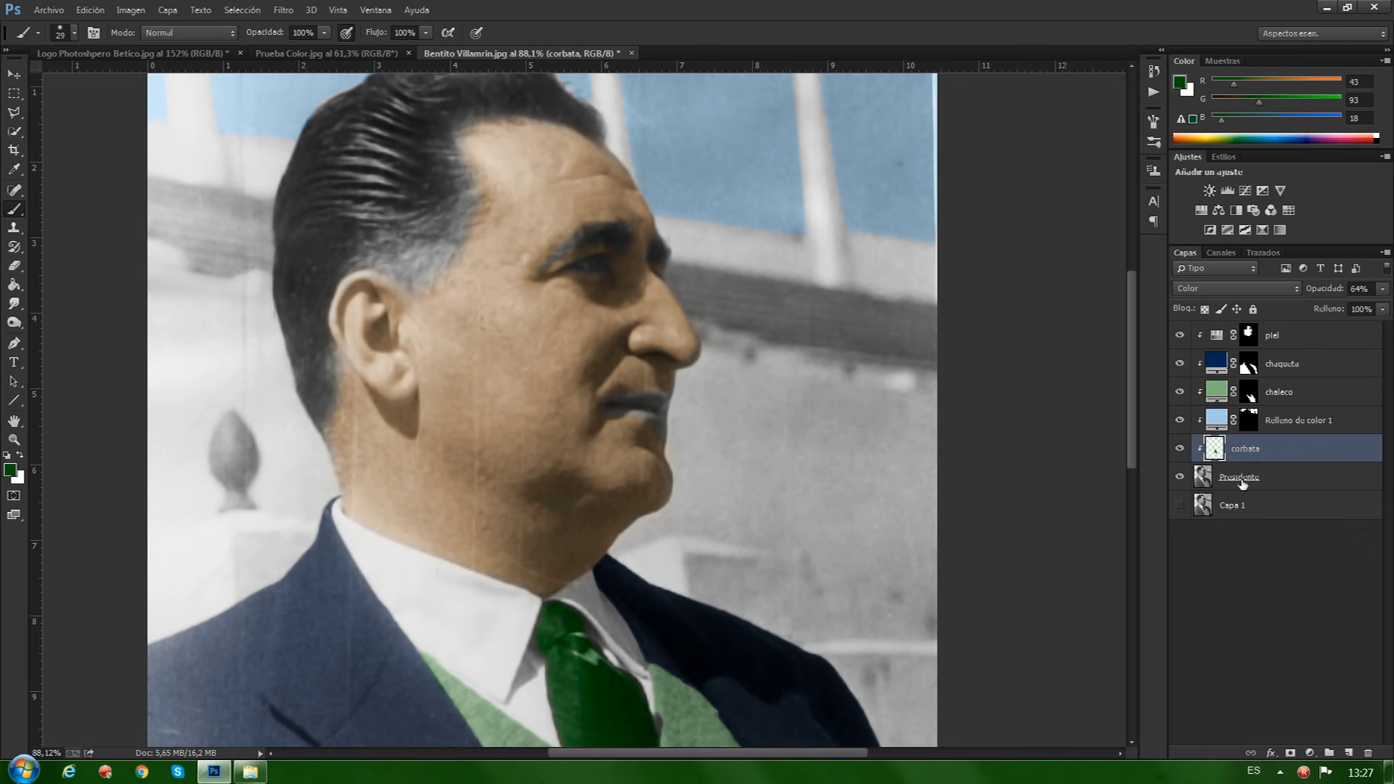
left_click(1242, 479)
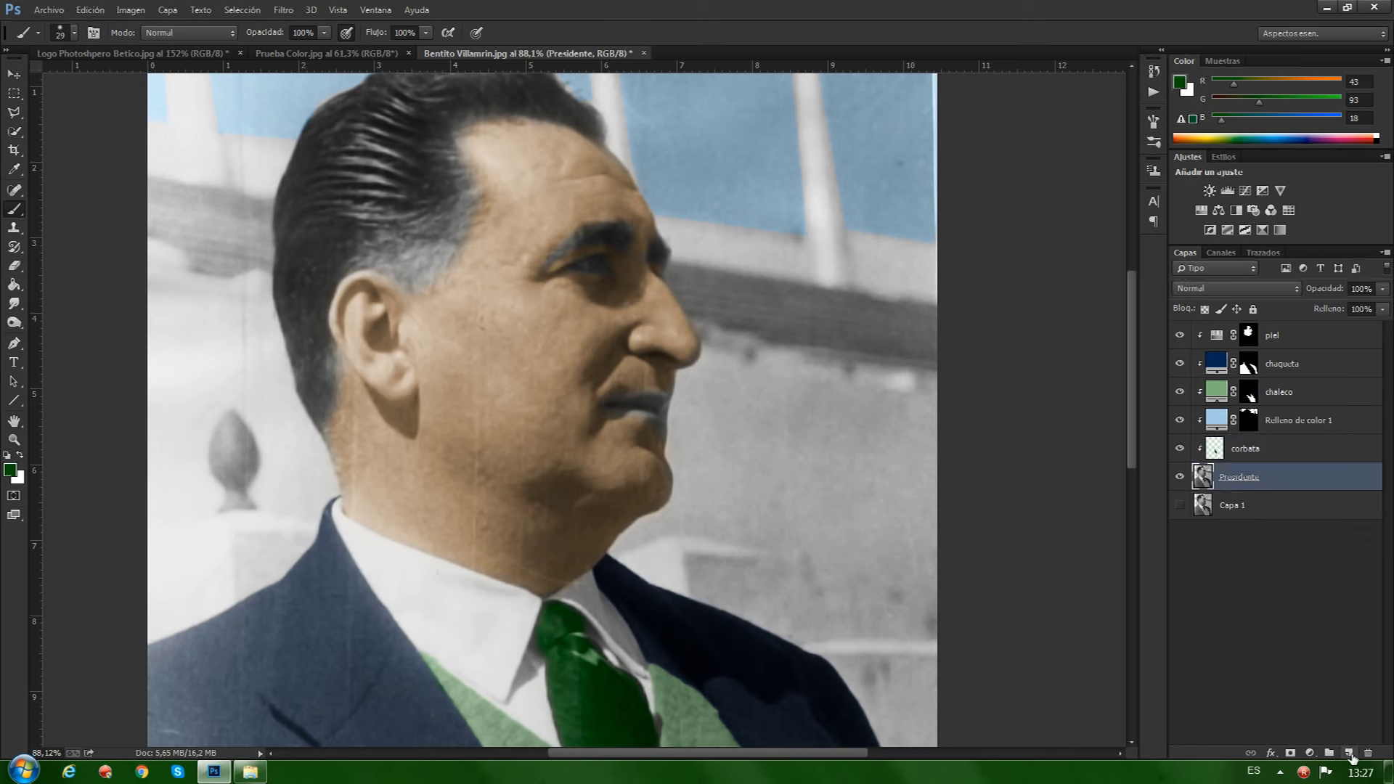
left_click(1349, 754)
- Rename the new layer 'labios' and set its blend mode to Color
double_click(1244, 477)
key("BackSpace")
type("labios")
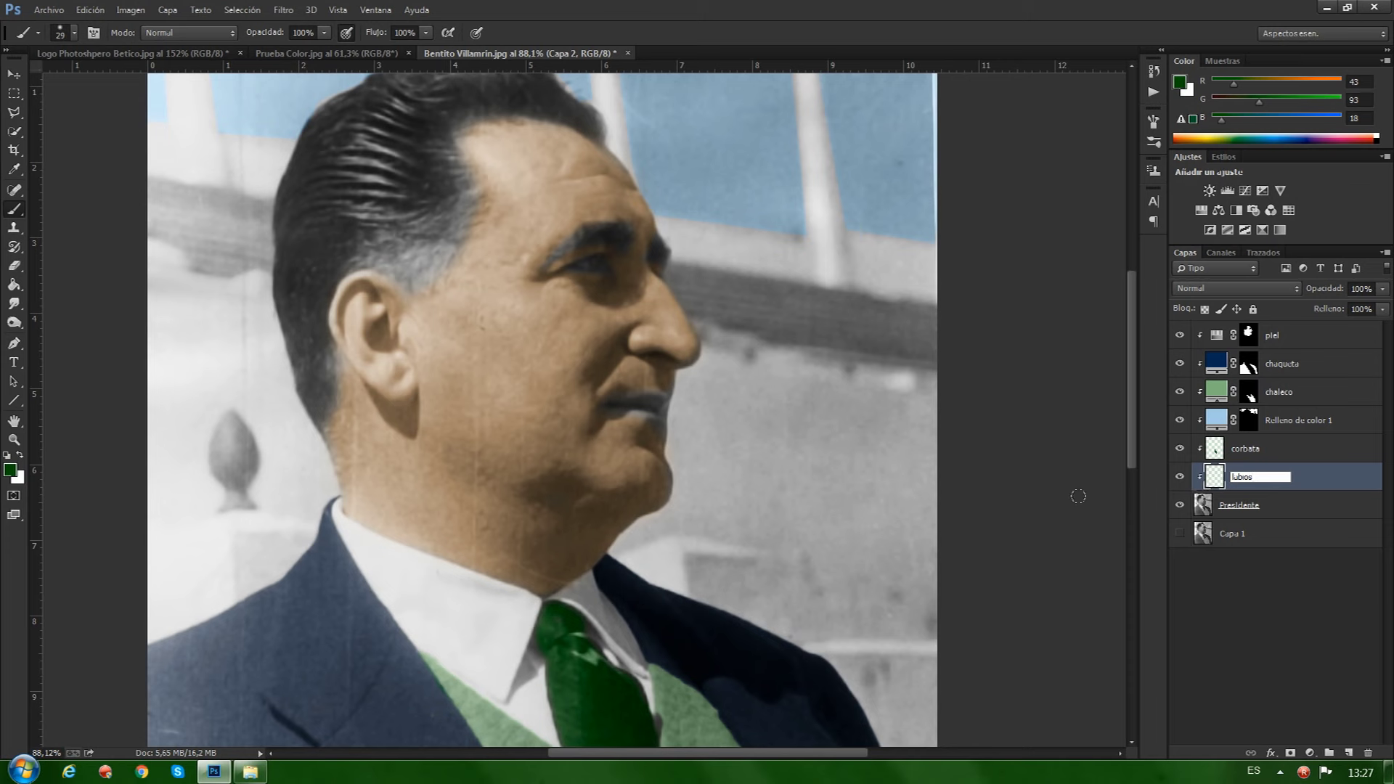
key("Return")
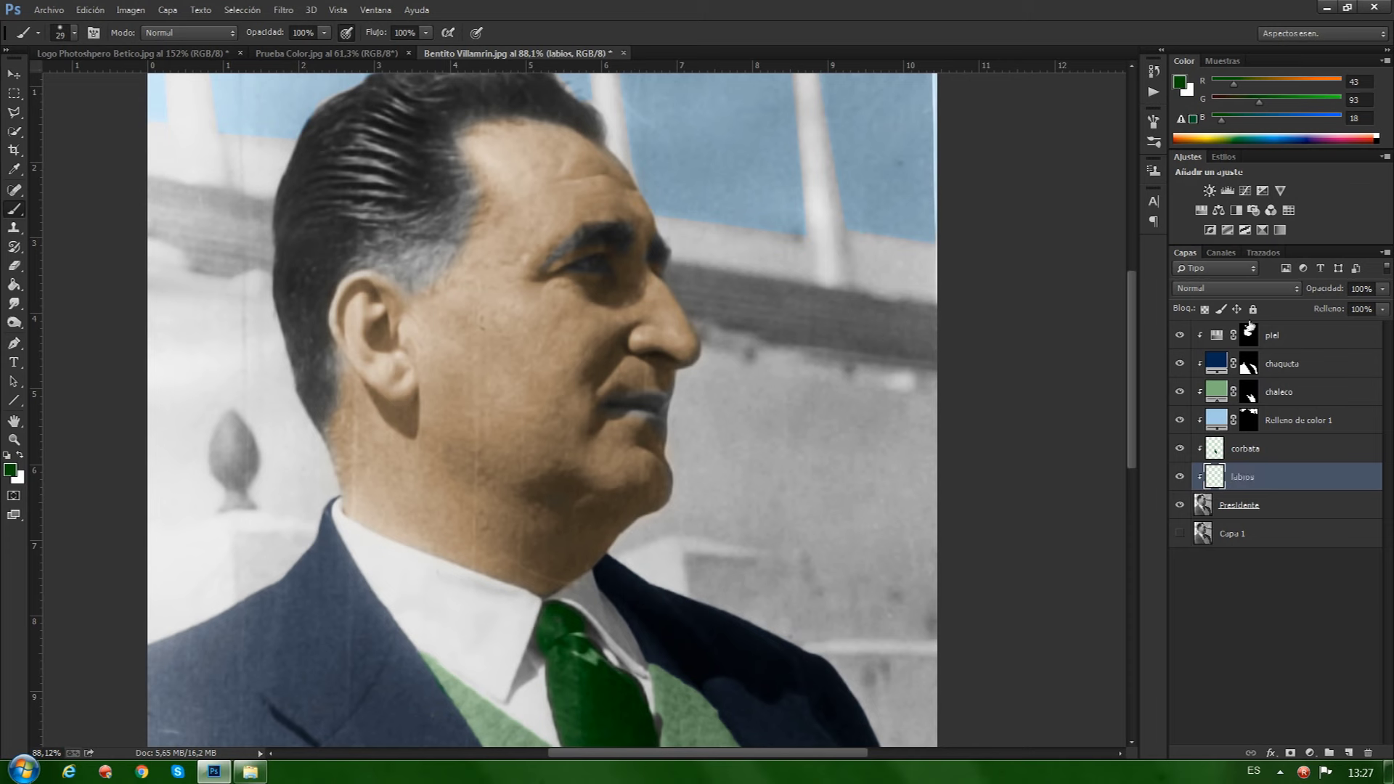
left_click(1215, 288)
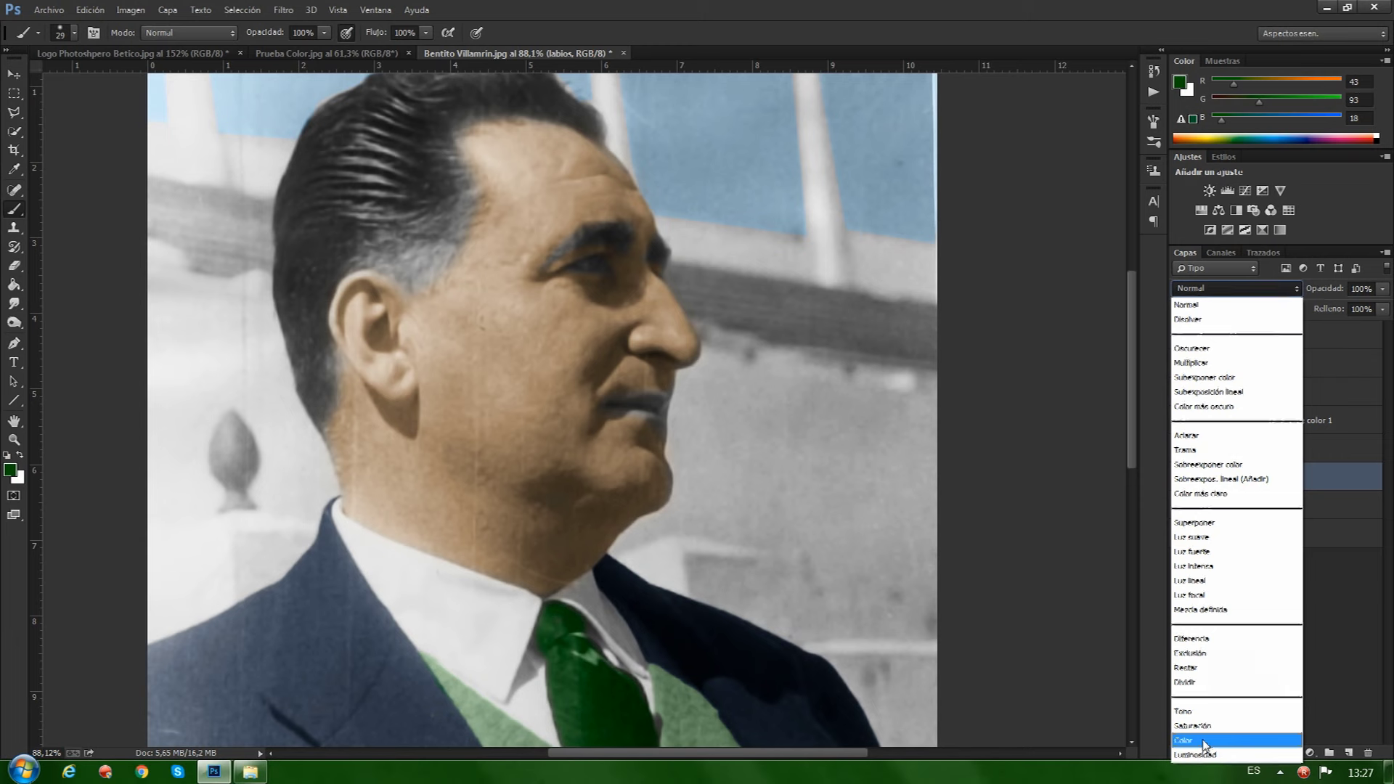
left_click(1206, 742)
- Set the foreground painting colour to a light orange-brown
left_click(11, 472)
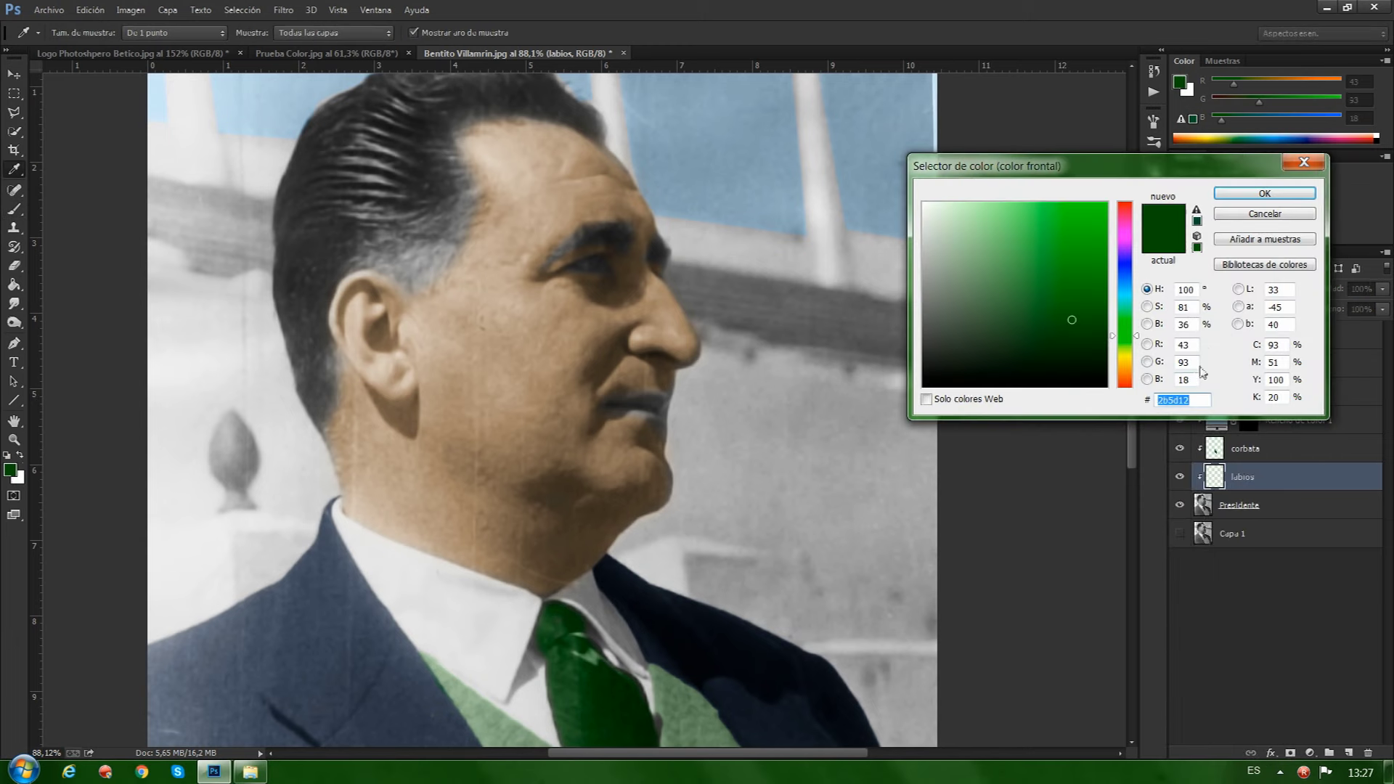
left_click(1125, 371)
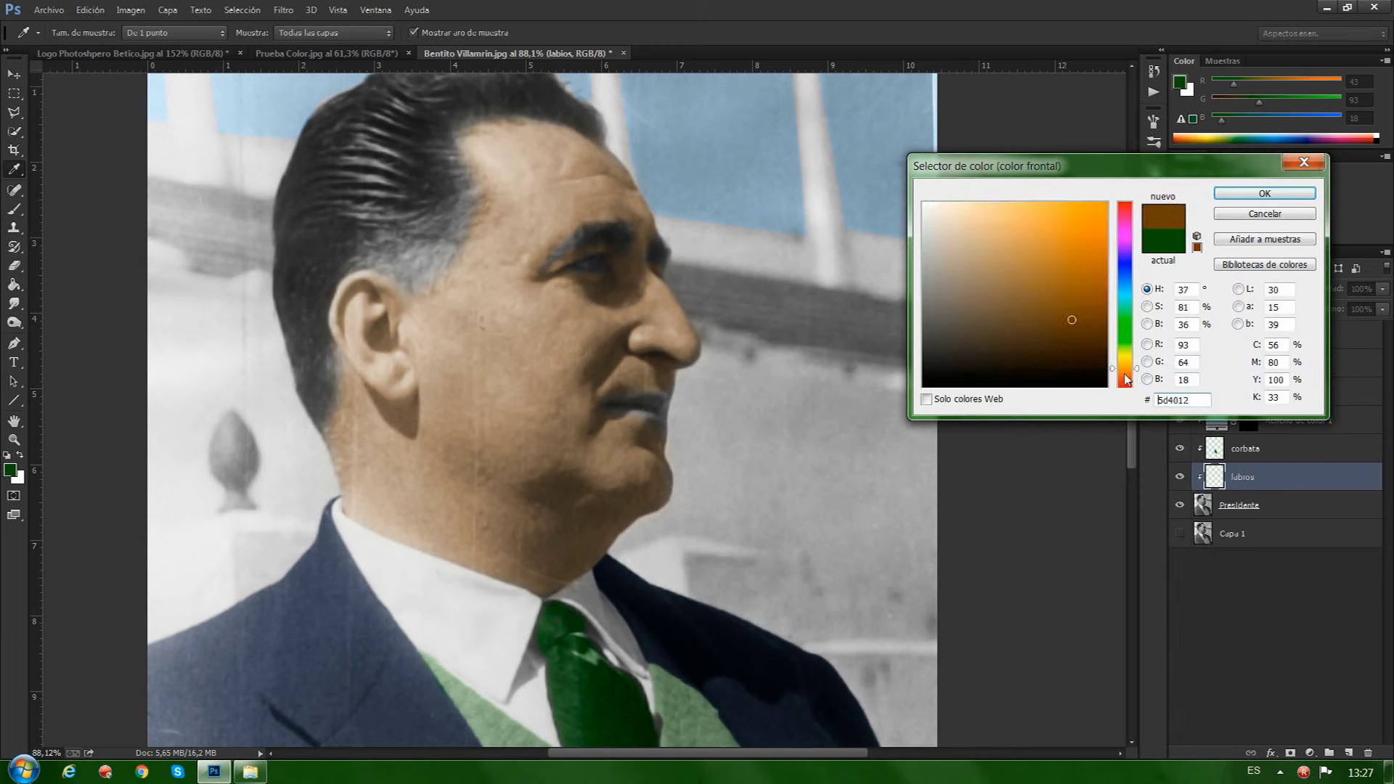
left_click(1124, 374)
left_click(1012, 243)
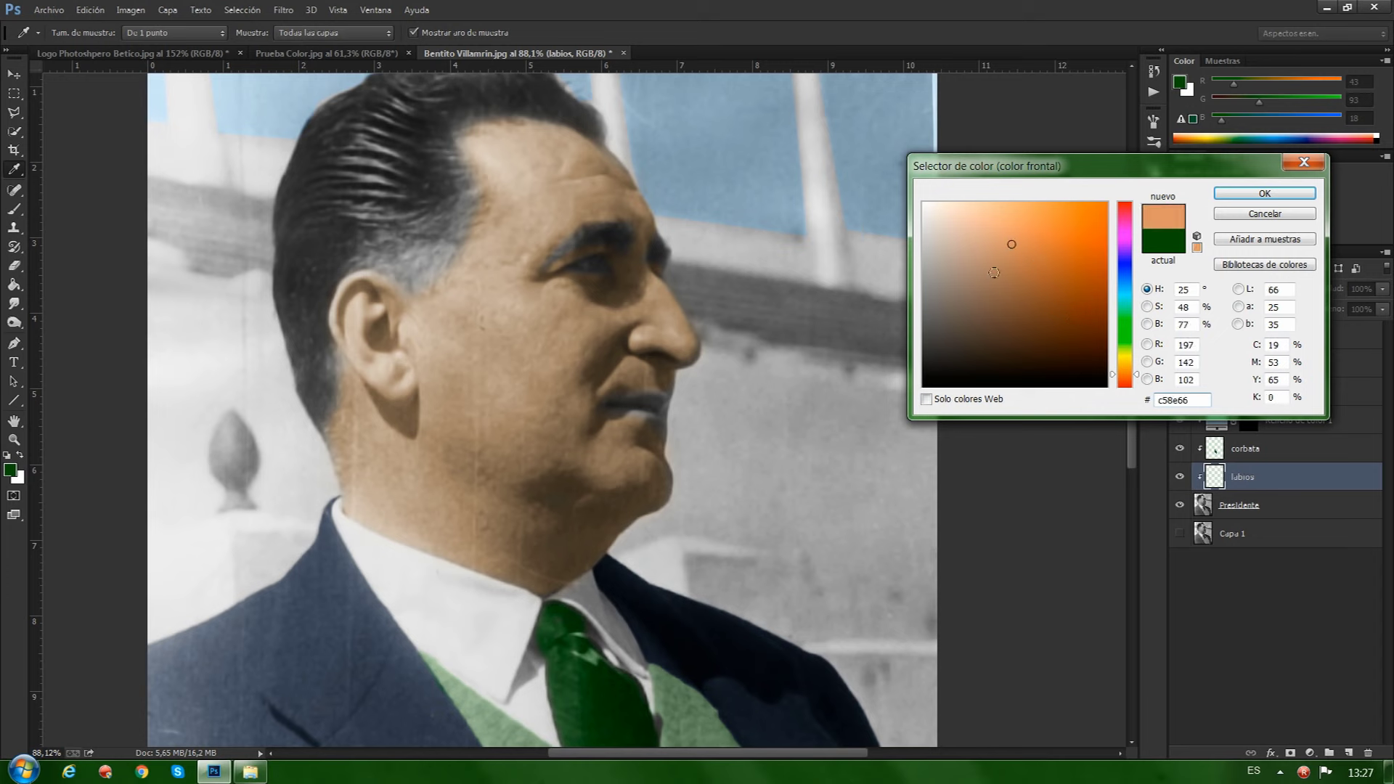
left_click(1265, 193)
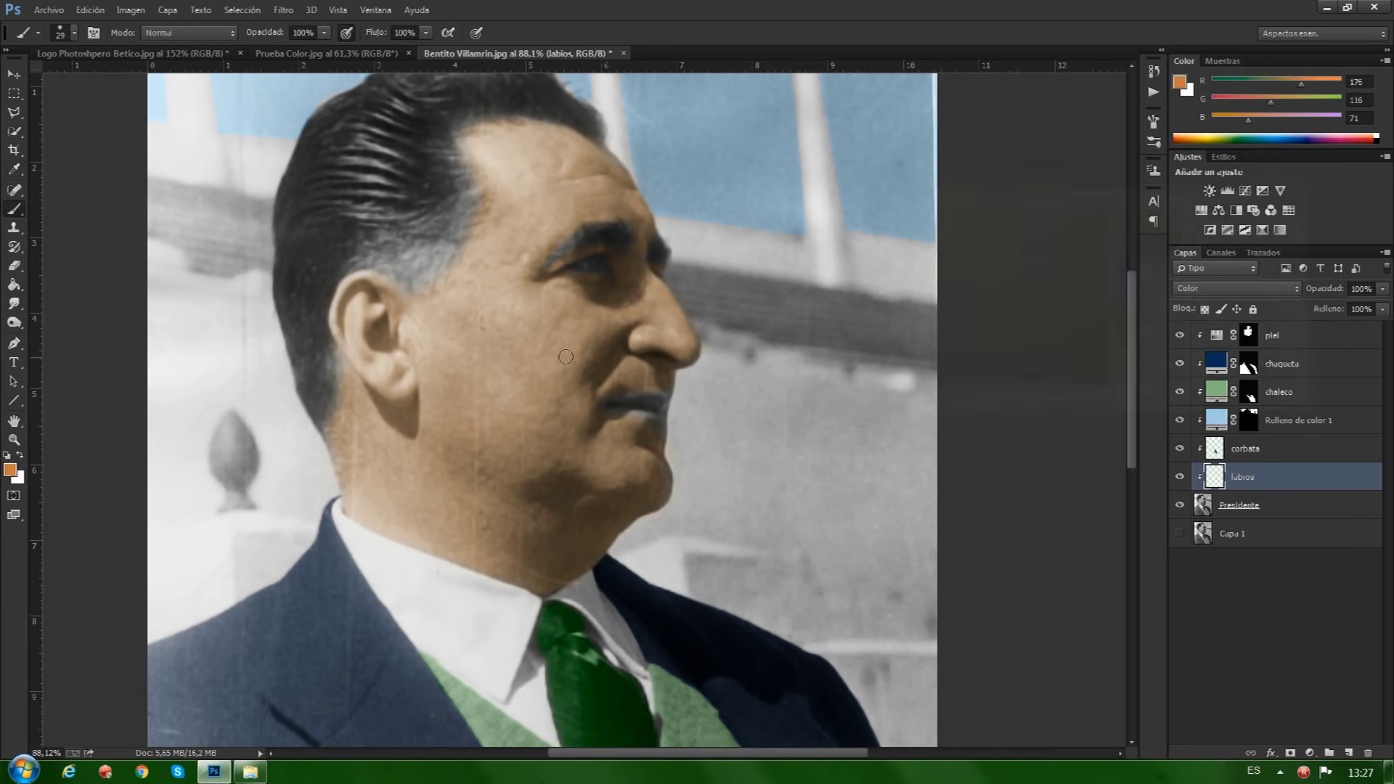
- Paint the lips orange-brown on the labios layer and set its opacity to 40%
scroll(566, 356, "up", 5, "alt")
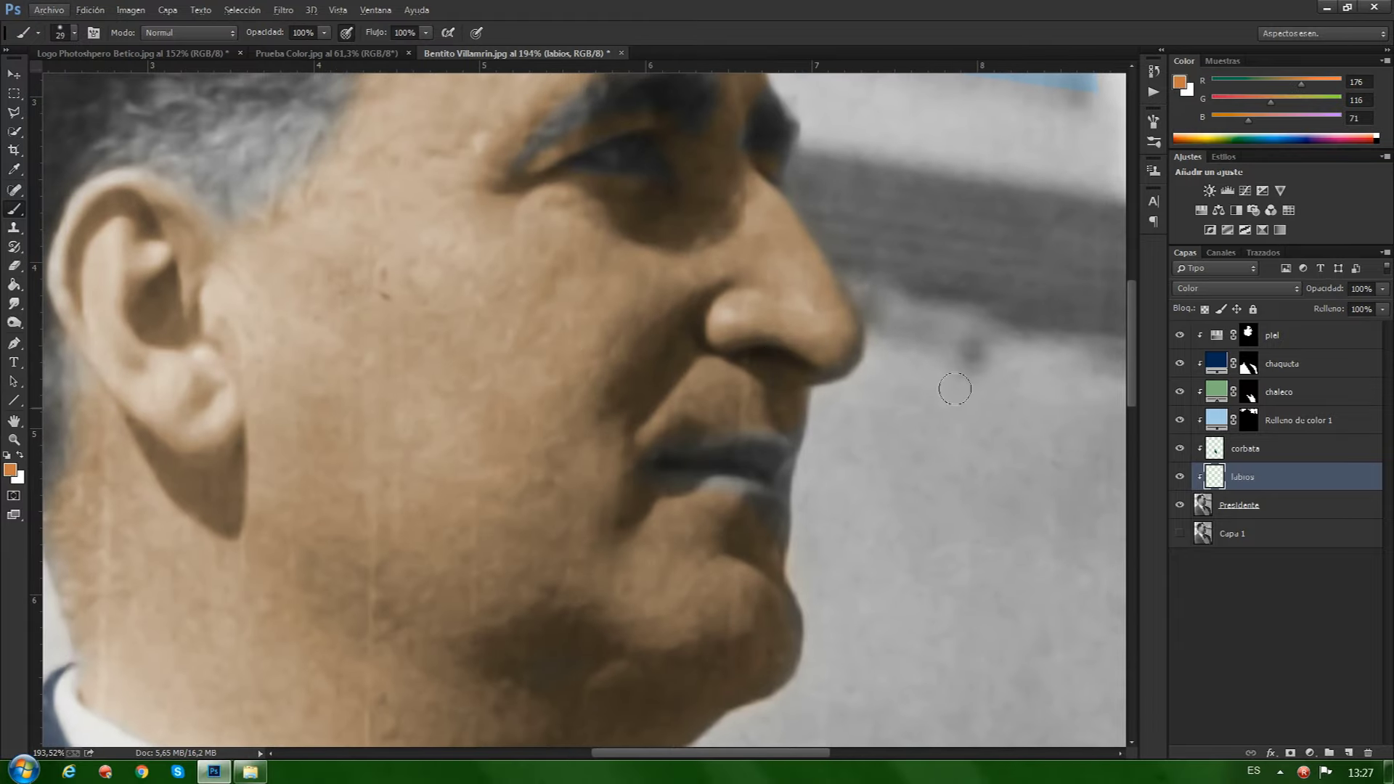
mouse_move(694, 468)
left_mouse_down()
mouse_move(762, 446)
mouse_move(790, 465)
mouse_move(766, 495)
mouse_move(665, 467)
mouse_move(768, 470)
mouse_move(776, 451)
mouse_move(755, 441)
mouse_move(691, 464)
mouse_move(766, 445)
mouse_move(785, 472)
mouse_move(778, 497)
mouse_move(704, 469)
mouse_move(770, 456)
mouse_move(685, 451)
left_mouse_up()
left_click_drag(1331, 292, 1295, 294)
key("Return")
left_click(1249, 335)
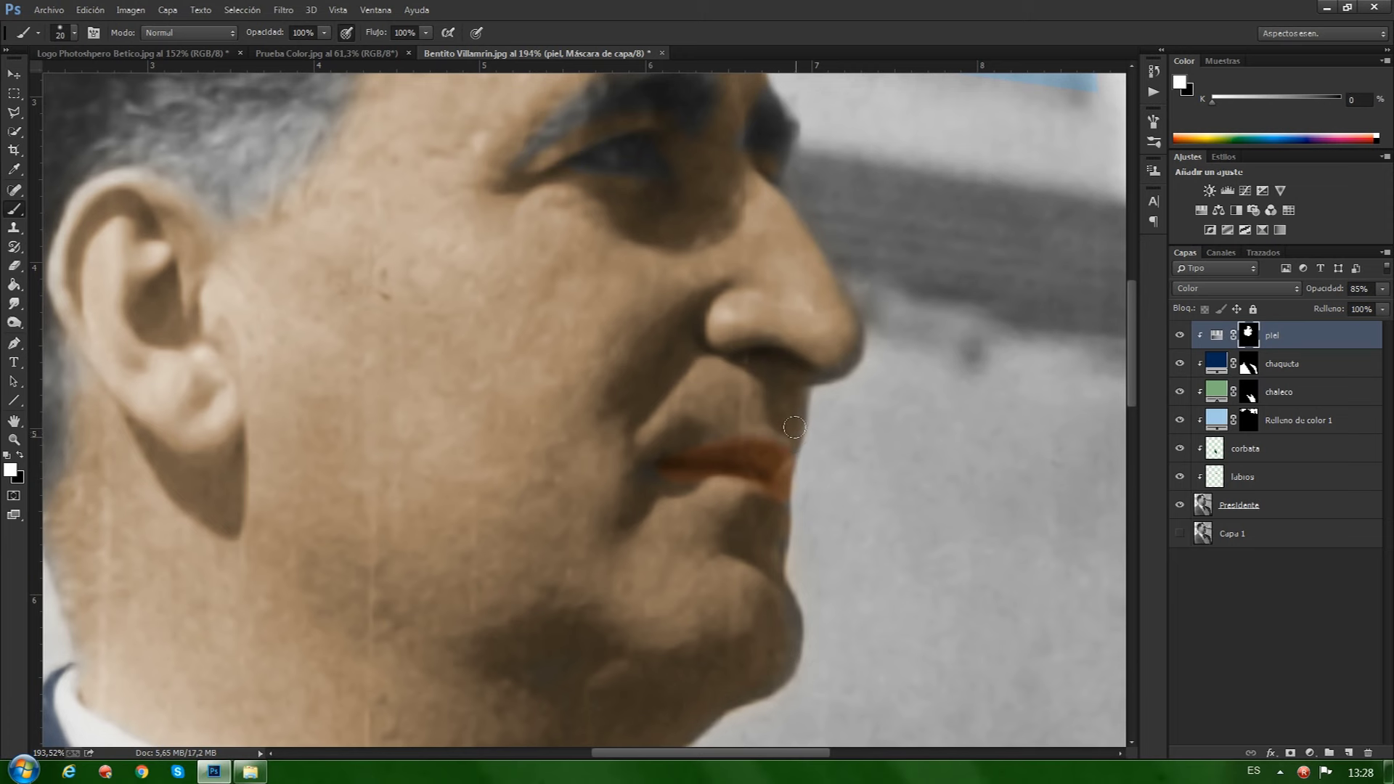
- Lower the labios layer's opacity to 33%
left_click(1220, 480)
left_click_drag(1330, 291, 1326, 293)
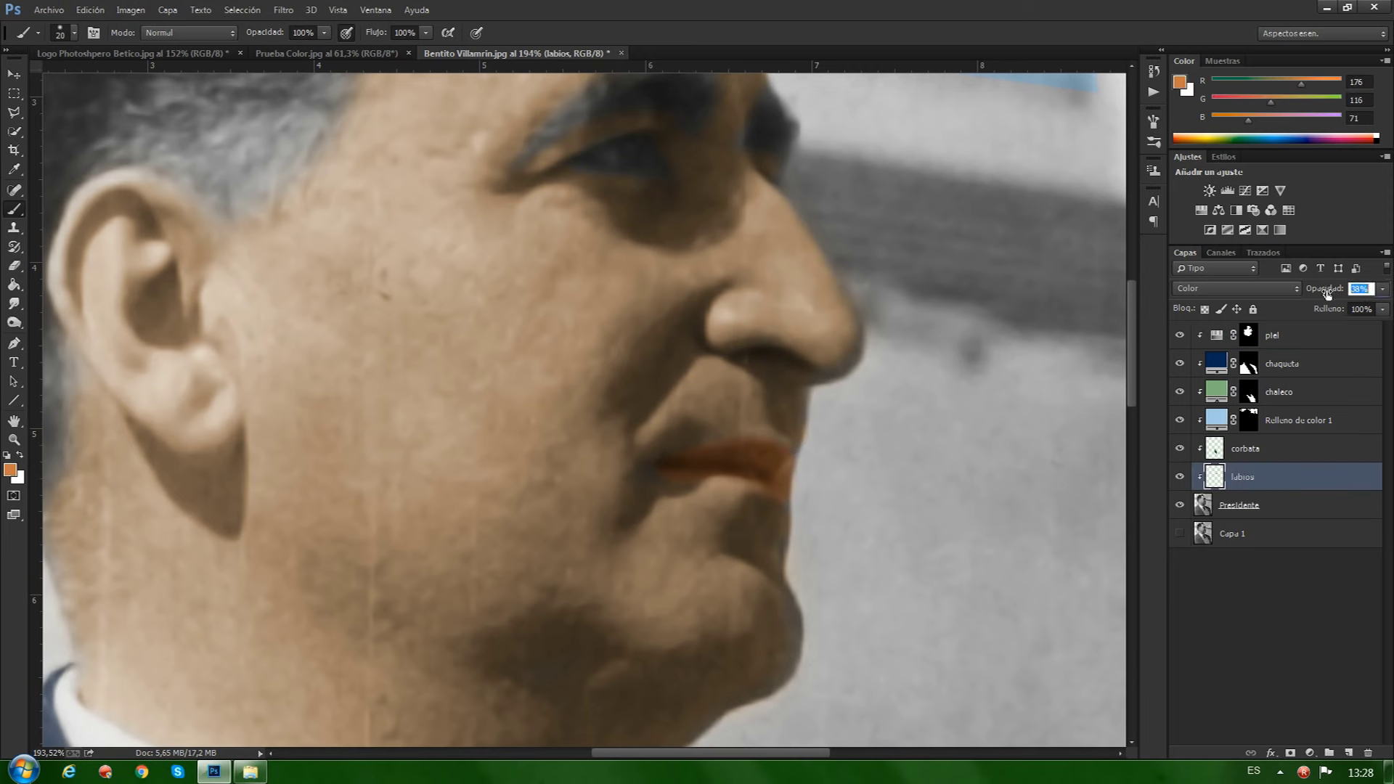
type("33")
key("Return")
- Zoom out to show the full portrait and select the Presidente layer
left_click(13, 440)
left_click(501, 396, "alt")
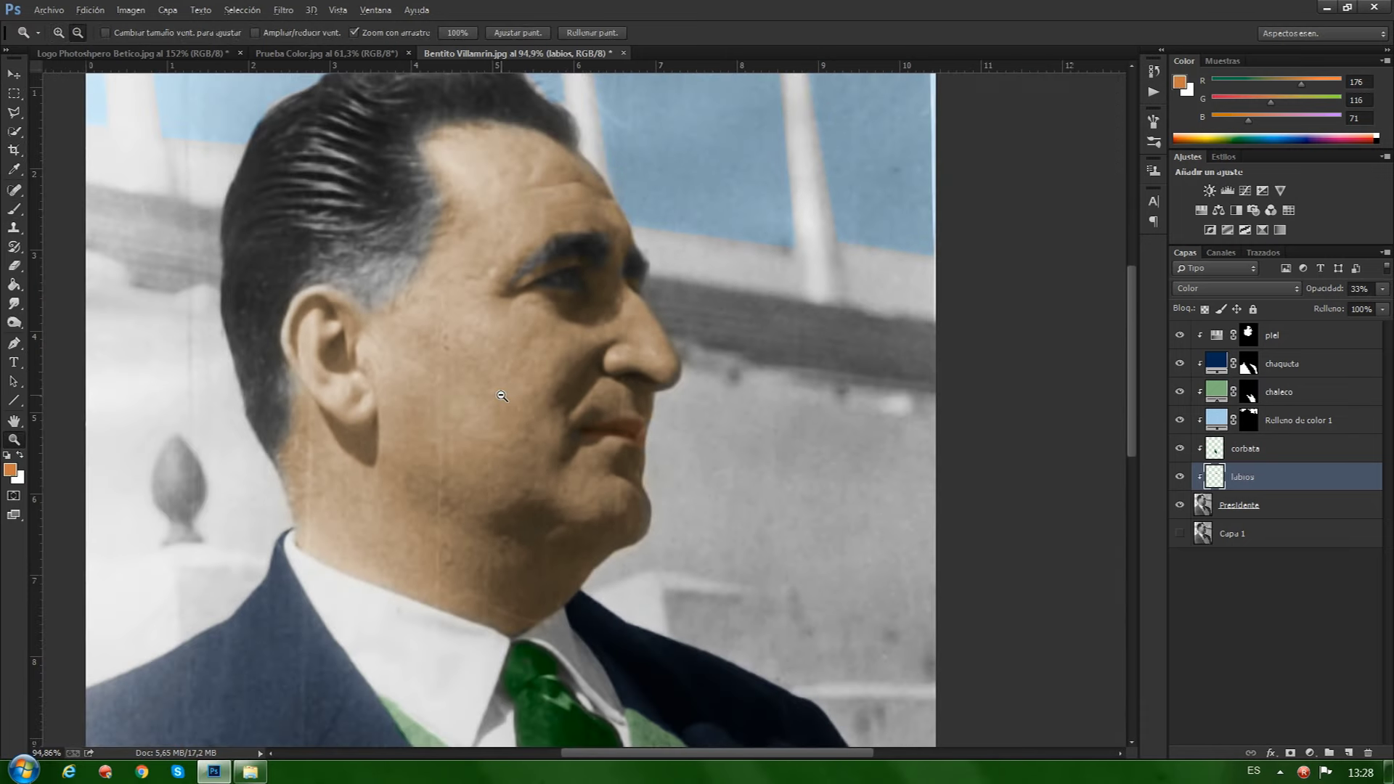
left_click(501, 396, "alt")
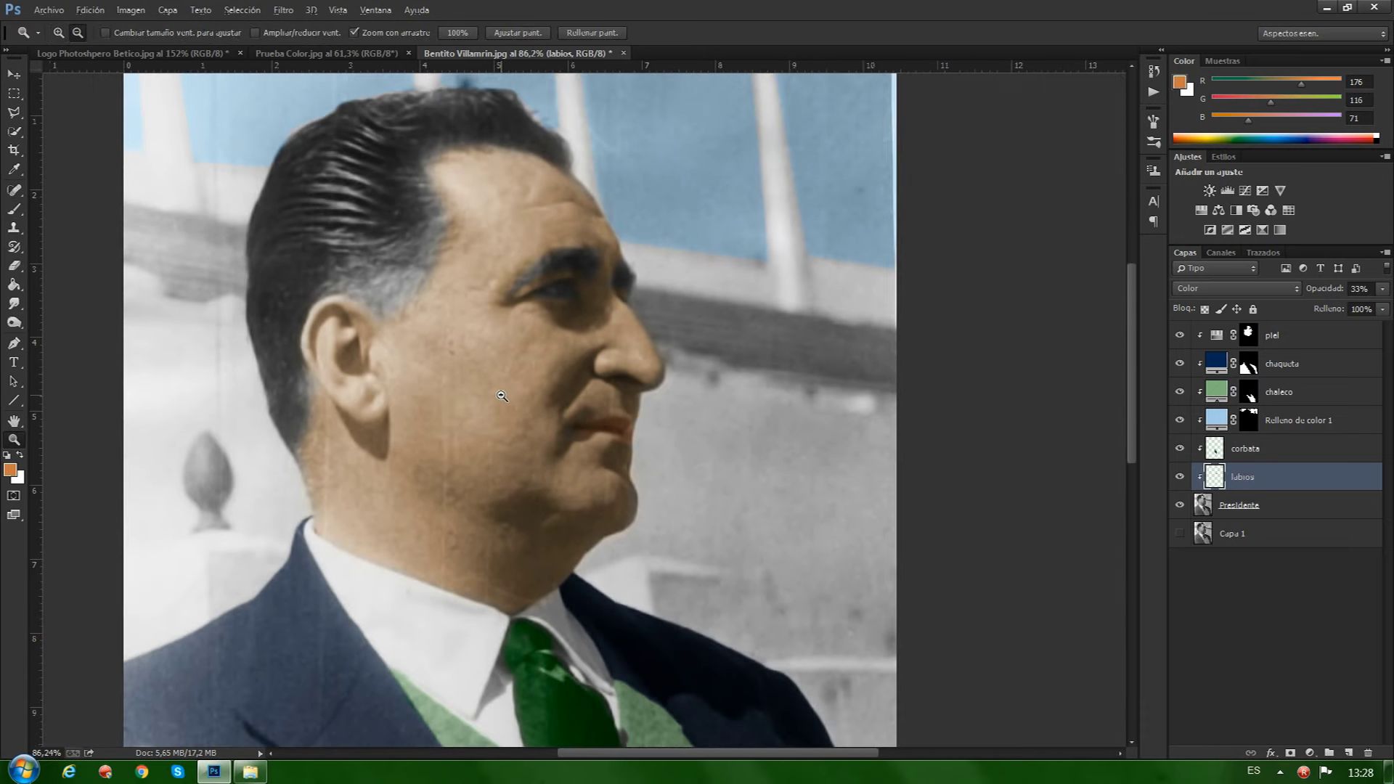
left_click(501, 396, "alt")
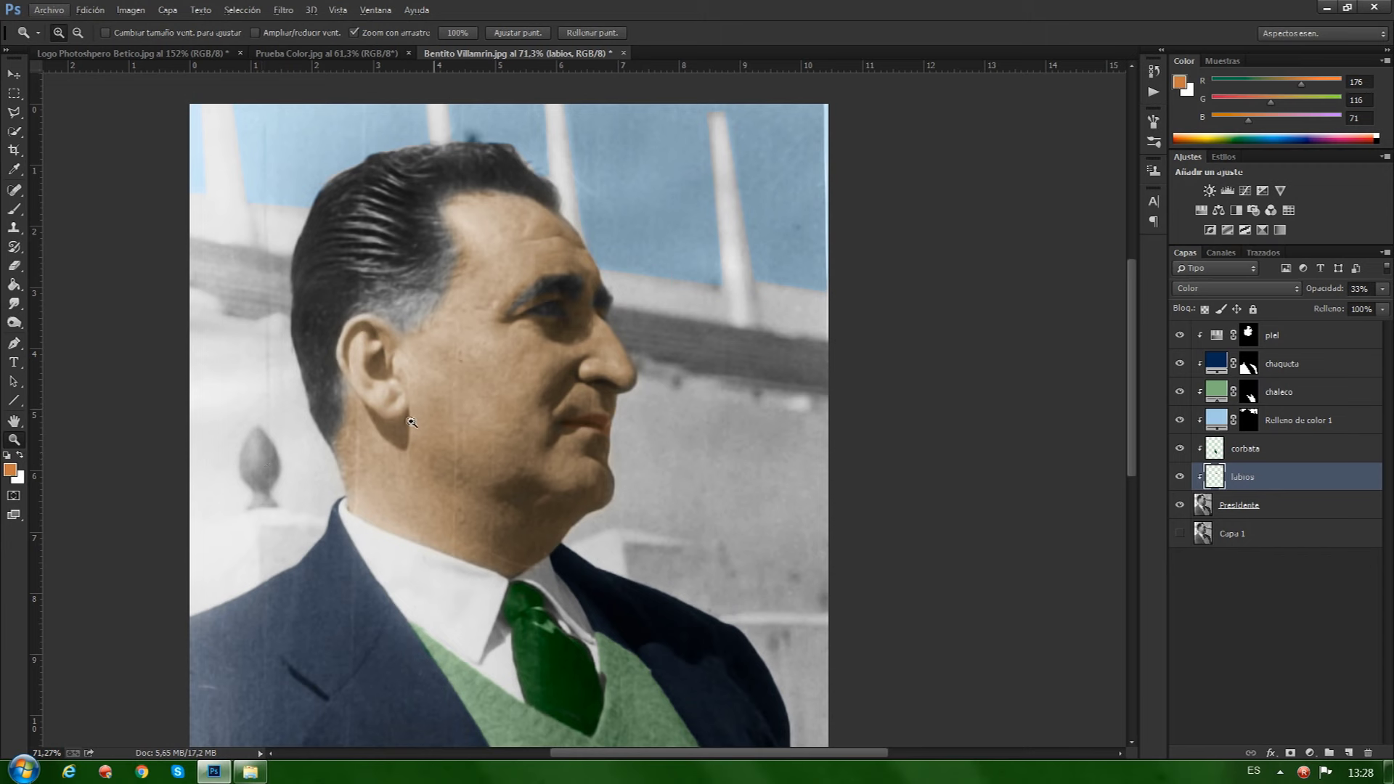
left_click(1248, 508)
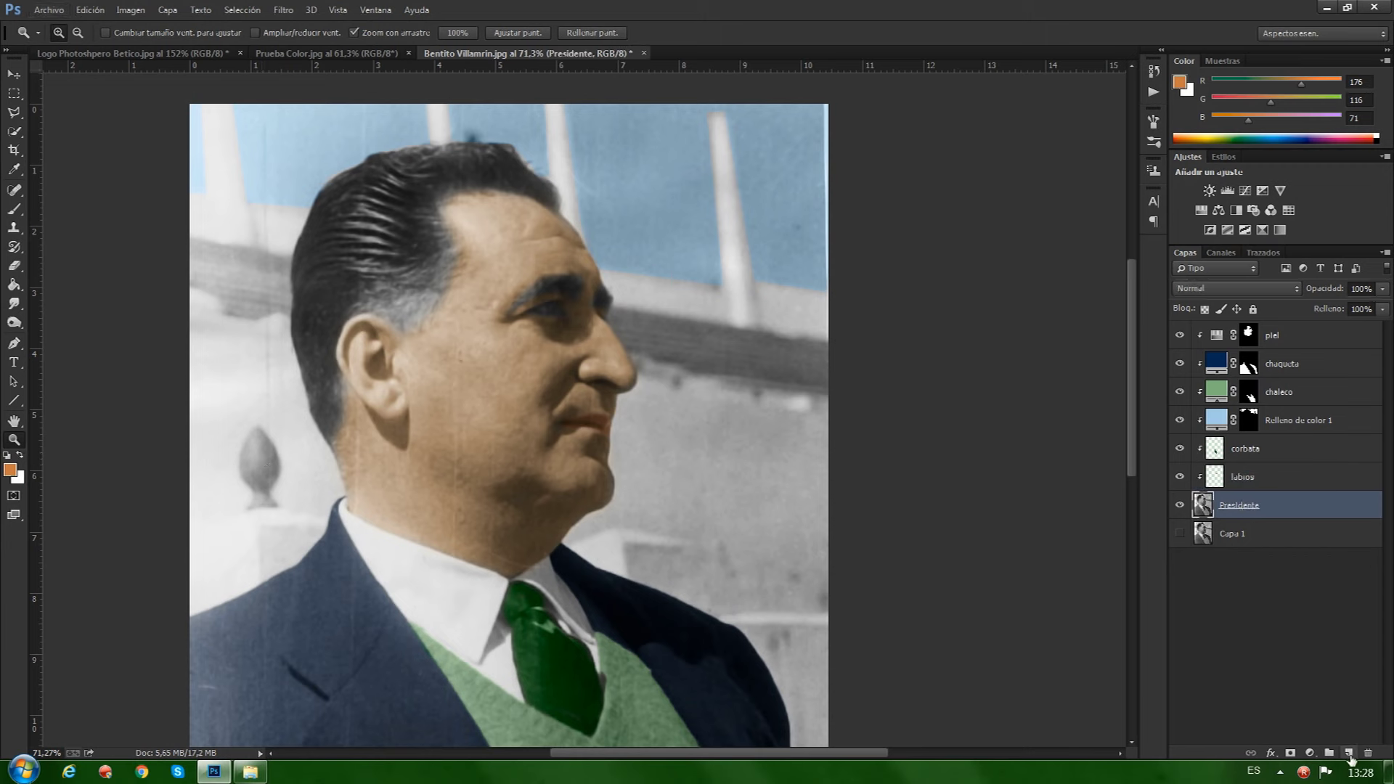
- Add a new layer above Presidente and name it adorno
left_click(1350, 758)
double_click(1253, 505)
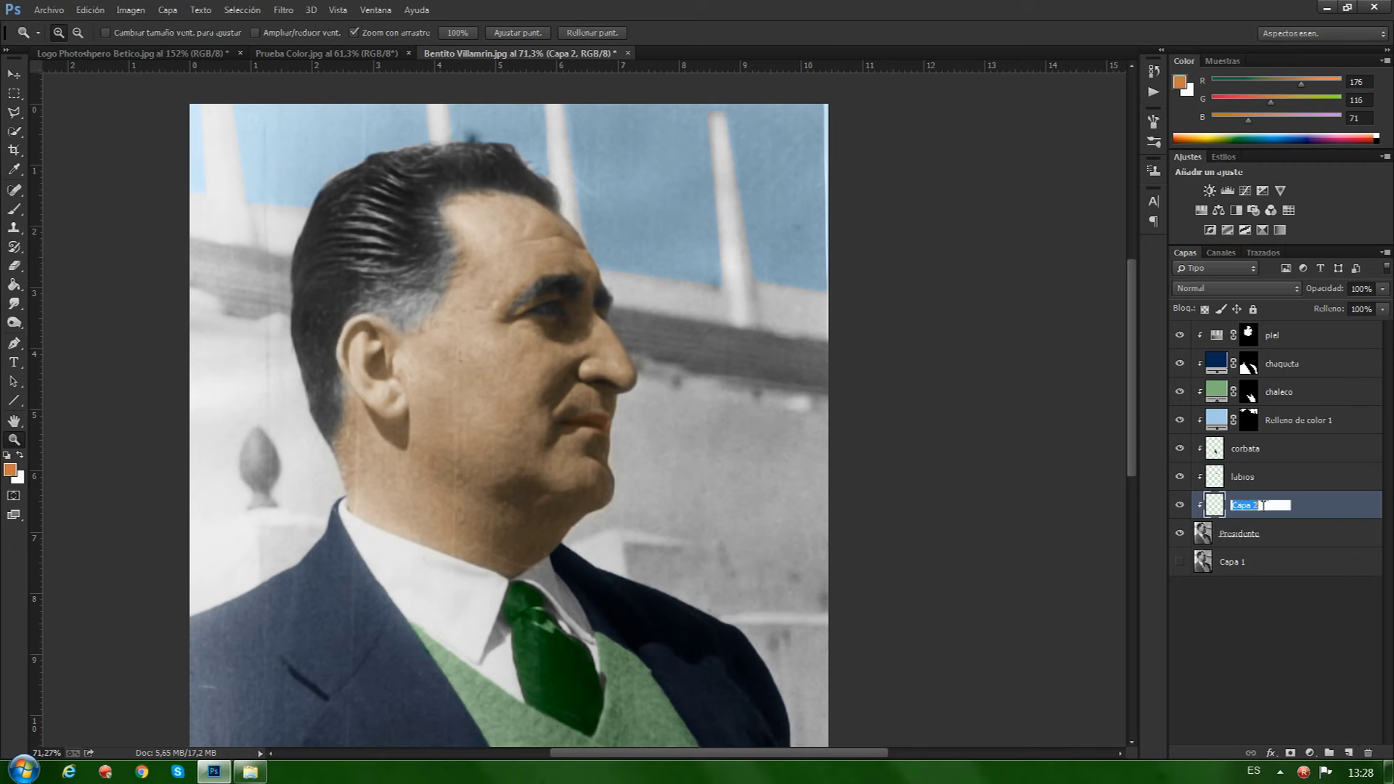
type("adorno")
- Set a muted teal-blue foreground colour and switch the adorno layer to Color blending
left_click(11, 472)
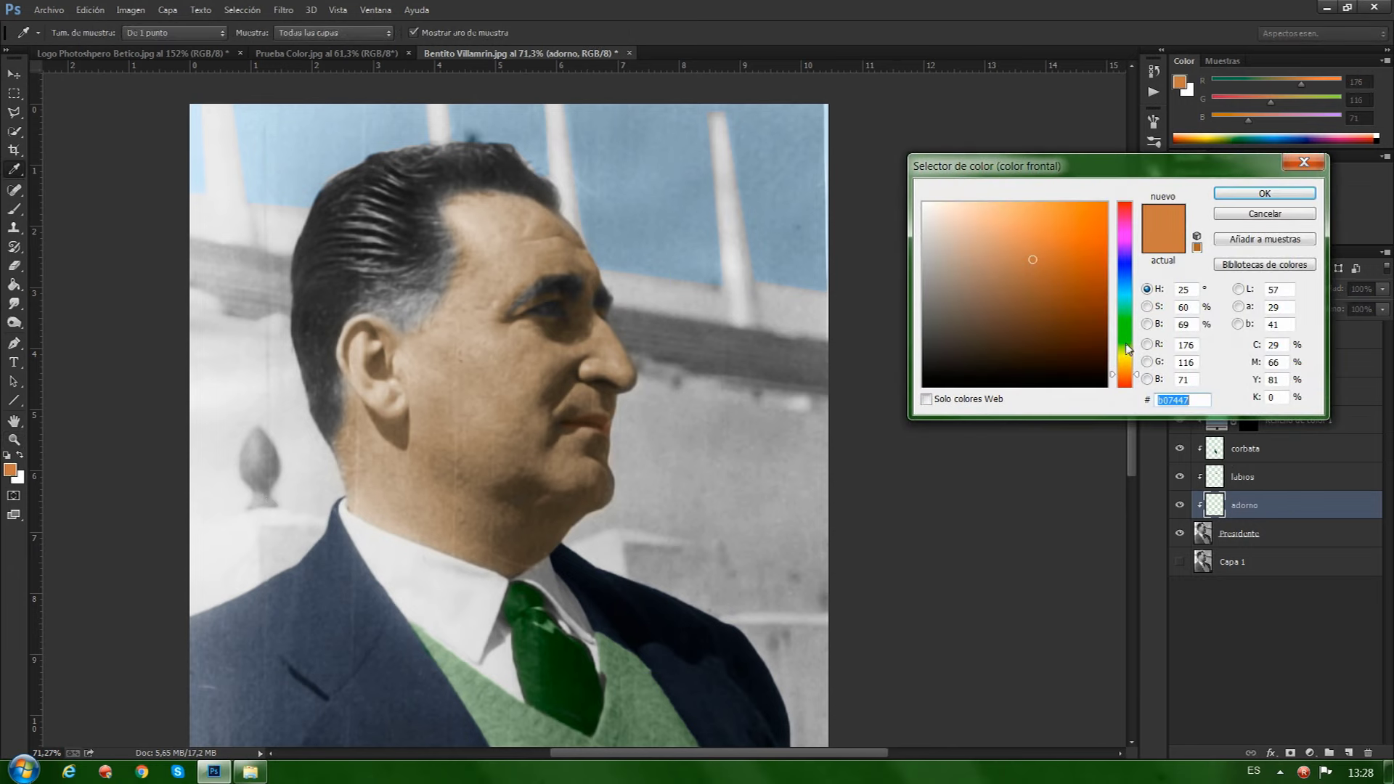
left_click(1130, 289)
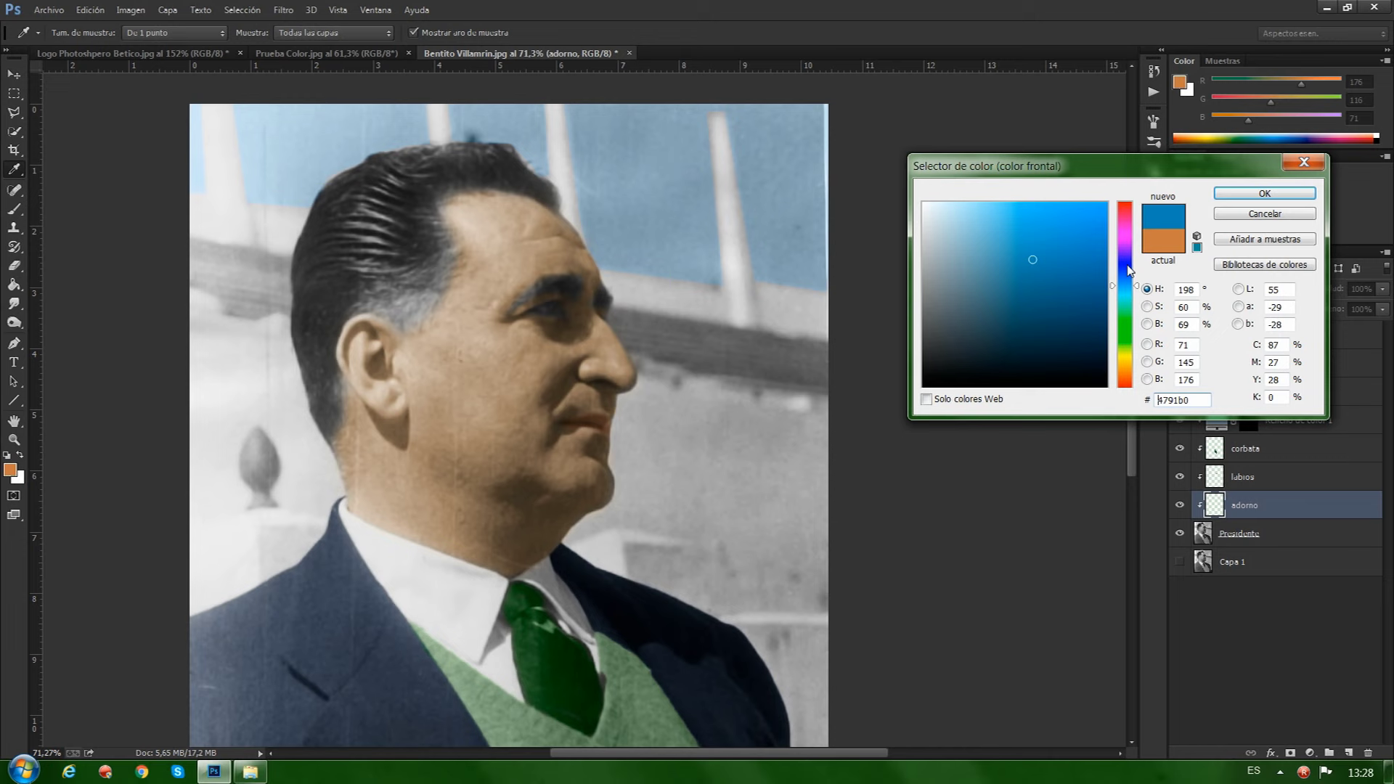
left_click_drag(1123, 286, 1127, 289)
left_click(1009, 277)
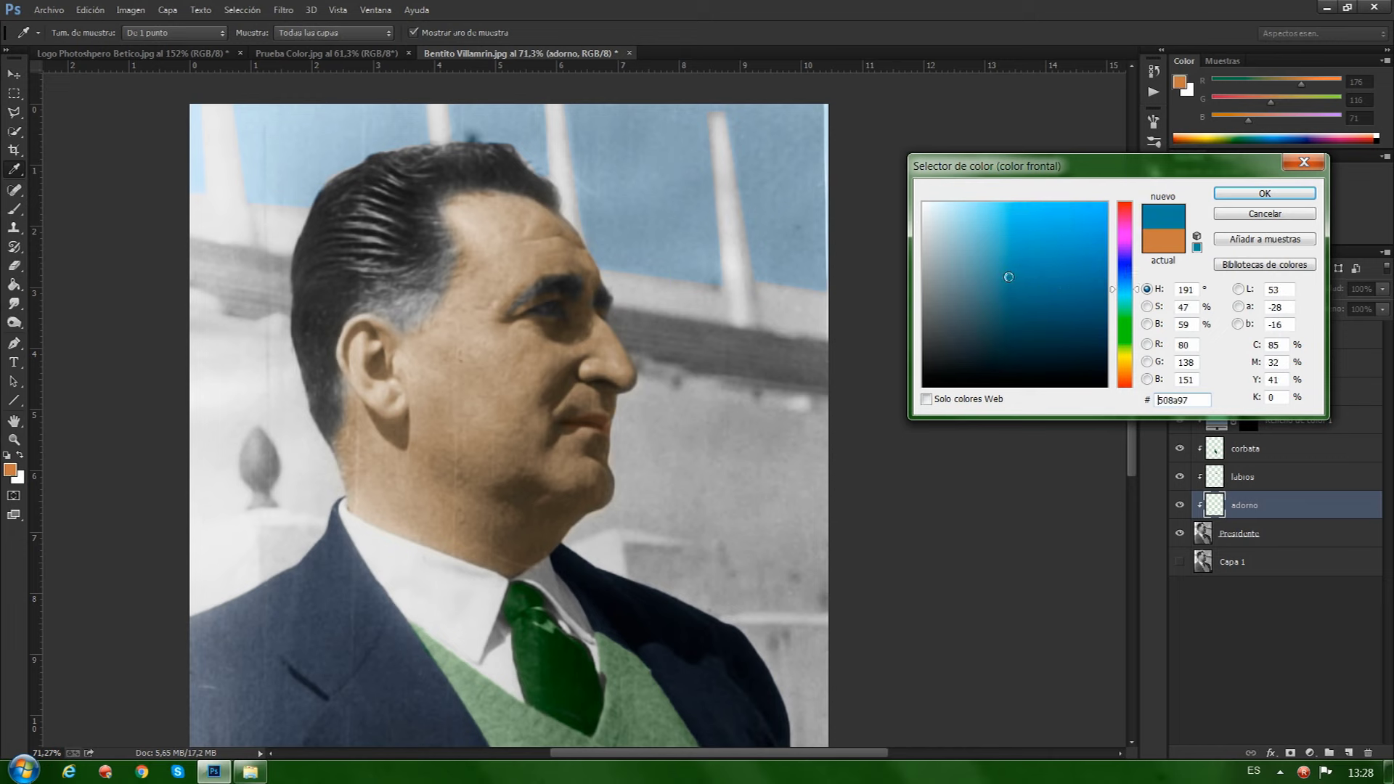
left_click(1274, 195)
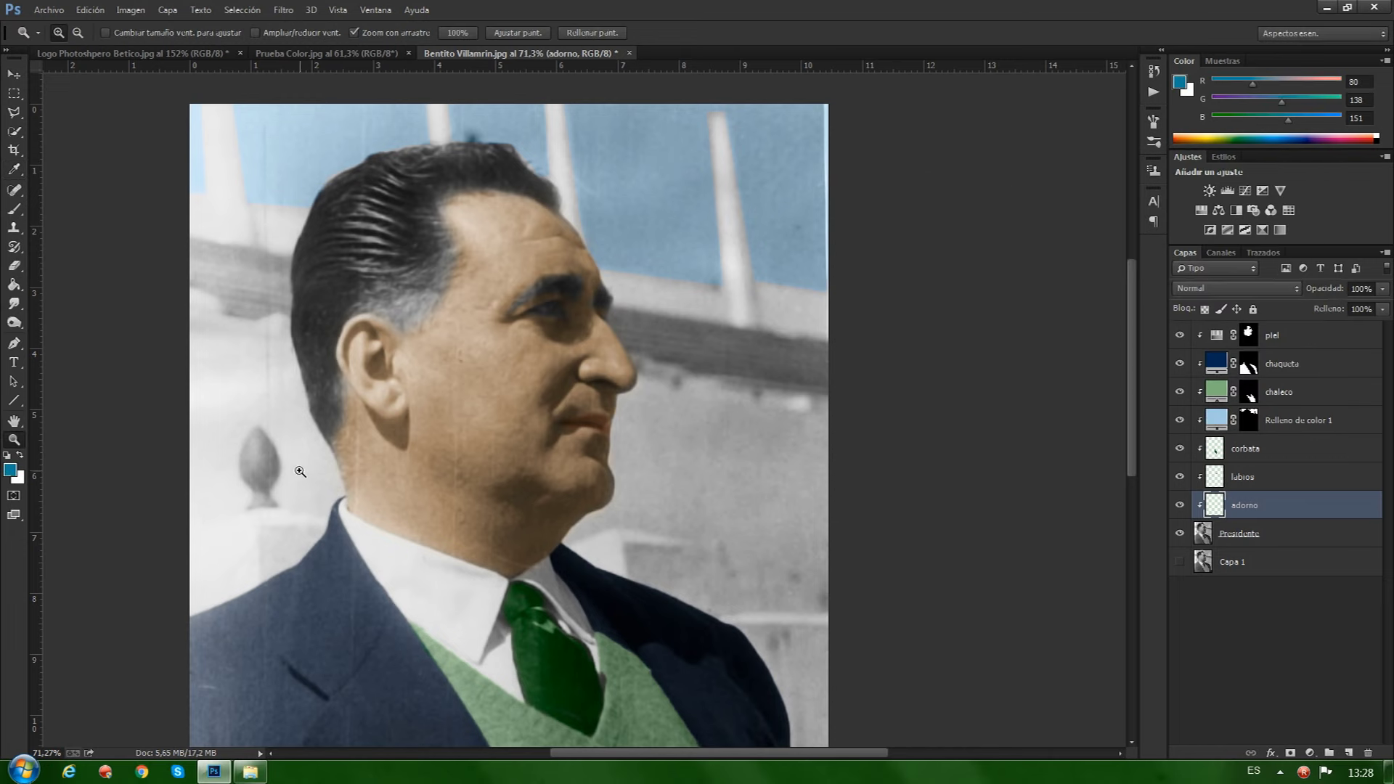
left_click(1235, 288)
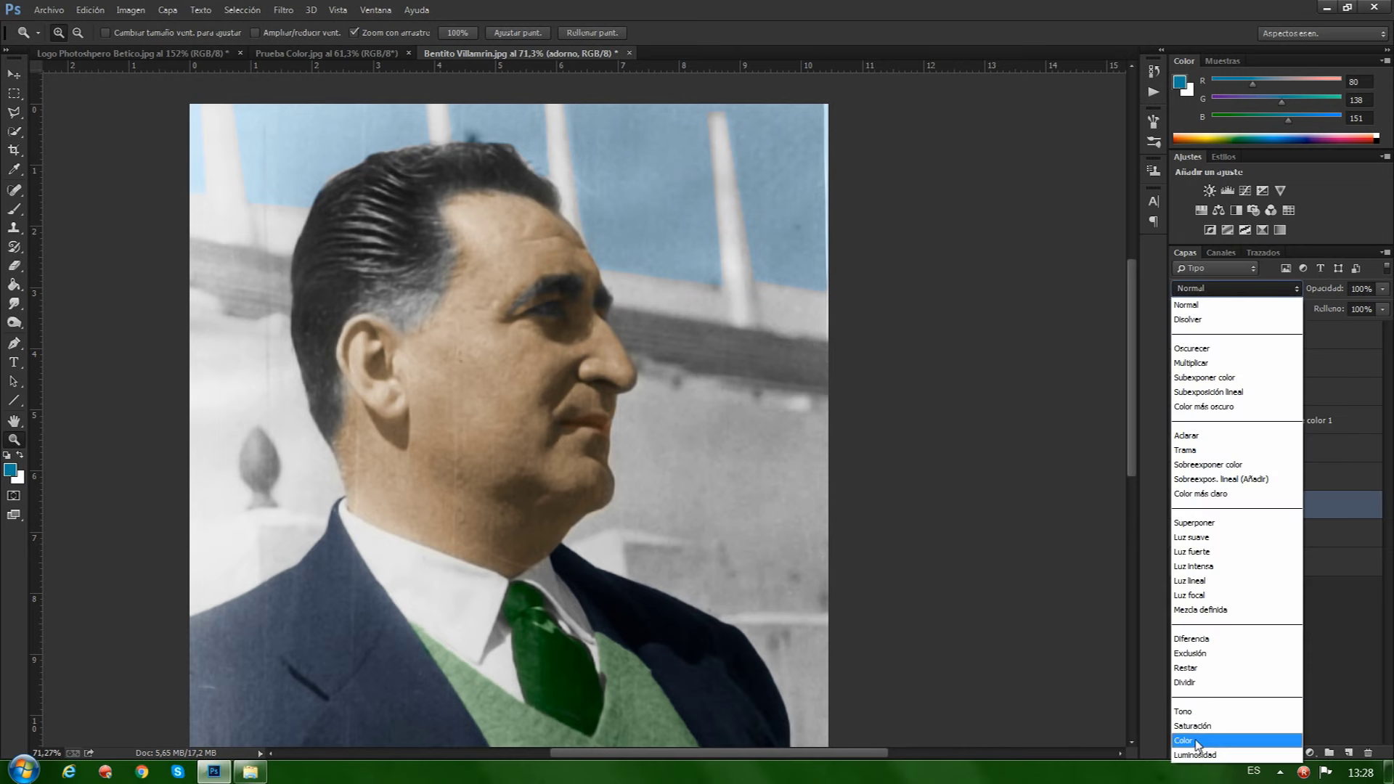
left_click(1228, 739)
- Brush teal-blue over the stone ornament on the adorno layer, including its top and base
key("b")
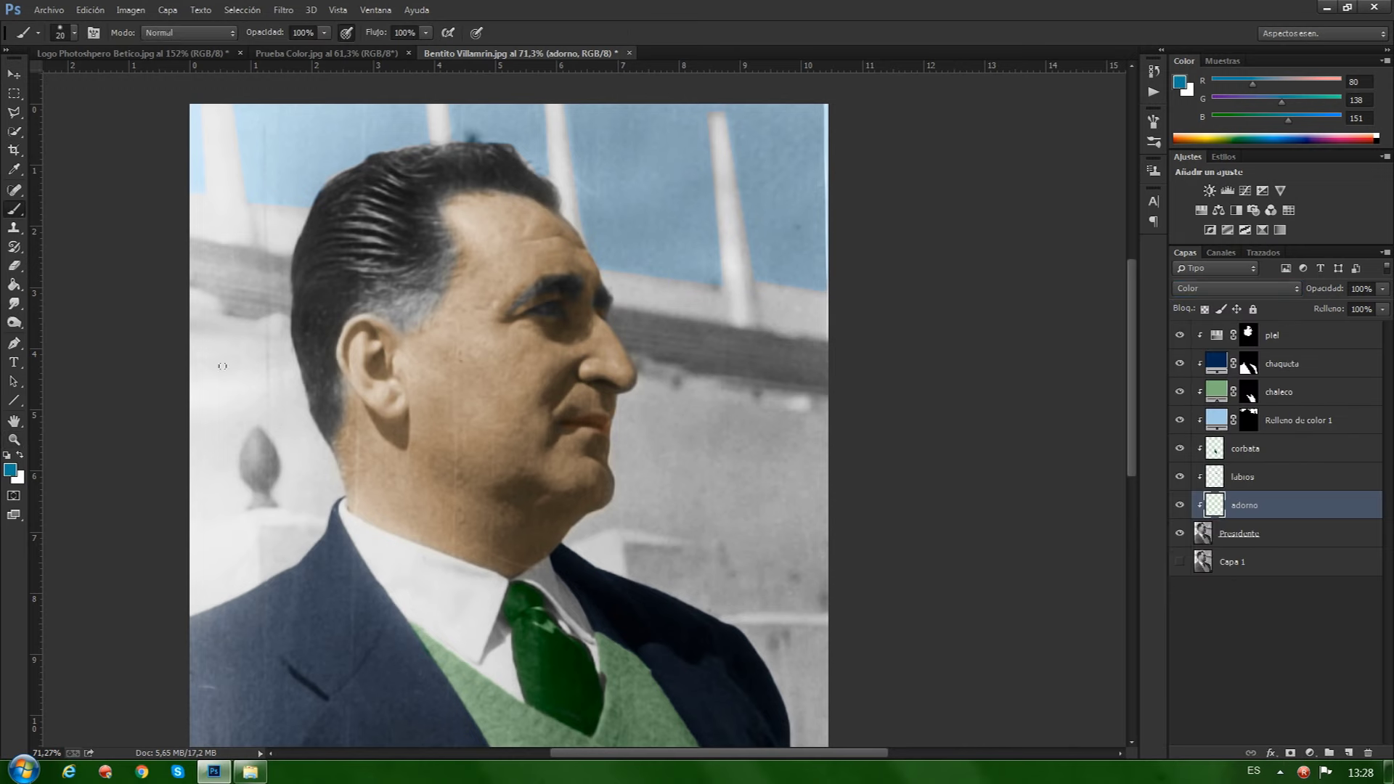
scroll(233, 364, "up", 1)
scroll(233, 364, "up", 6)
mouse_move(290, 571)
left_mouse_down()
mouse_move(286, 520)
mouse_move(259, 574)
mouse_move(294, 654)
mouse_move(323, 654)
mouse_move(310, 633)
mouse_move(326, 575)
mouse_move(326, 590)
mouse_move(305, 510)
mouse_move(265, 538)
mouse_move(282, 512)
mouse_move(305, 567)
mouse_move(272, 566)
mouse_move(286, 607)
mouse_move(306, 602)
mouse_move(292, 579)
left_mouse_up()
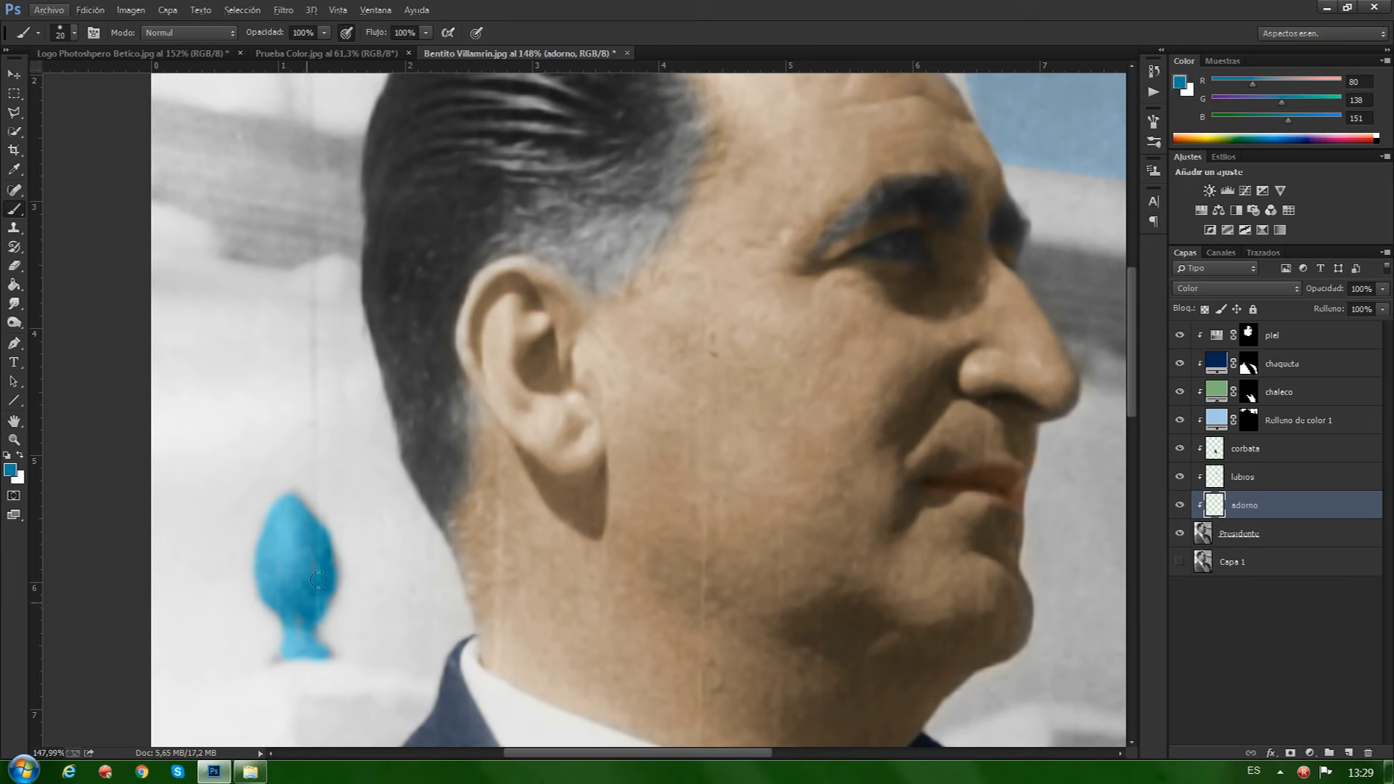
mouse_move(296, 619)
left_mouse_down()
mouse_move(283, 655)
mouse_move(308, 650)
left_mouse_up()
left_click_drag(294, 507, 310, 523)
- Set the adorno layer opacity to 63% and zoom back out
scroll(1101, 318, "down", 2)
scroll(1096, 320, "down", 1)
scroll(1097, 320, "down", 2)
left_click_drag(1324, 288, 1297, 299)
key("Return")
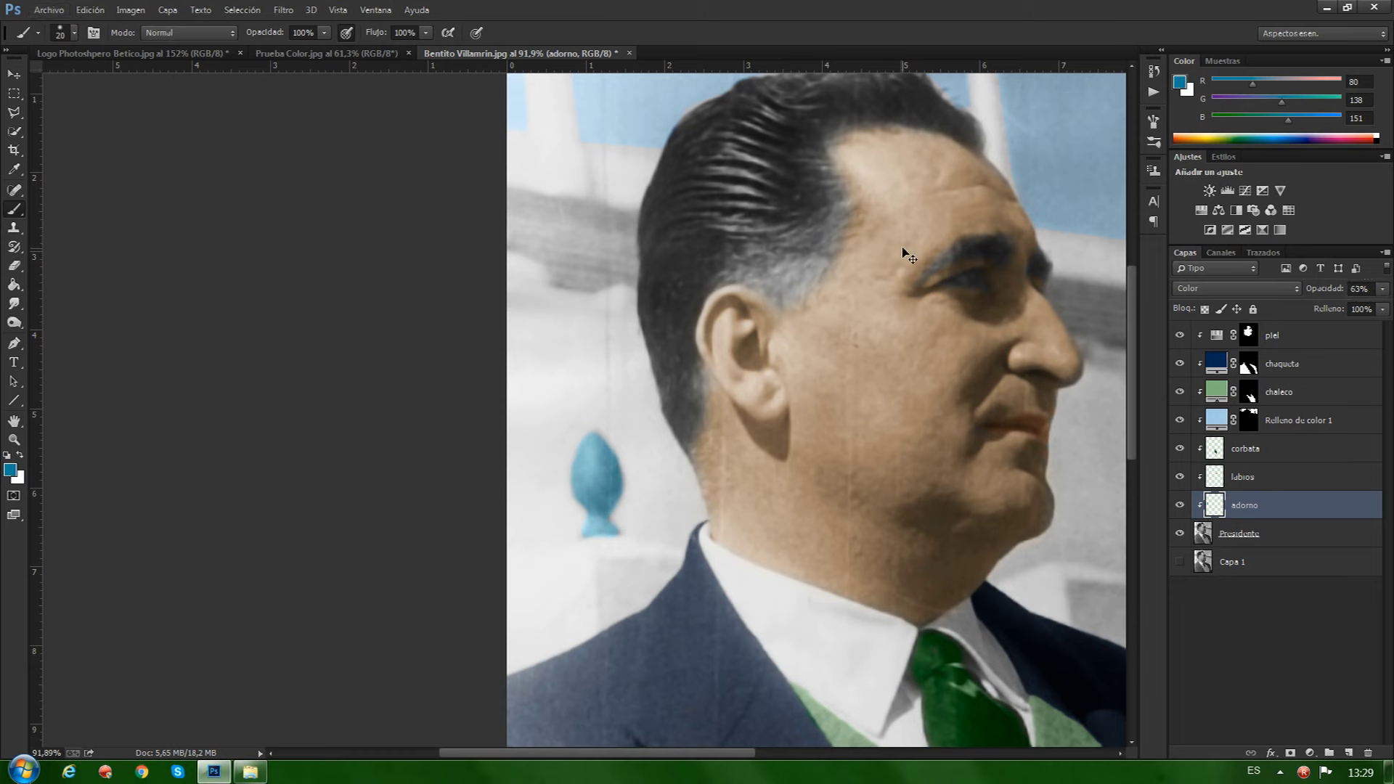
scroll(908, 254, "down", 3)
scroll(904, 249, "down", 2)
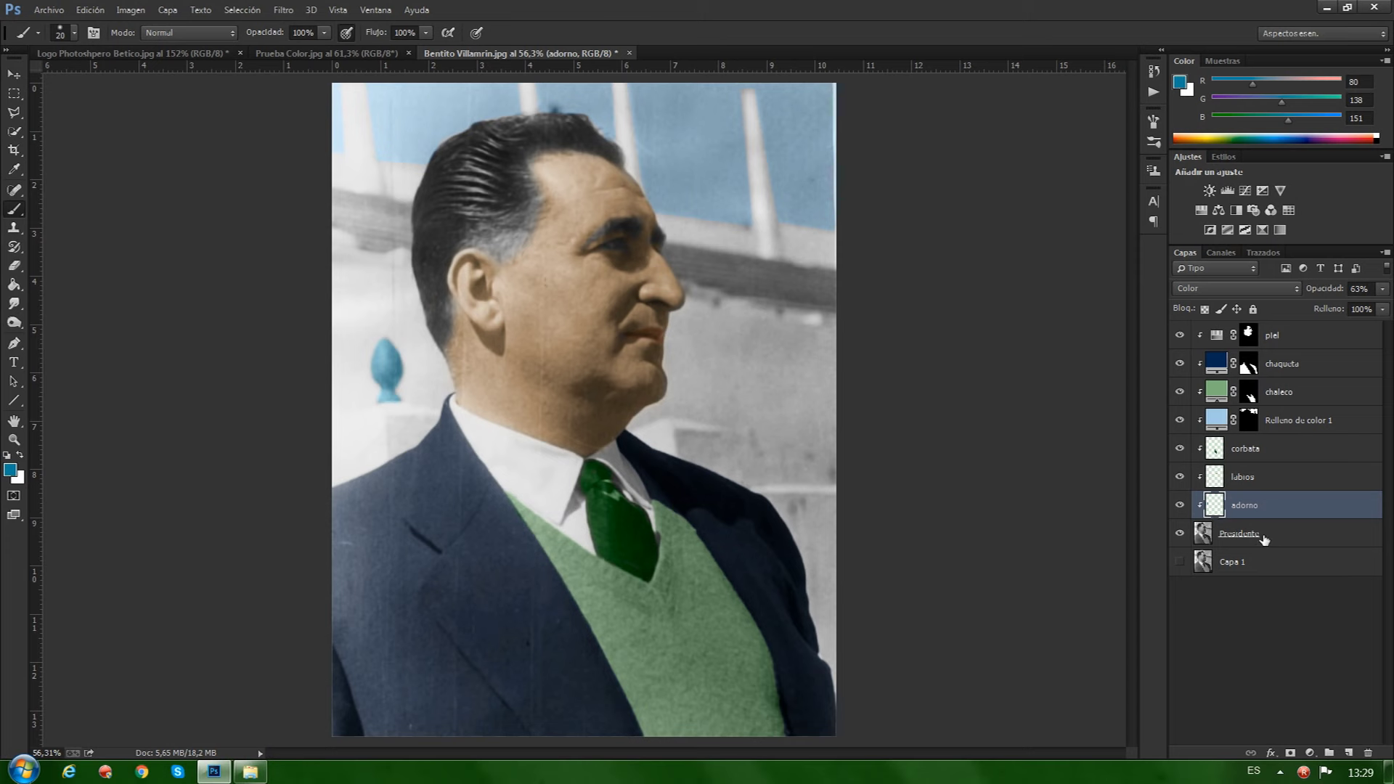
- Add a new Color-blended layer, Capa 2, above Presidente
left_click(1265, 539)
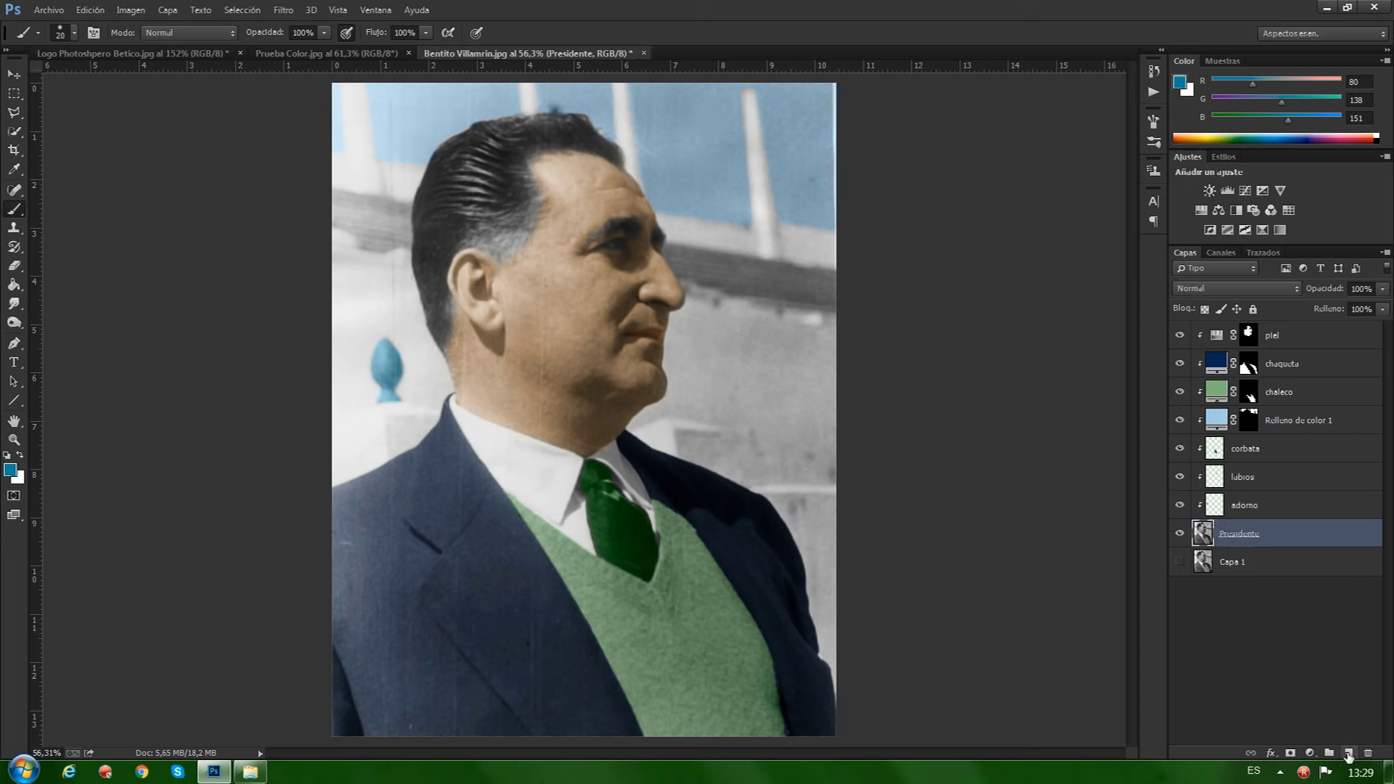
left_click(1348, 756)
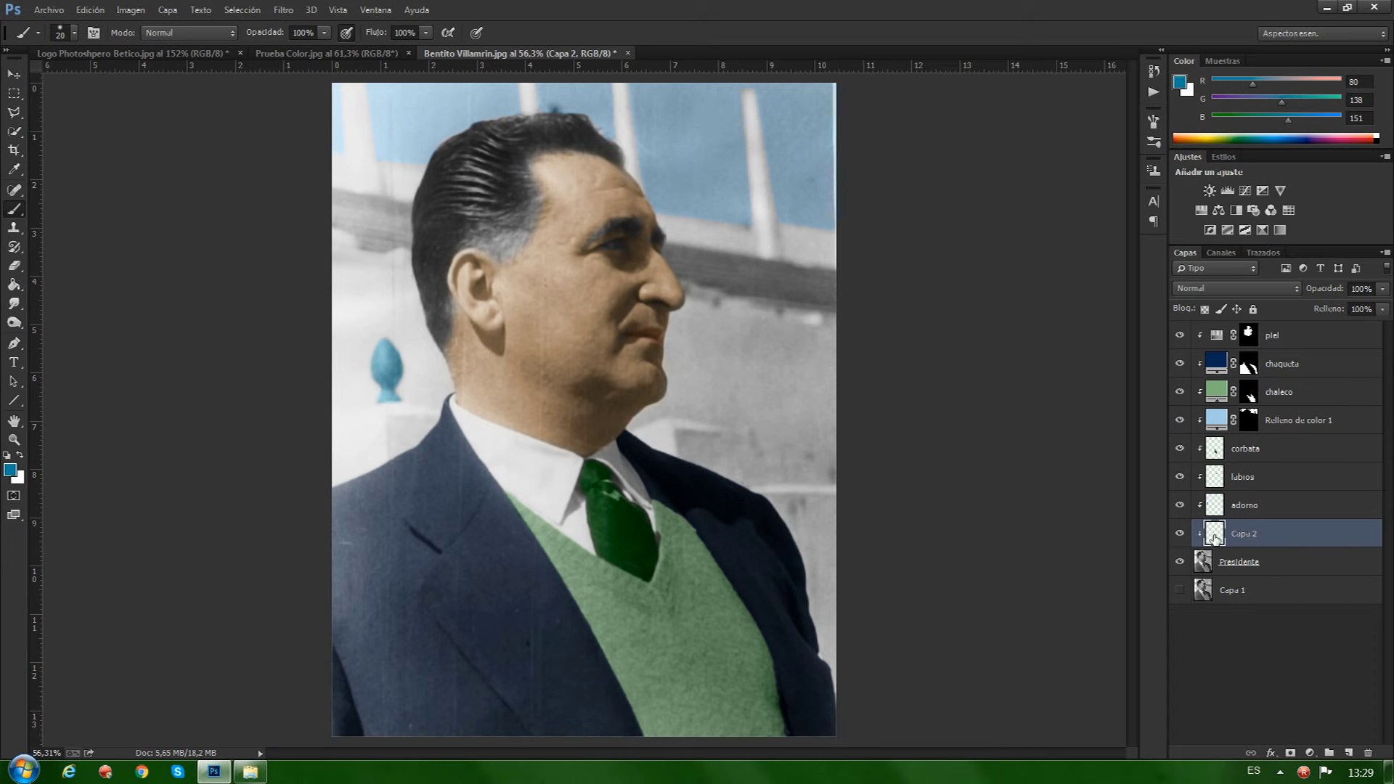
left_click(1211, 291)
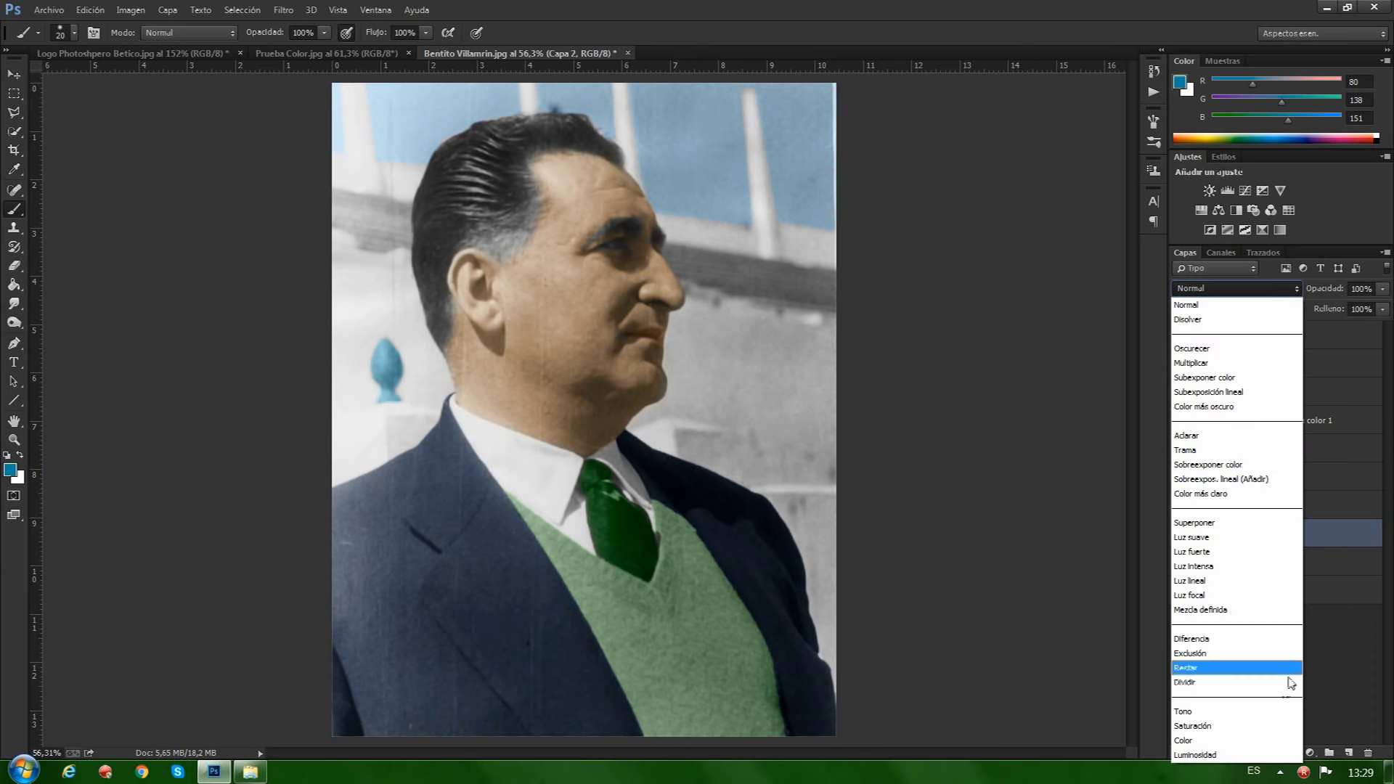
left_click(1200, 741)
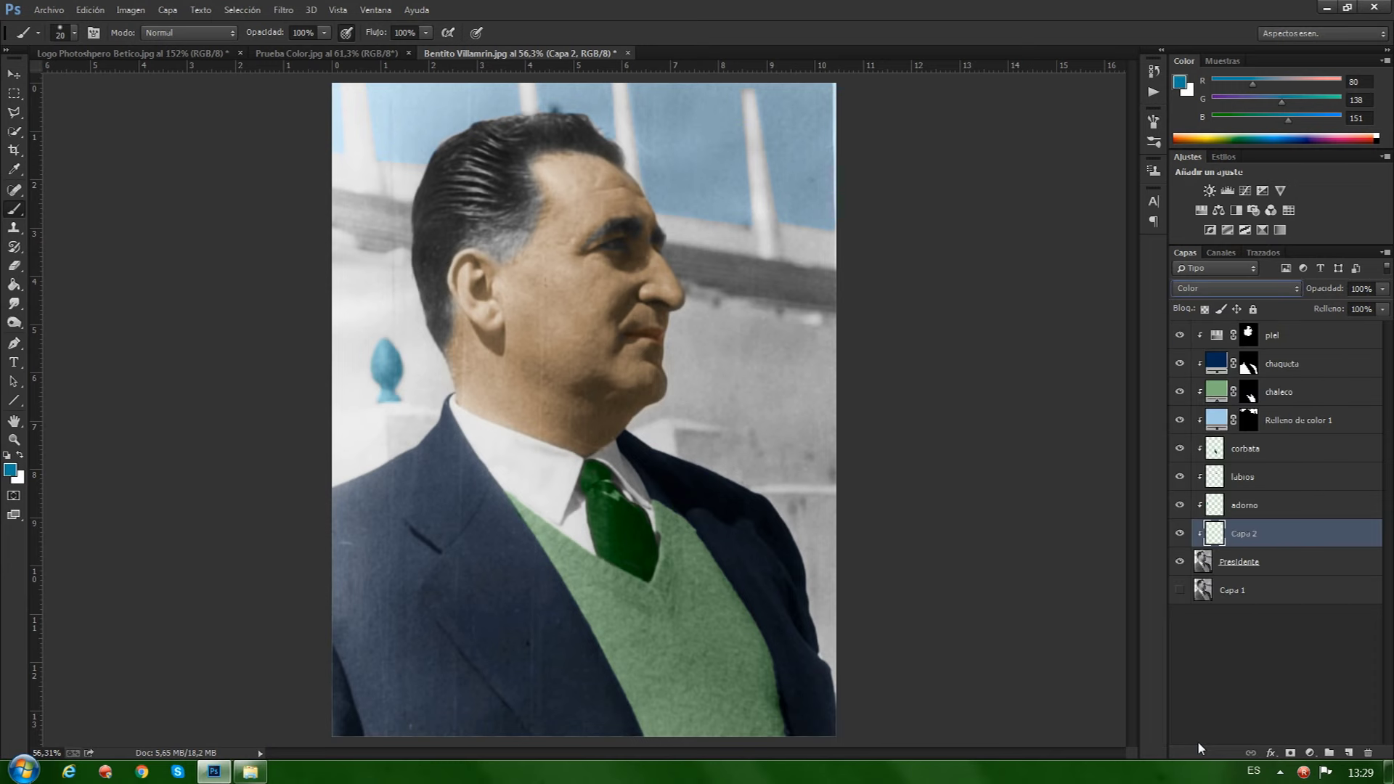
- Reset the colours and set the foreground to dark brown (RGB 57, 43, 11)
left_click(8, 456)
left_click(10, 471)
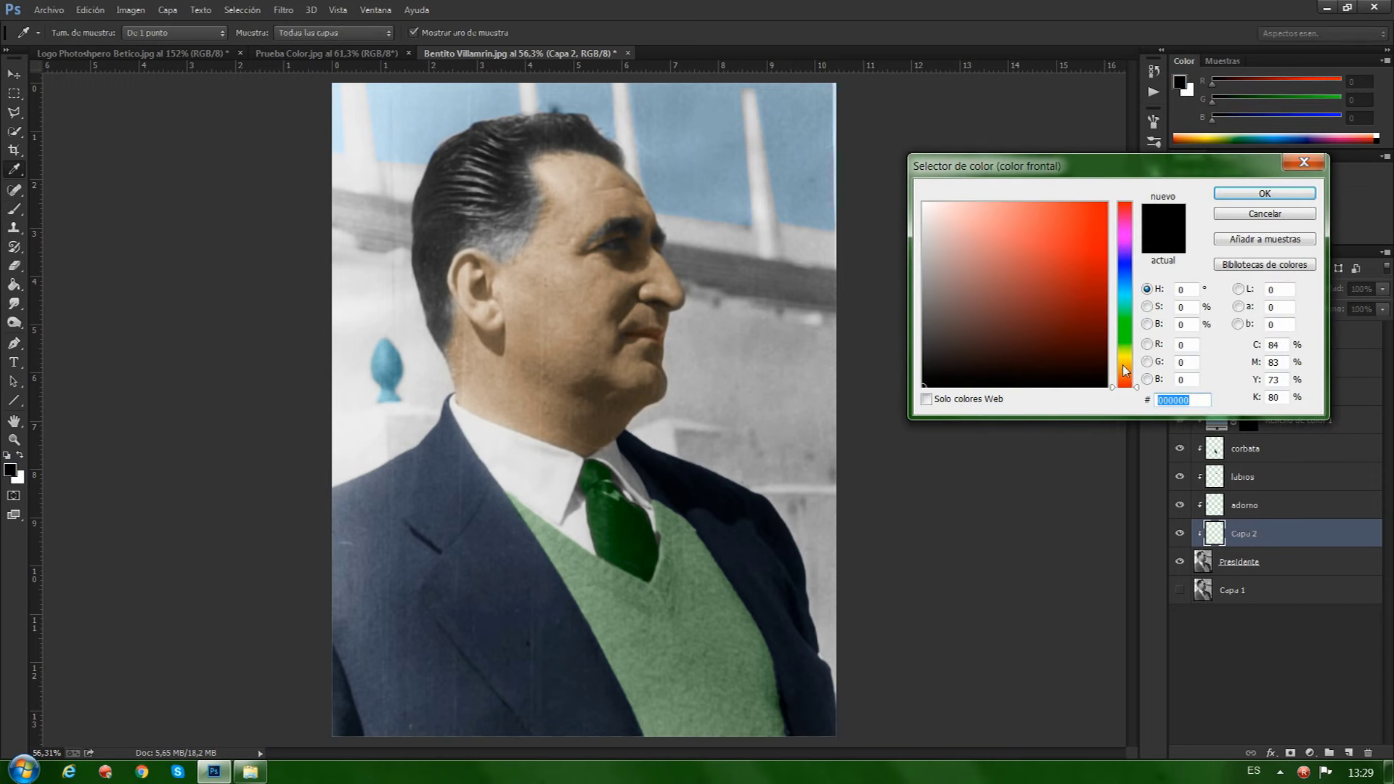
left_click(1124, 366)
left_click(1067, 354)
left_click(1073, 346)
left_click(1265, 194)
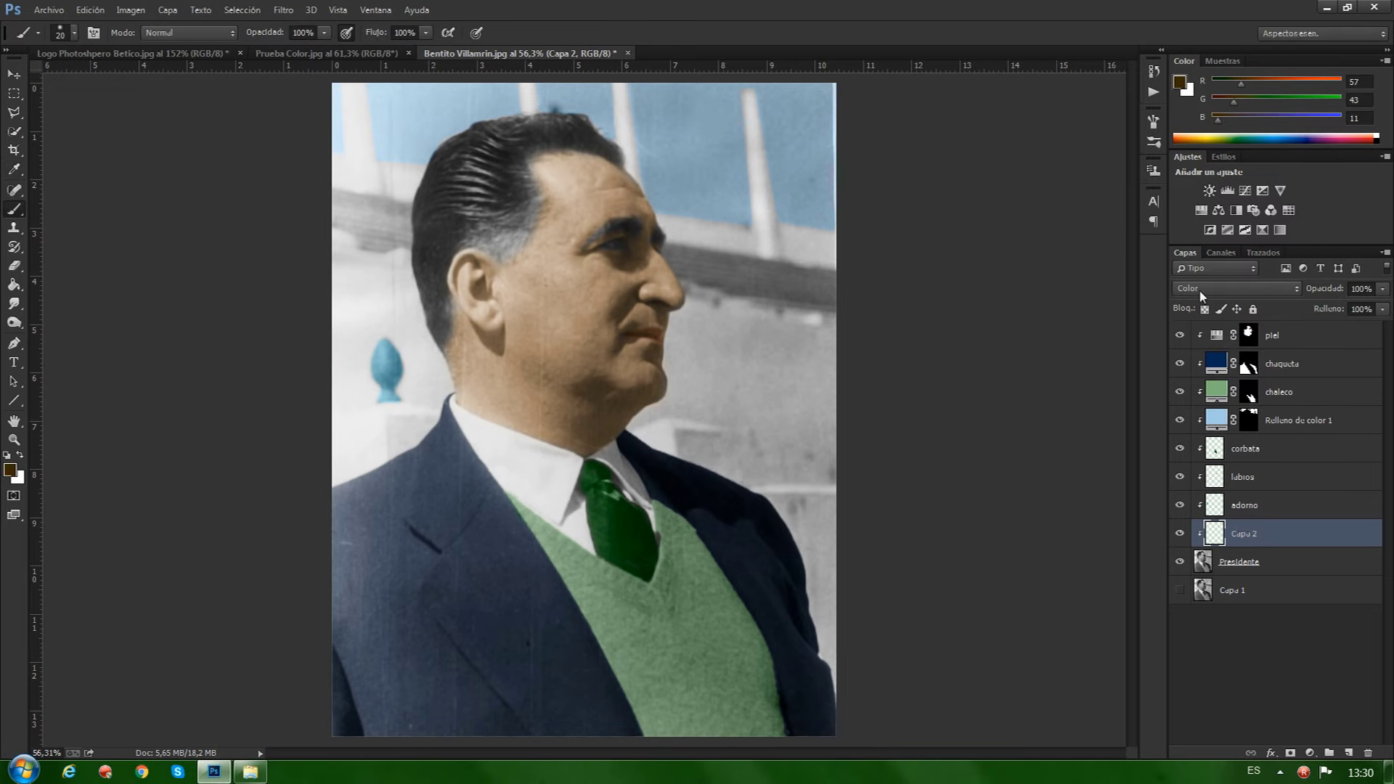
scroll(441, 348, "up", 3)
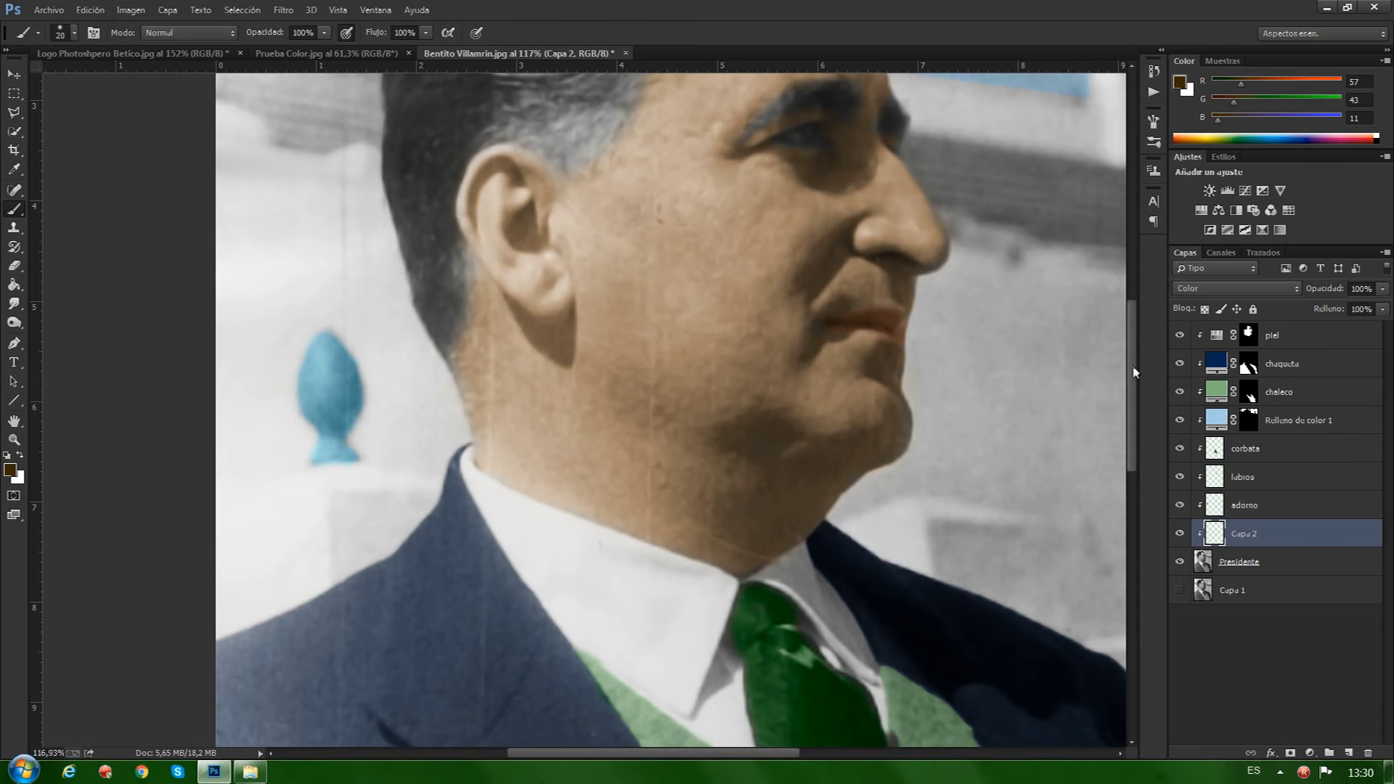
- Enlarge the brush to 42 px and paint brown over the hair on Capa 2
left_click_drag(1135, 374, 1137, 293)
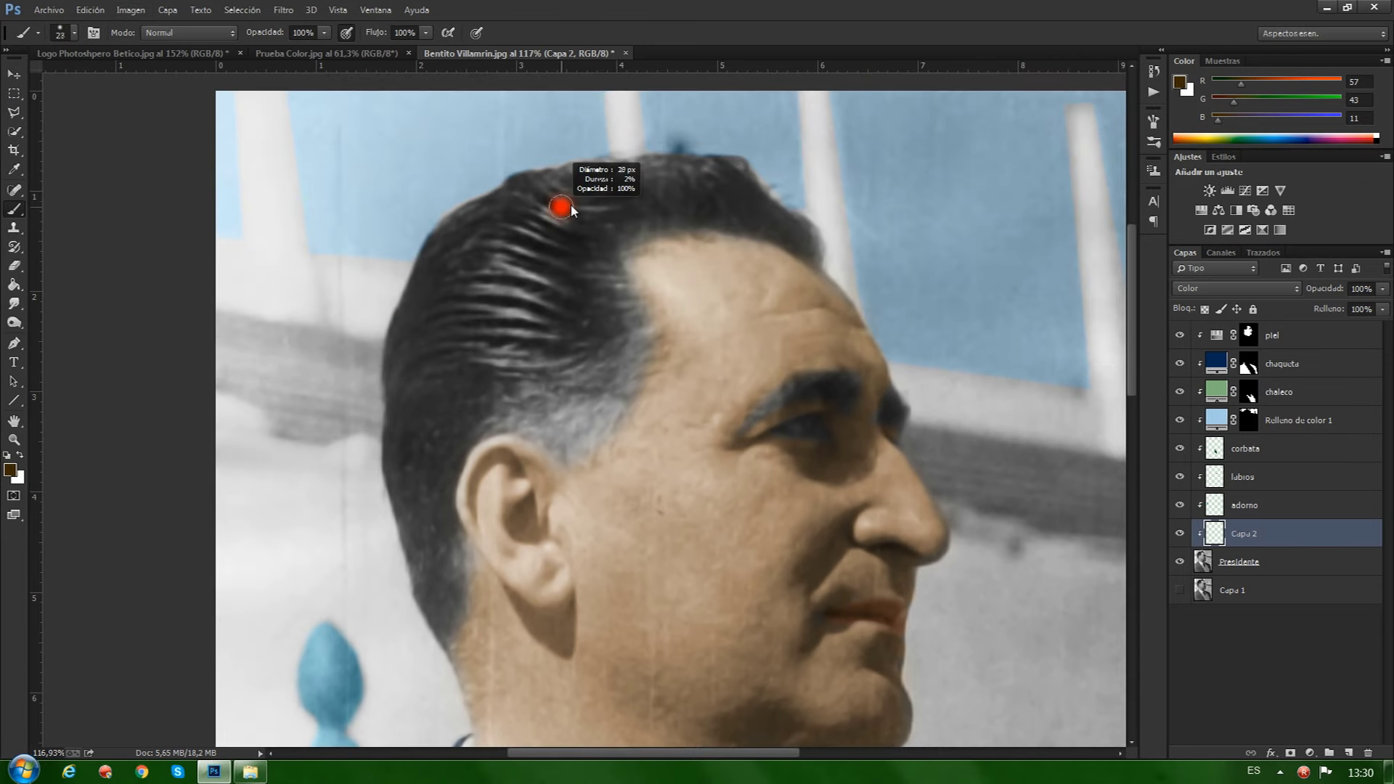
mouse_move(622, 196)
left_mouse_down()
mouse_move(665, 185)
mouse_move(747, 197)
mouse_move(610, 236)
mouse_move(622, 296)
mouse_move(465, 284)
mouse_move(618, 181)
mouse_move(666, 174)
mouse_move(511, 193)
mouse_move(456, 226)
mouse_move(418, 325)
left_mouse_up()
mouse_move(406, 415)
left_mouse_down()
mouse_move(408, 324)
mouse_move(407, 444)
mouse_move(472, 372)
mouse_move(438, 327)
mouse_move(600, 315)
mouse_move(545, 266)
mouse_move(592, 351)
mouse_move(636, 373)
left_mouse_up()
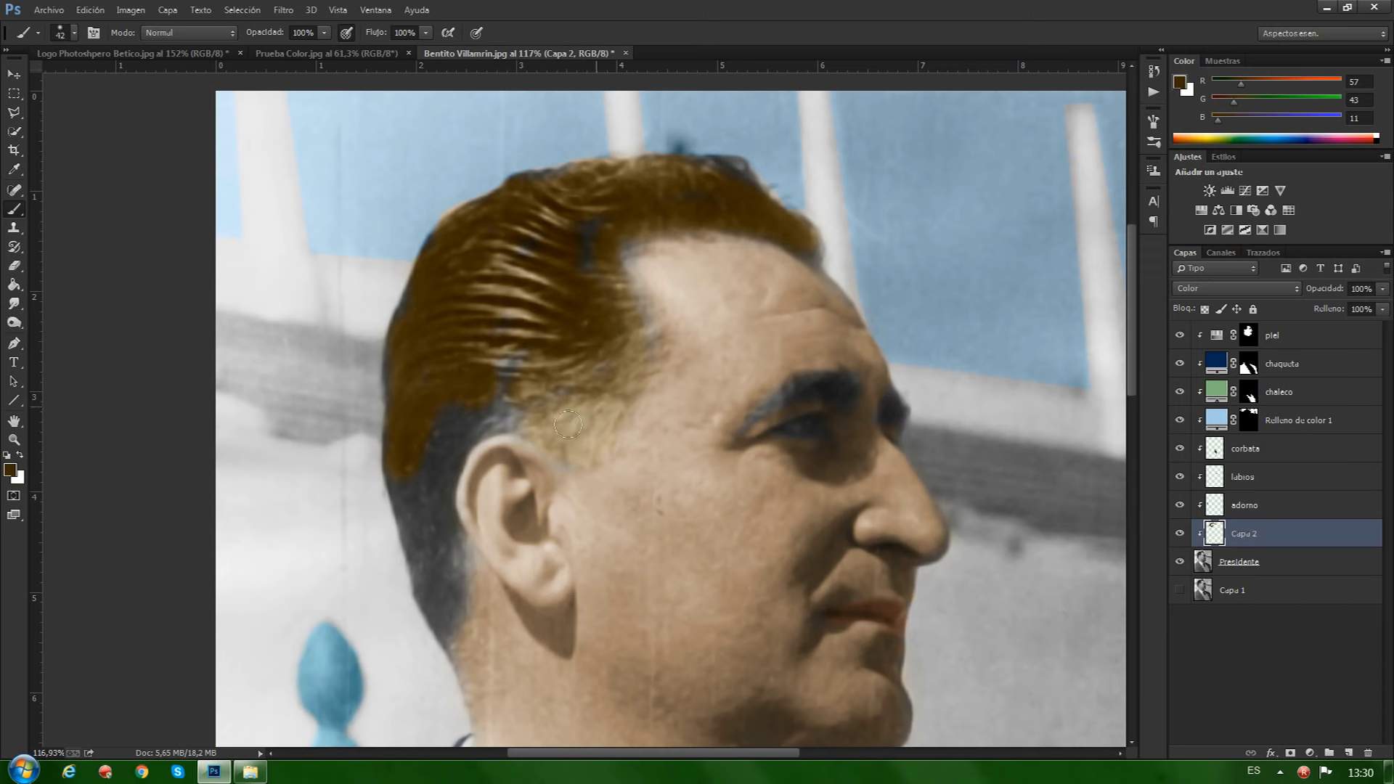
mouse_move(475, 429)
left_mouse_down()
mouse_move(454, 432)
mouse_move(396, 501)
left_mouse_up()
mouse_move(468, 596)
left_mouse_down()
mouse_move(444, 607)
mouse_move(462, 609)
mouse_move(439, 527)
mouse_move(450, 446)
mouse_move(415, 523)
mouse_move(444, 593)
mouse_move(430, 550)
left_mouse_up()
left_click(1215, 534, "ctrl")
- Repaint the selected hair in #2e250e with a 241 px brush, then deselect
left_click(10, 470)
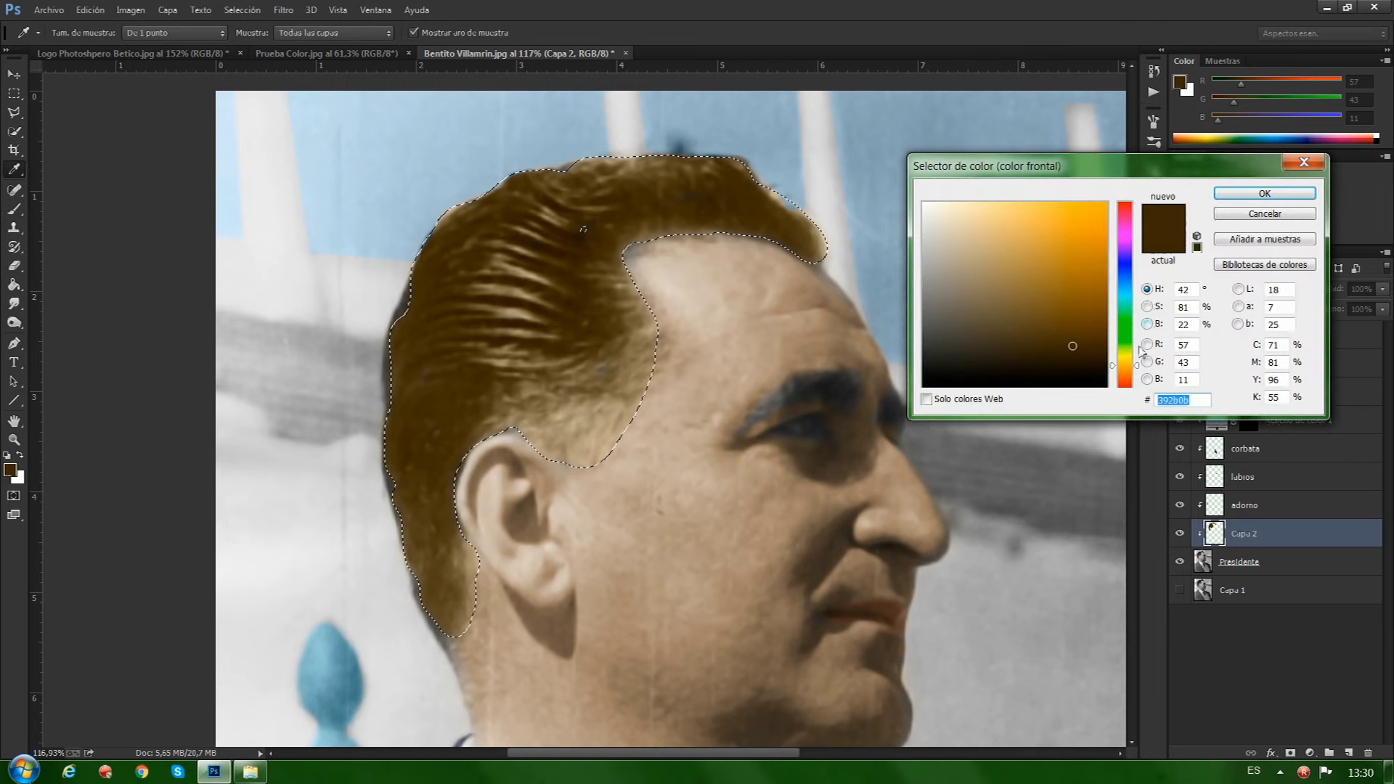
left_click(1051, 353)
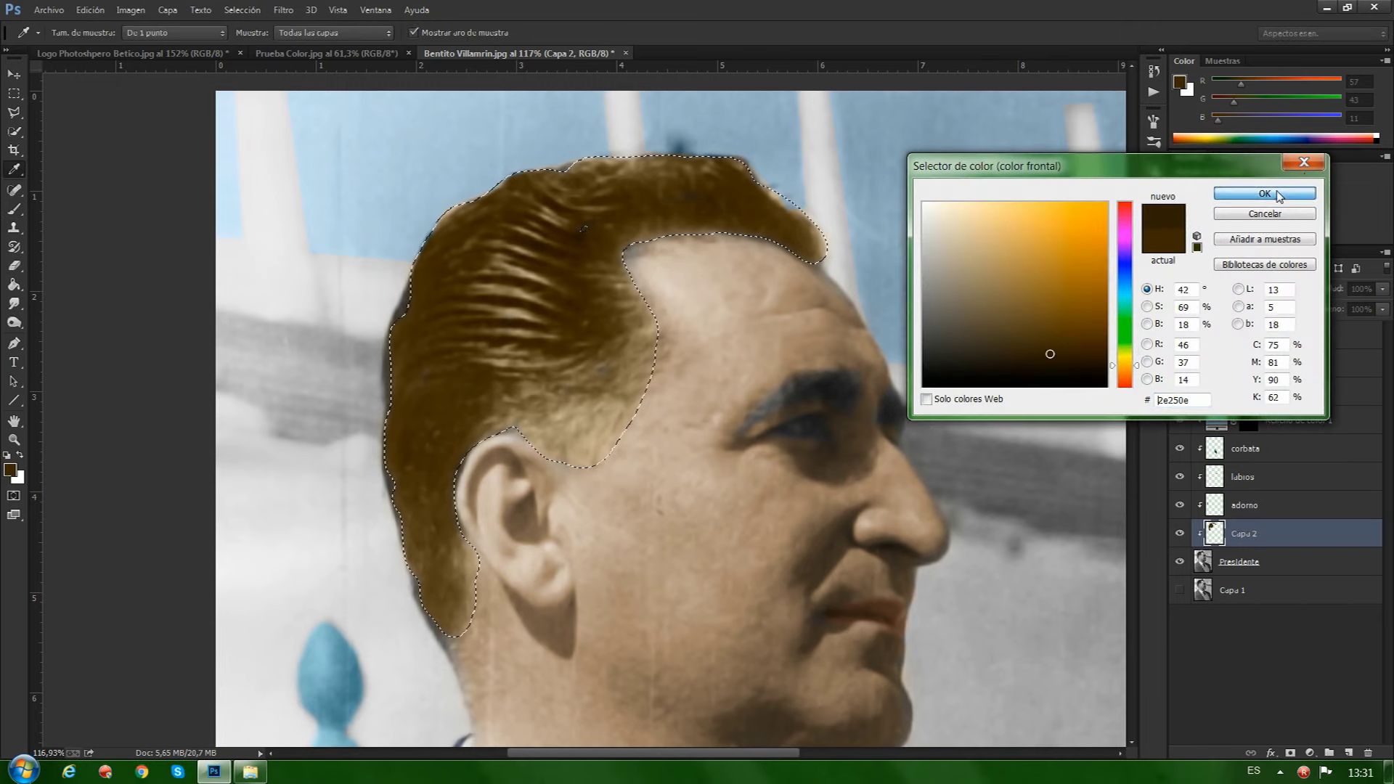
left_click(1264, 193)
left_click_drag(708, 266, 752, 266)
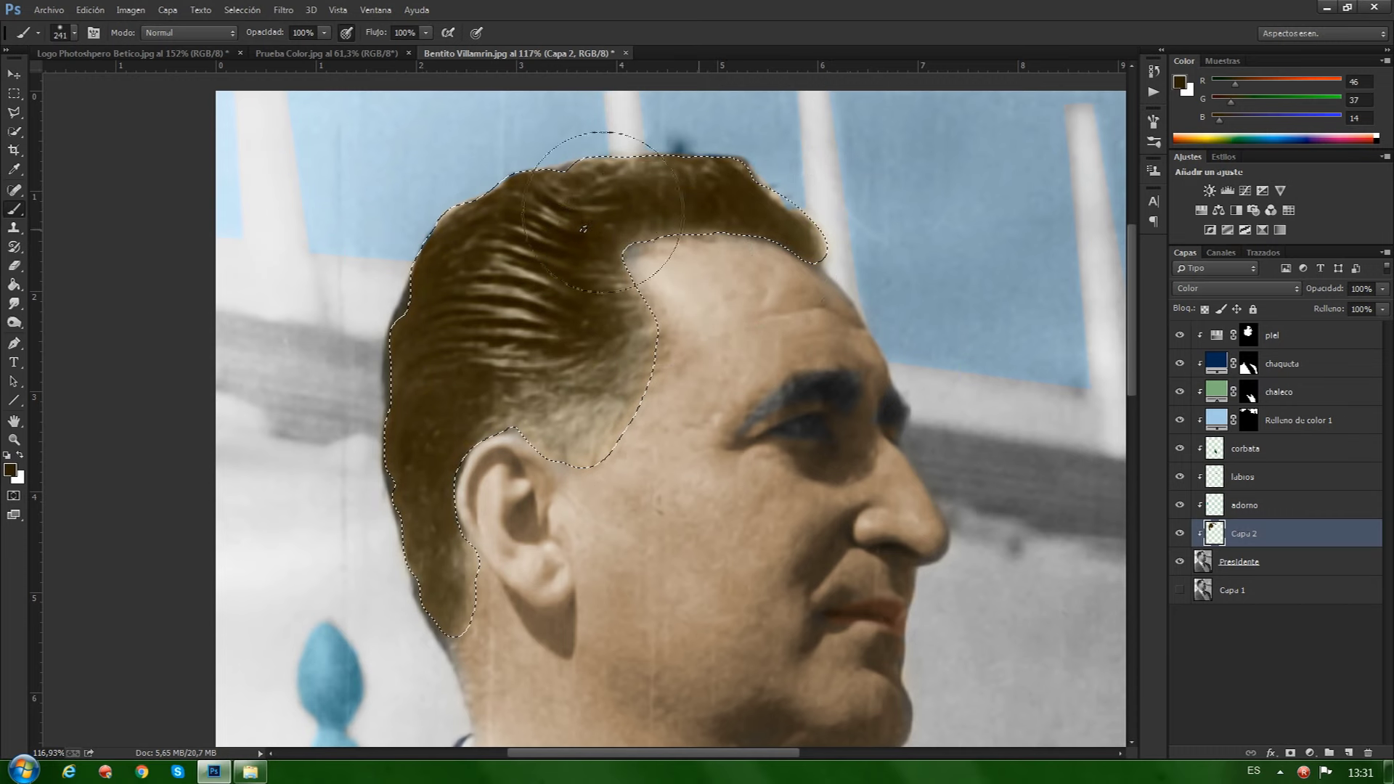
left_click_drag(488, 610, 457, 377)
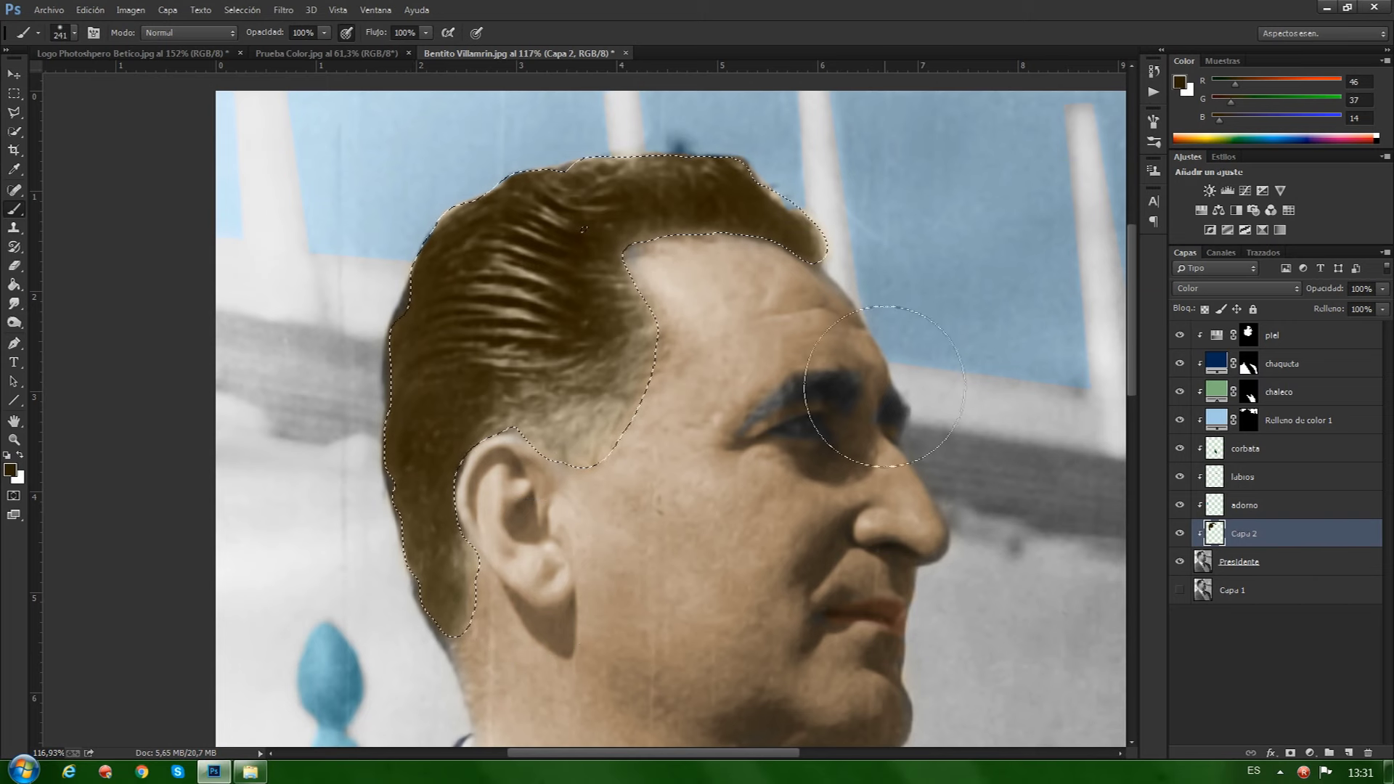
key("ctrl+d")
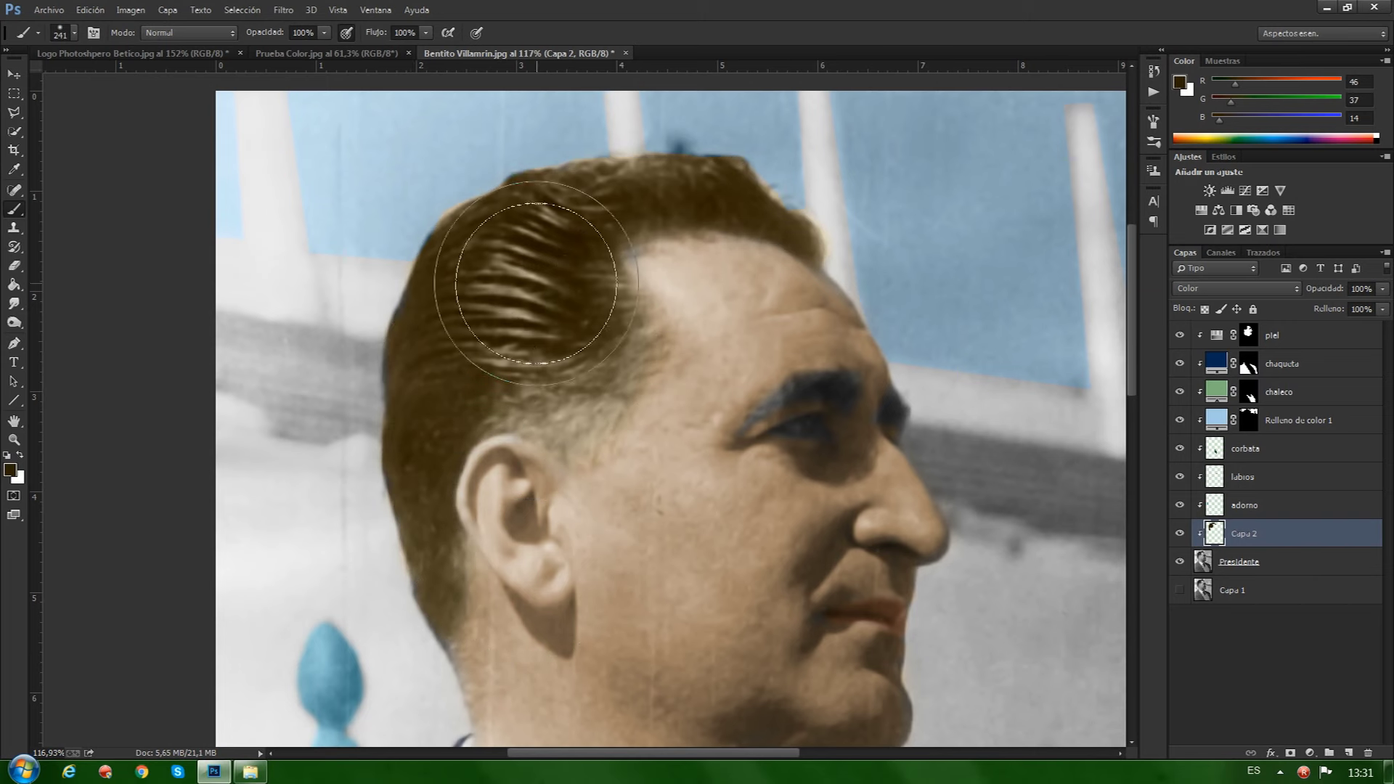
- Shrink the brush to 123 px, then 37 px, for hairline touch-ups
left_click_drag(549, 294, 445, 347)
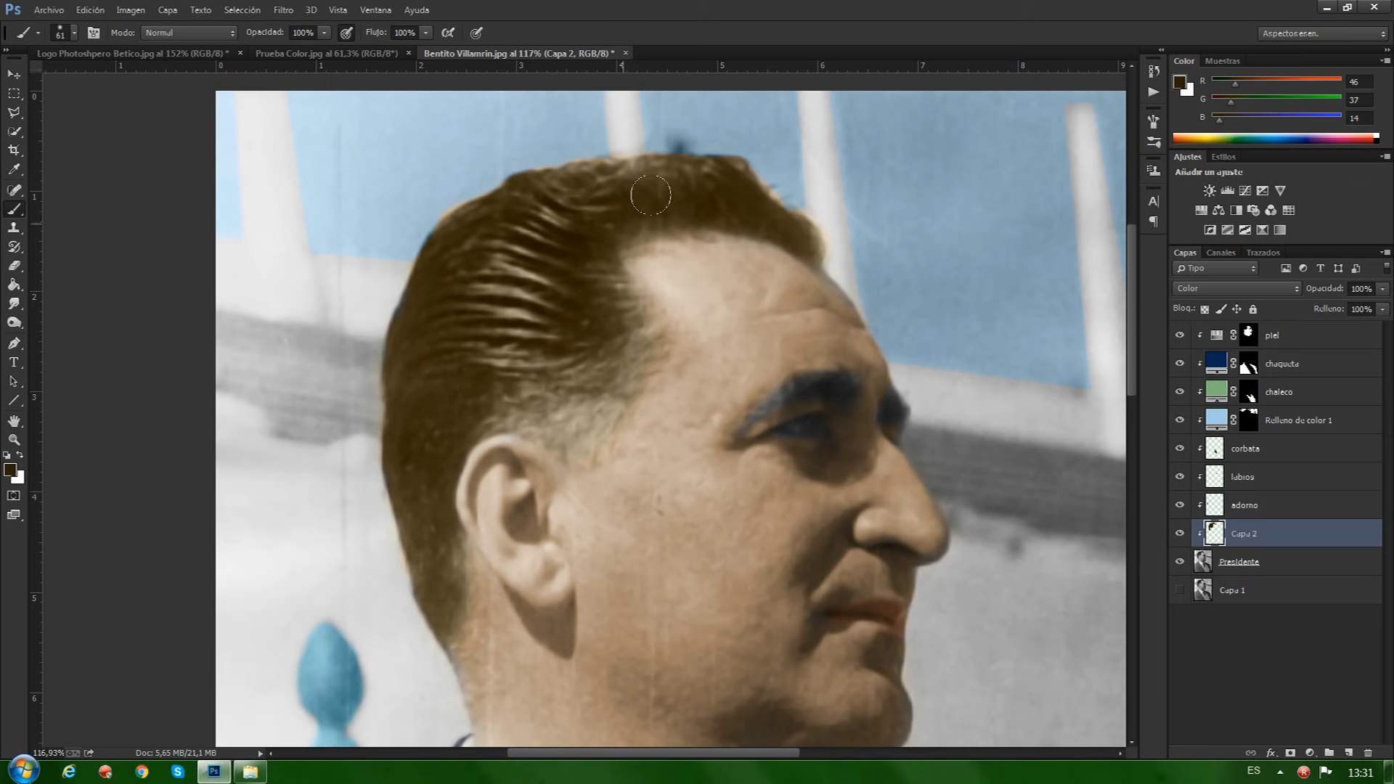
left_click_drag(701, 195, 690, 195)
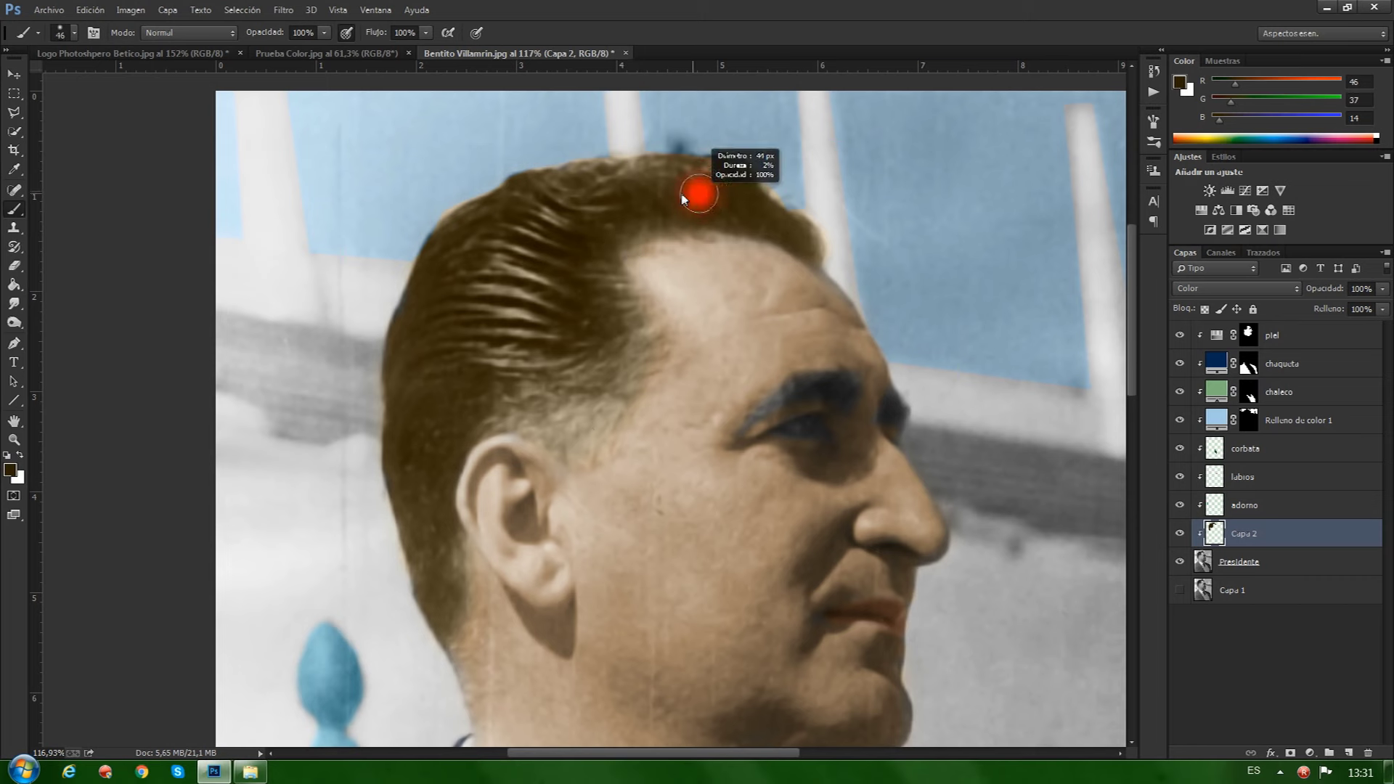
scroll(363, 381, "down", 3)
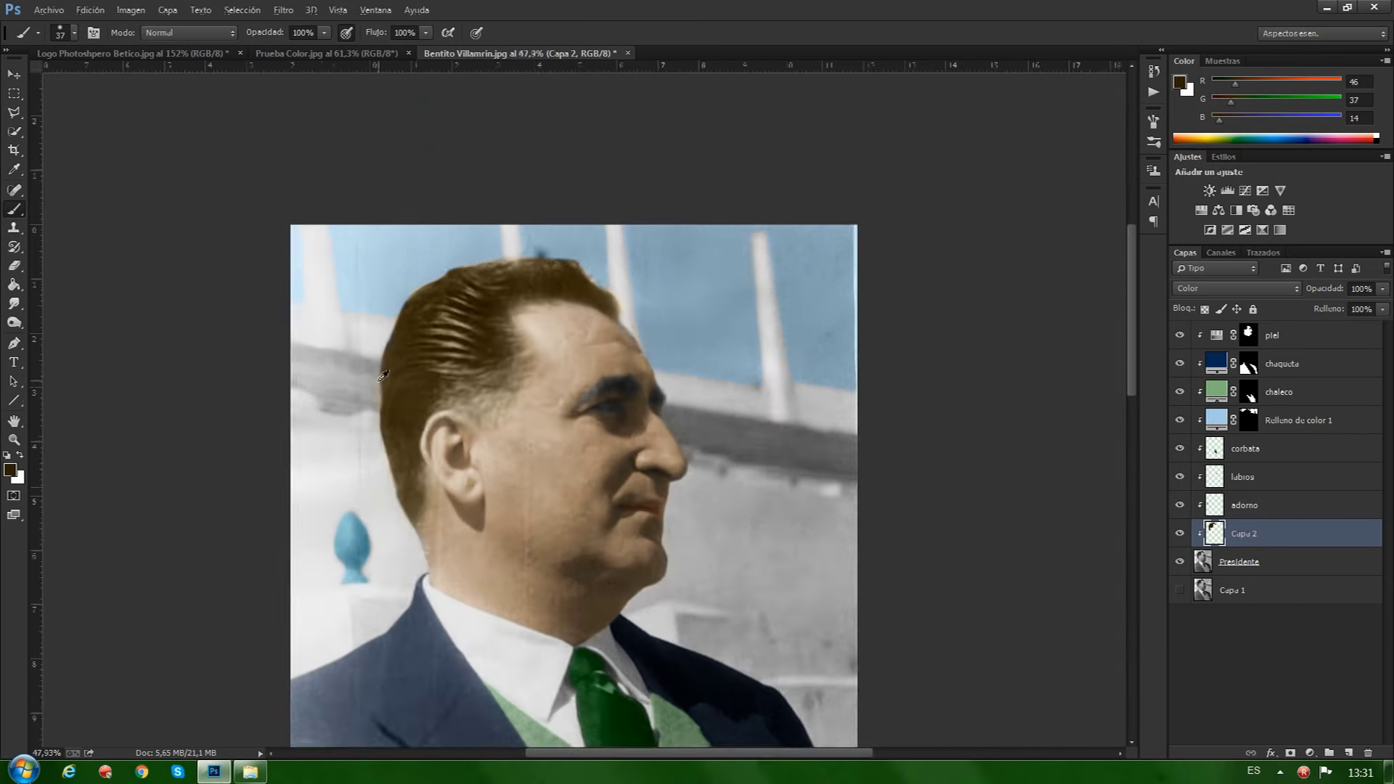
- Try the Luz intensa and Superponer blend modes on the Capa 2 hair colouring
scroll(385, 375, "down", 2)
key("alt")
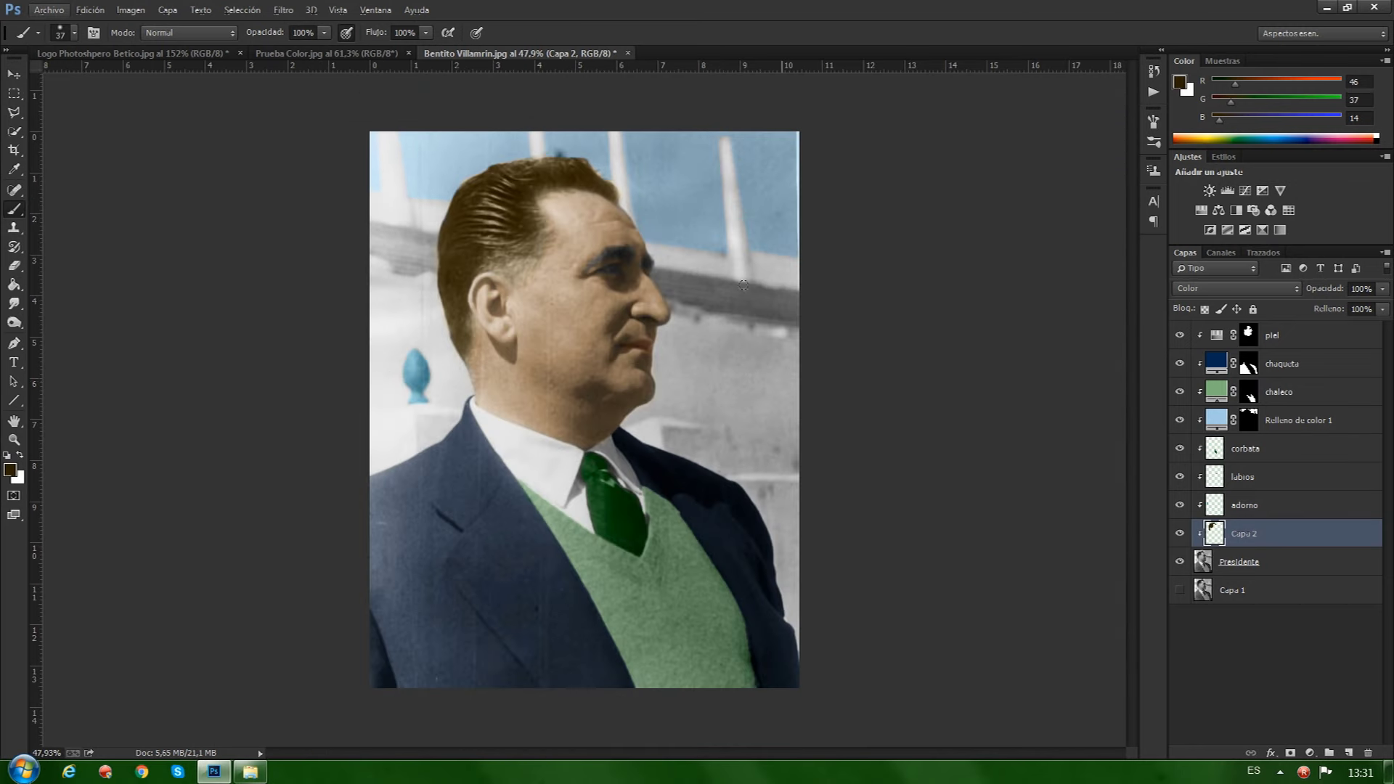
key("alt")
left_click(1235, 289)
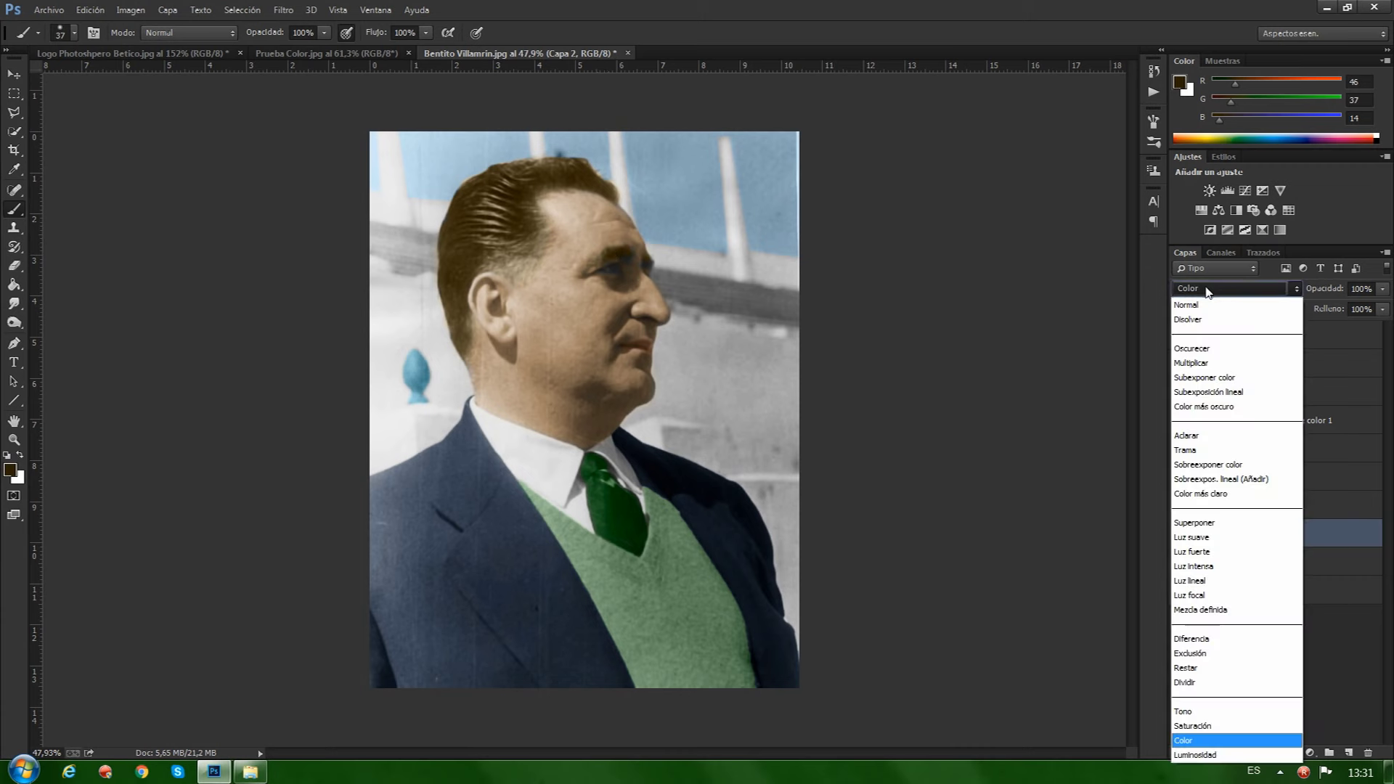
left_click(1210, 567)
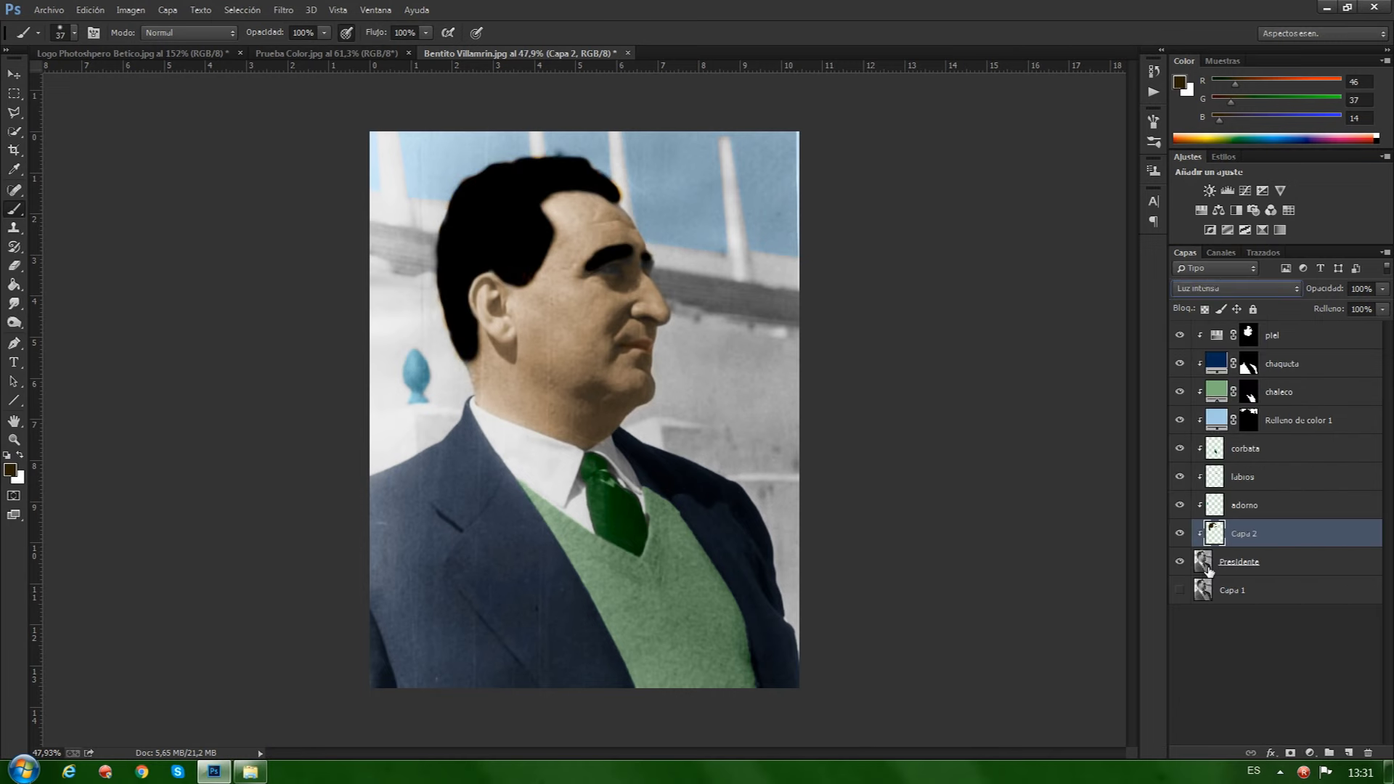
left_click(1217, 289)
left_click(1208, 528)
- Return Capa 2 to Color mode at about 90% opacity and toggle its visibility to compare
left_click_drag(1328, 294, 1308, 294)
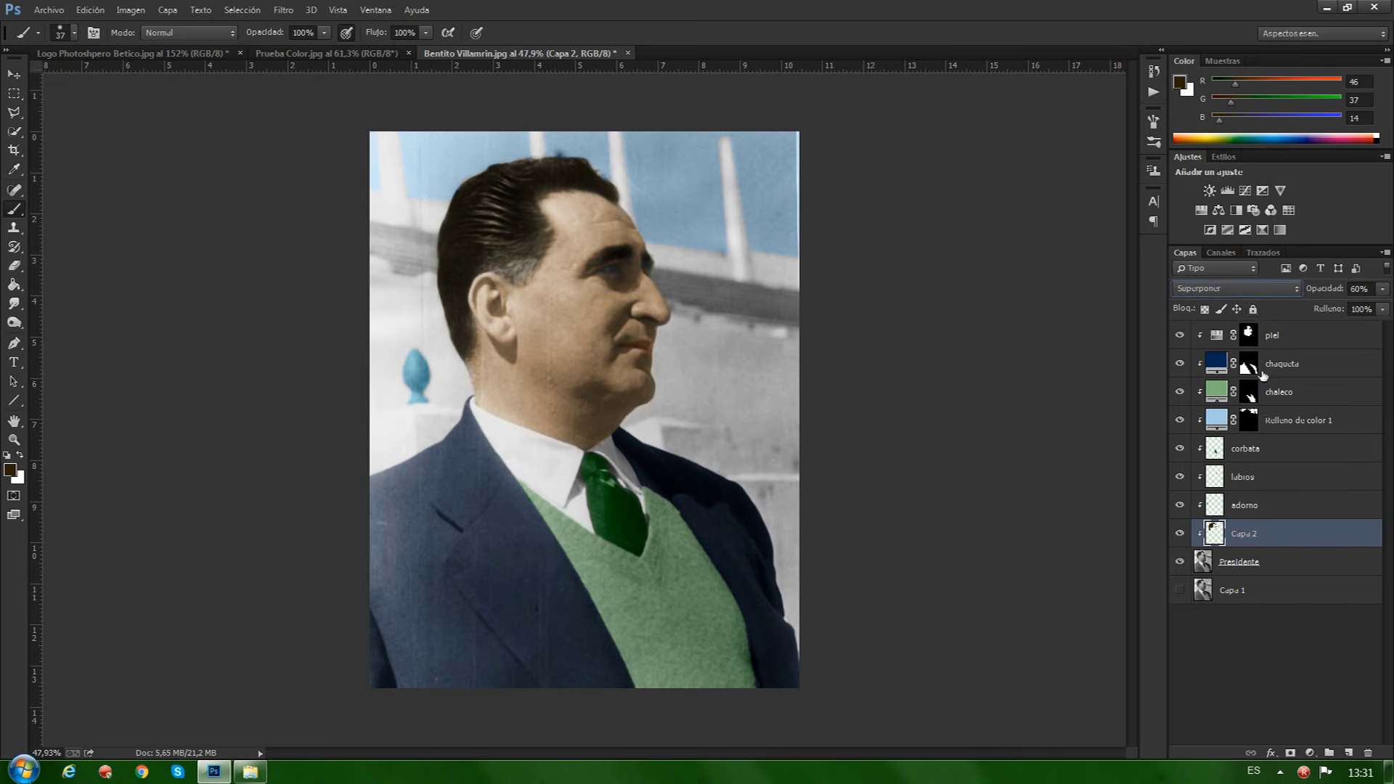
left_click(1208, 288)
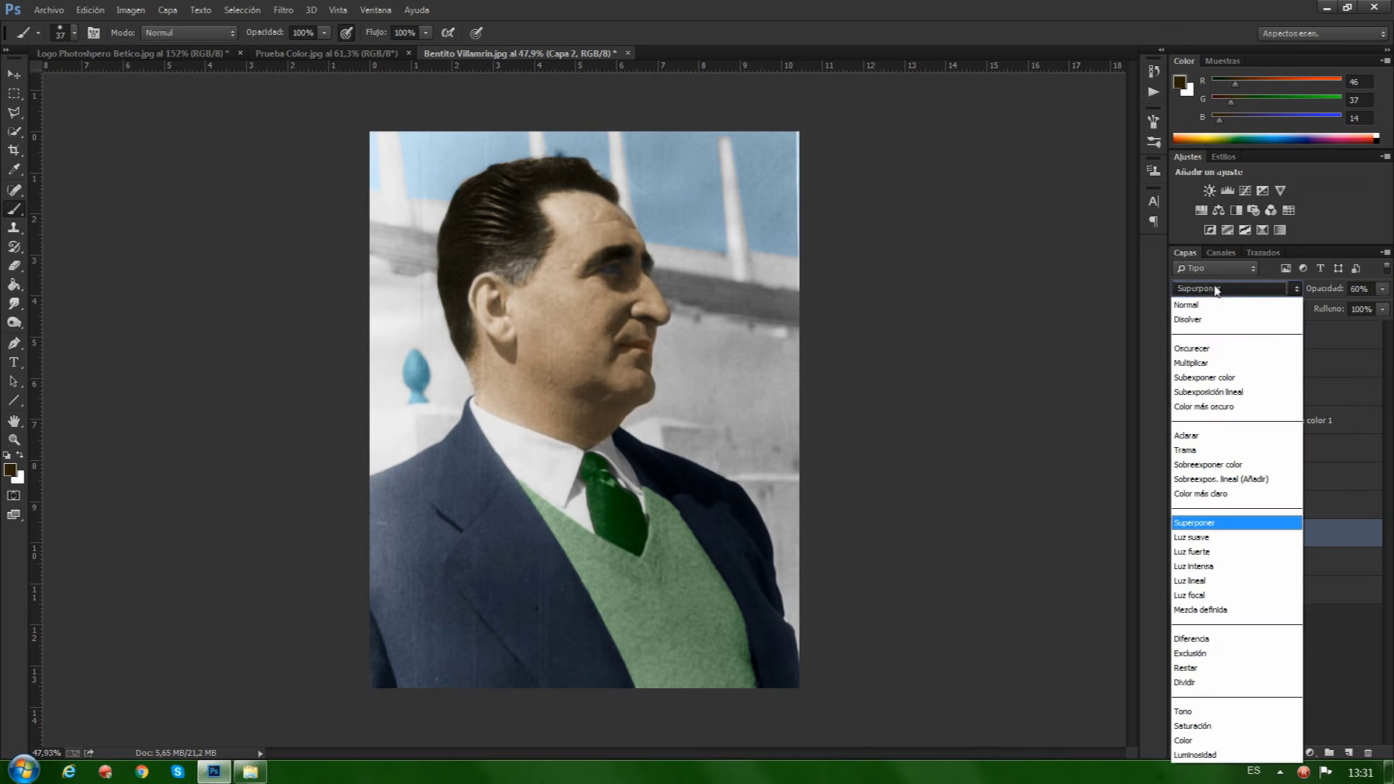
left_click(1187, 740)
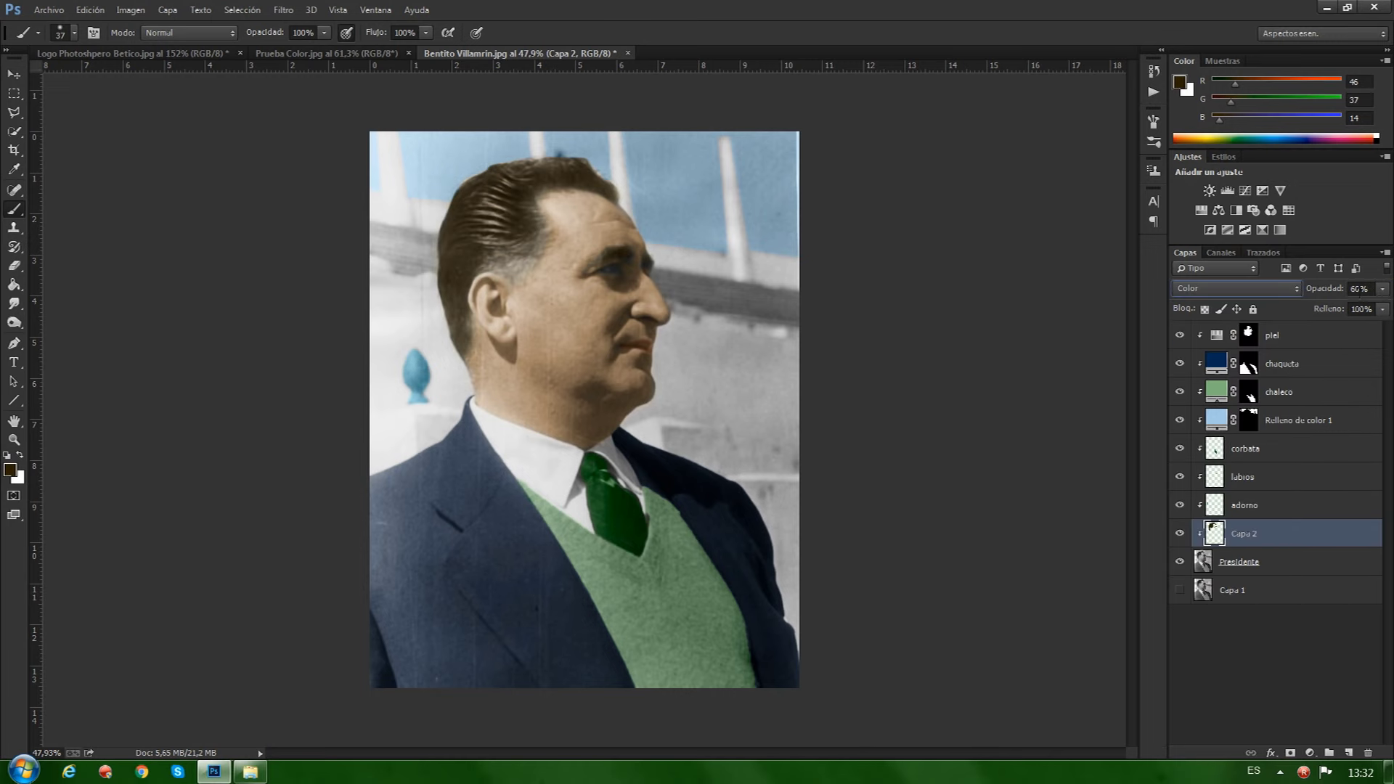
left_click_drag(1326, 289, 1350, 292)
left_click(1180, 535)
left_click(1180, 535)
left_click(1180, 535)
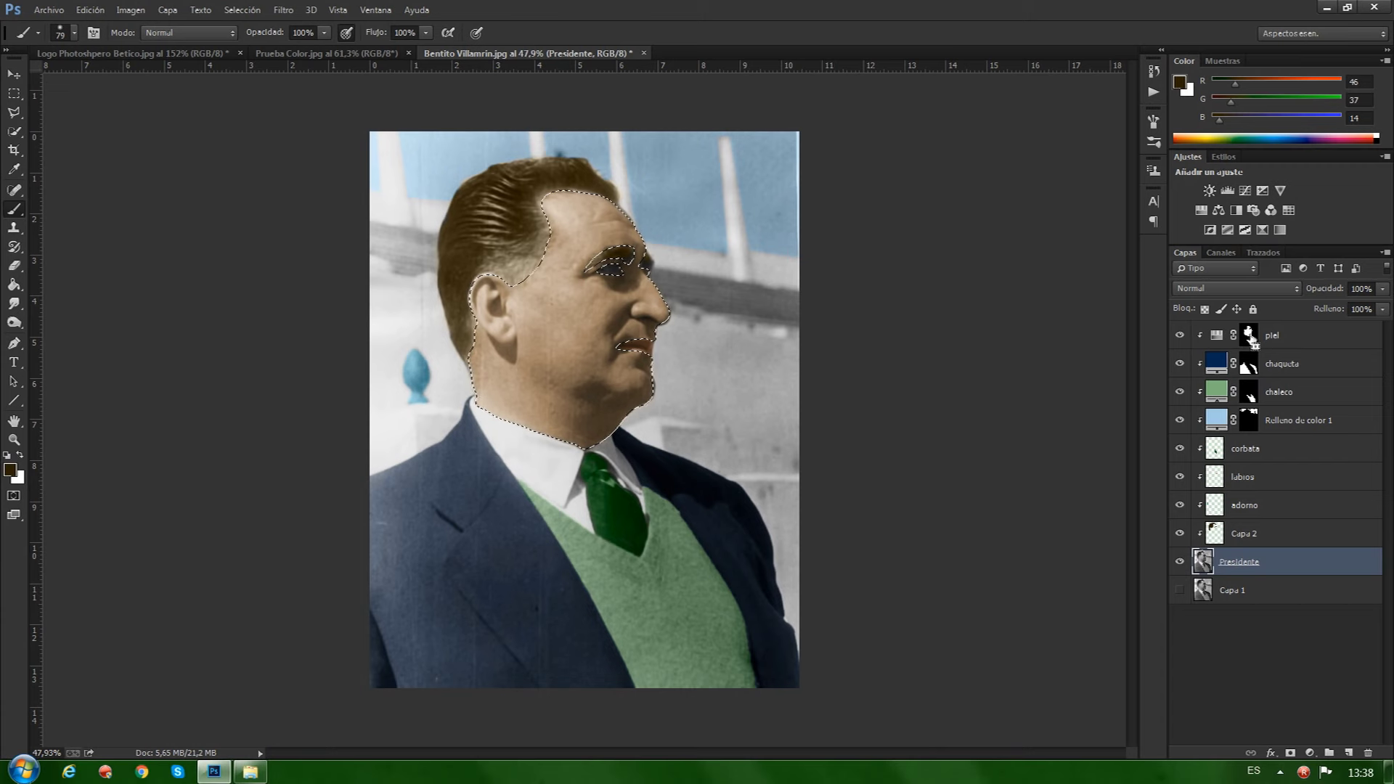
- Add the chaqueta, chaleco, sky fill, corbata, labios and adorno masks to the selection
left_click(1249, 370, "ctrl+shift")
left_click(1249, 396, "ctrl+shift")
left_click(1250, 425, "ctrl+shift")
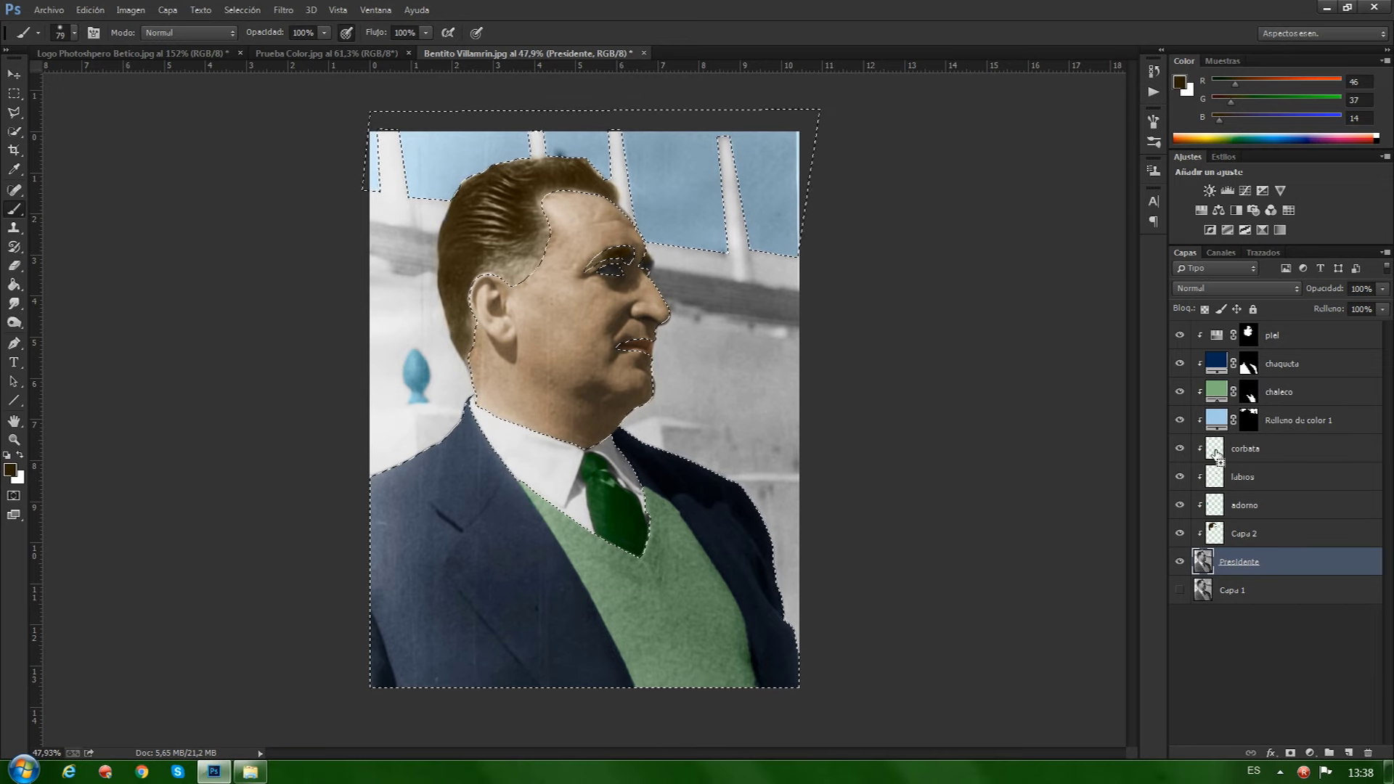
left_click(1219, 456, "ctrl+alt")
left_click(1217, 479, "ctrl+shift")
left_click(1214, 513, "ctrl+alt")
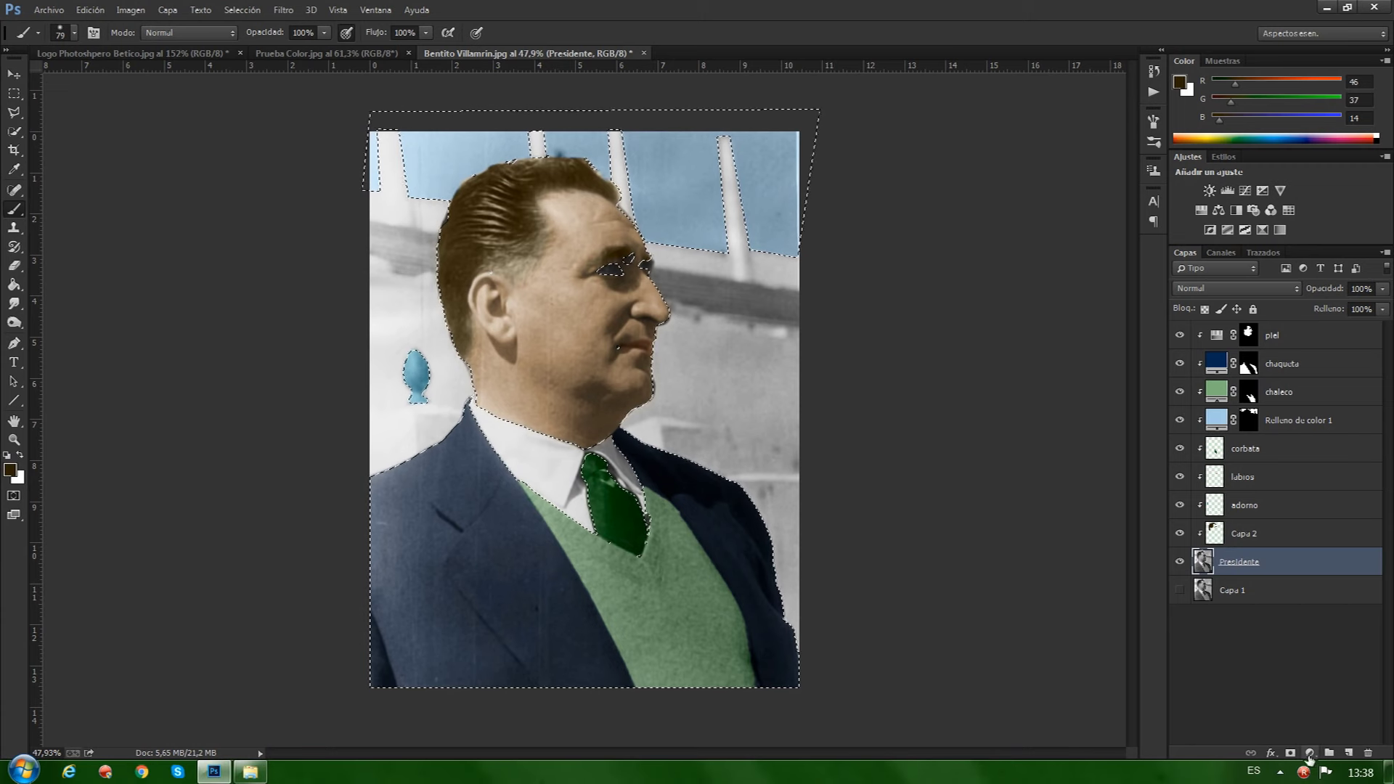
left_click(1310, 753)
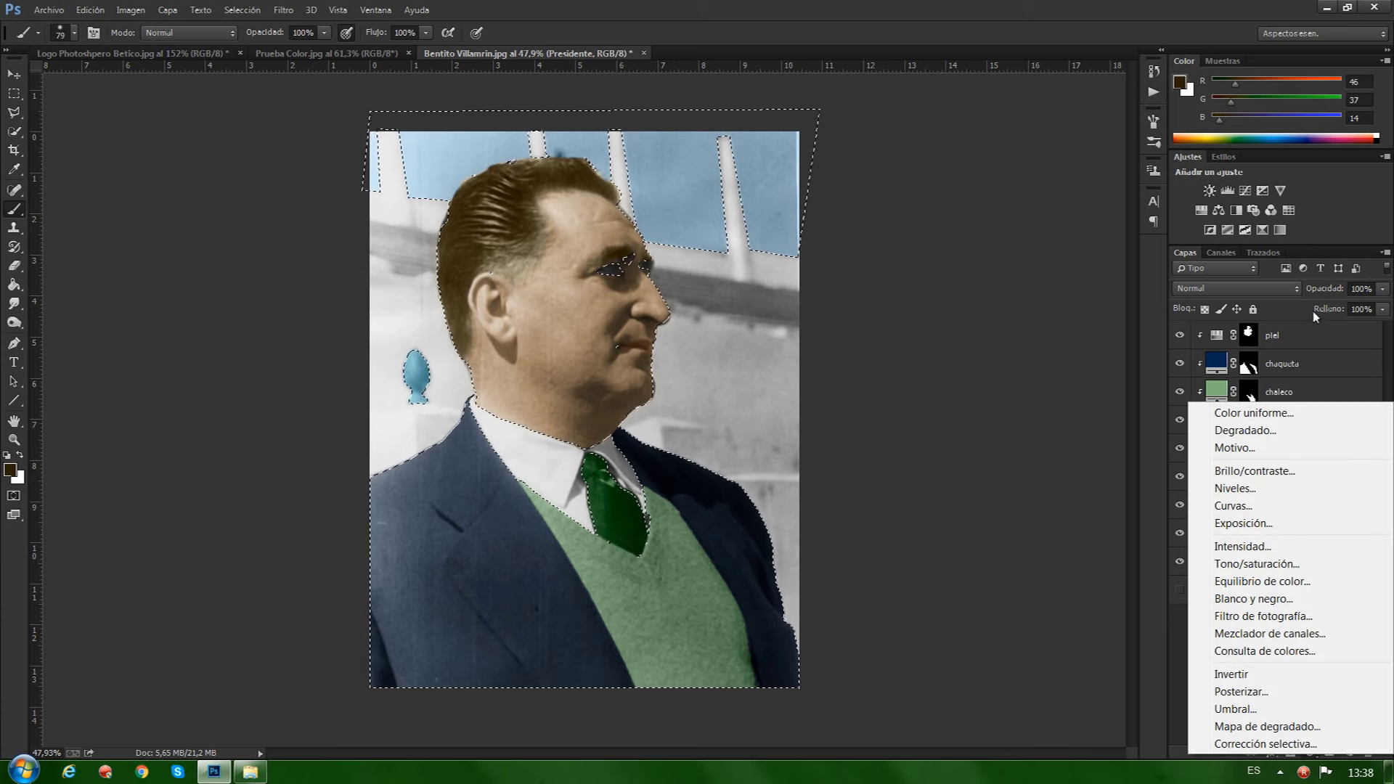
- Add a Tono/saturación adjustment and paint white into its mask over the collar and face gaps
left_click(1235, 565)
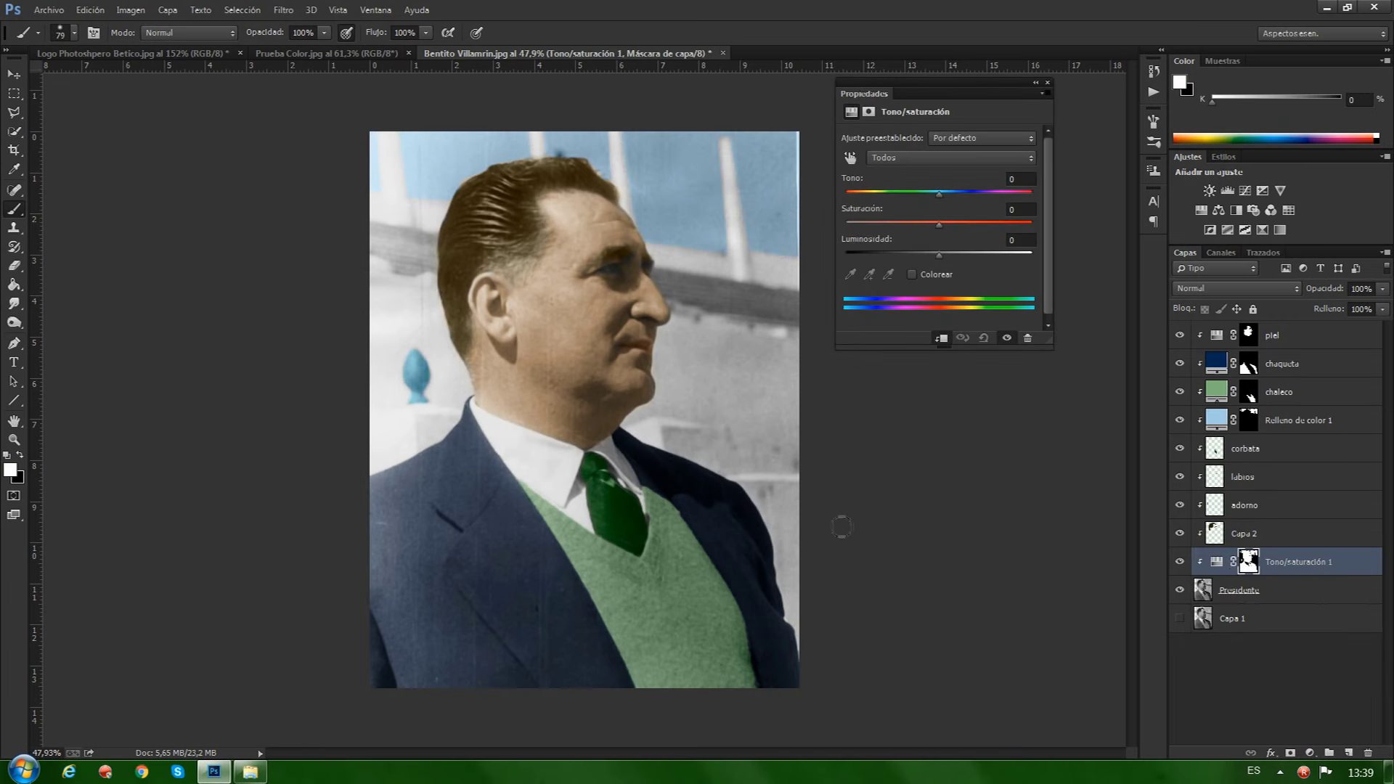
left_click(1036, 83)
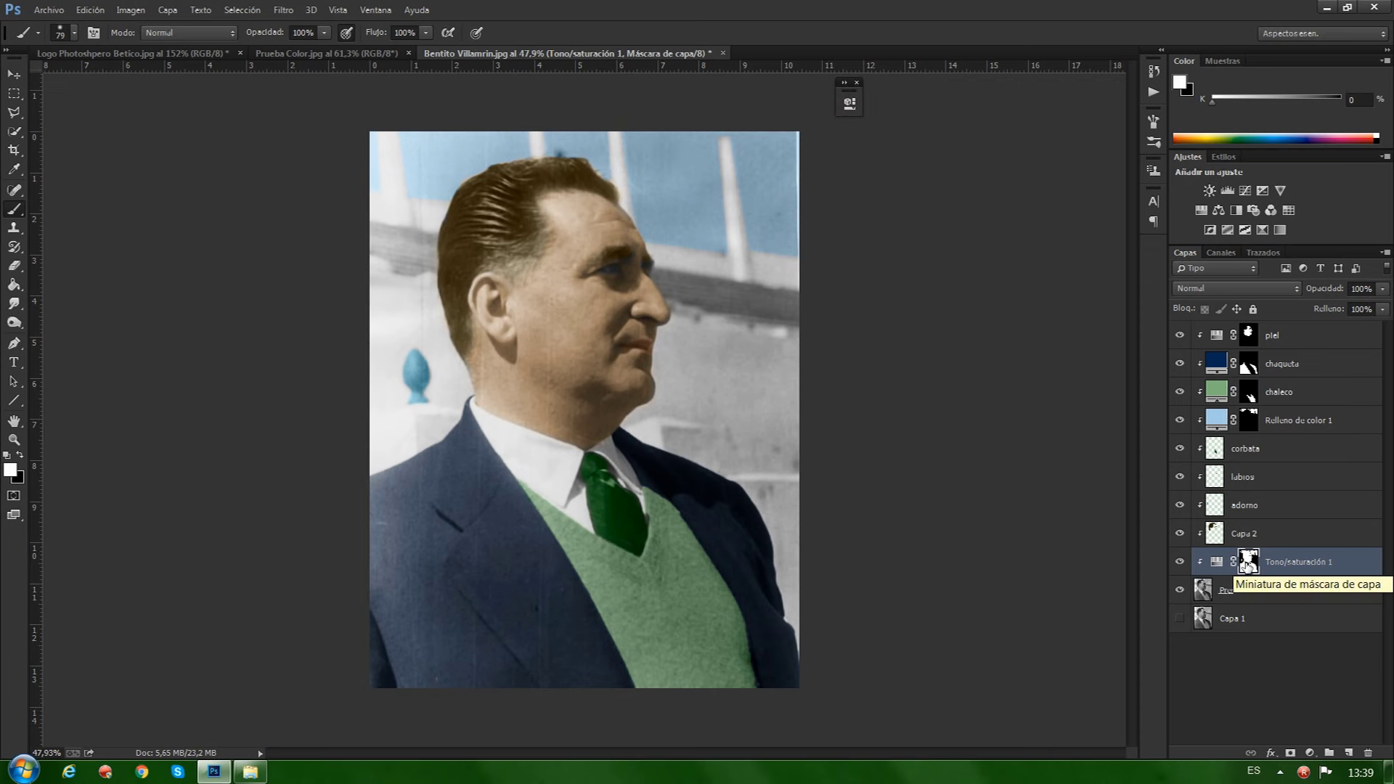
left_click(1249, 565, "alt")
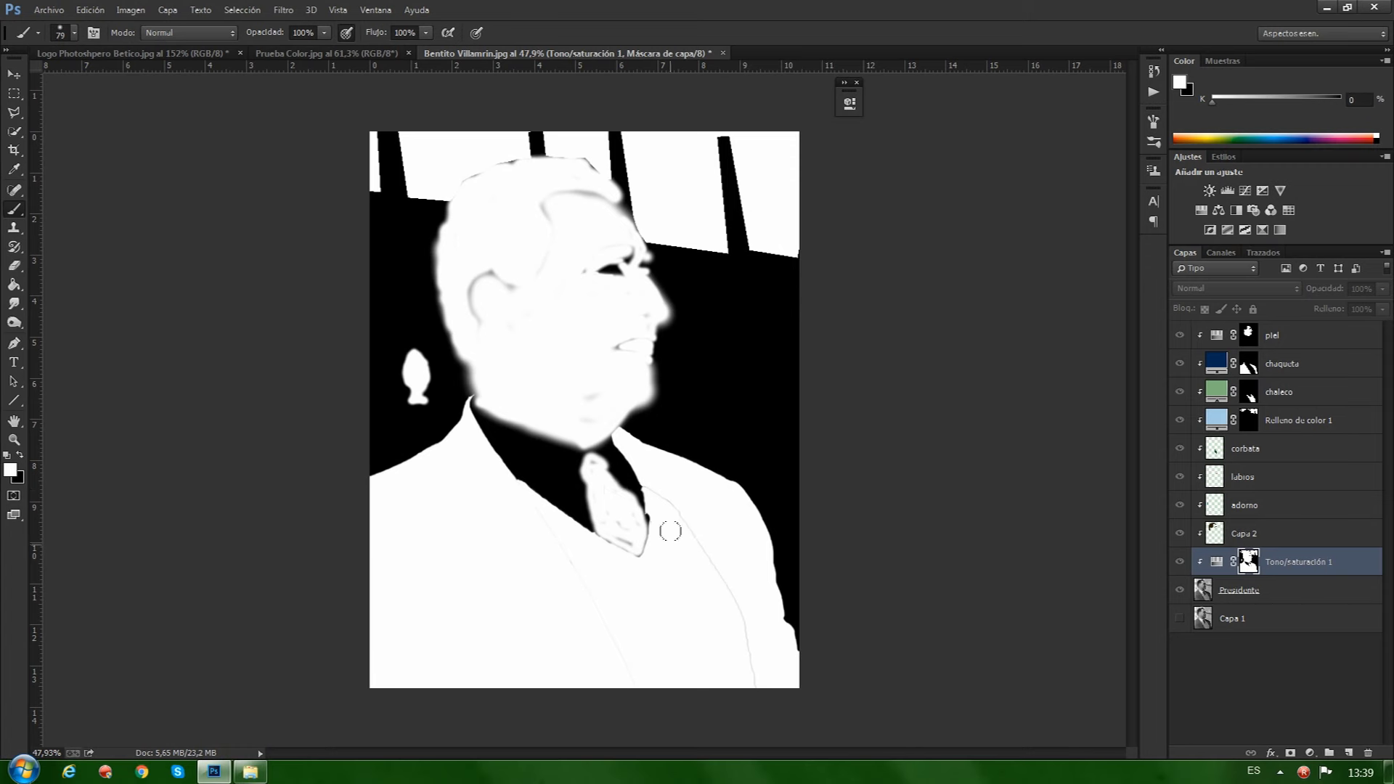
mouse_move(533, 481)
left_mouse_down()
mouse_move(479, 407)
mouse_move(591, 457)
mouse_move(702, 547)
mouse_move(753, 644)
mouse_move(638, 564)
mouse_move(653, 513)
mouse_move(563, 524)
mouse_move(585, 523)
left_mouse_up()
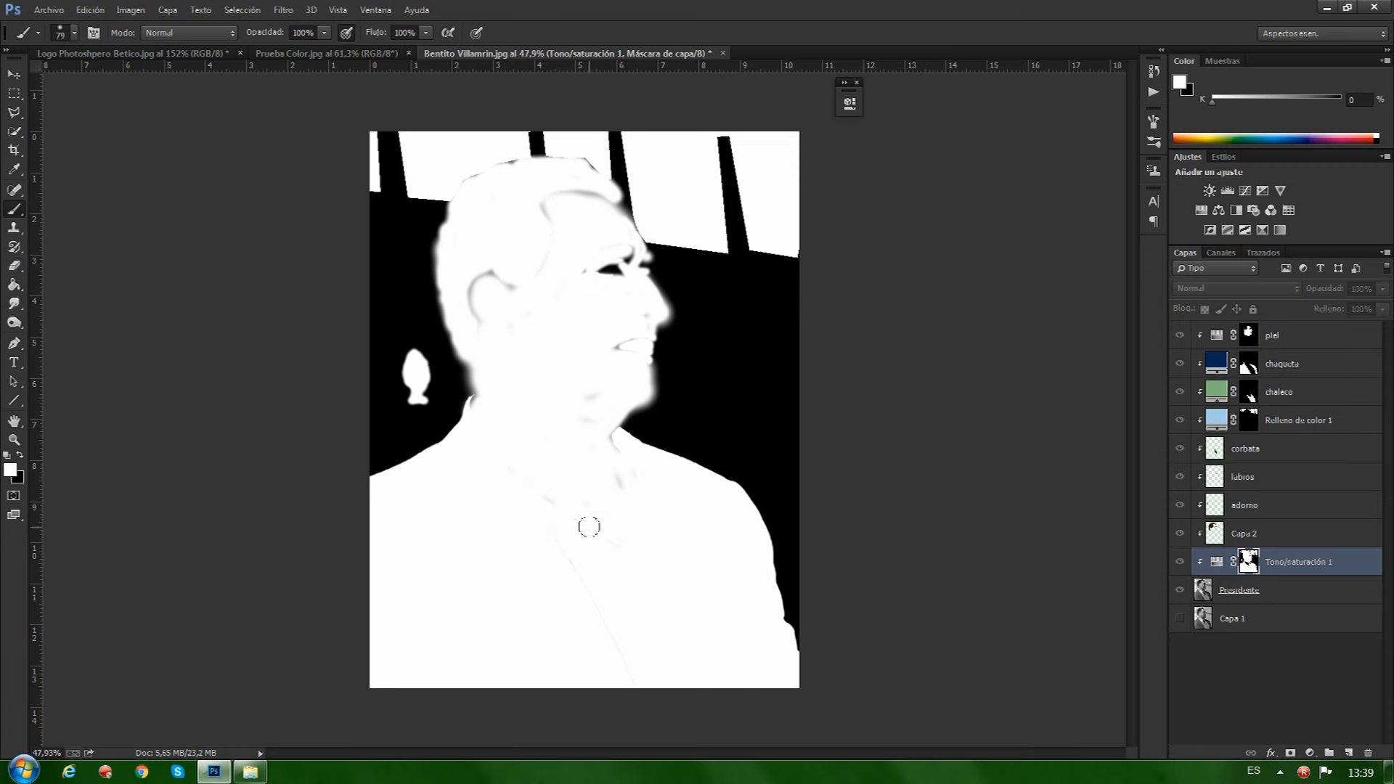
mouse_move(609, 455)
left_mouse_down()
mouse_move(599, 366)
mouse_move(621, 276)
mouse_move(629, 336)
mouse_move(554, 220)
mouse_move(574, 195)
mouse_move(483, 280)
mouse_move(476, 380)
mouse_move(490, 400)
mouse_move(523, 394)
mouse_move(619, 262)
mouse_move(615, 288)
left_mouse_up()
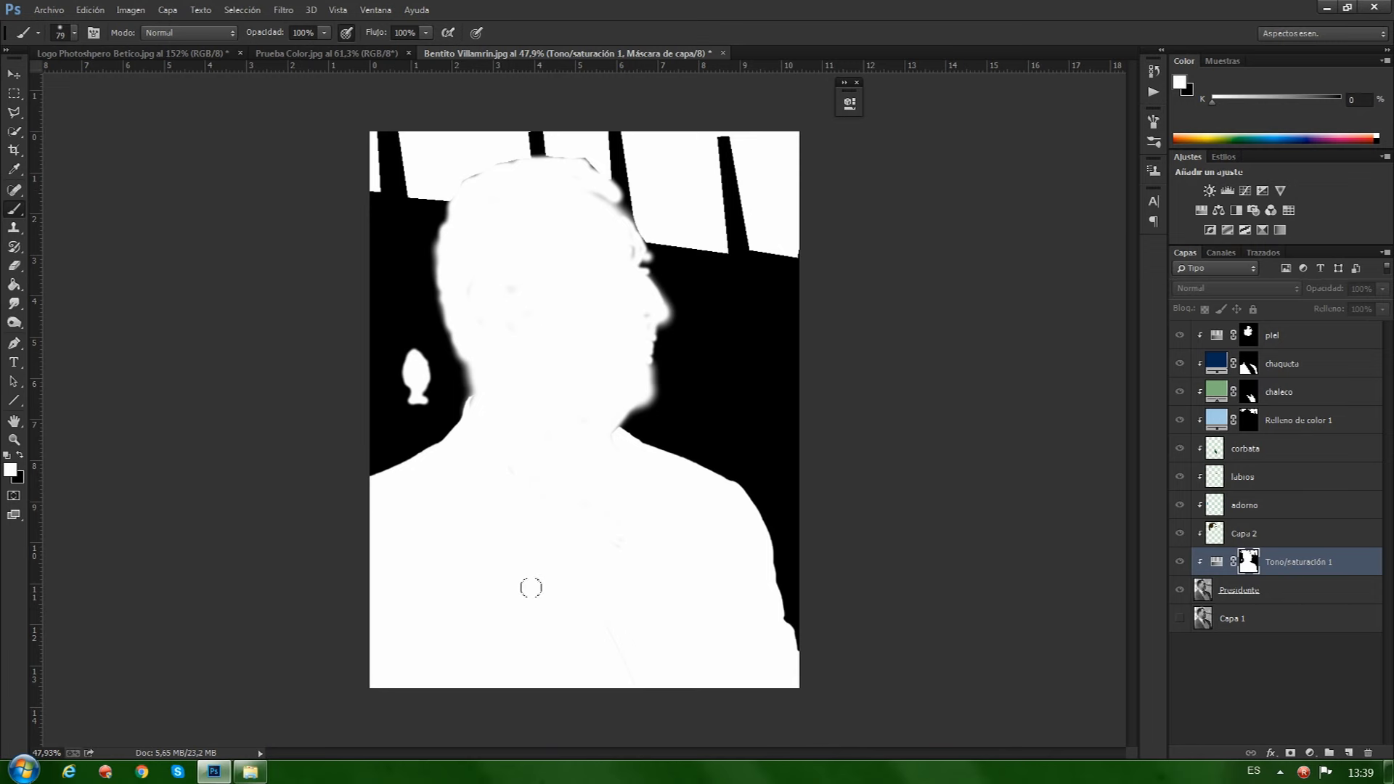
left_click(1249, 563, "alt")
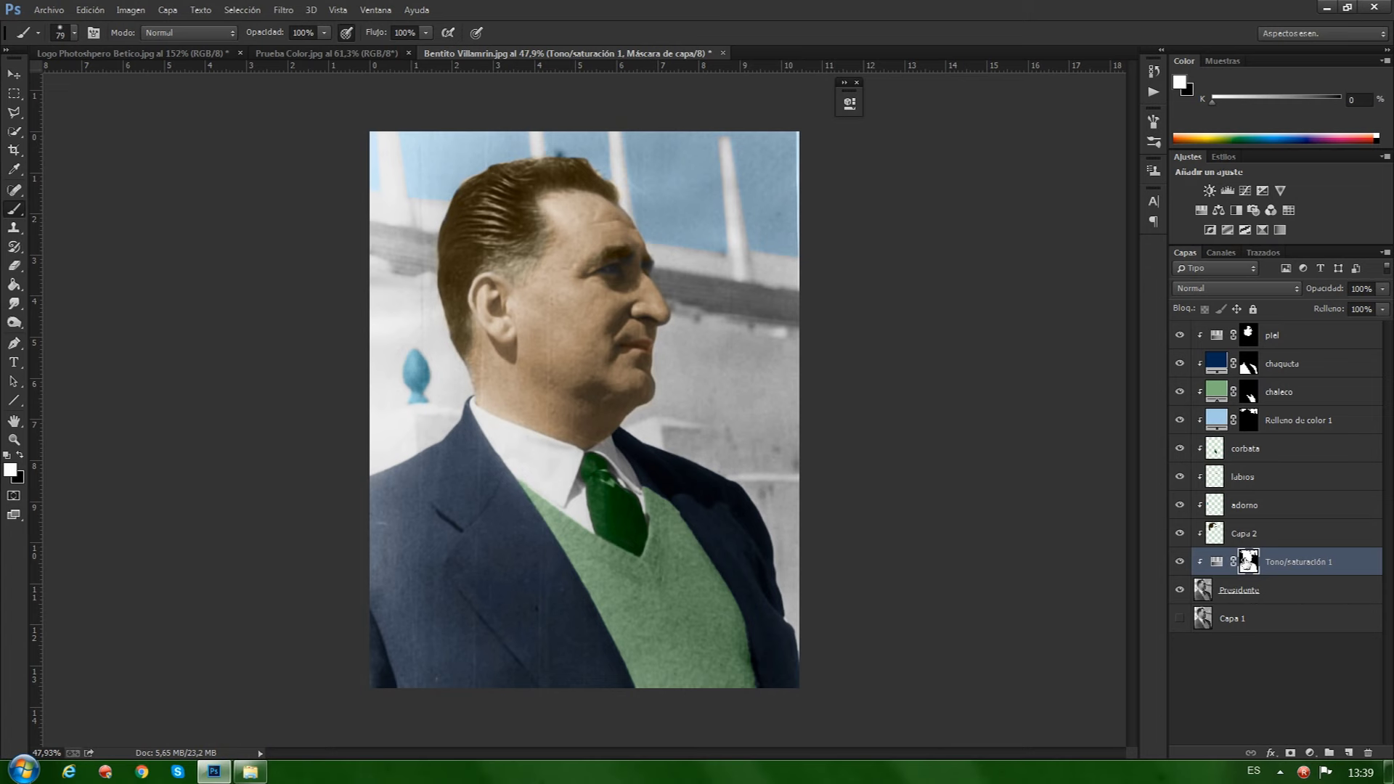
- Invert the Tono/saturación 1 mask and view it in black and white
double_click(1248, 562)
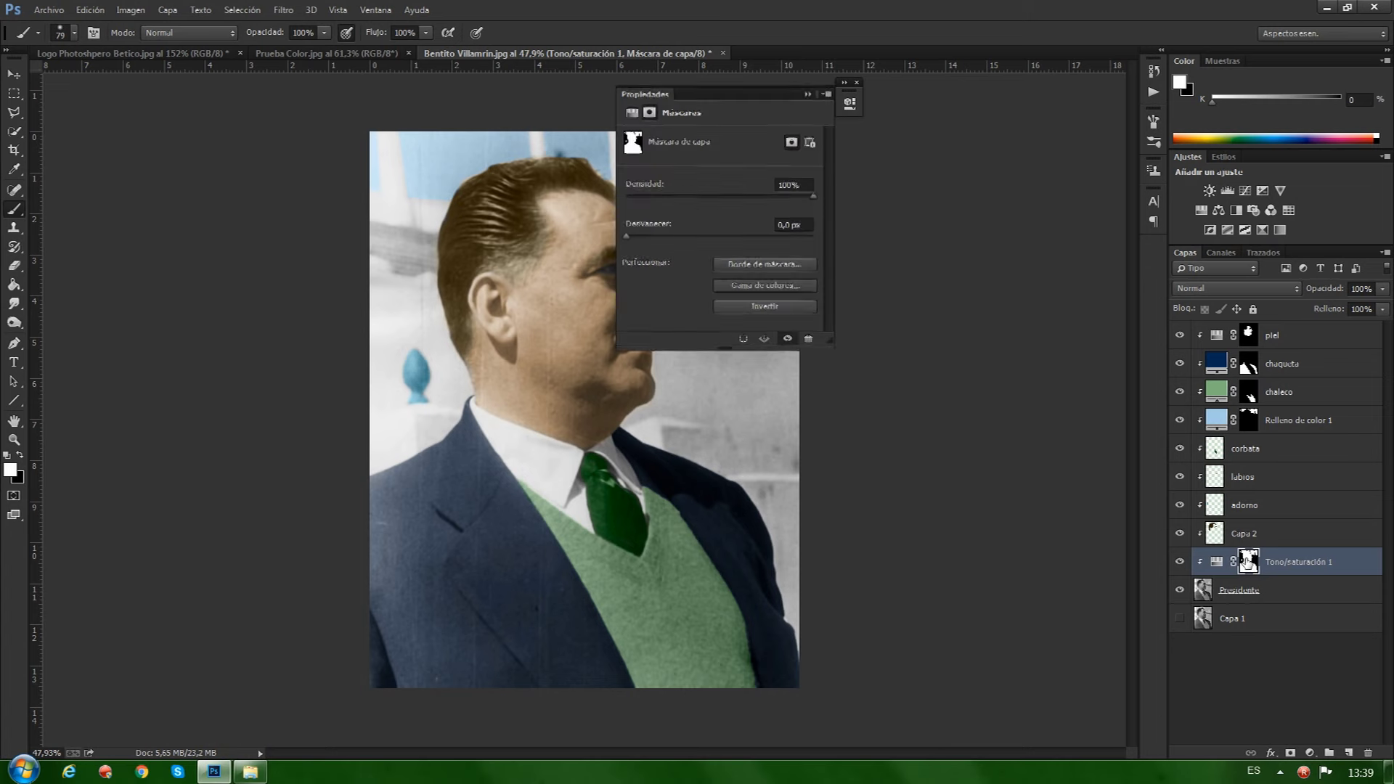
left_click(765, 307)
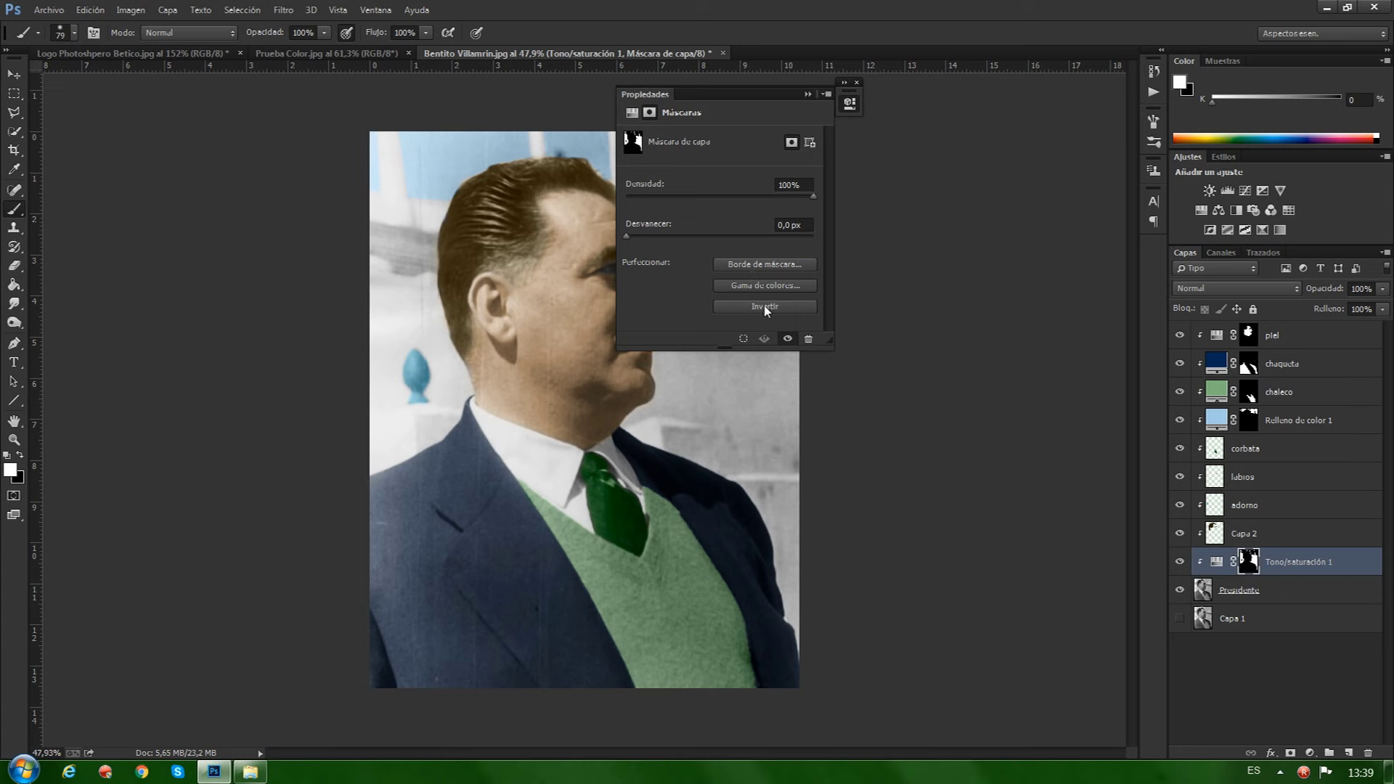
left_click(808, 94)
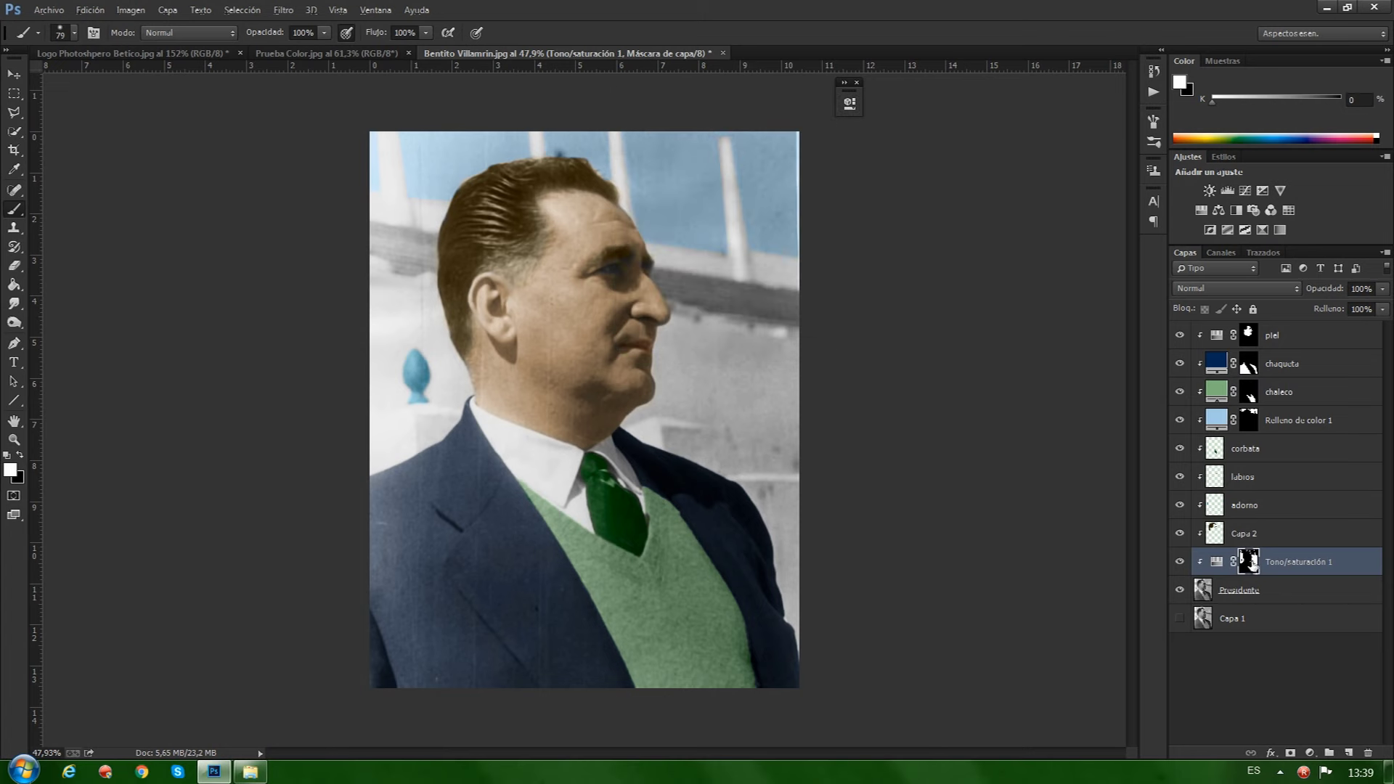
left_click(1251, 566, "alt")
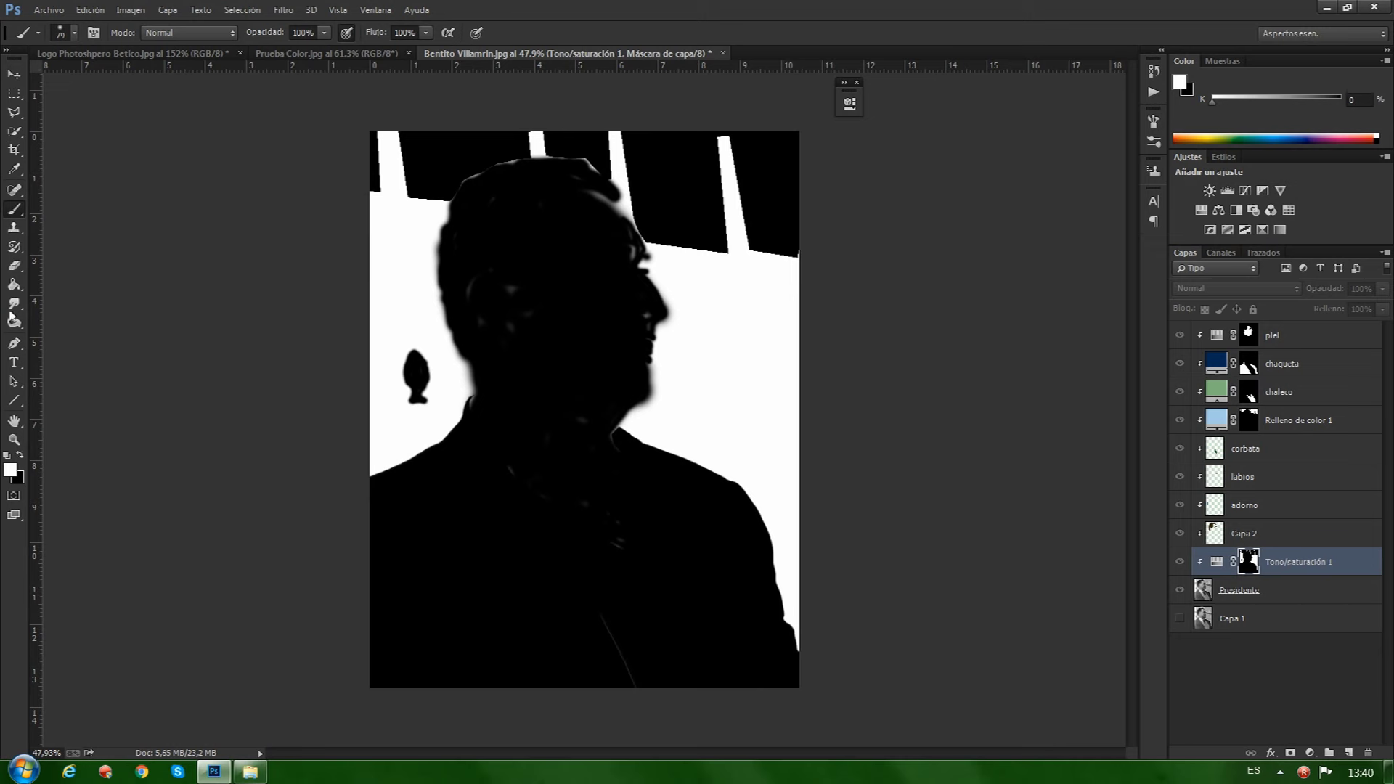
- Paint black over the head and the grey streaks on the jacket and tie
left_click(20, 456)
mouse_move(513, 293)
left_mouse_down()
mouse_move(581, 191)
mouse_move(496, 158)
left_mouse_up()
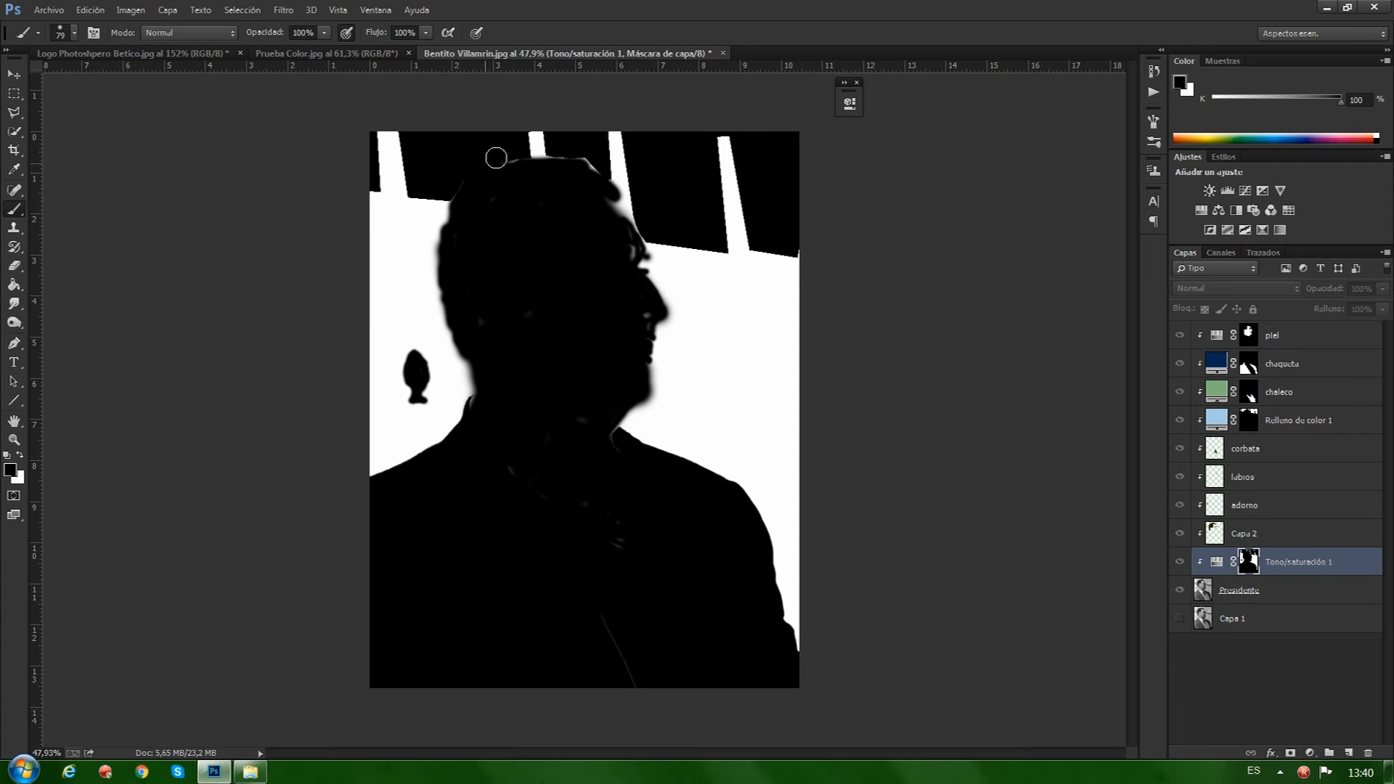
left_click_drag(496, 158, 568, 157)
mouse_move(639, 527)
left_mouse_down()
mouse_move(601, 625)
mouse_move(625, 647)
left_mouse_up()
left_click(1253, 569, "alt")
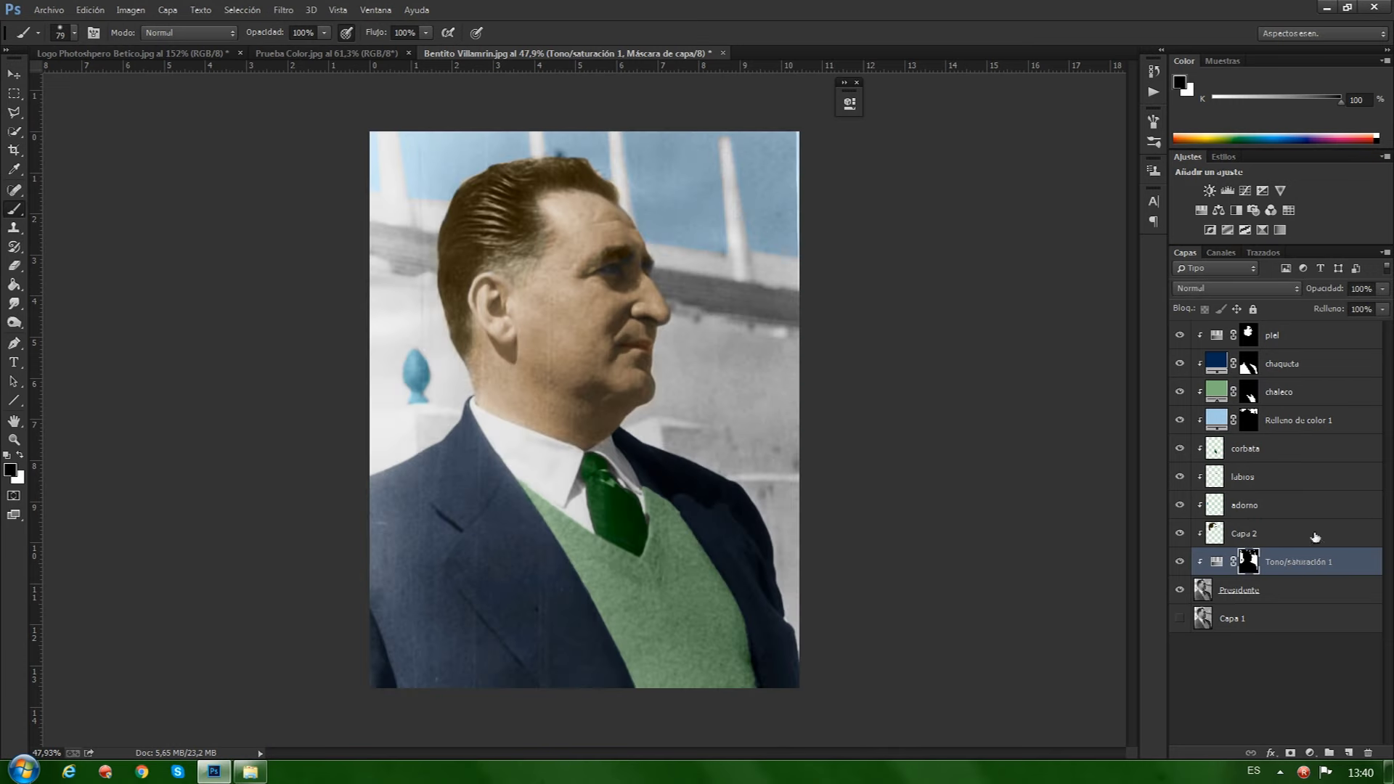
double_click(1217, 566)
- Colorize Tono/saturación 1 in Color blend mode with hue 84 and saturation 15
left_click(693, 275)
left_click(1210, 287)
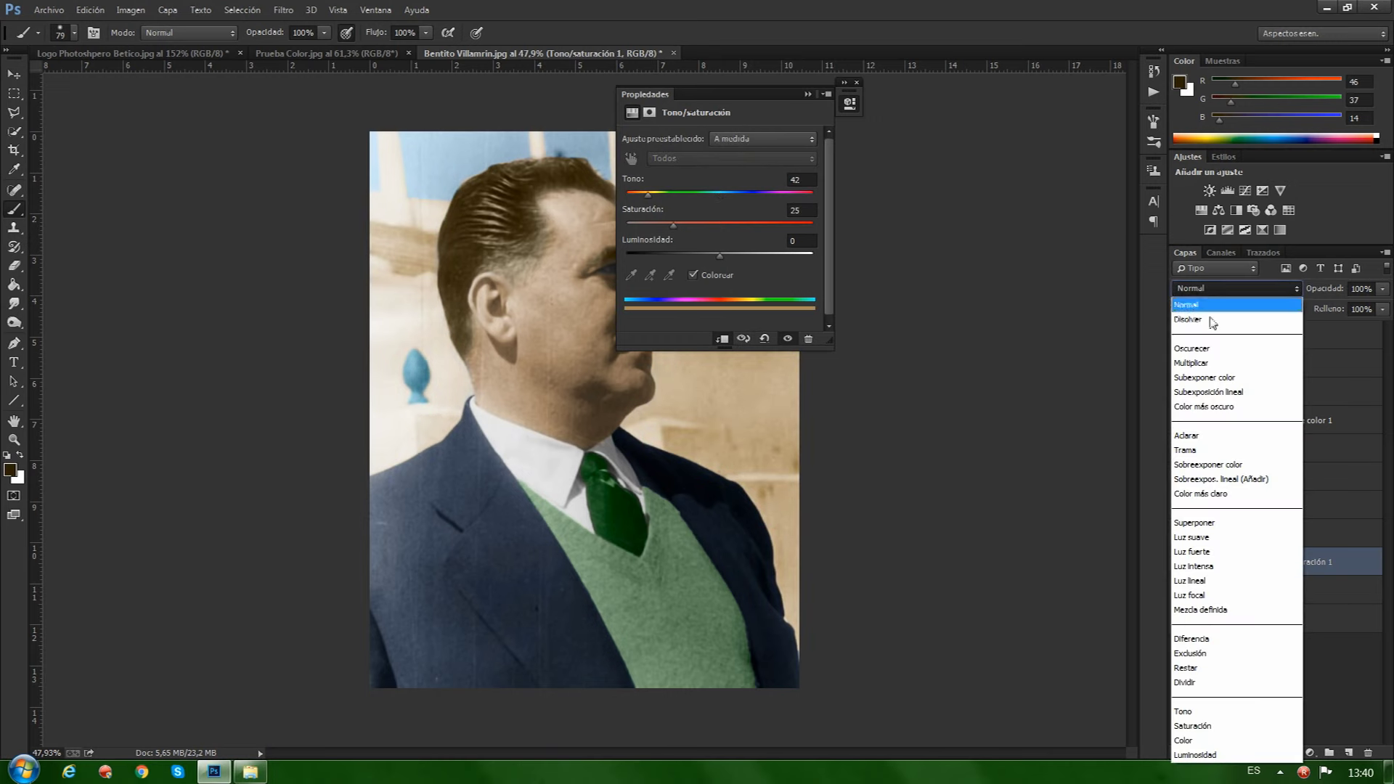
left_click(1184, 740)
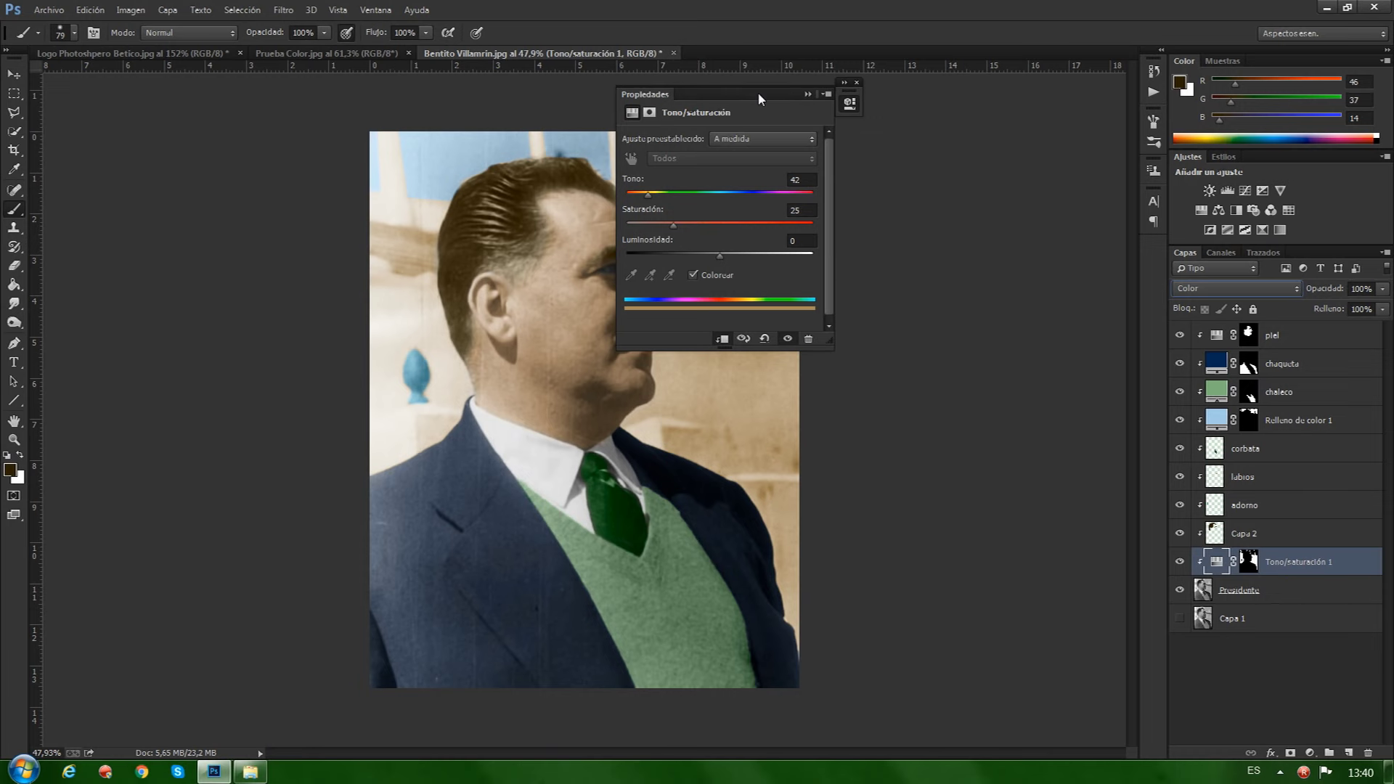
left_click_drag(761, 99, 980, 139)
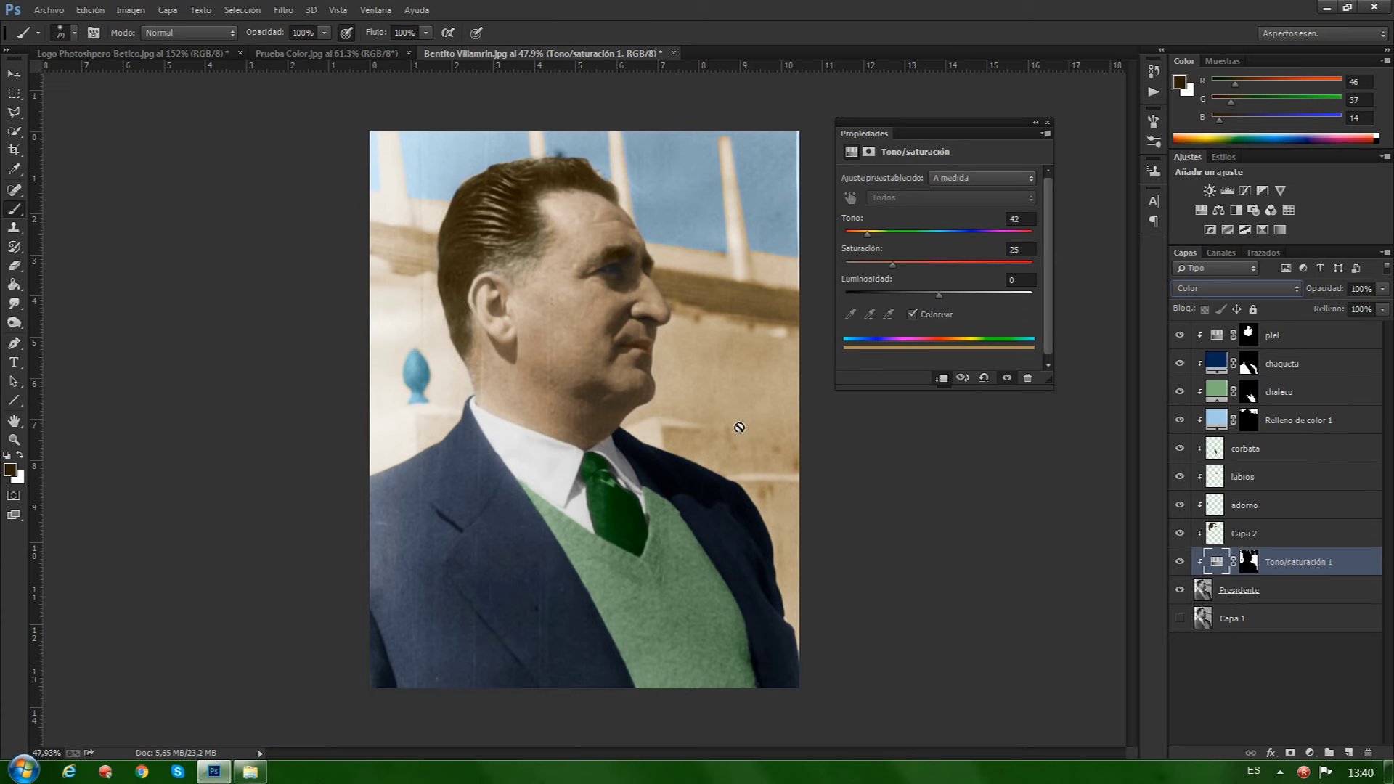
left_click_drag(868, 234, 880, 234)
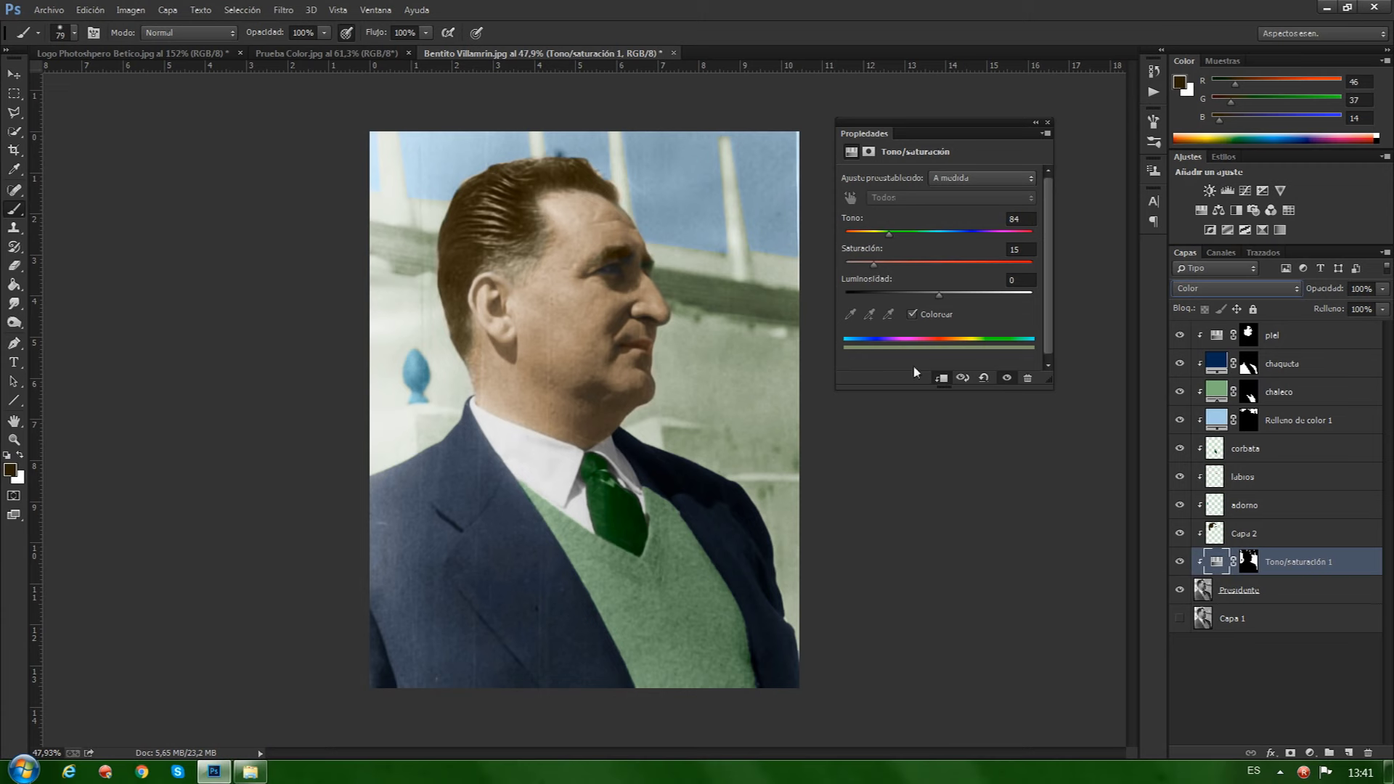
left_click(1048, 123)
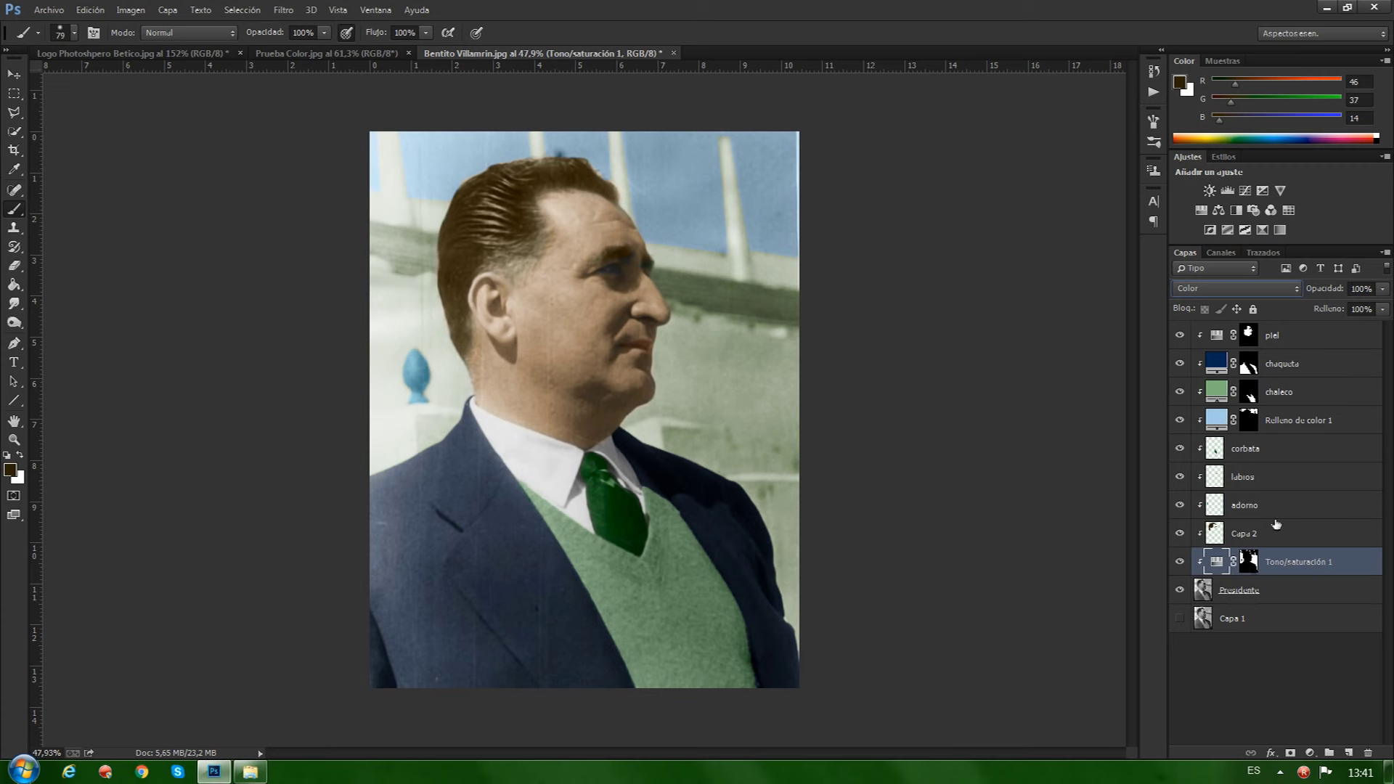
- Compare the portrait with and without the background tint, then set the tint to 86% opacity
left_click(1180, 563)
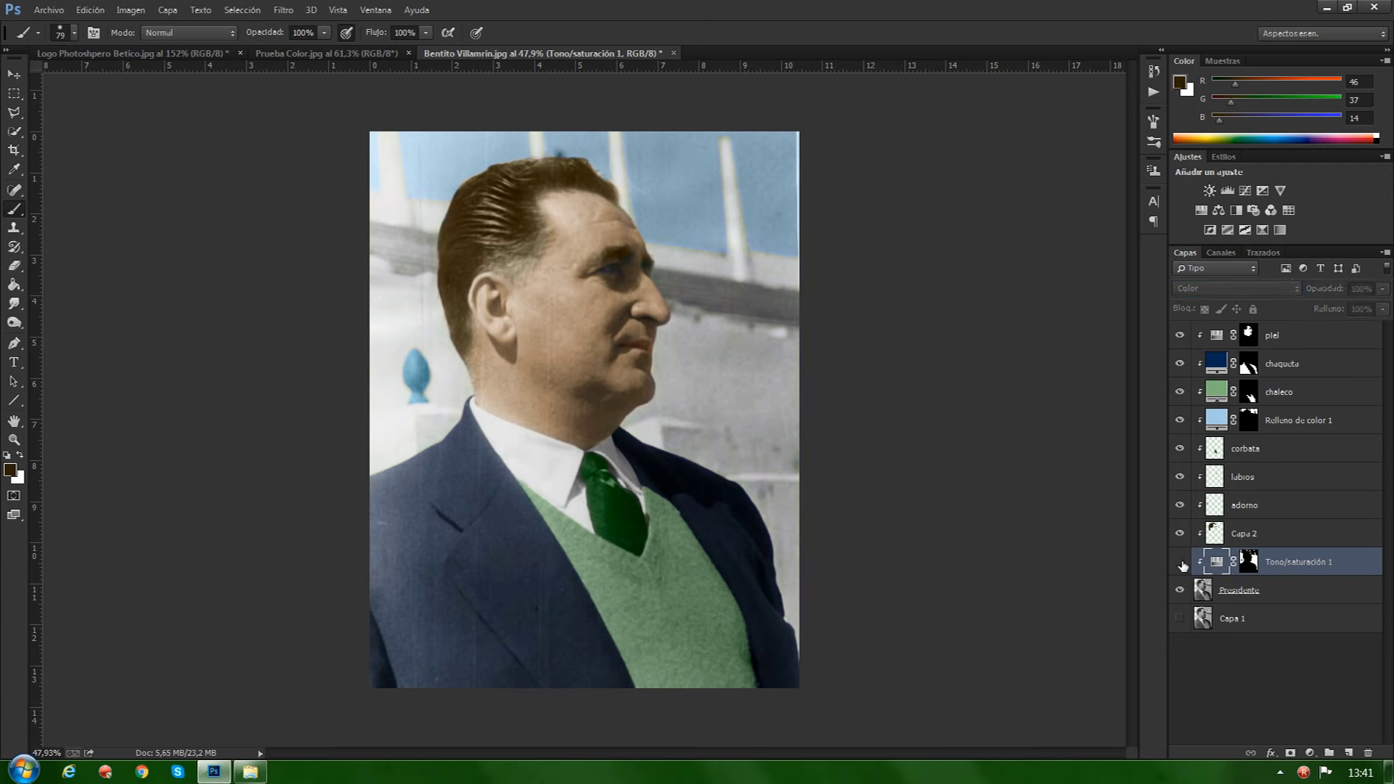
left_click(1180, 563)
left_click(1180, 563)
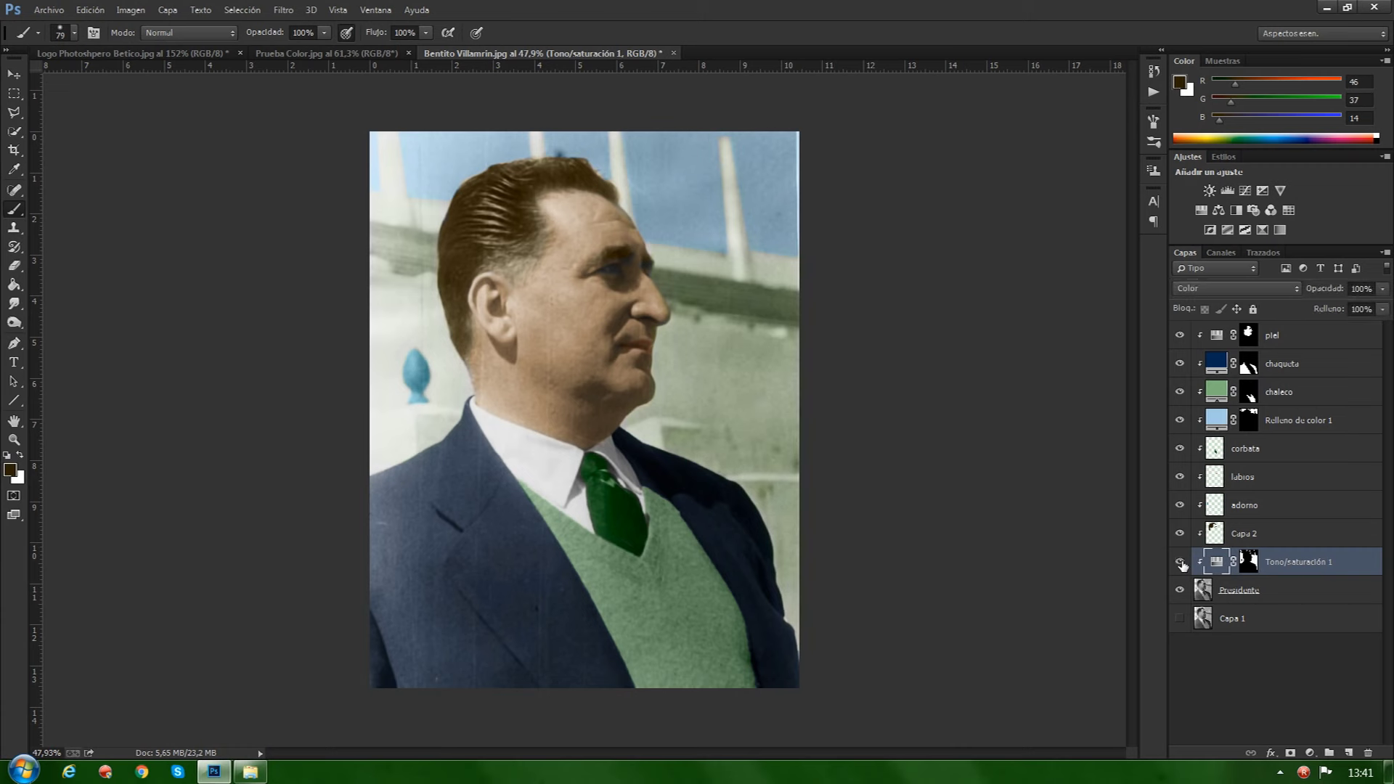
left_click_drag(1329, 293, 1323, 294)
key("Return")
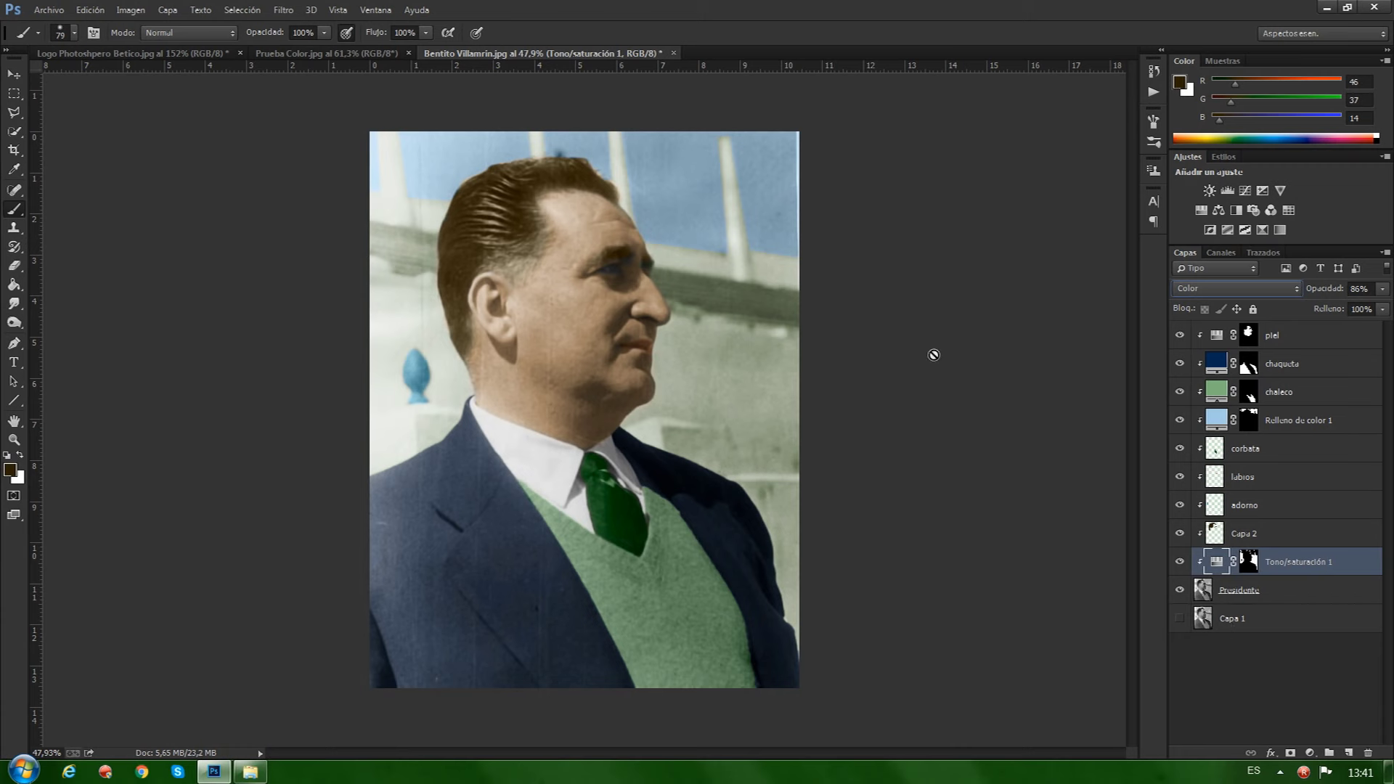
left_click(1203, 626)
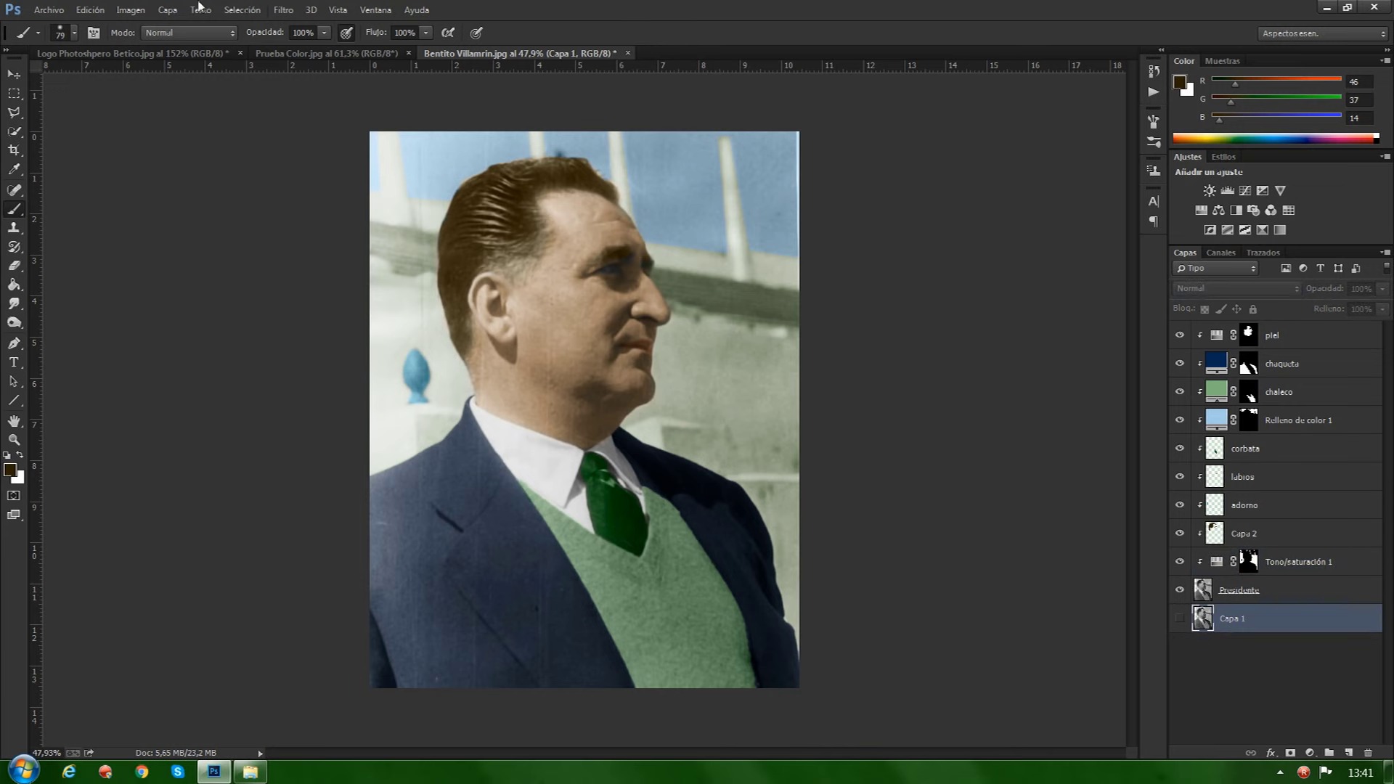
- Resize the canvas to 200% width, anchored right-middle so empty space is added on the left
left_click(131, 10)
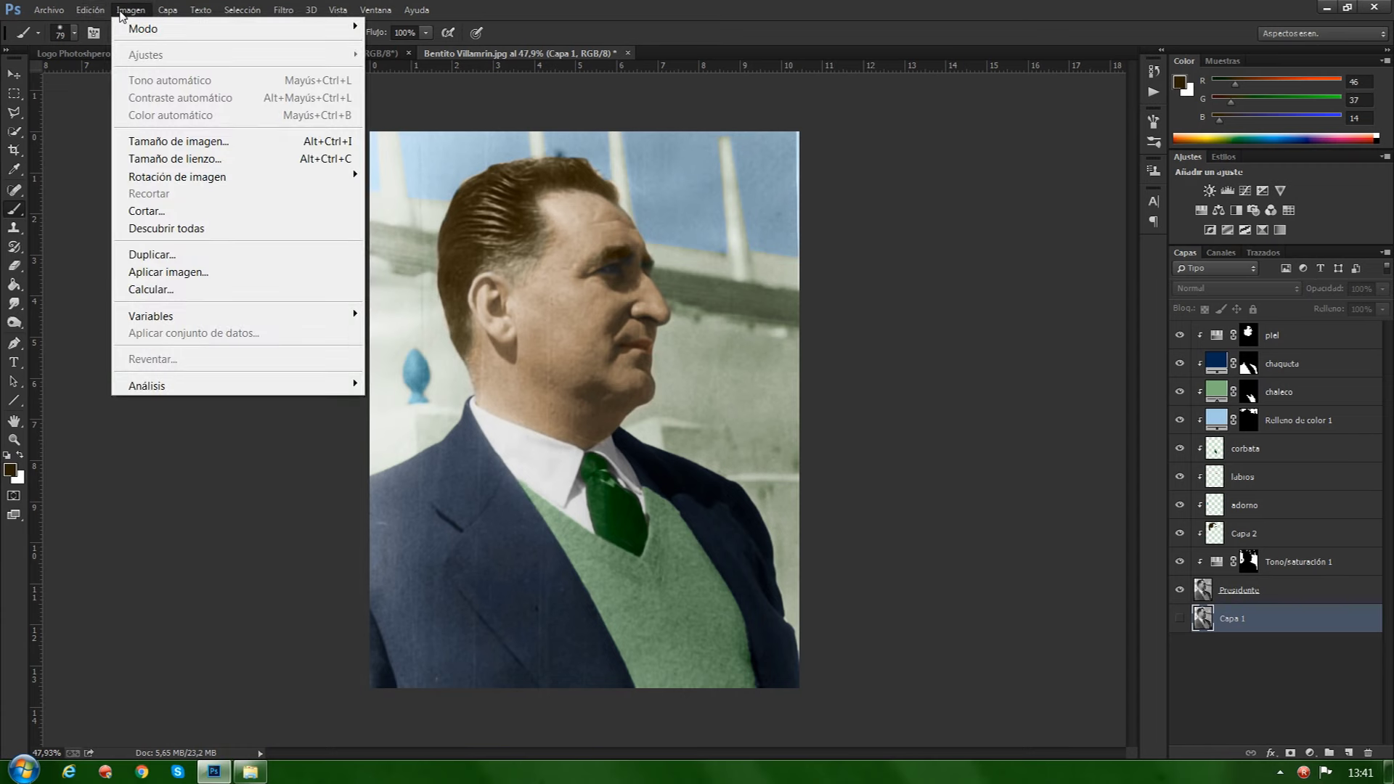
left_click(166, 159)
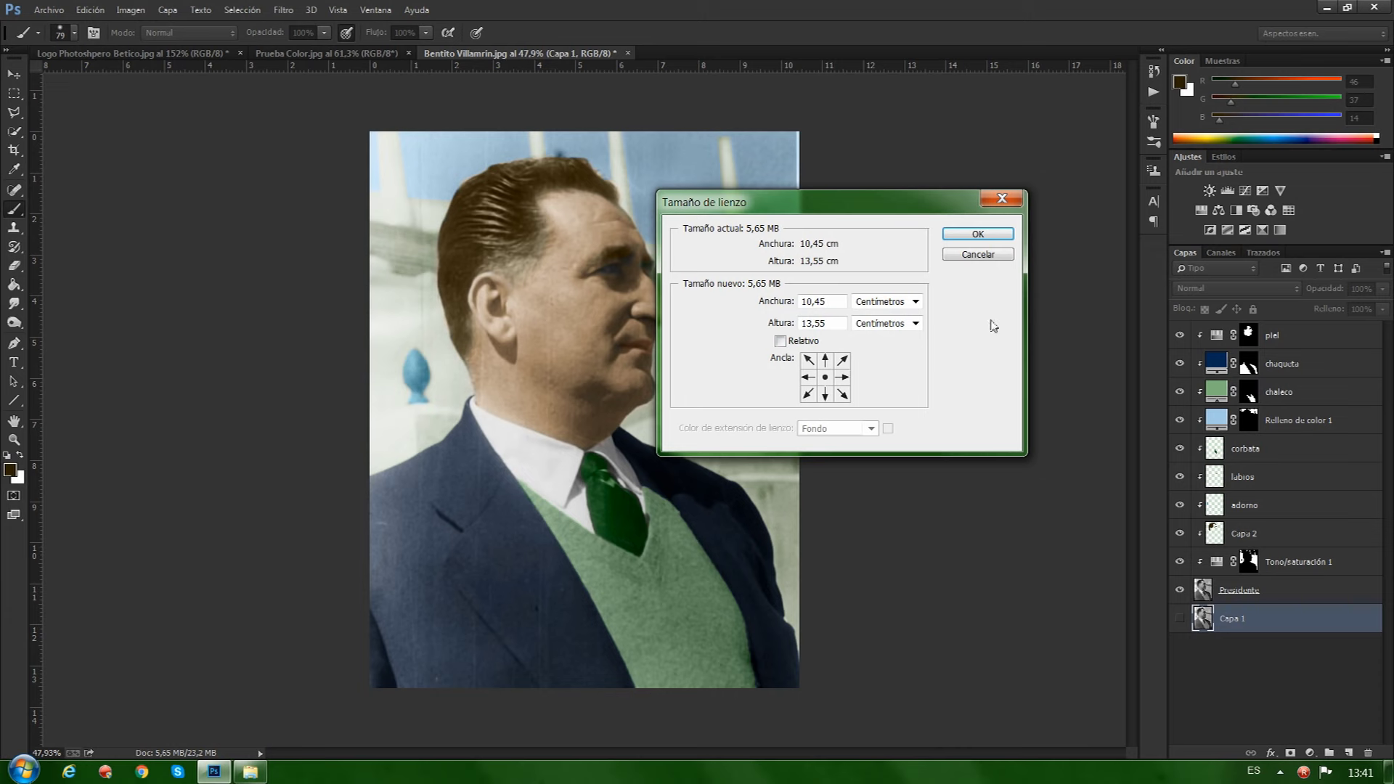
left_click(915, 302)
left_click(876, 318)
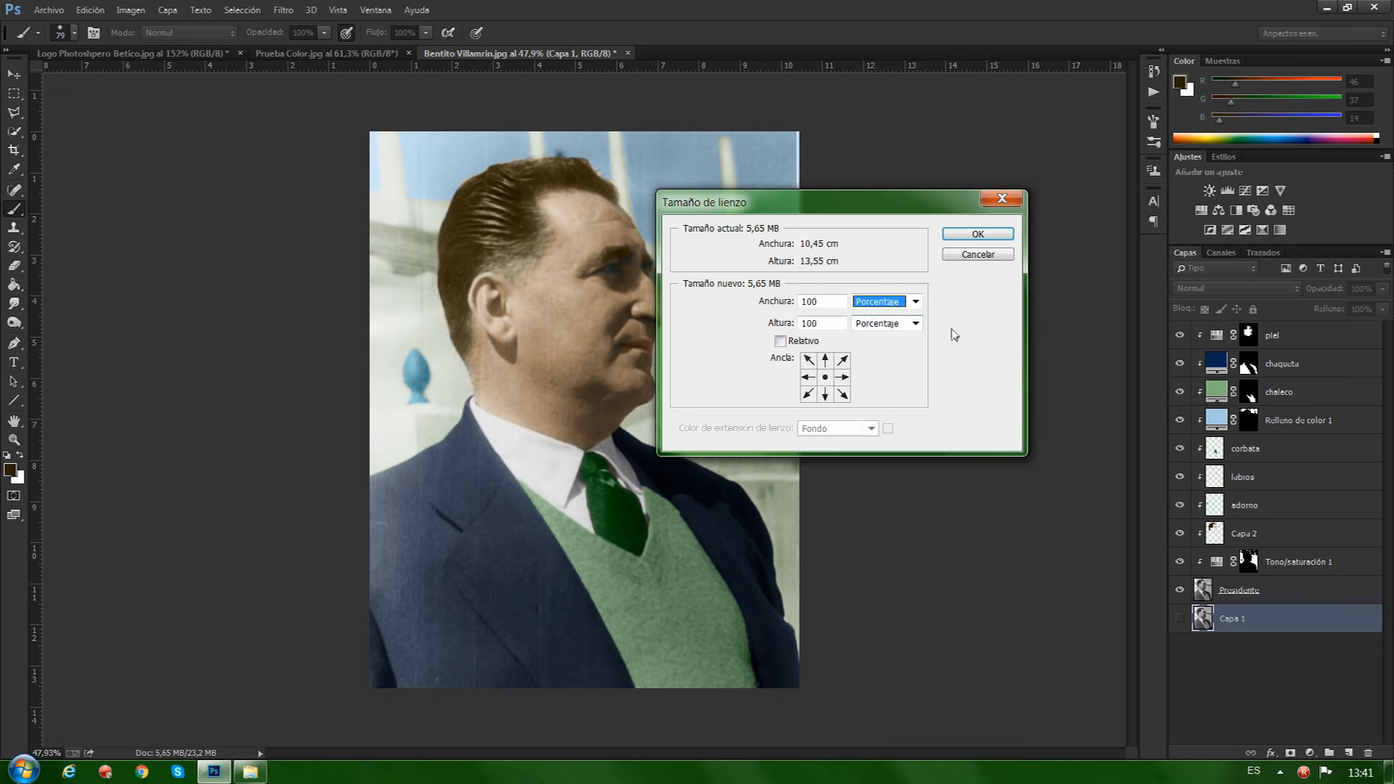
double_click(823, 302)
type("2")
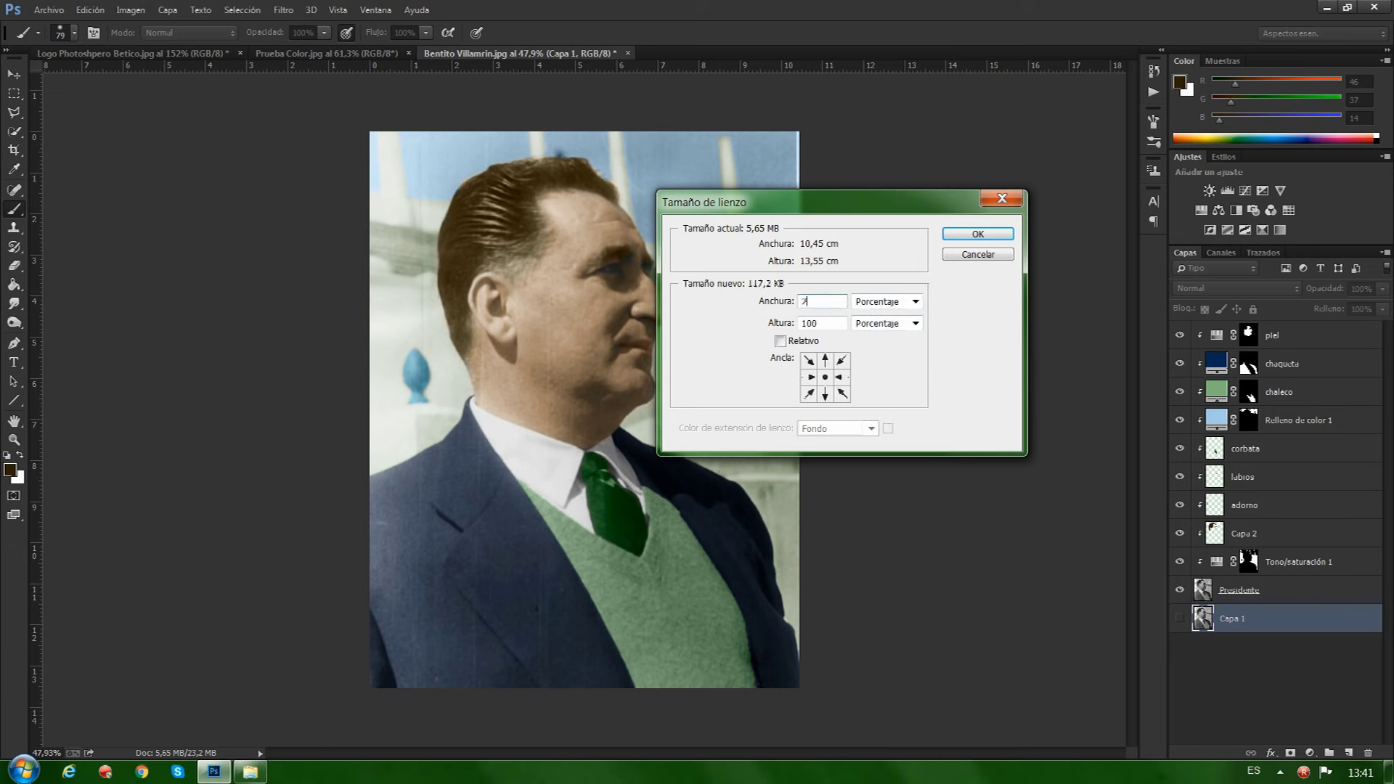
type("00")
left_click(806, 377)
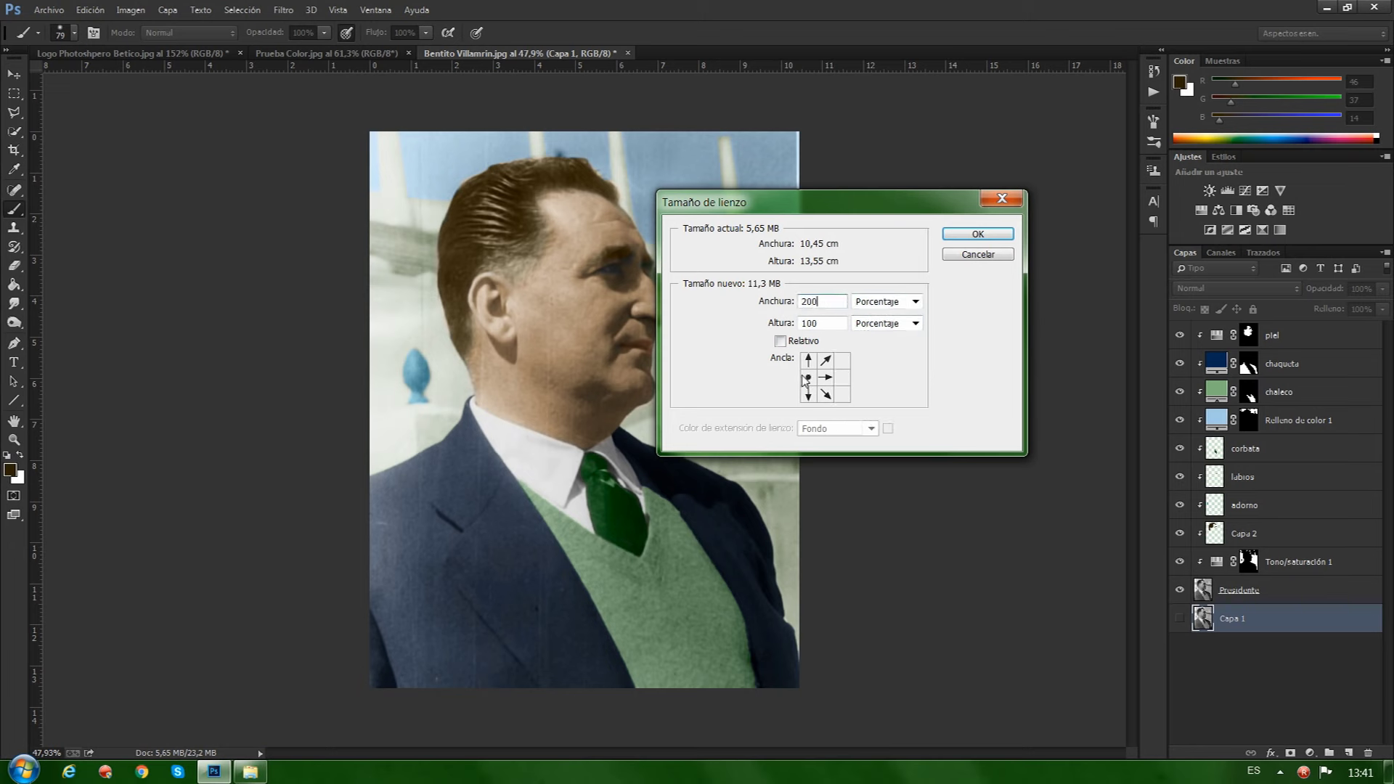
left_click(842, 378)
left_click(978, 234)
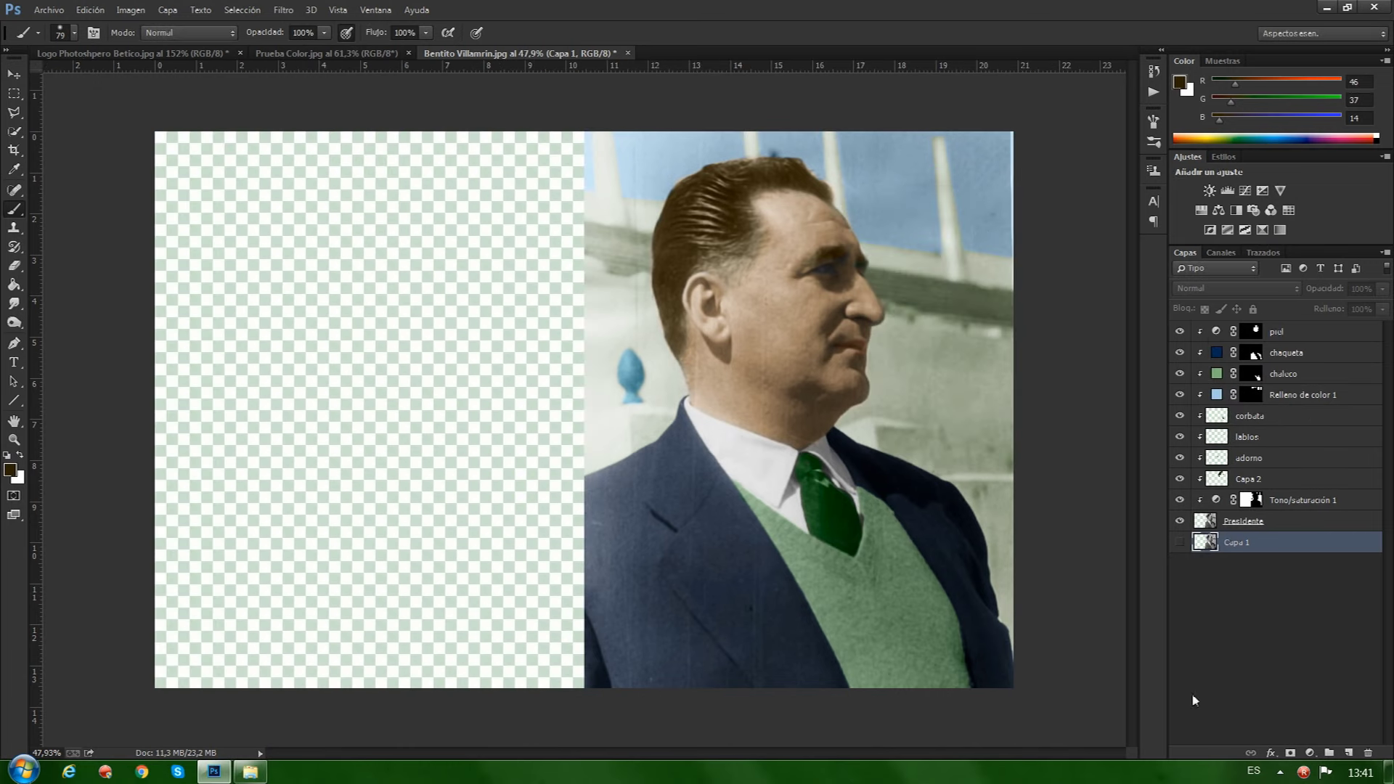
- Show Capa 1 and move it into the left half, flush beside the colour portrait
left_click(1179, 543)
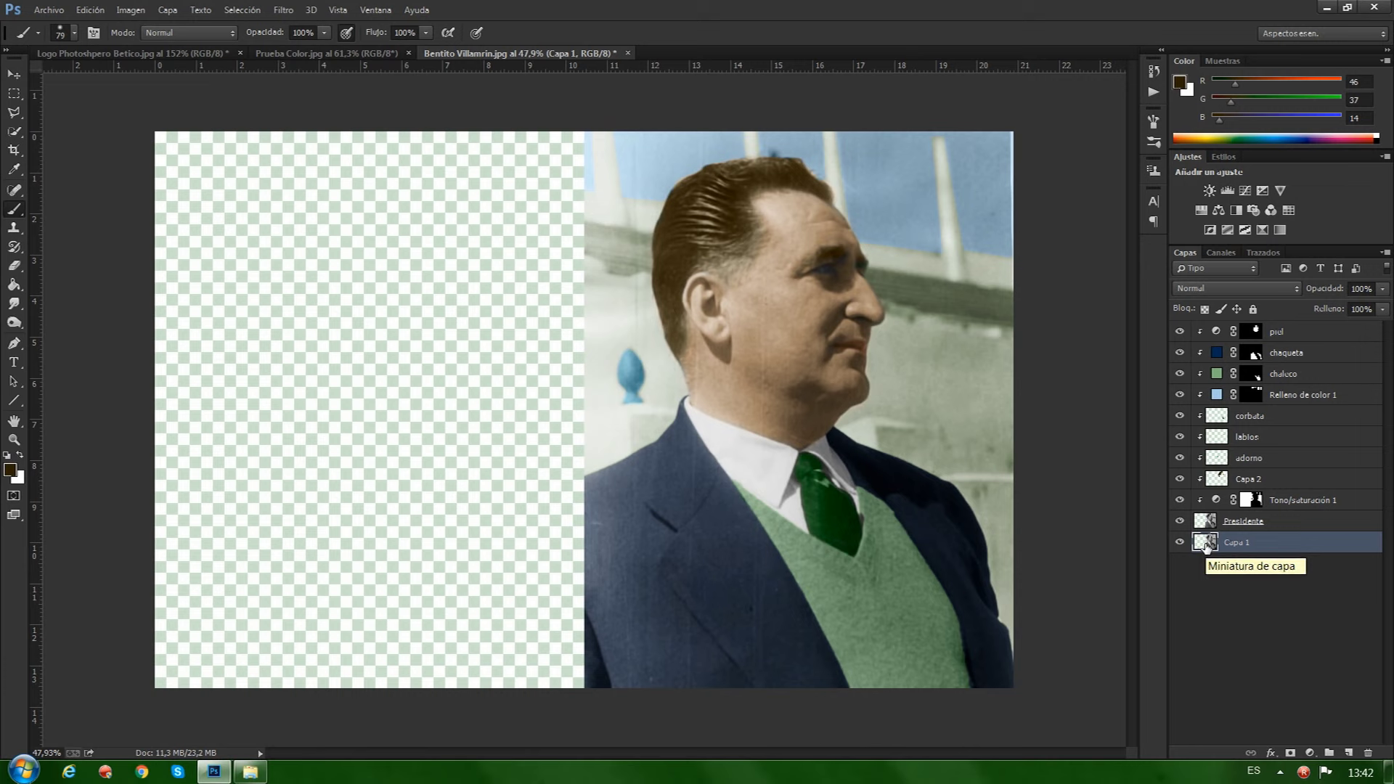
left_click(14, 74)
left_click_drag(860, 352, 429, 352)
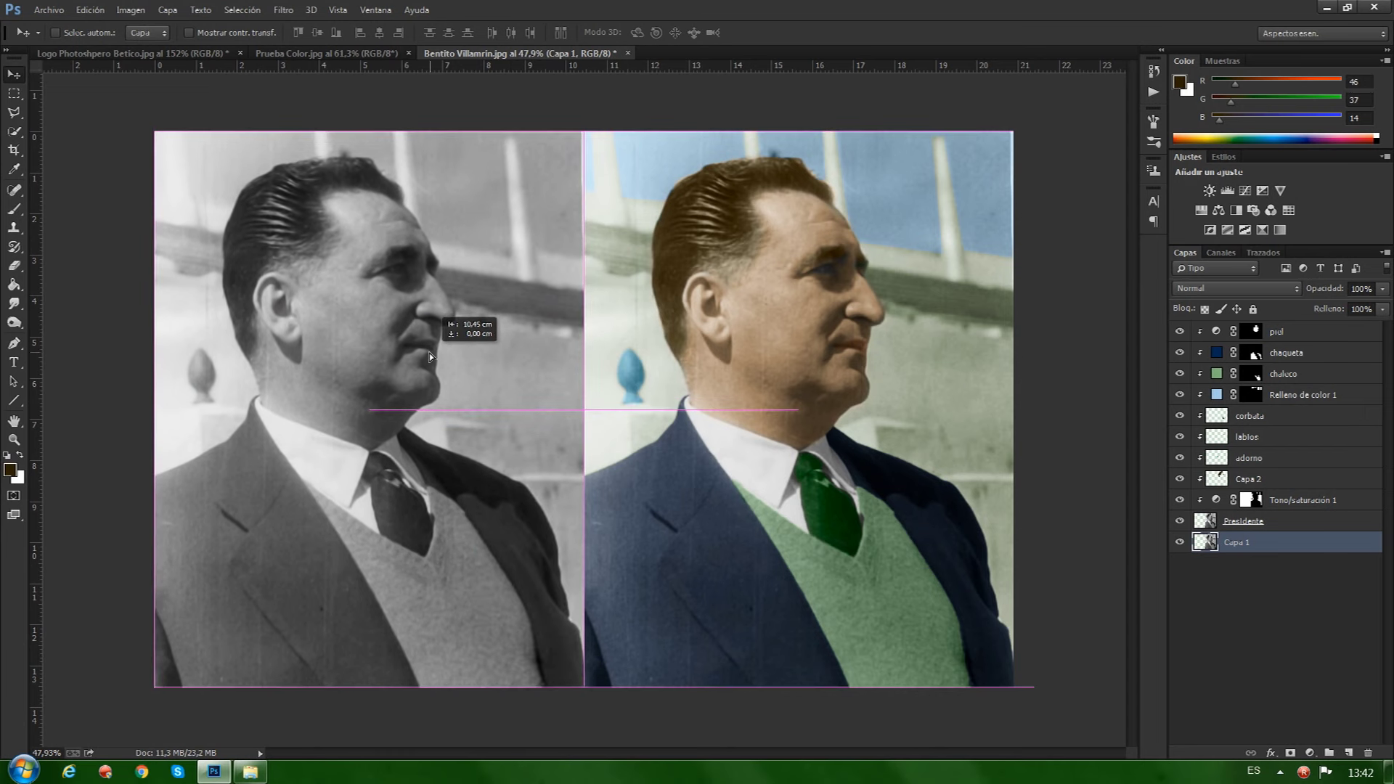
left_click_drag(429, 352, 430, 356)
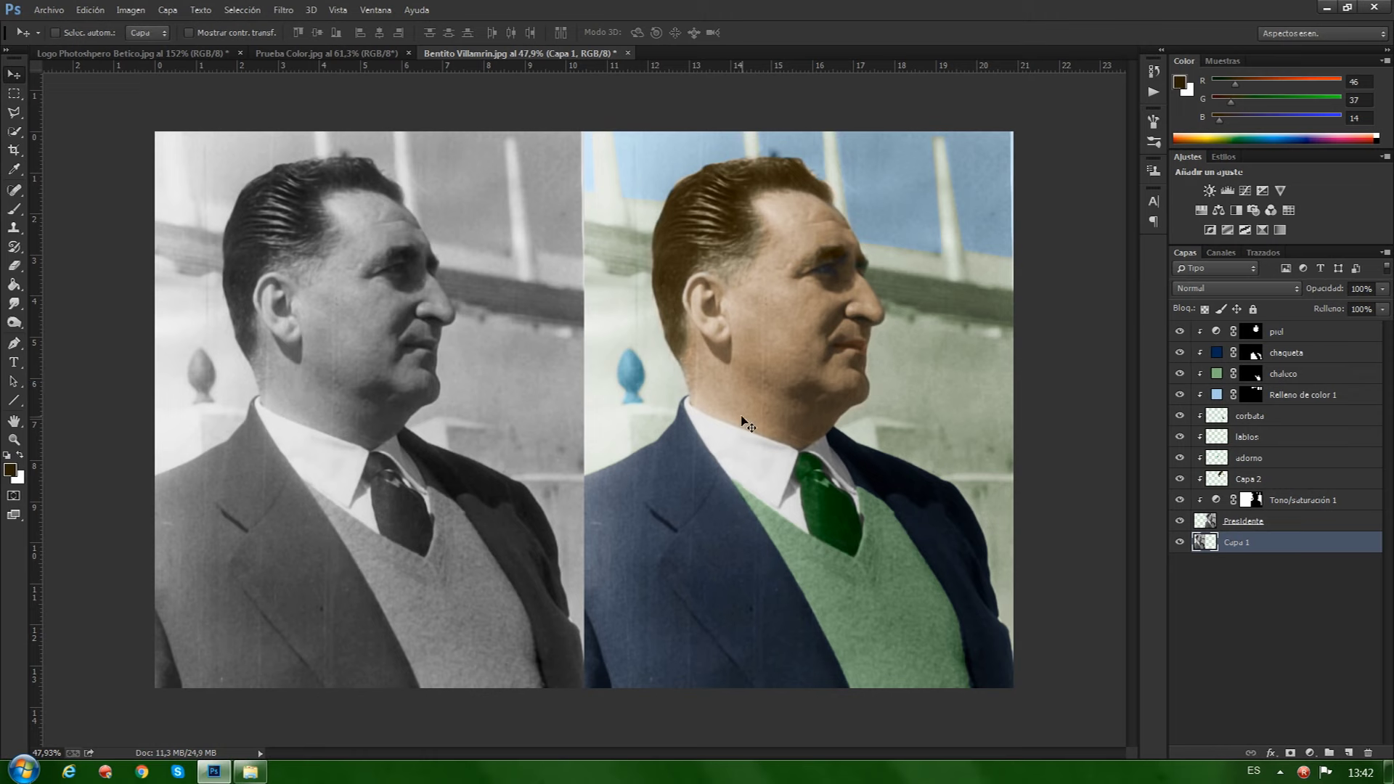
key("alt+period")
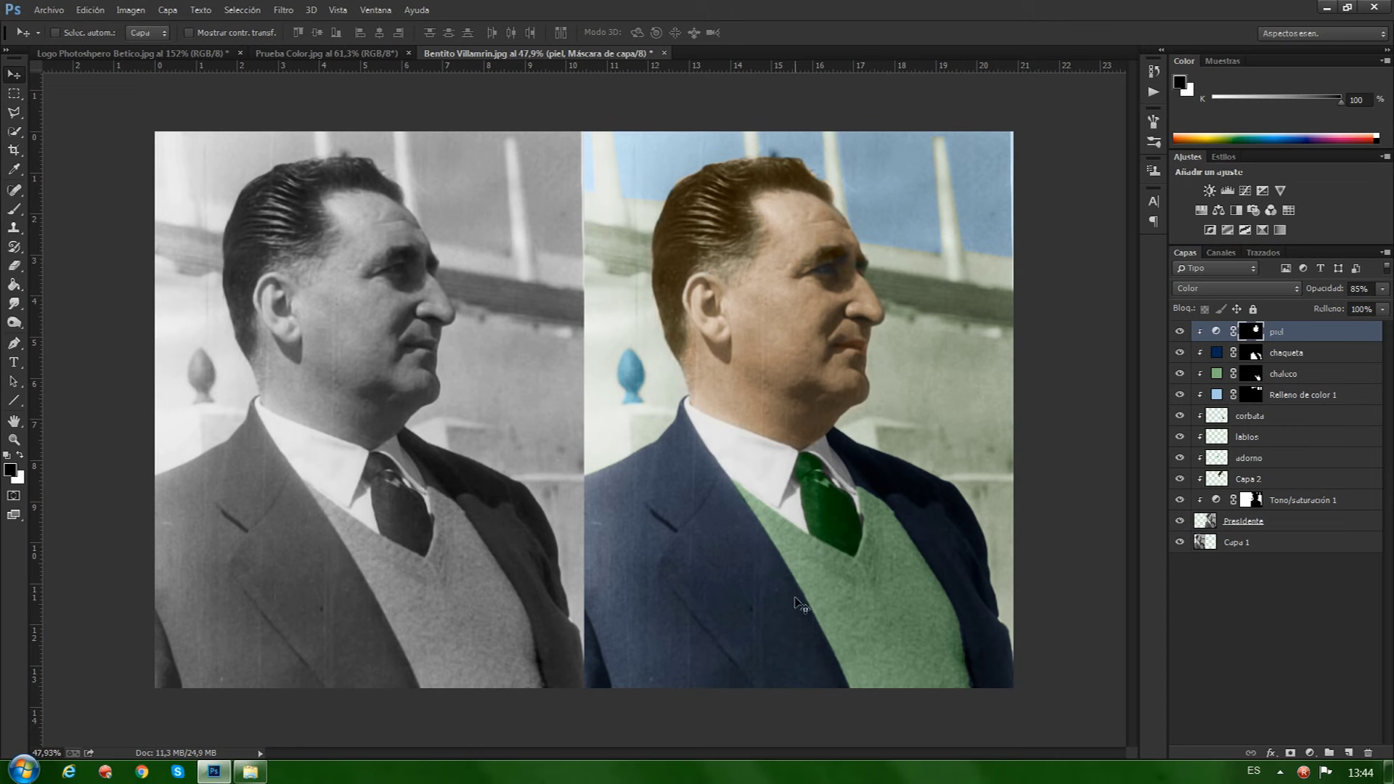
- With Capa 1 hidden, stamp the visible colour layers into Capa 3, then show Capa 1 again
left_click(1180, 543)
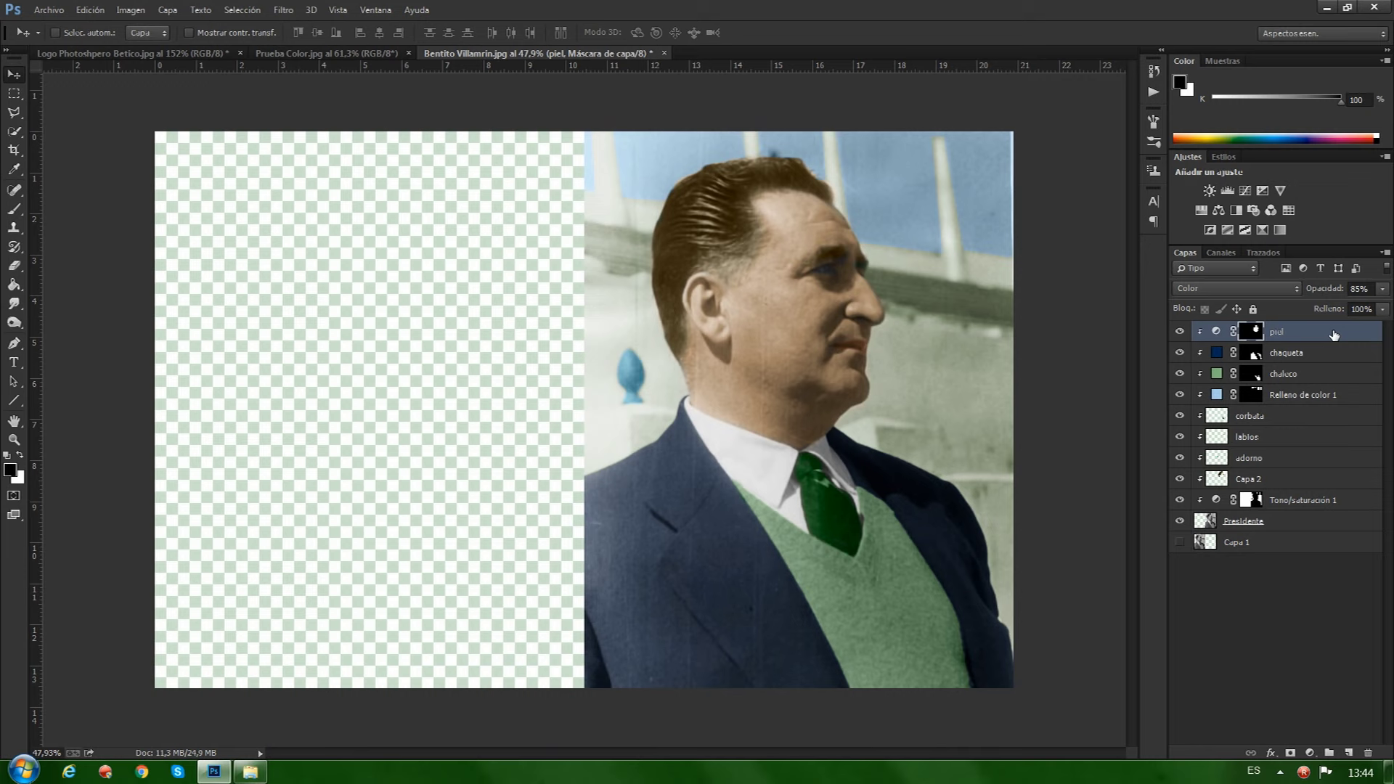
key("ctrl+shift+alt+e")
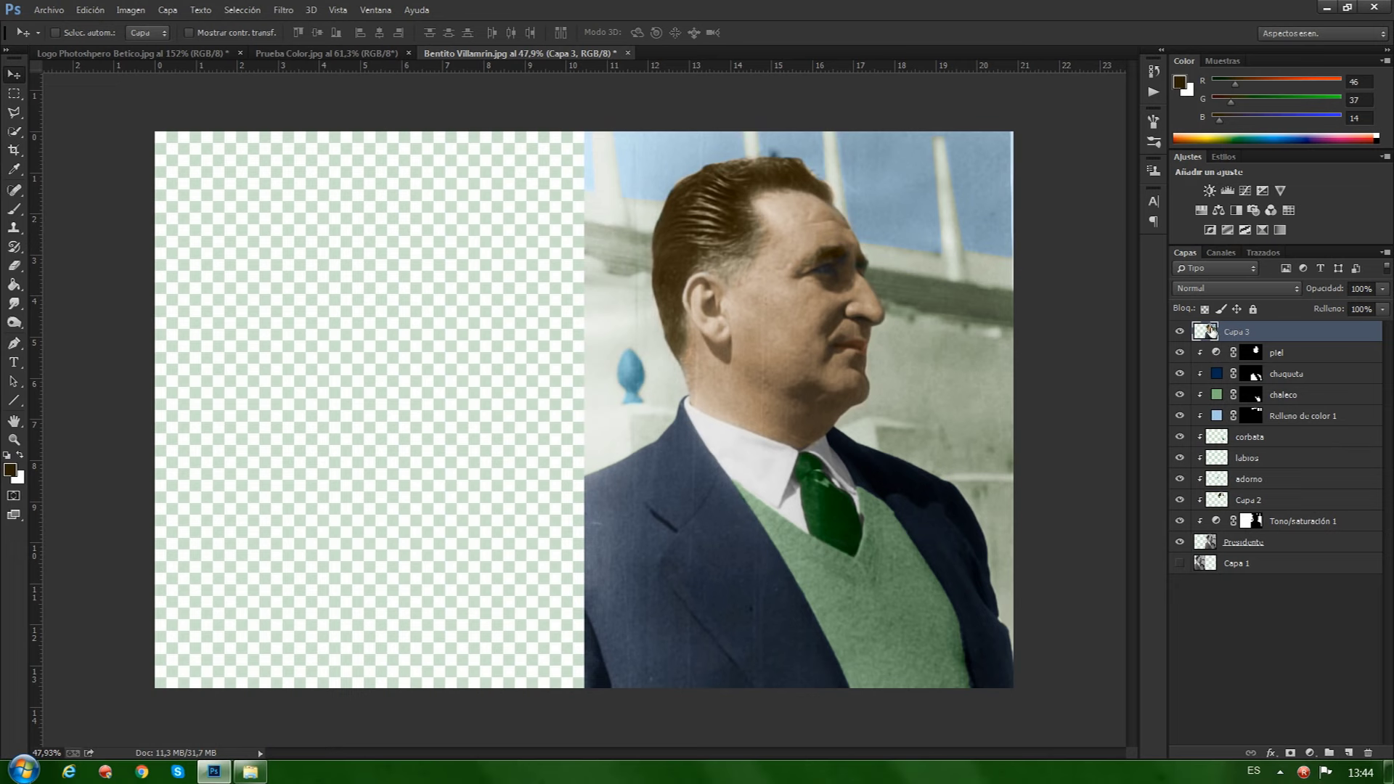
left_click(1180, 564)
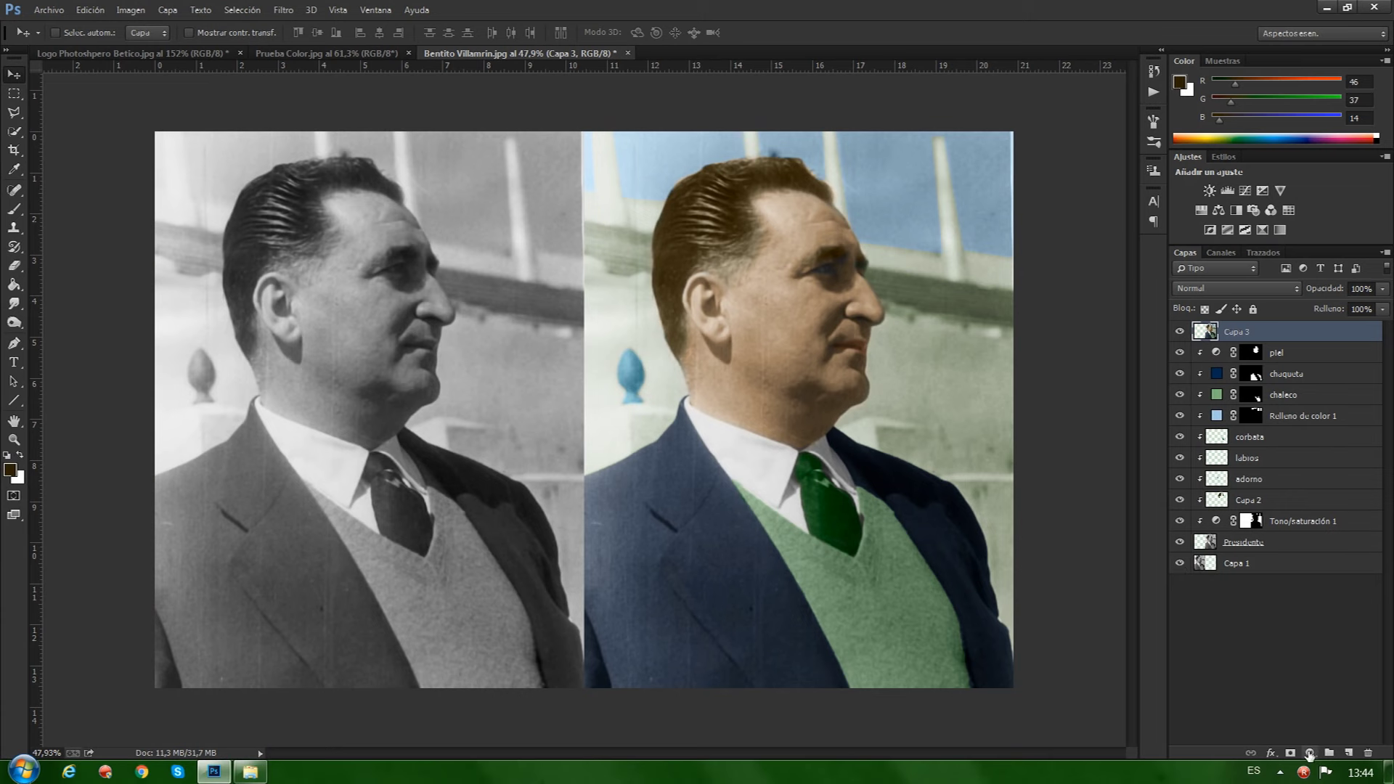
- Add a Tono/saturación 2 layer at saturation -32, then switch to the Logo Photoshopero Betico.jpg document
left_click(1309, 756)
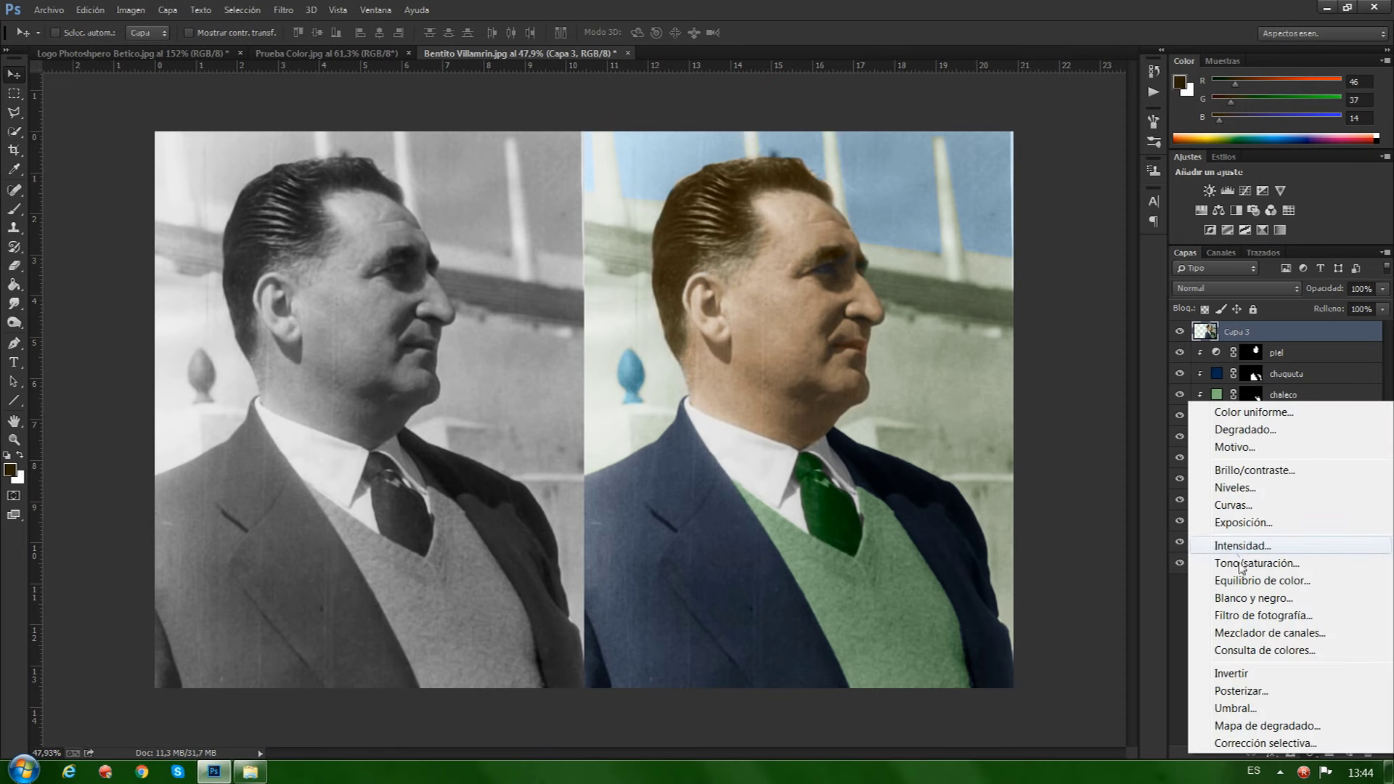
left_click(1243, 567)
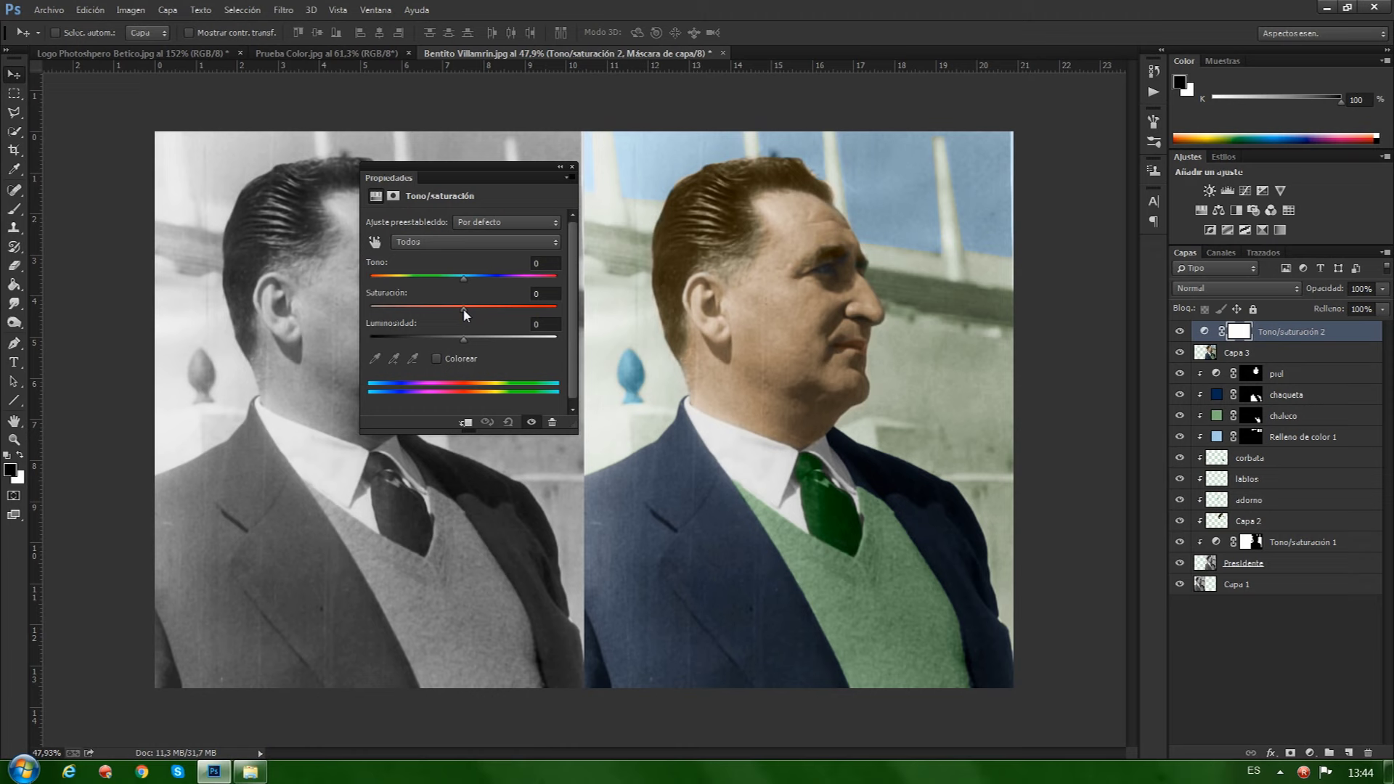
left_click_drag(464, 308, 433, 308)
left_click_drag(431, 307, 427, 312)
left_click_drag(427, 311, 435, 314)
left_click(572, 167)
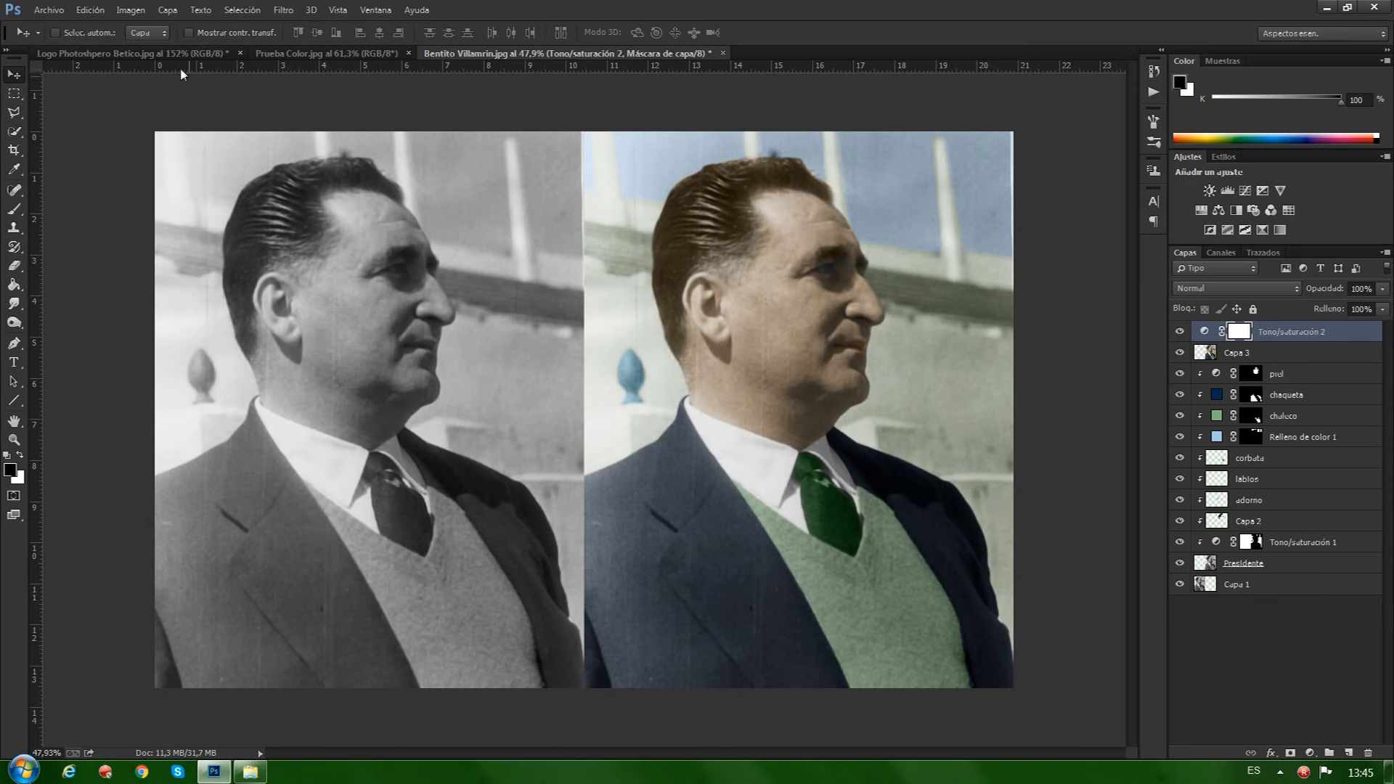
left_click(316, 53)
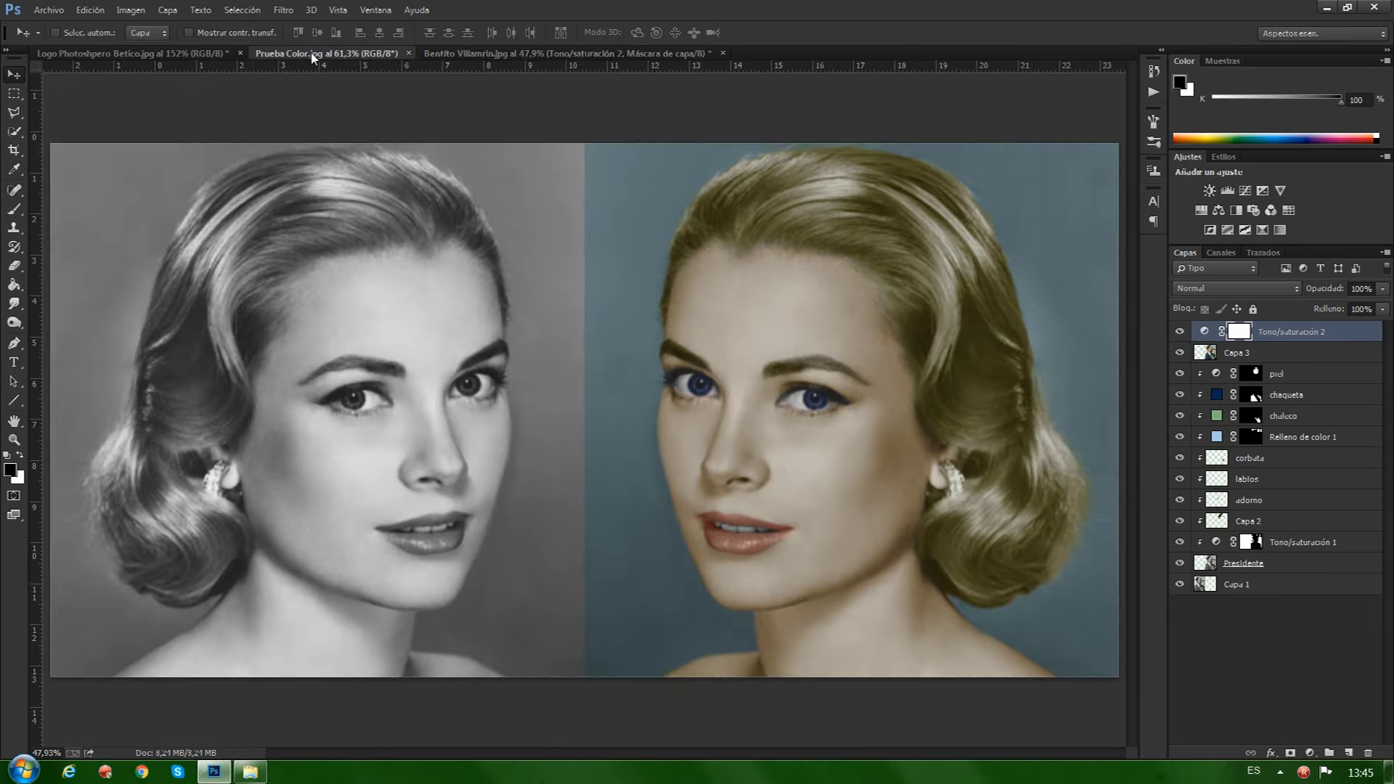
left_click(167, 55)
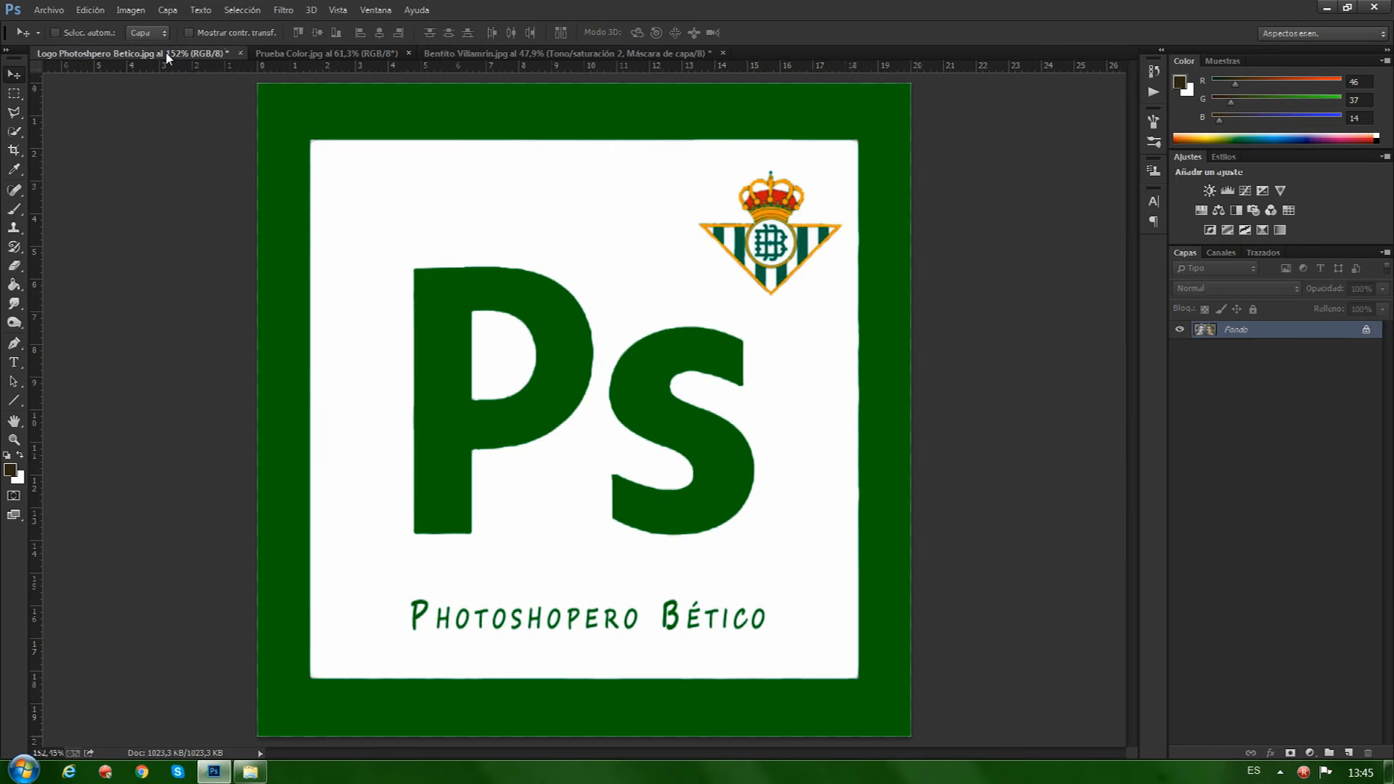